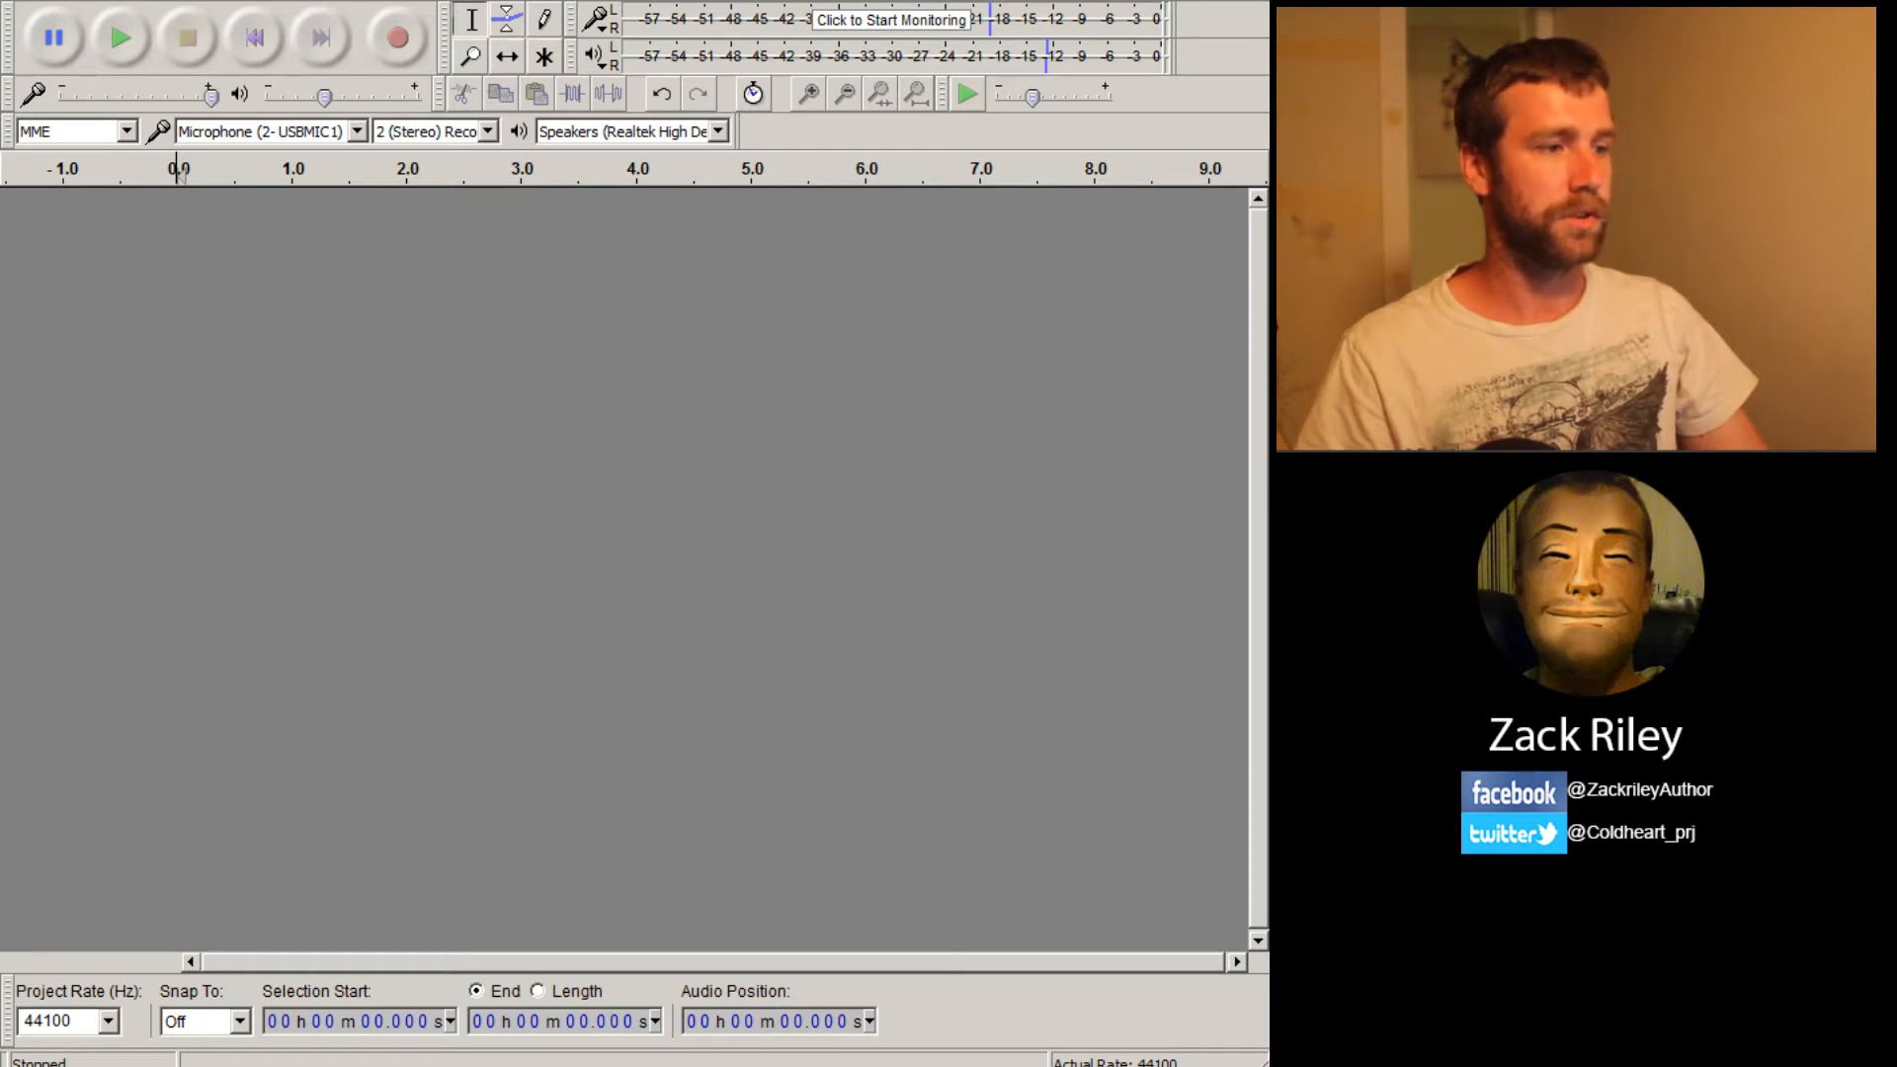
Import "Lydus - scene two - needs Arnold.mp3" from the Chapters folder into the empty project
key("alt+Tab")
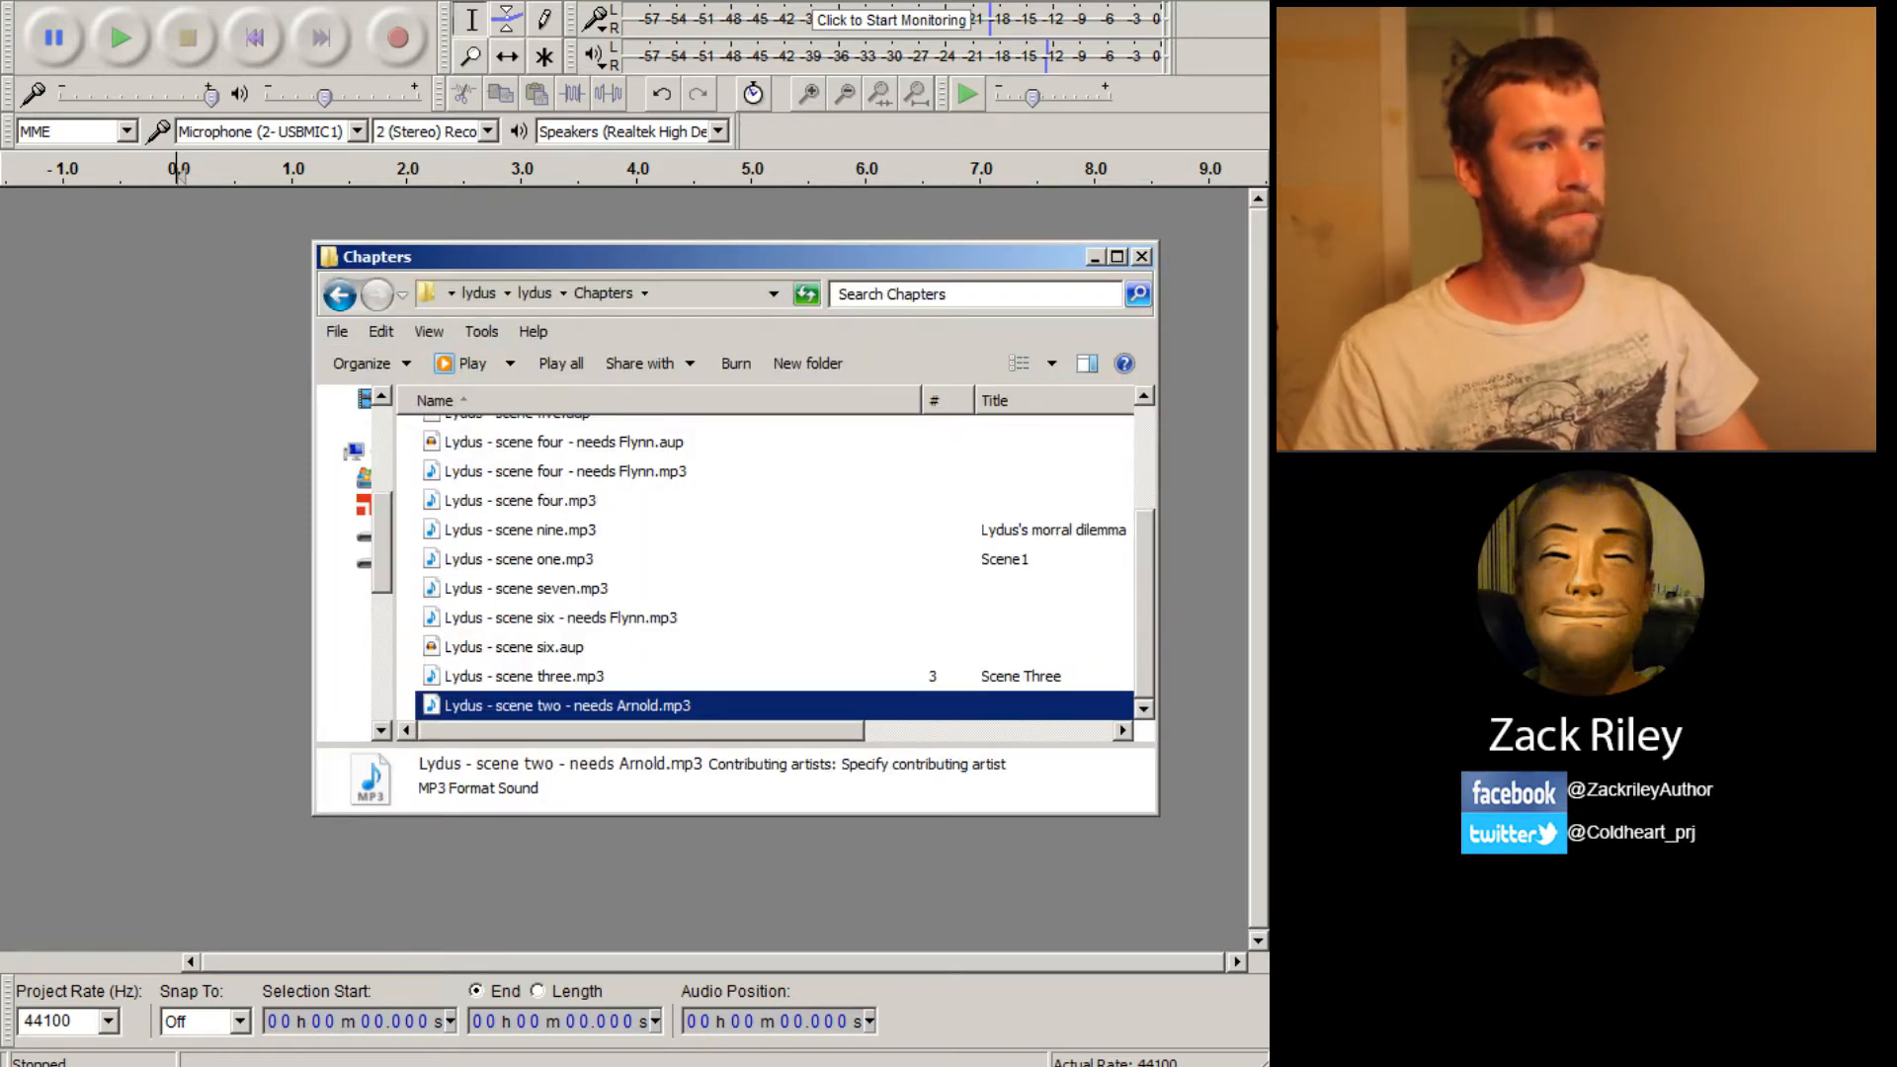
left_click_drag(567, 705, 133, 515)
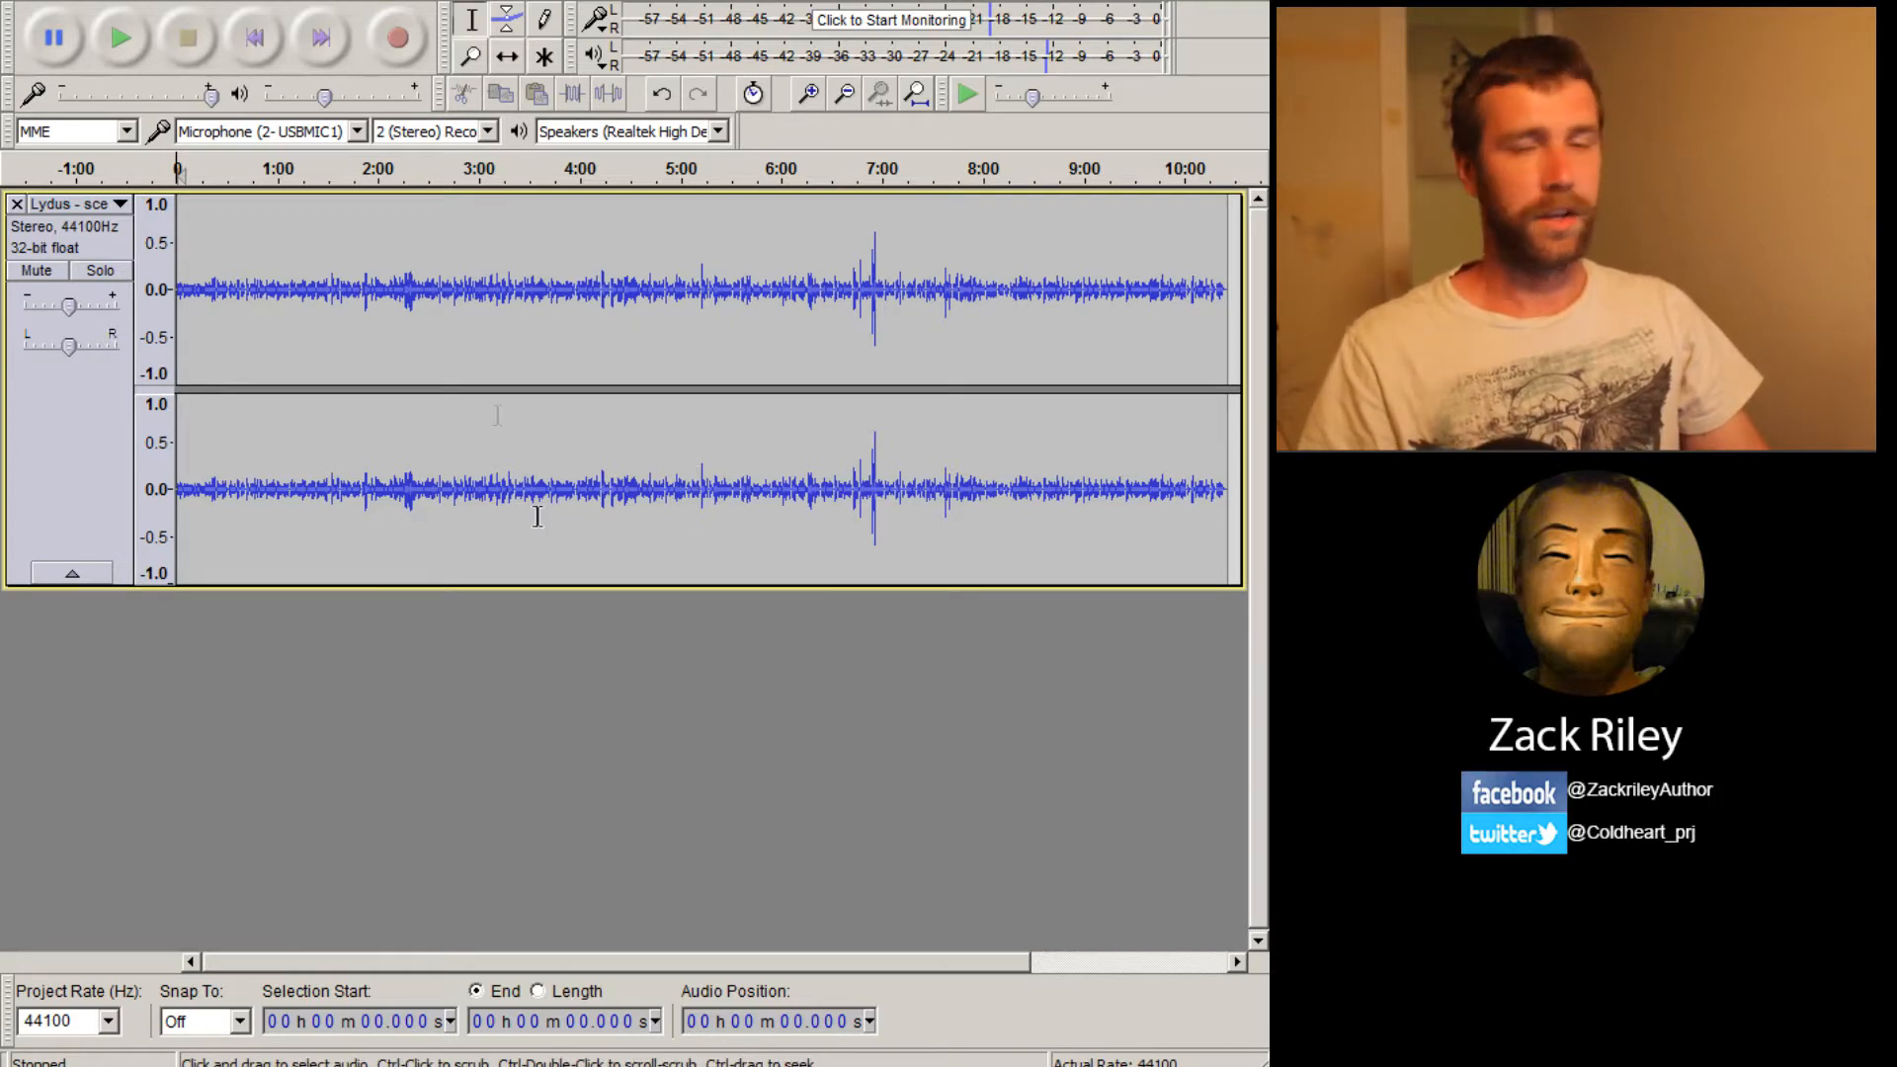
left_click(40, 3)
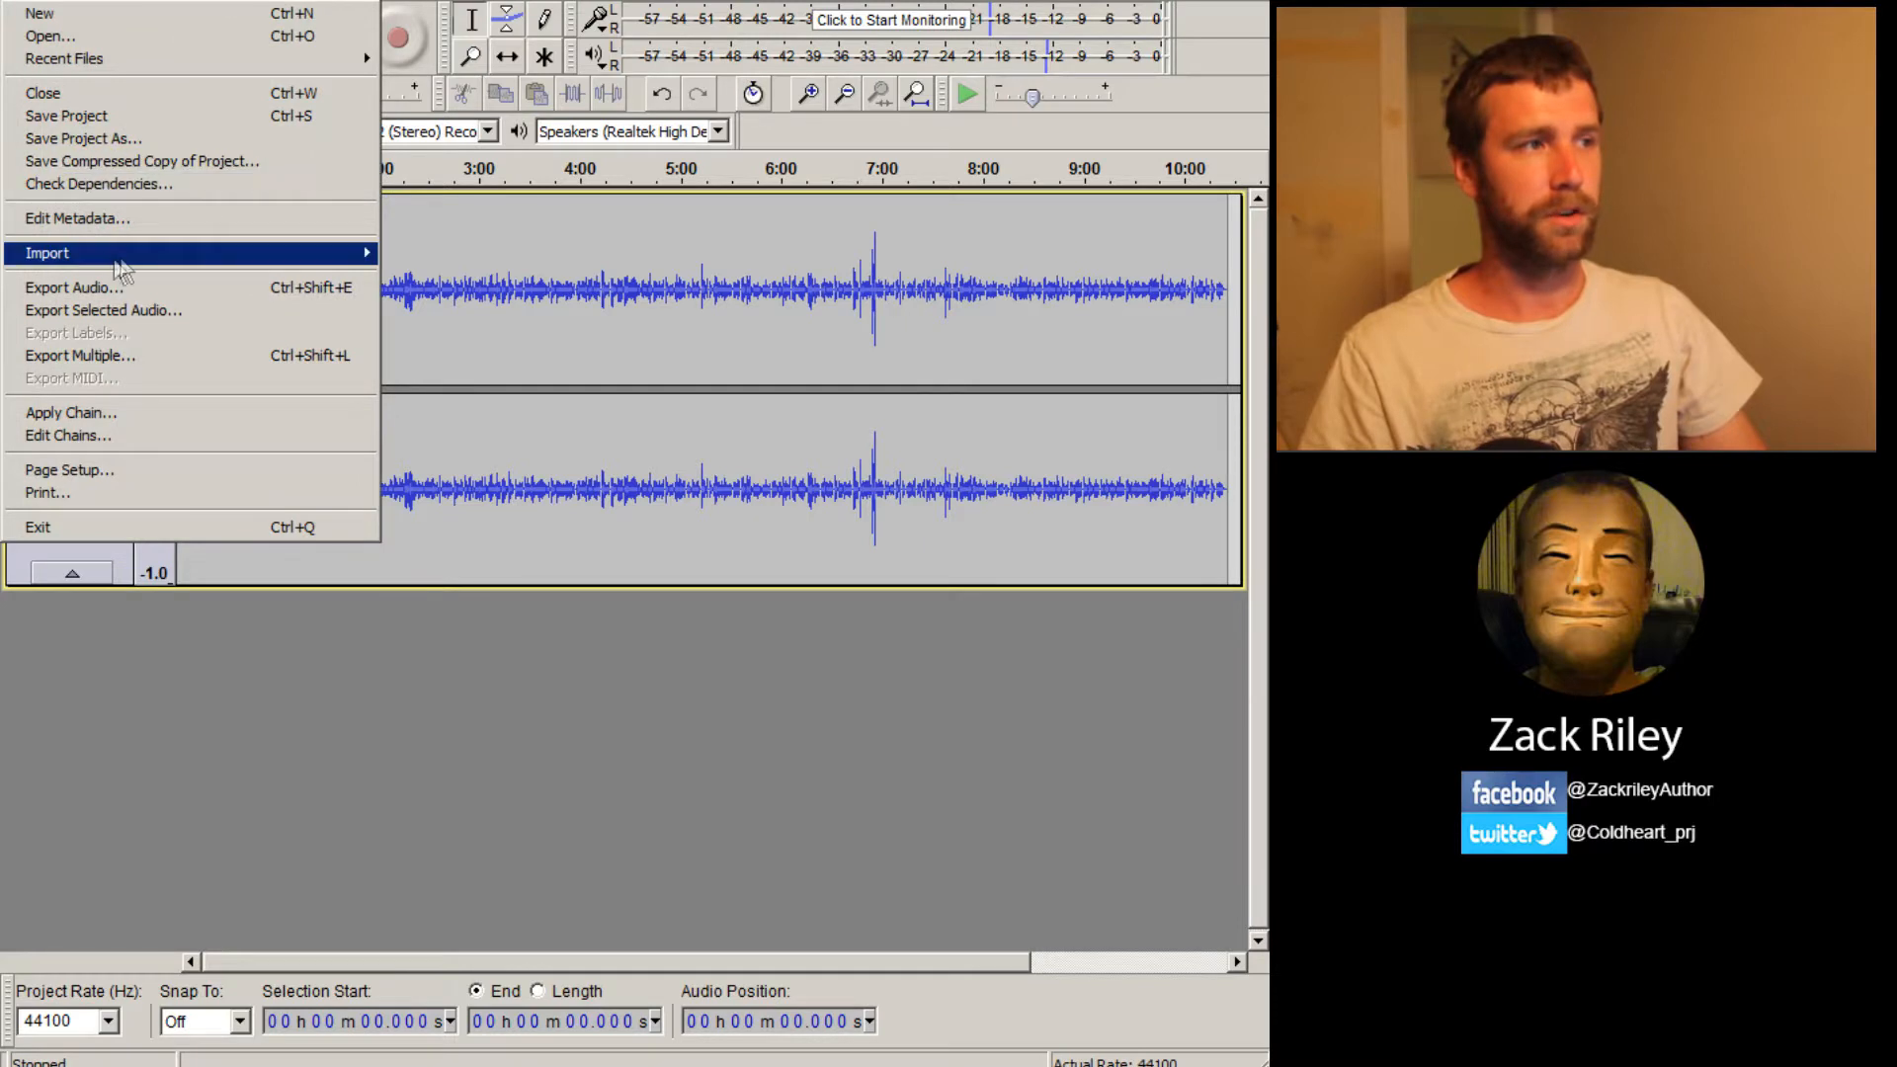
mouse_move(123, 268)
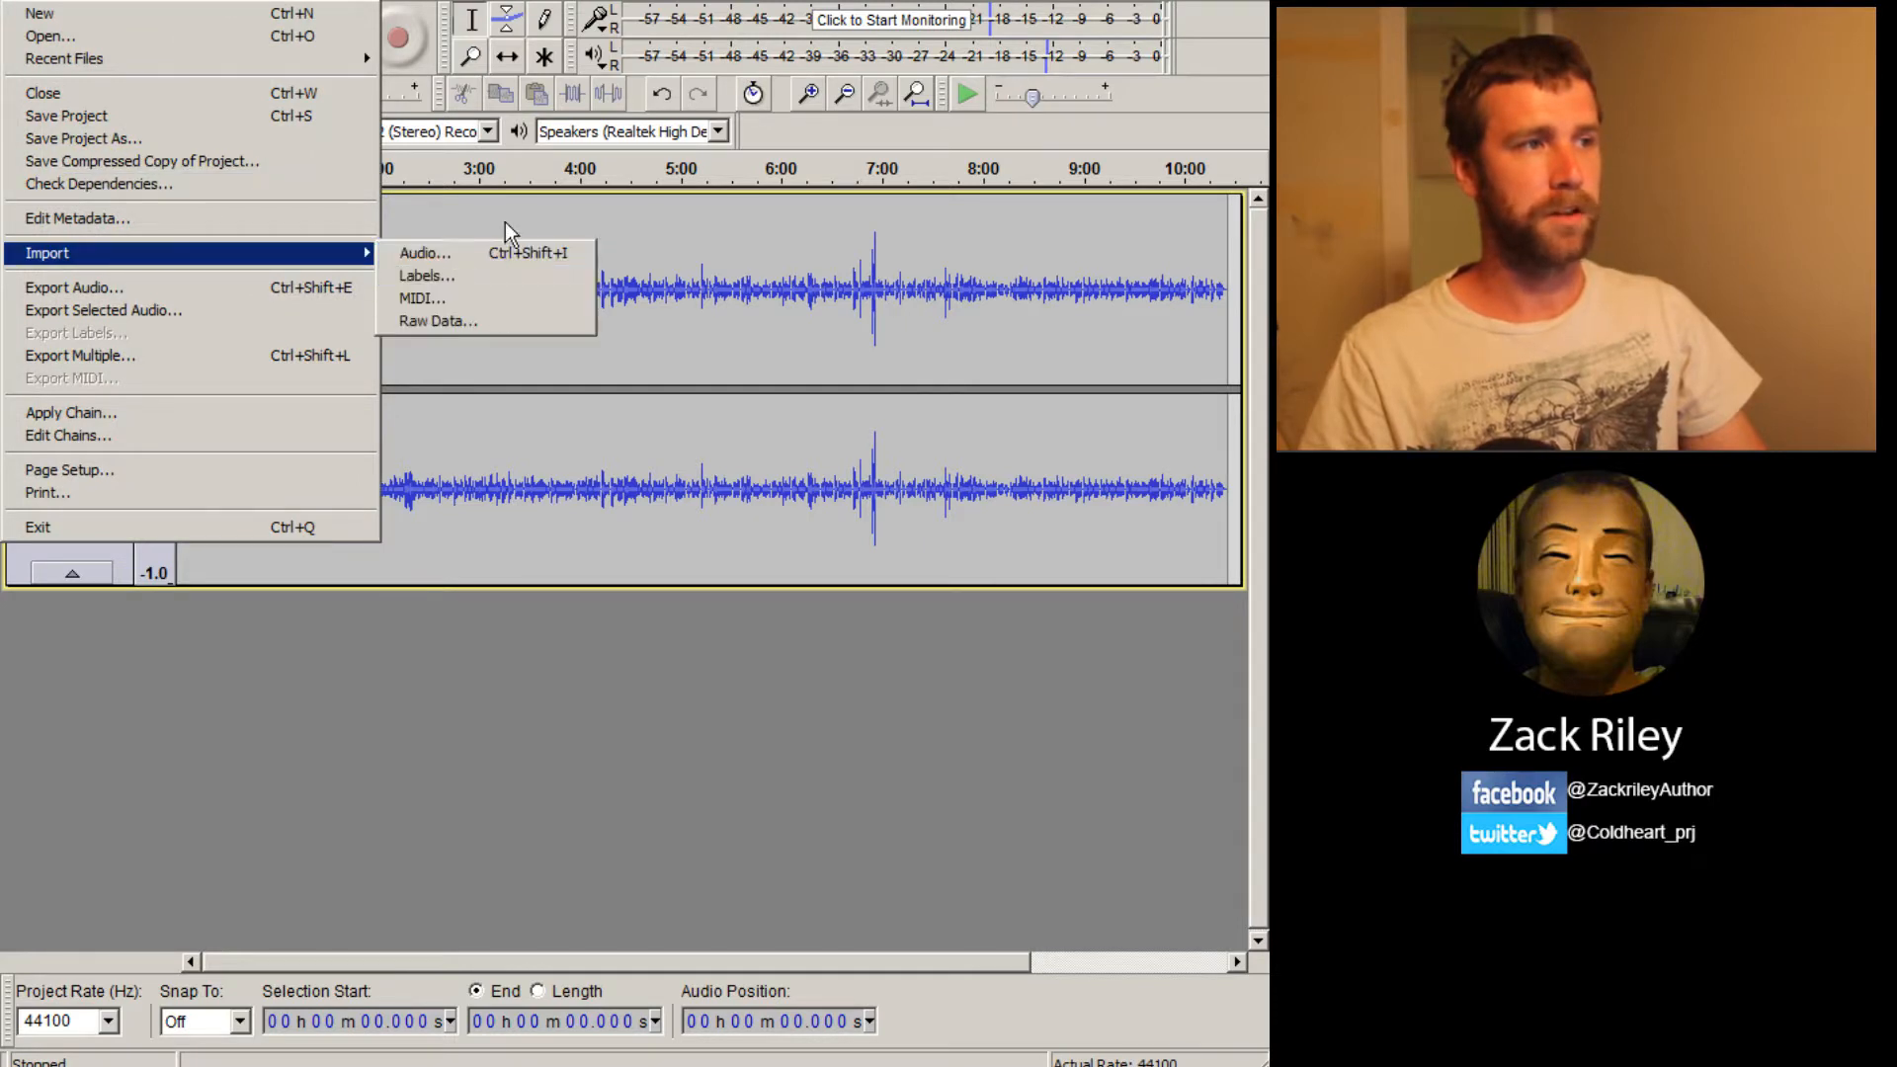
left_click(621, 708)
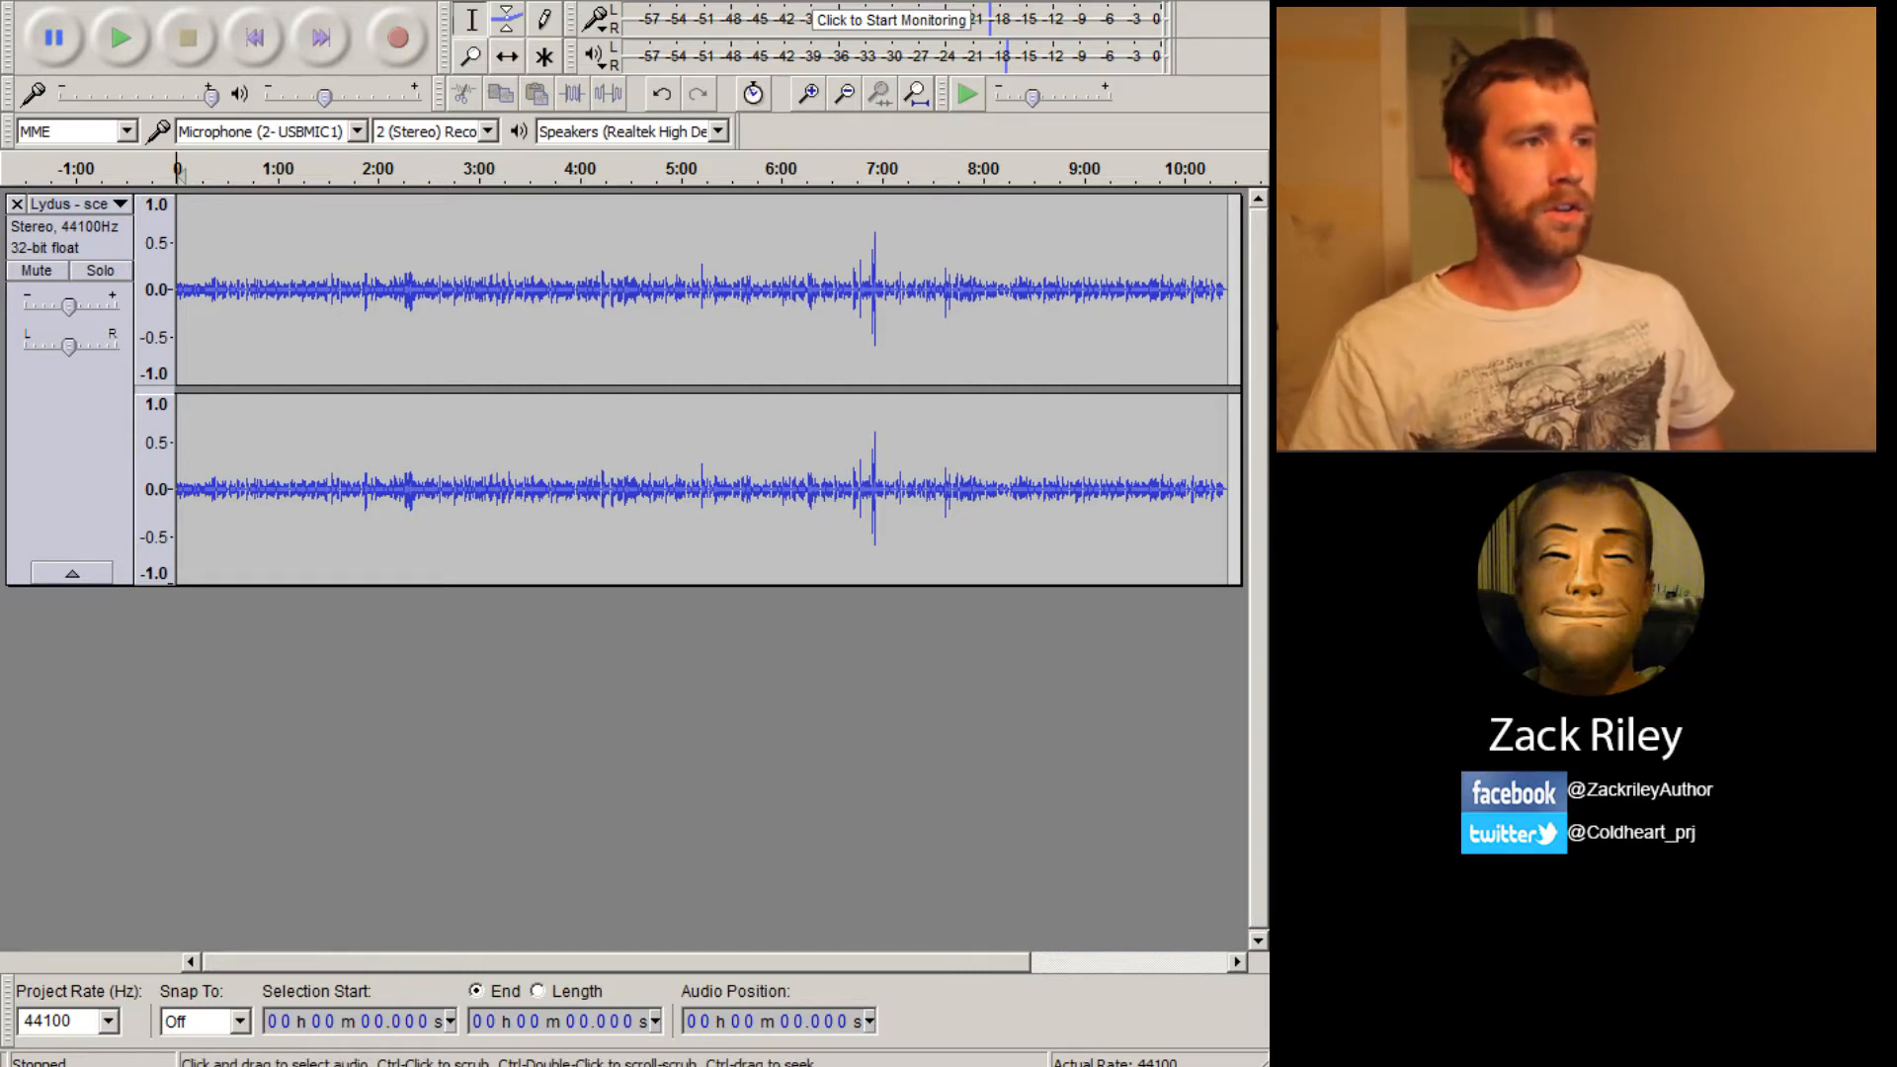
Place the cursor at about 4:10 in the imported track, play a few seconds from there and stop
left_click_drag(282, 287, 965, 283)
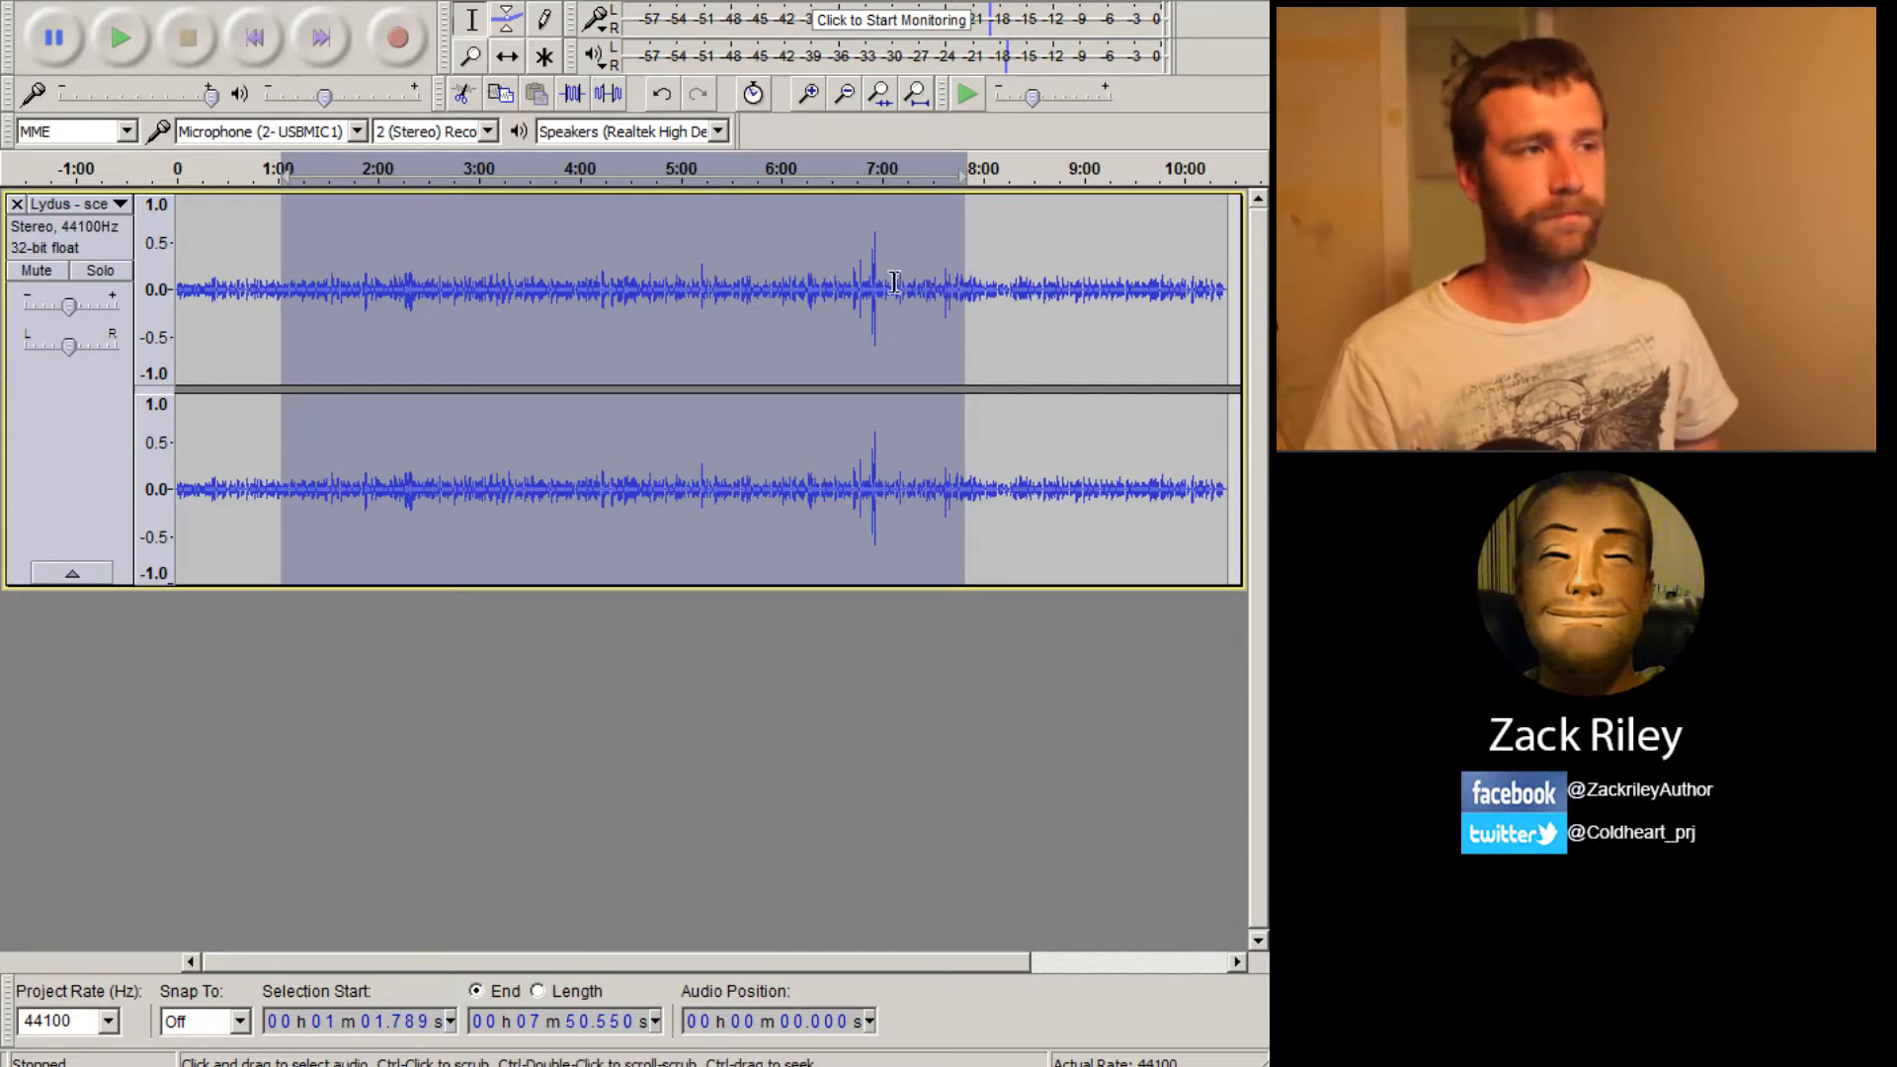
left_click(598, 286)
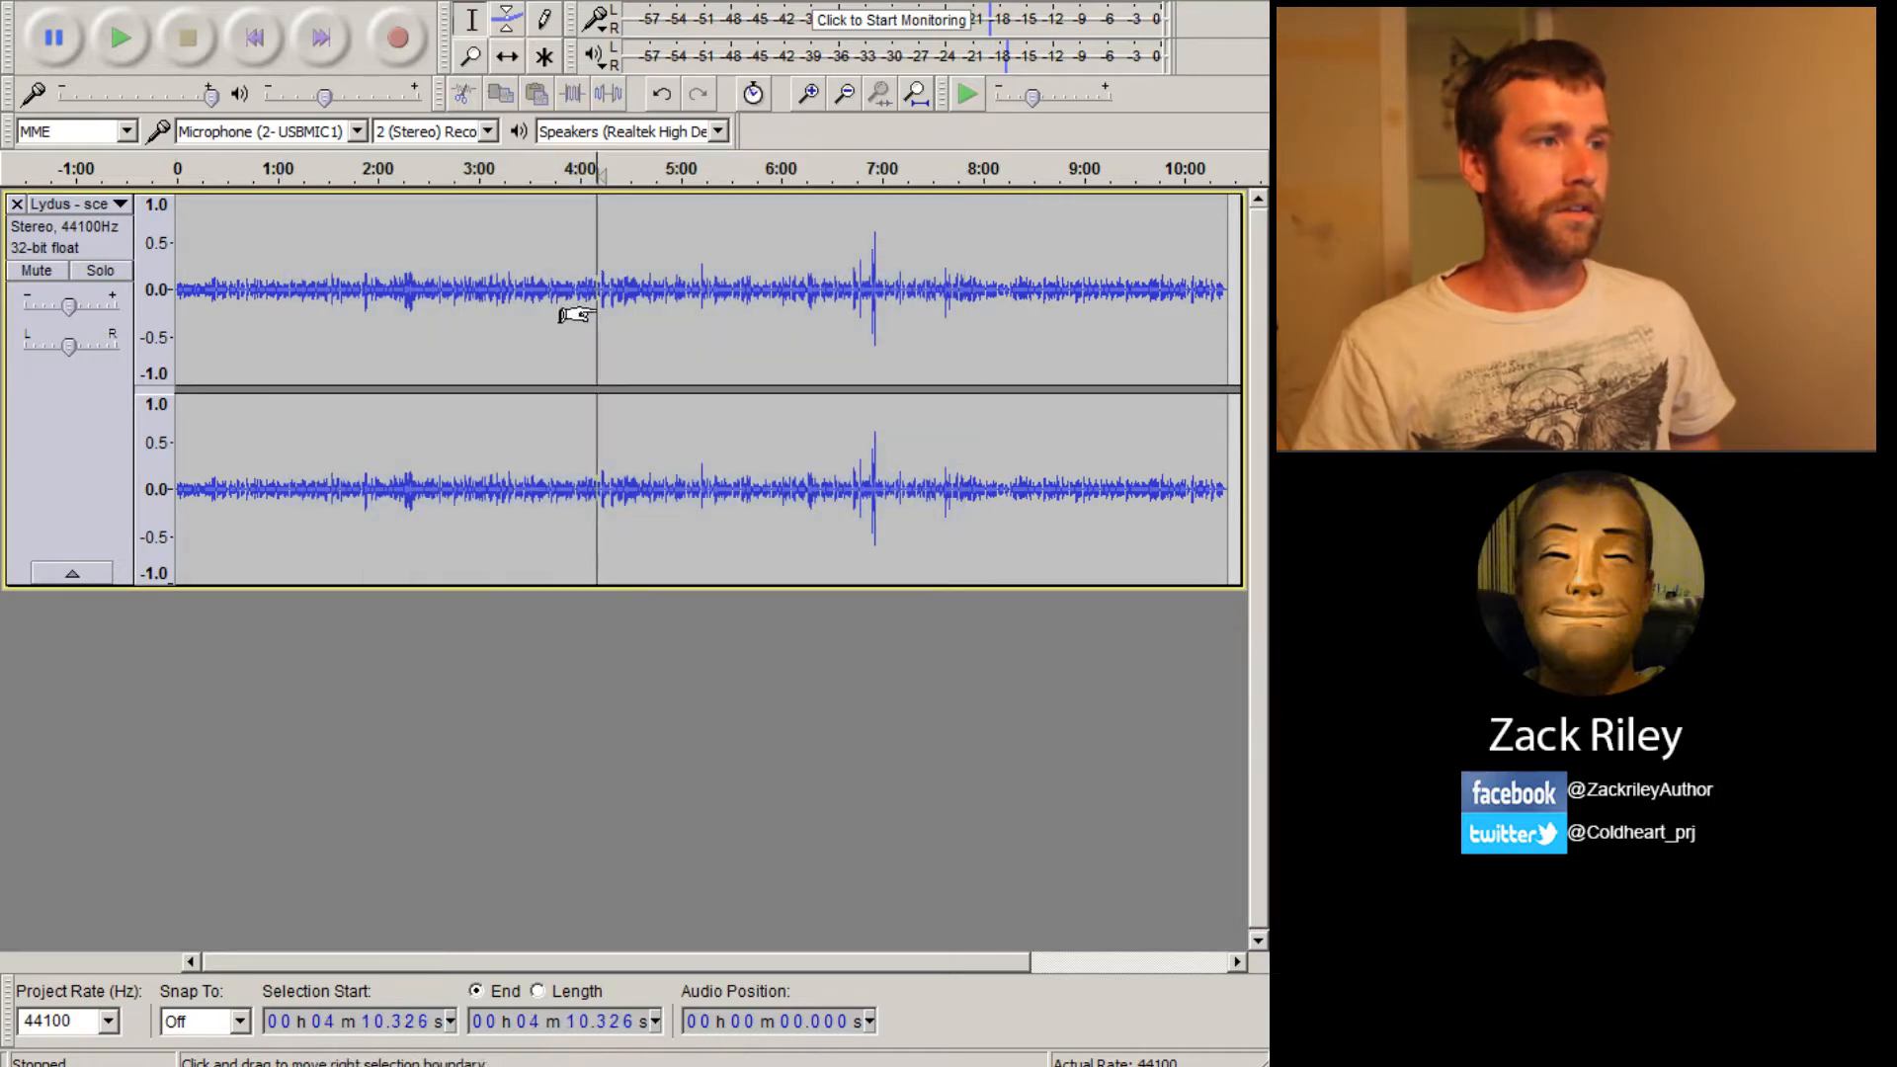
left_click(131, 40)
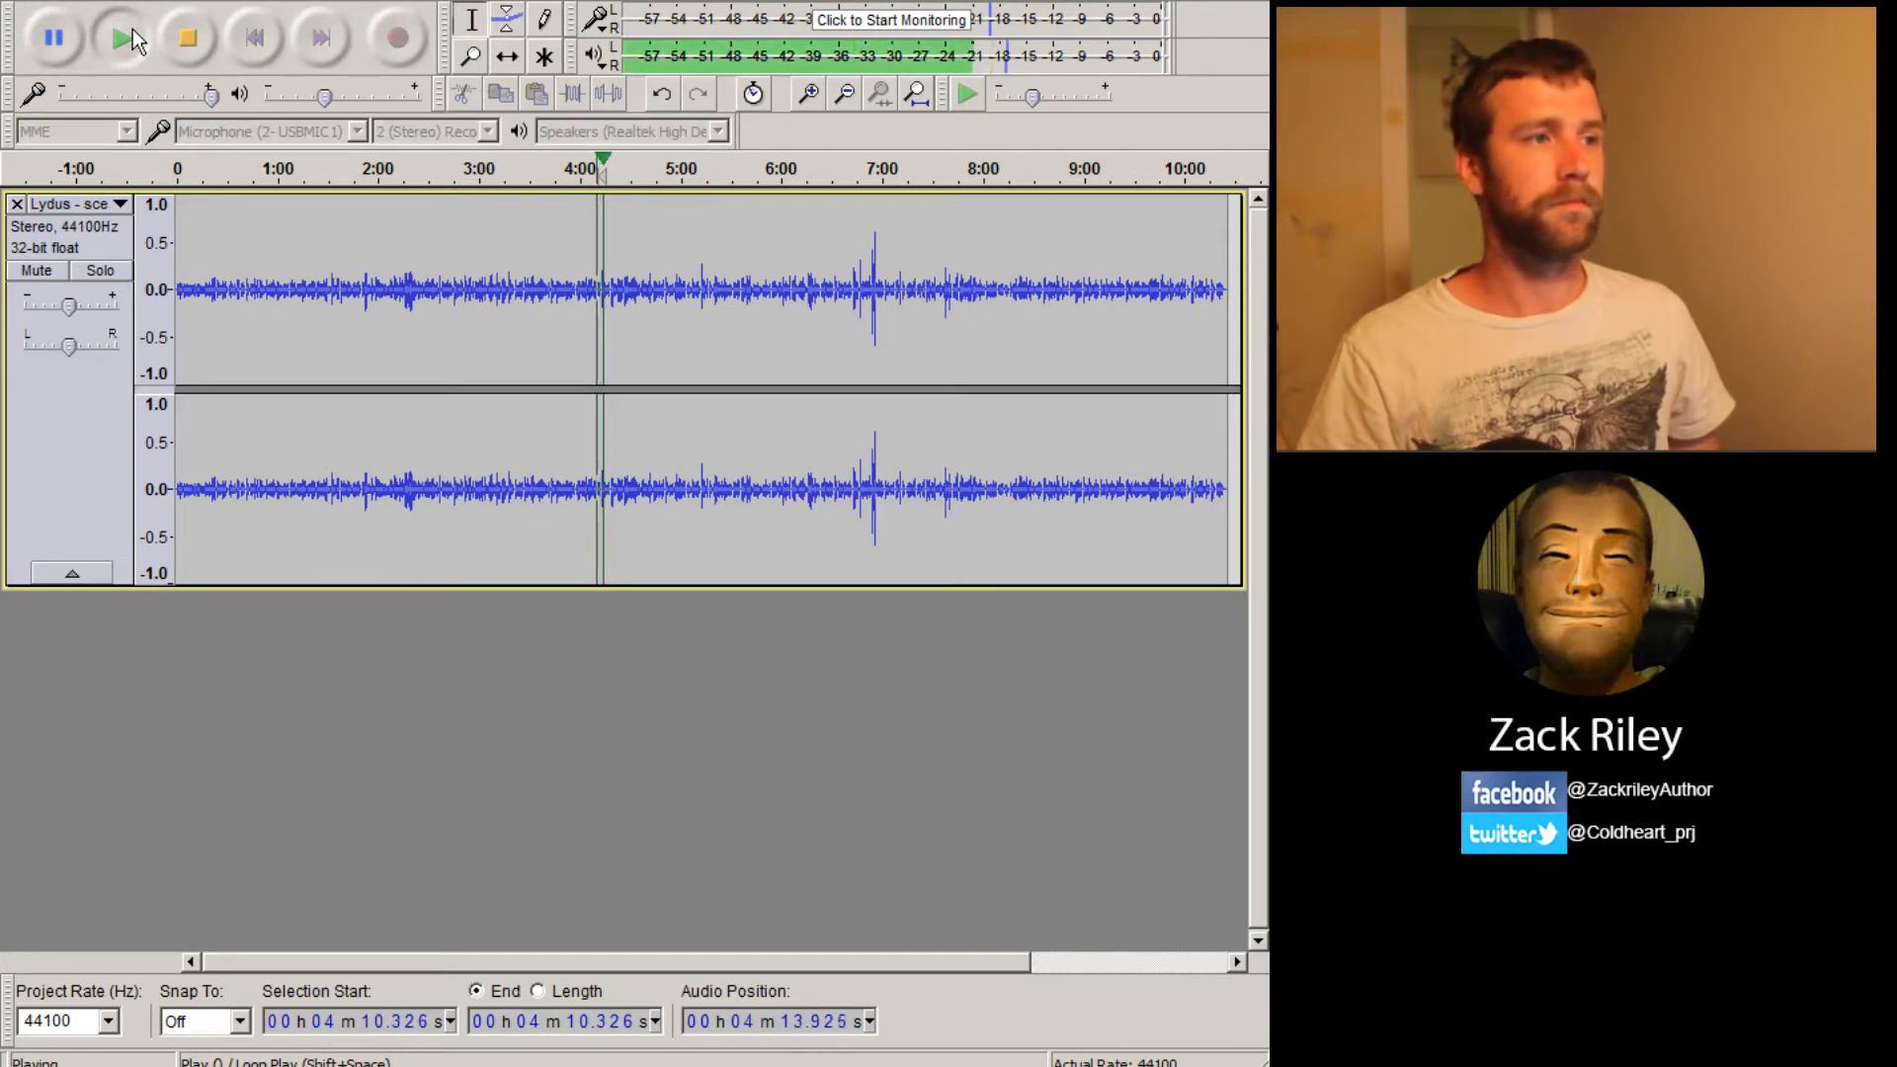
left_click(185, 39)
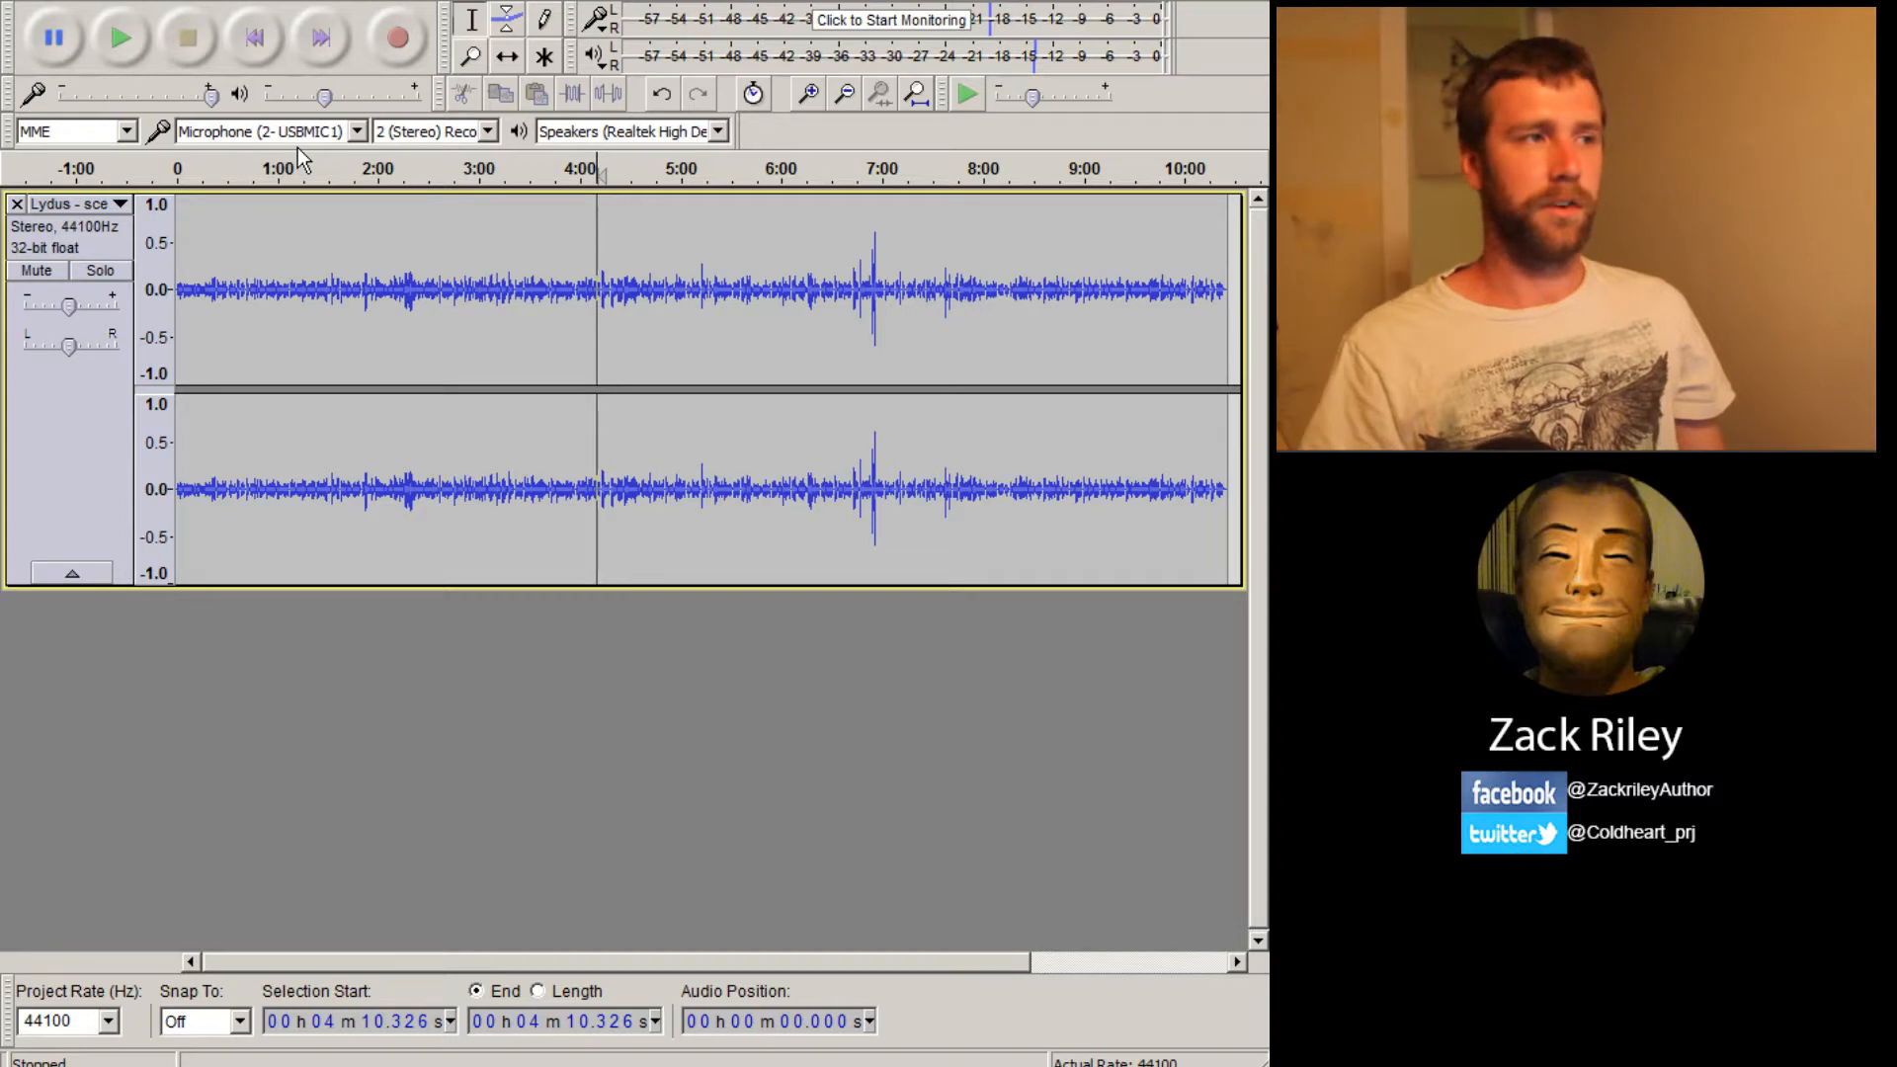
Choose Microphone (2- USBMIC1) as the recording device and start monitoring its input level
left_click(353, 135)
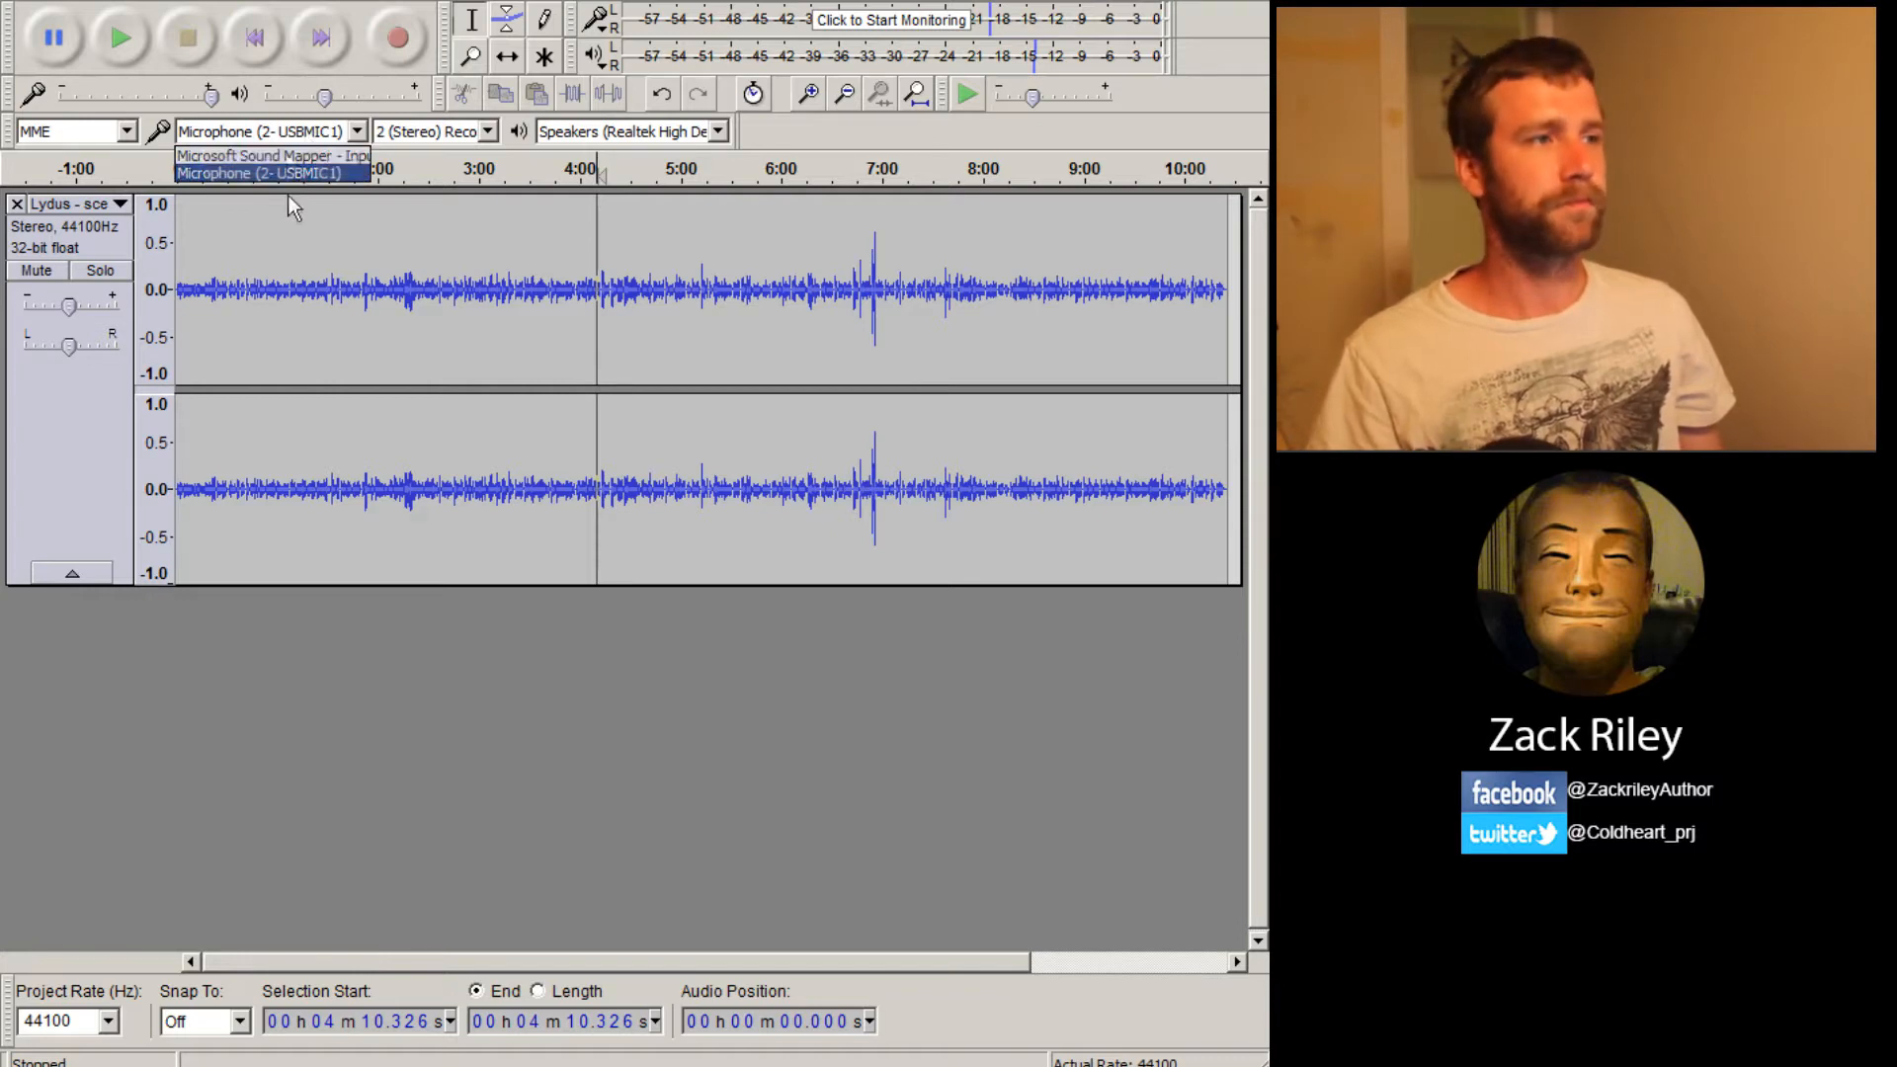
left_click(297, 173)
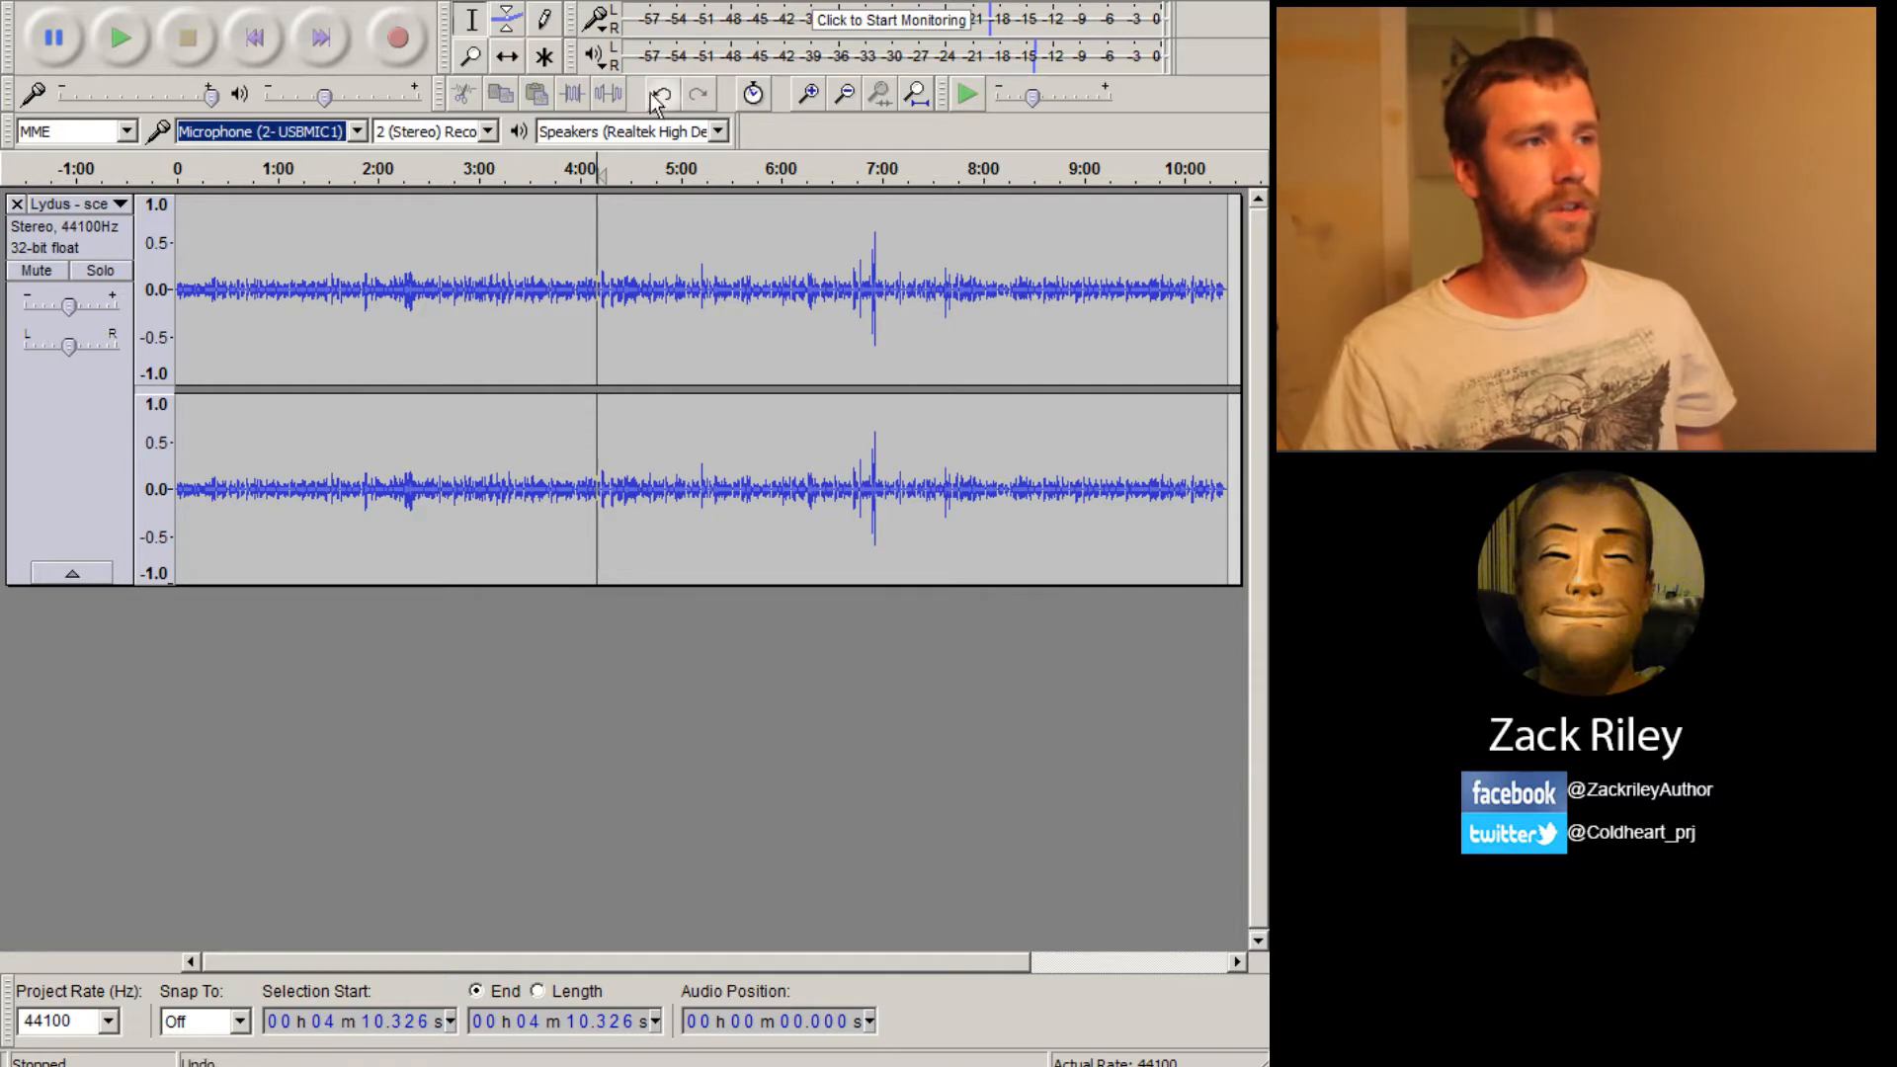
left_click(605, 40)
left_click(633, 47)
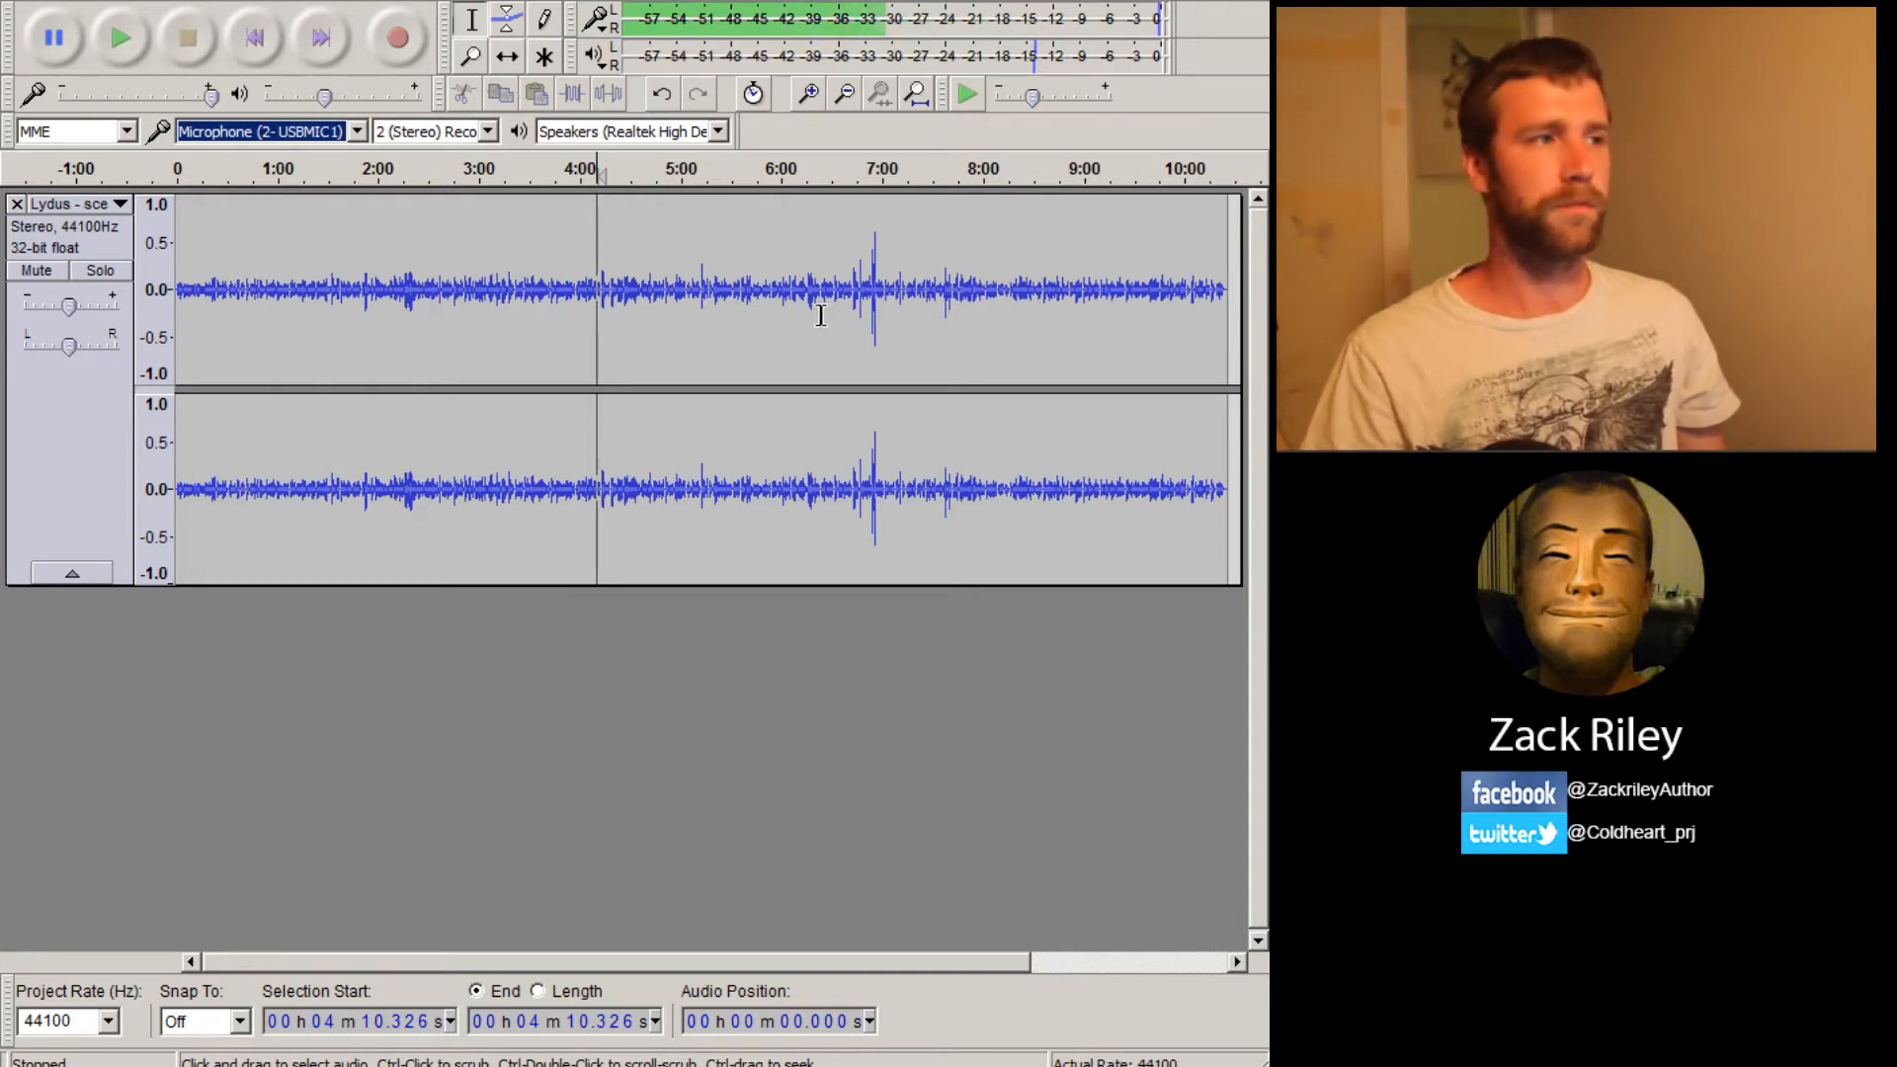
Switch solo on and off for the imported track, and mute that track
left_click(95, 270)
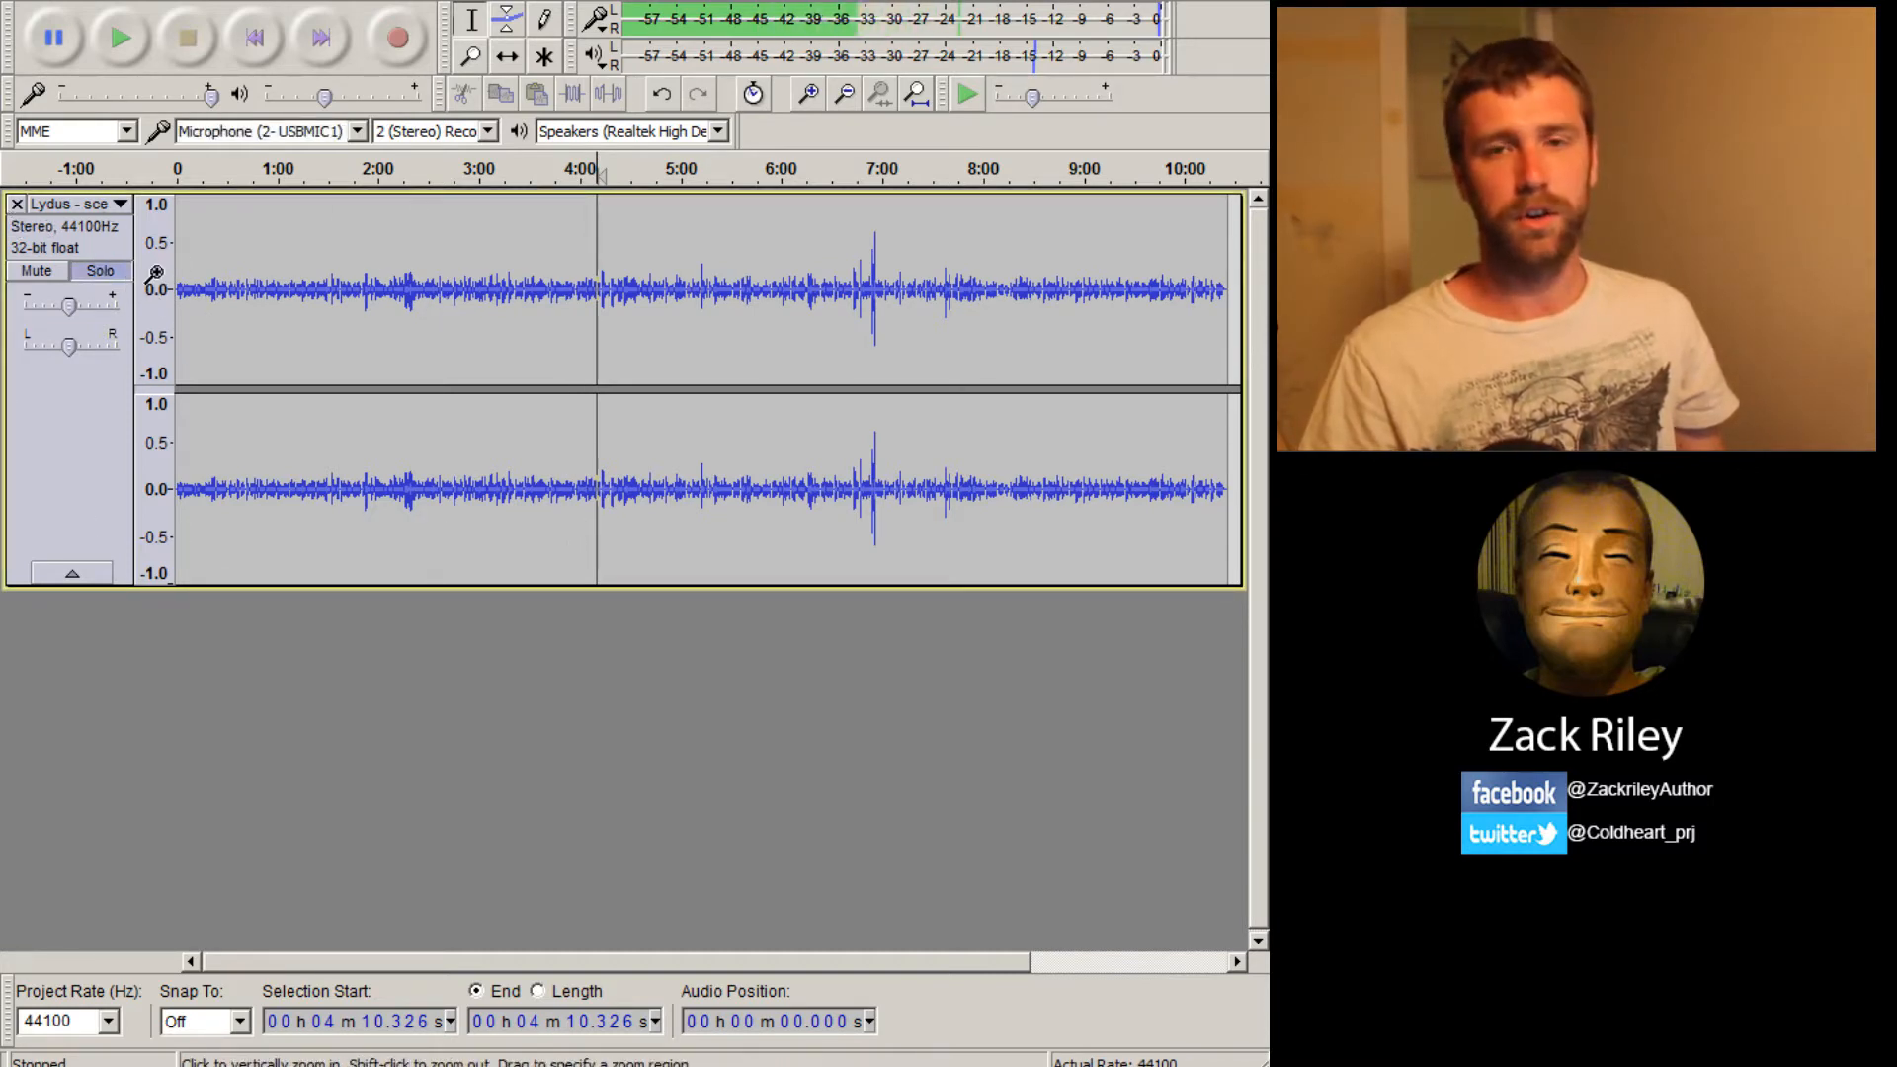
left_click(100, 270)
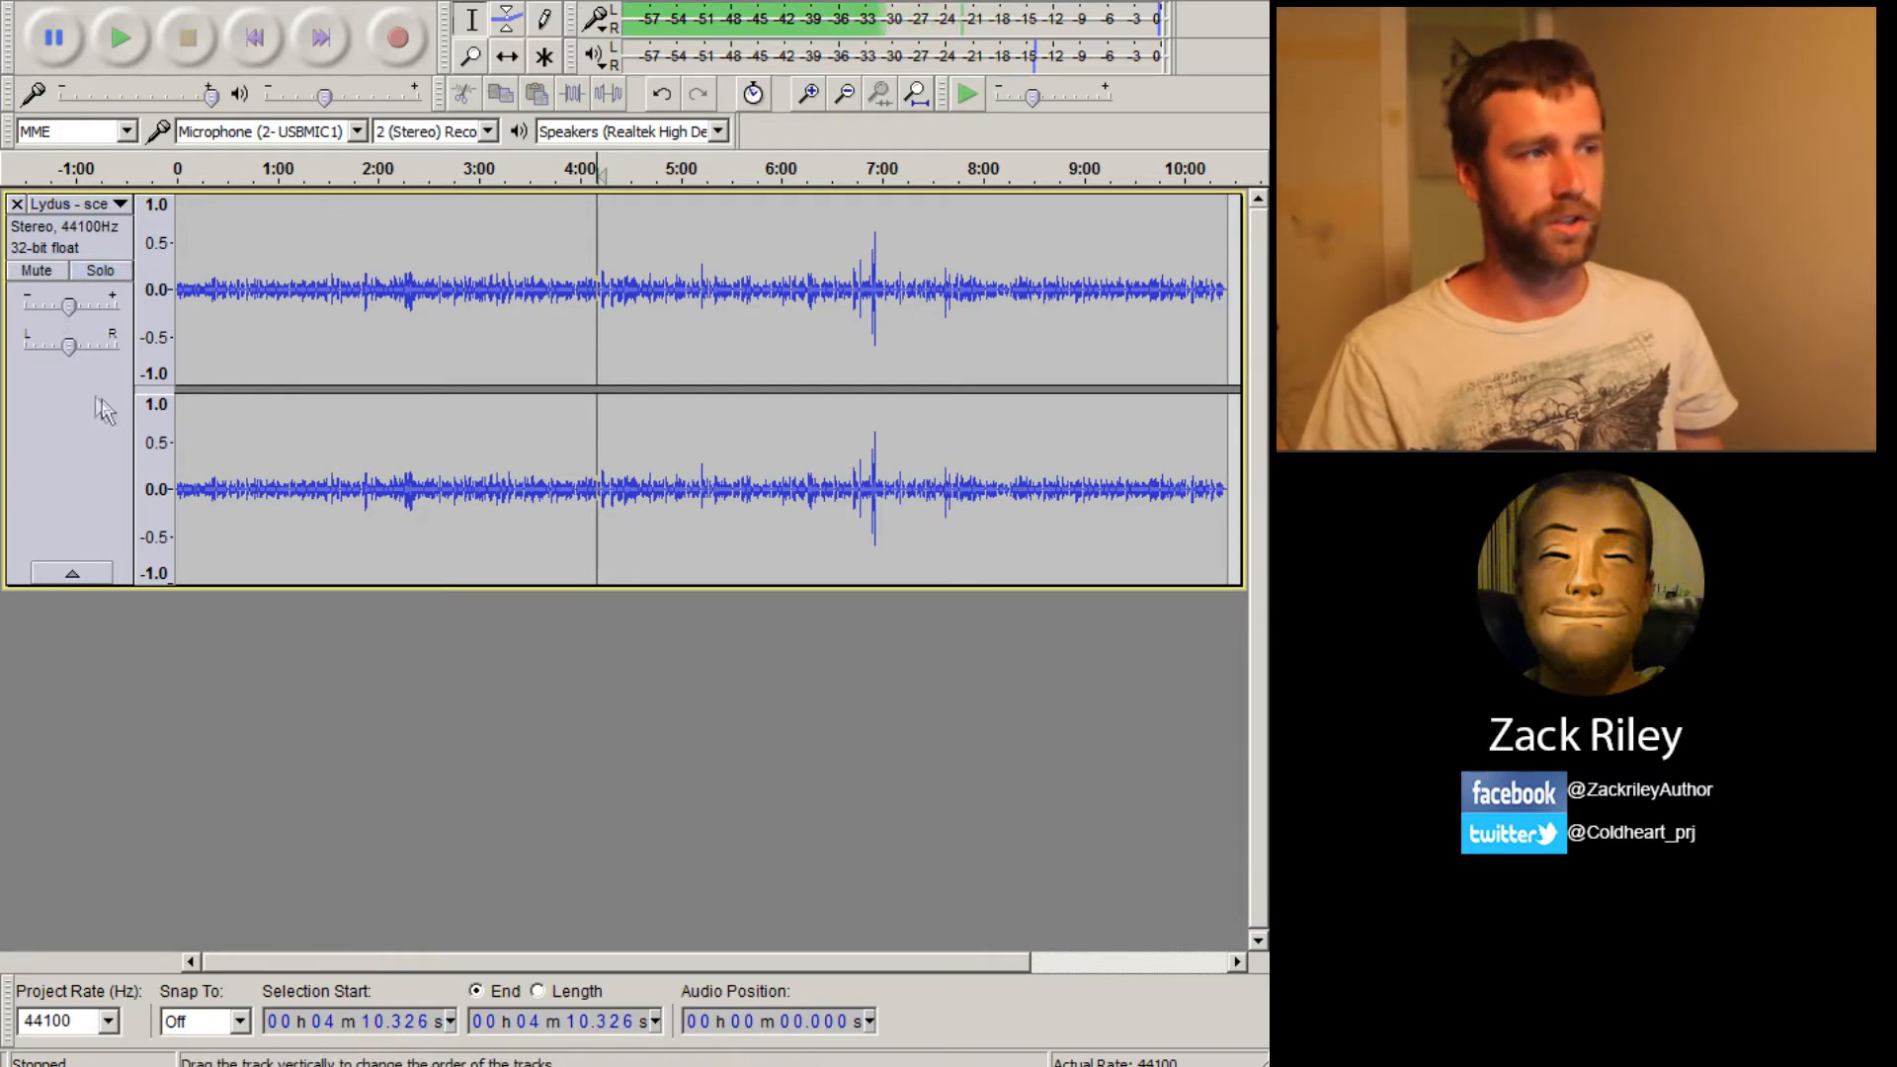
left_click(36, 270)
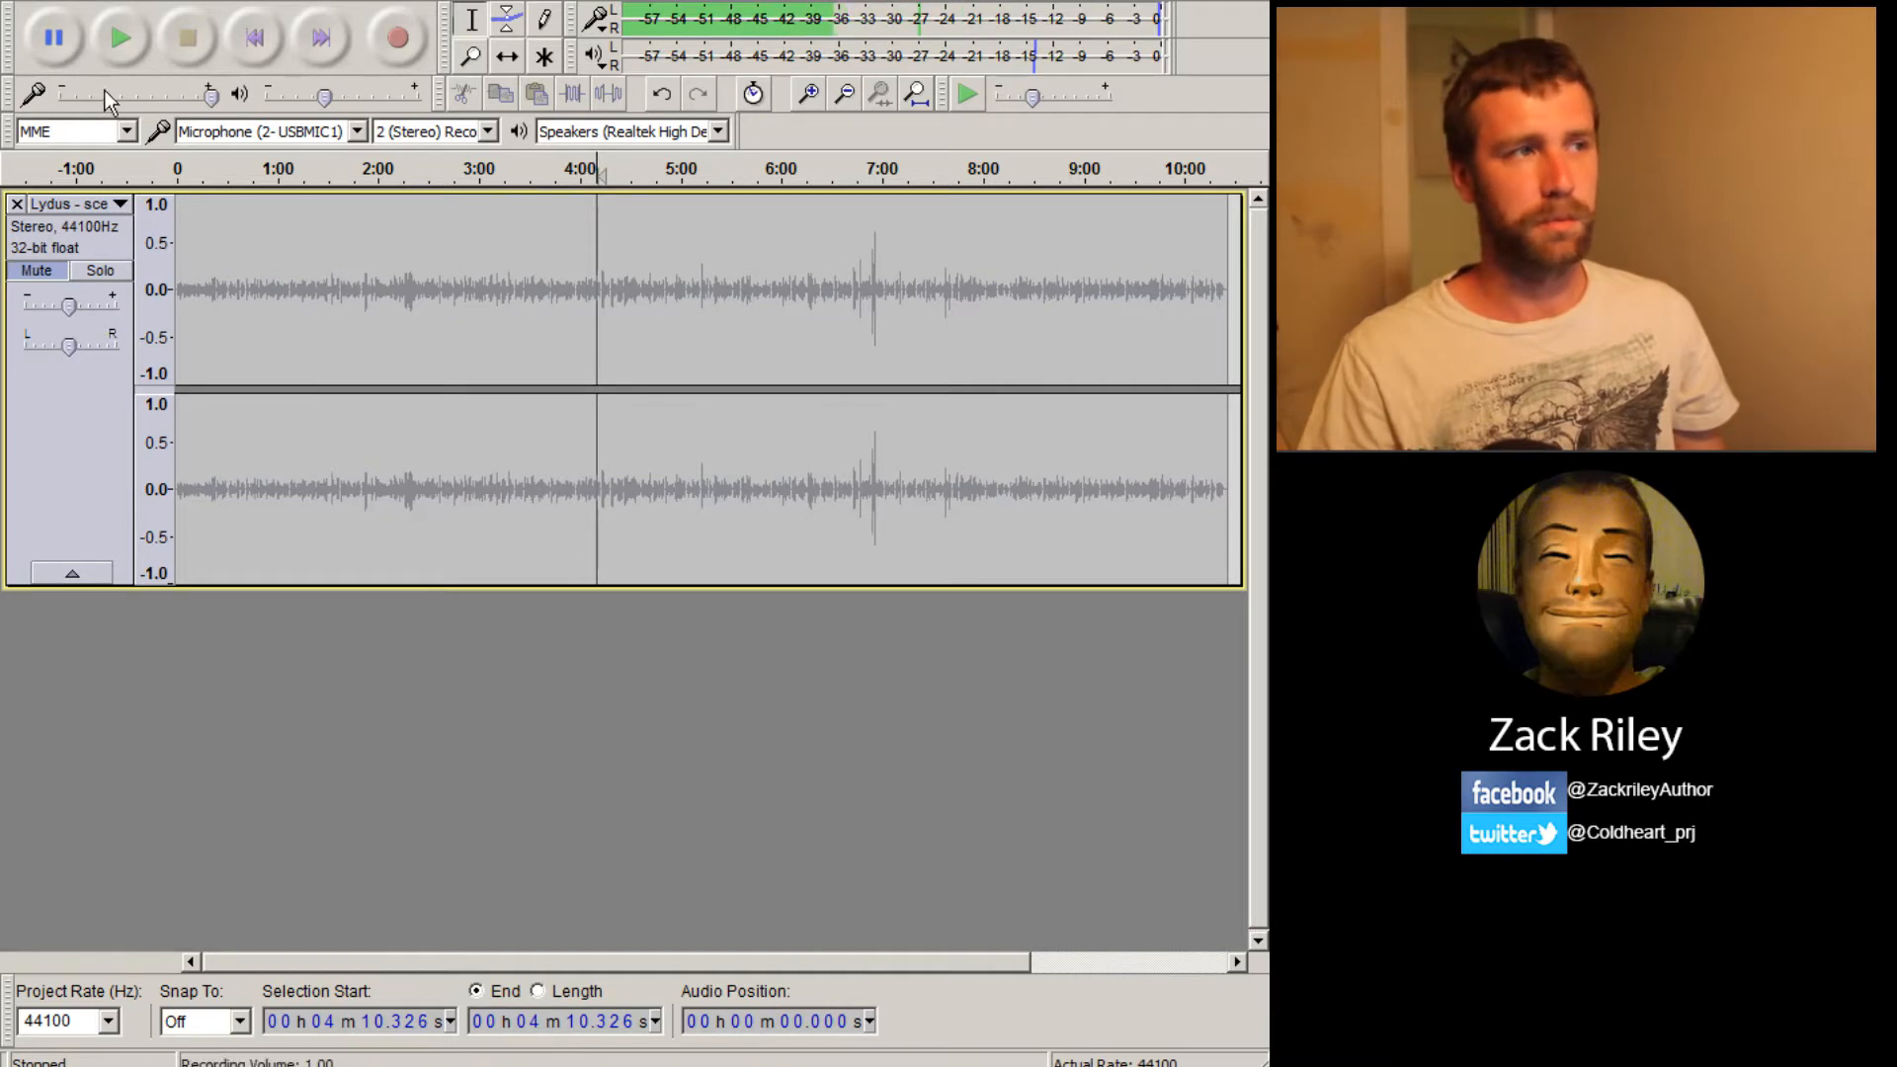
Record a short stereo voice take on a new track from about 4:10, starting with several seconds of silence
left_click(406, 56)
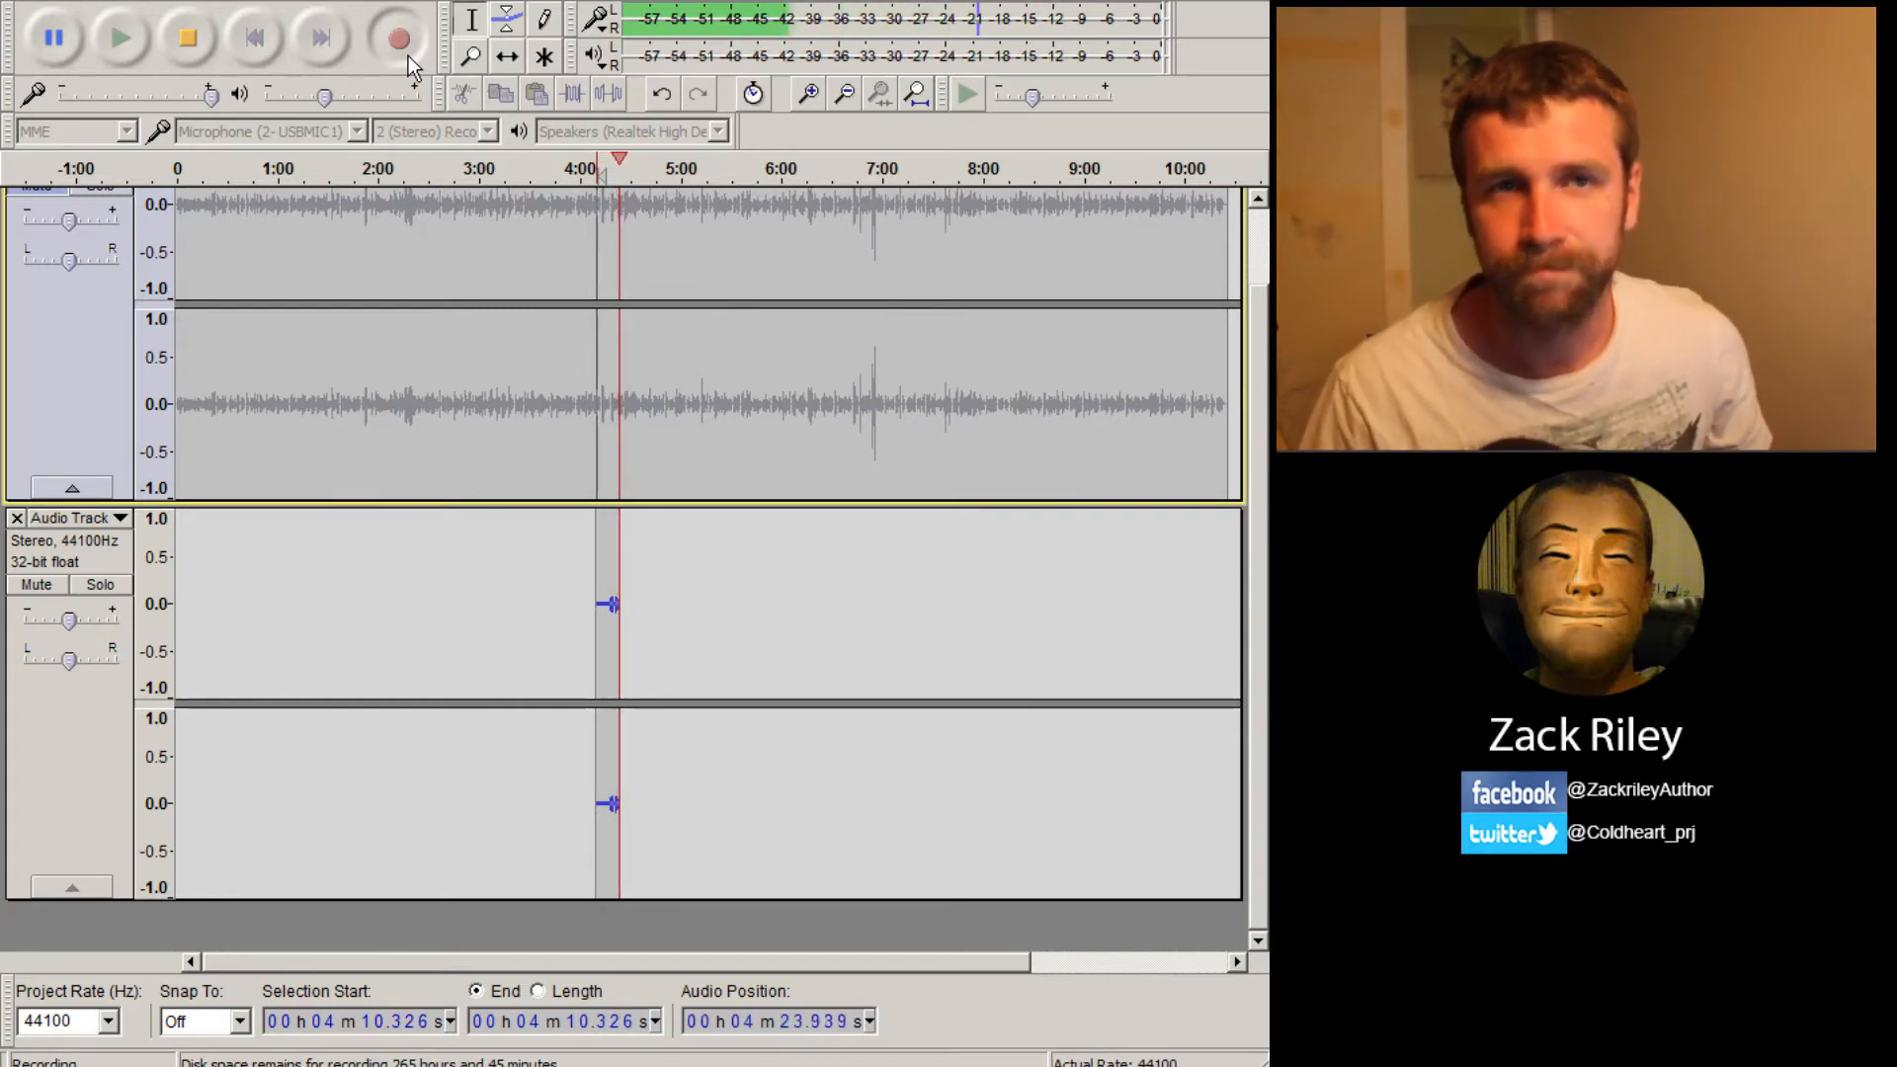
left_click(192, 43)
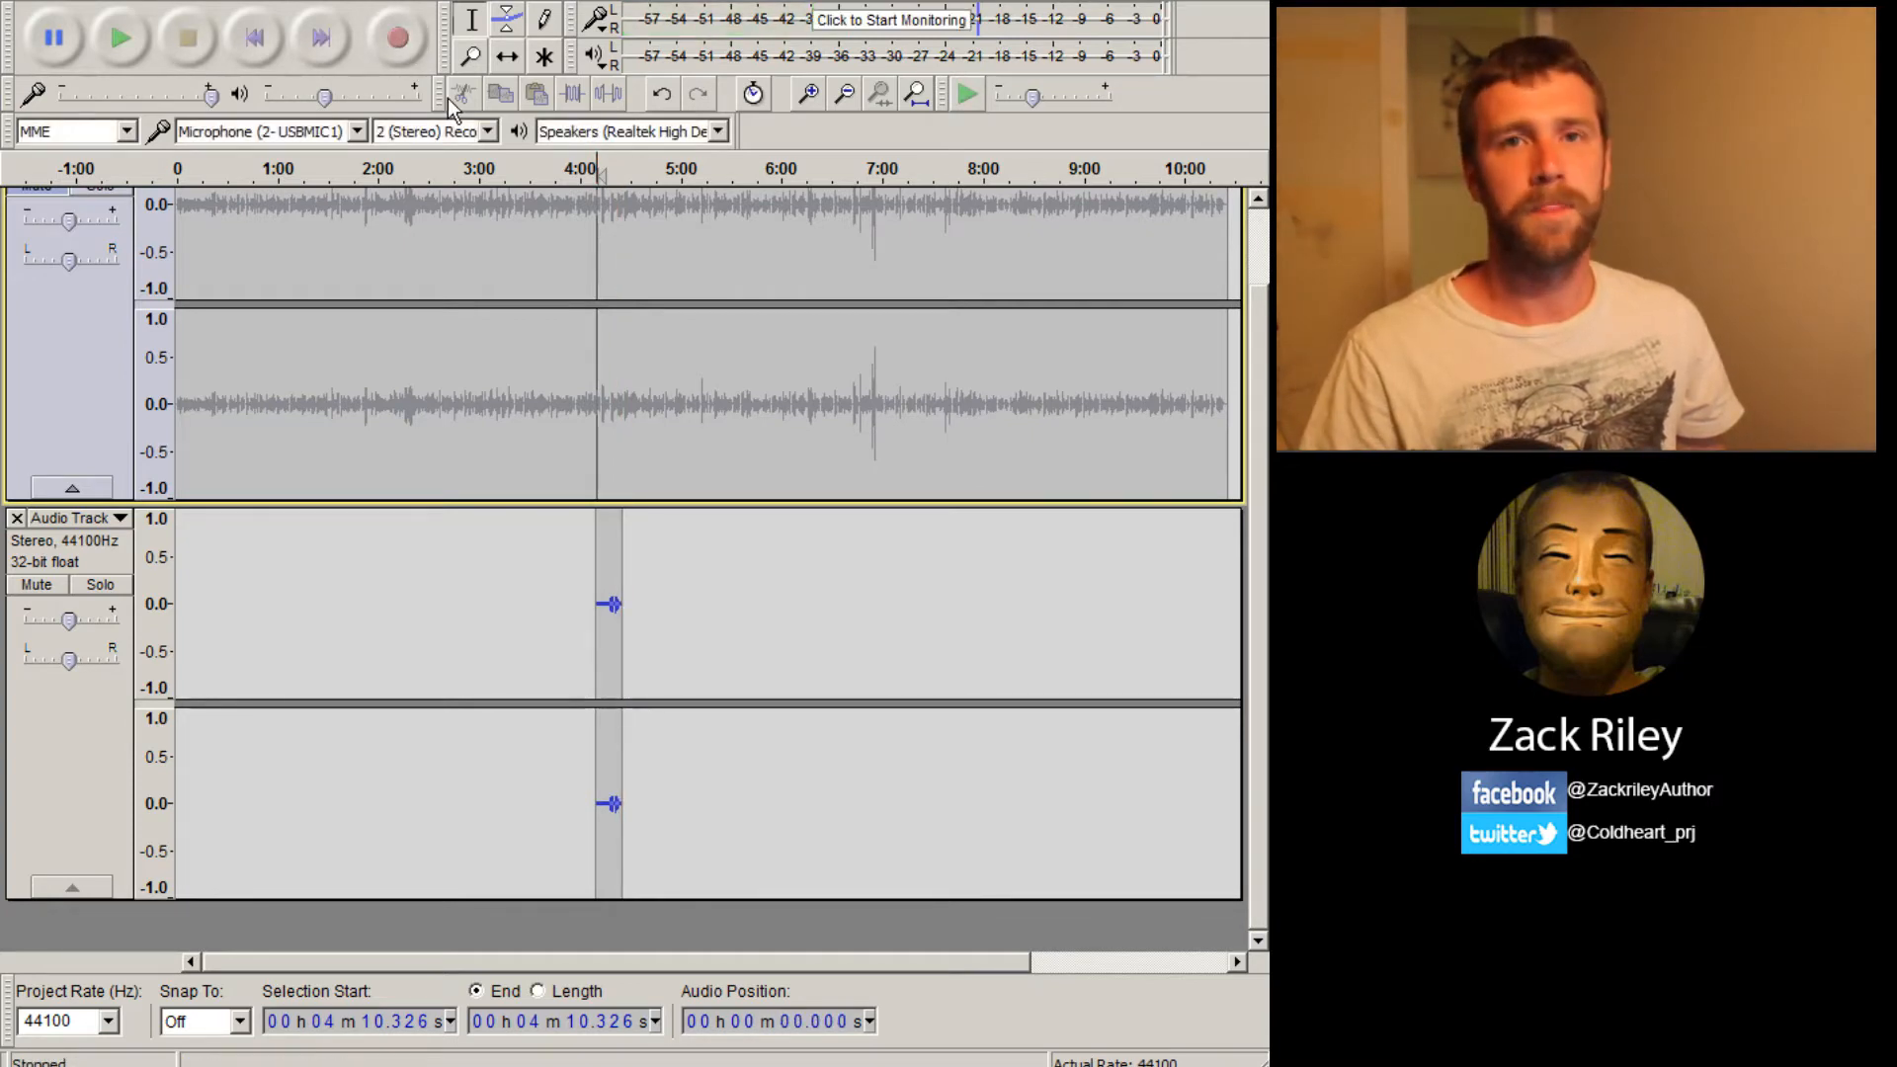
Examine the newly recorded clip's waveform up close and play it back
left_click(473, 59)
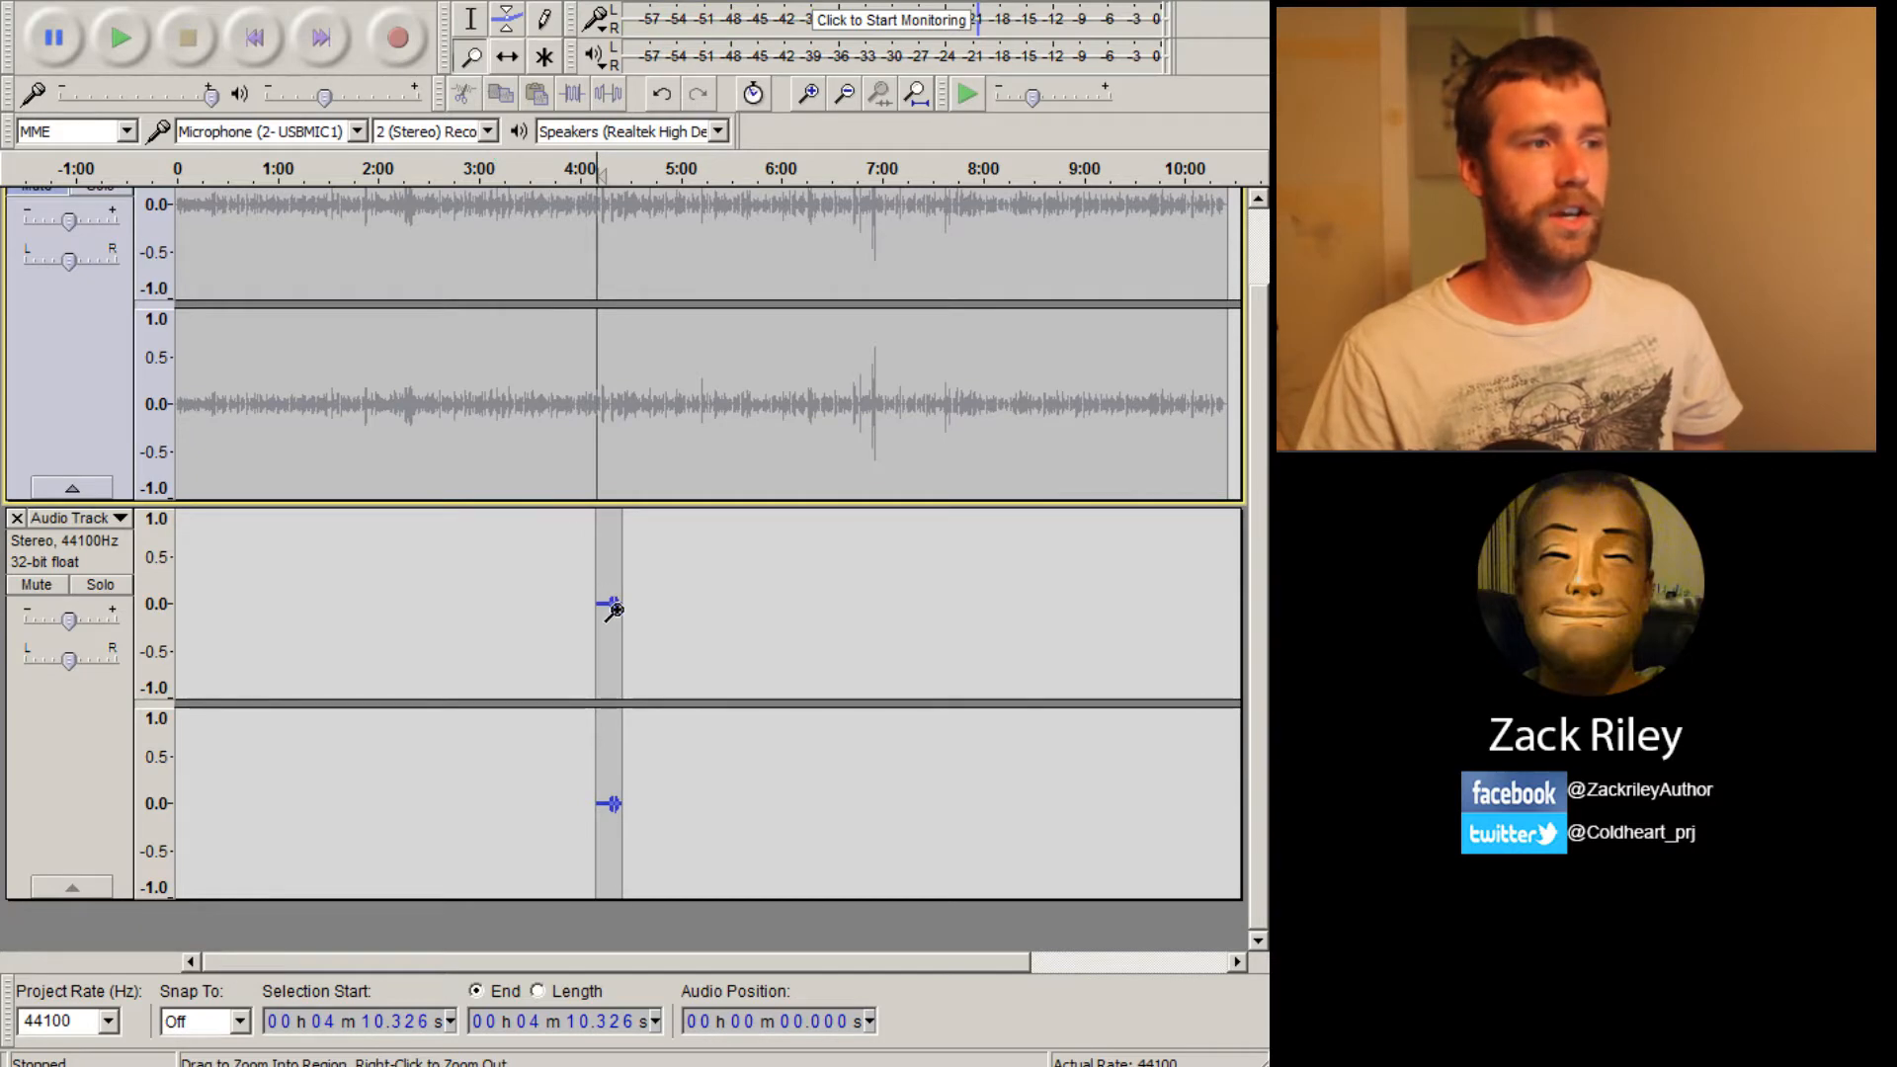
left_click(614, 610)
left_click(605, 609)
left_click(597, 612)
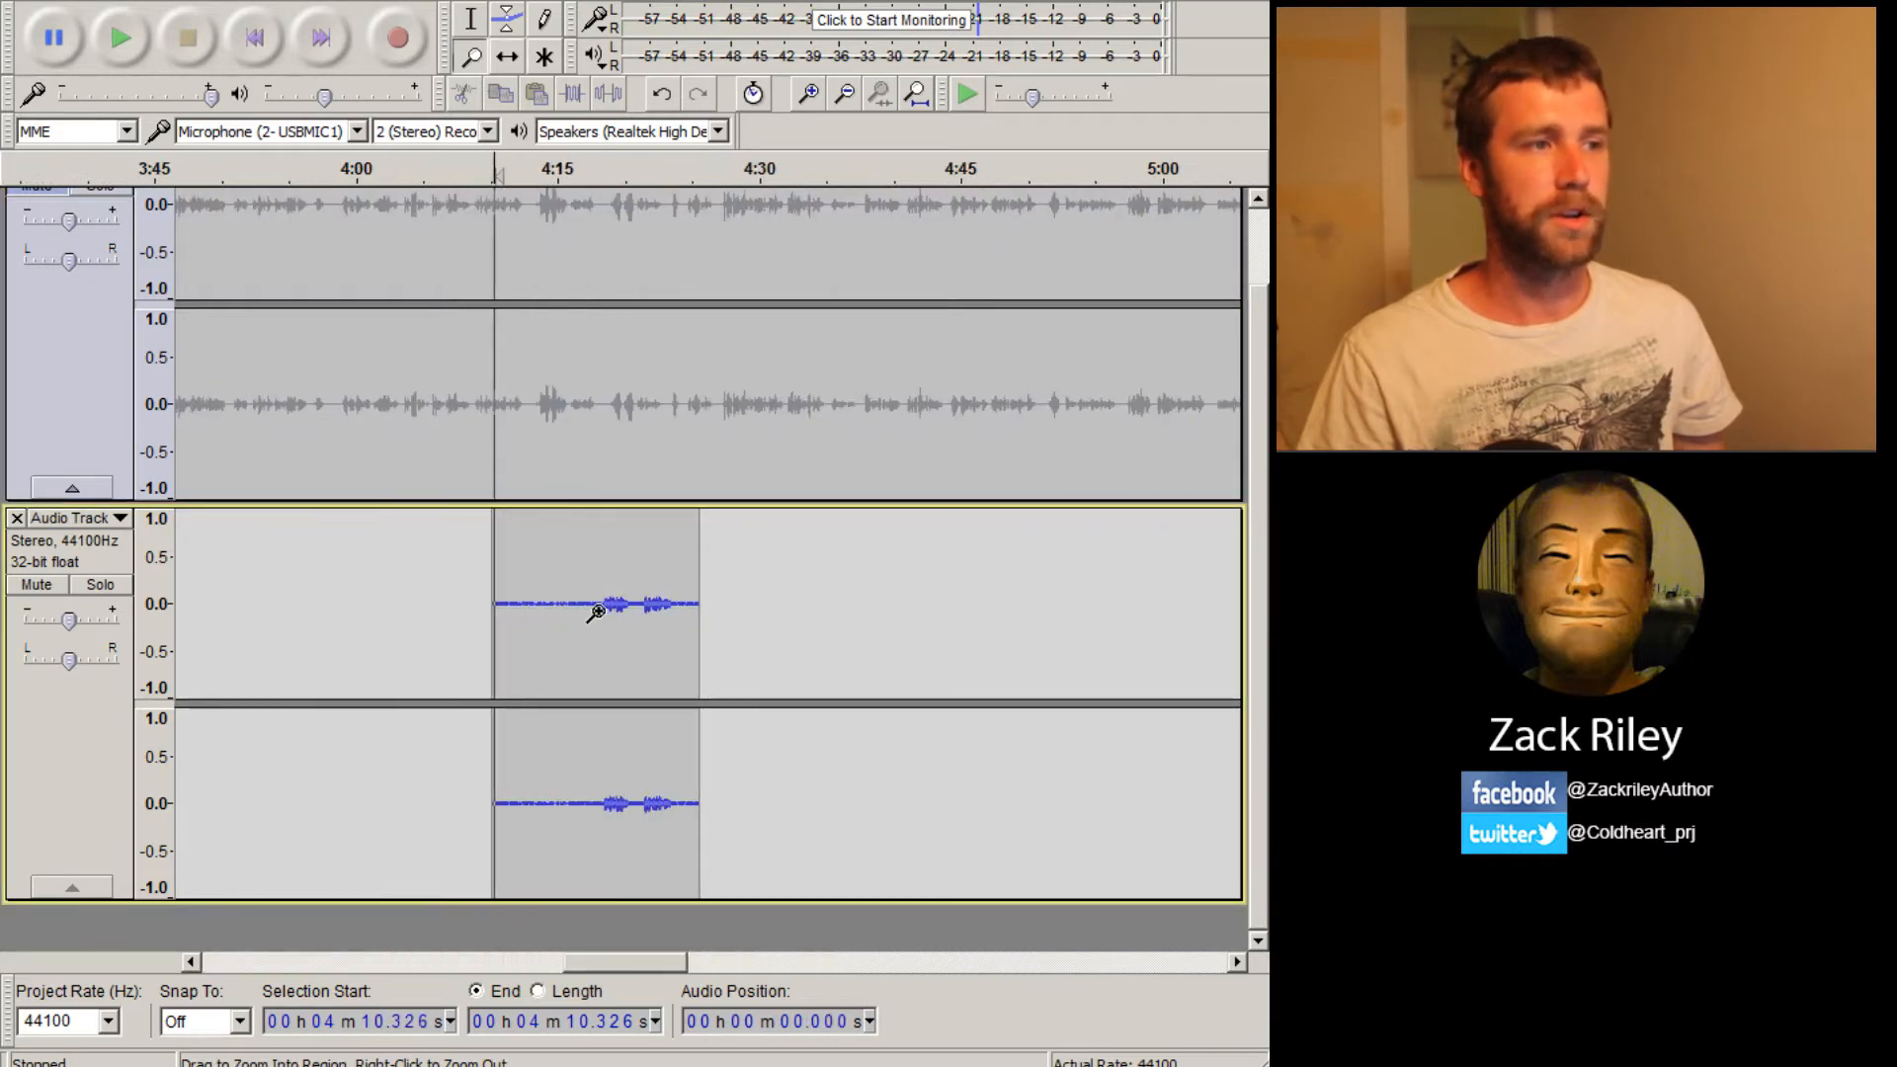
left_click(597, 612)
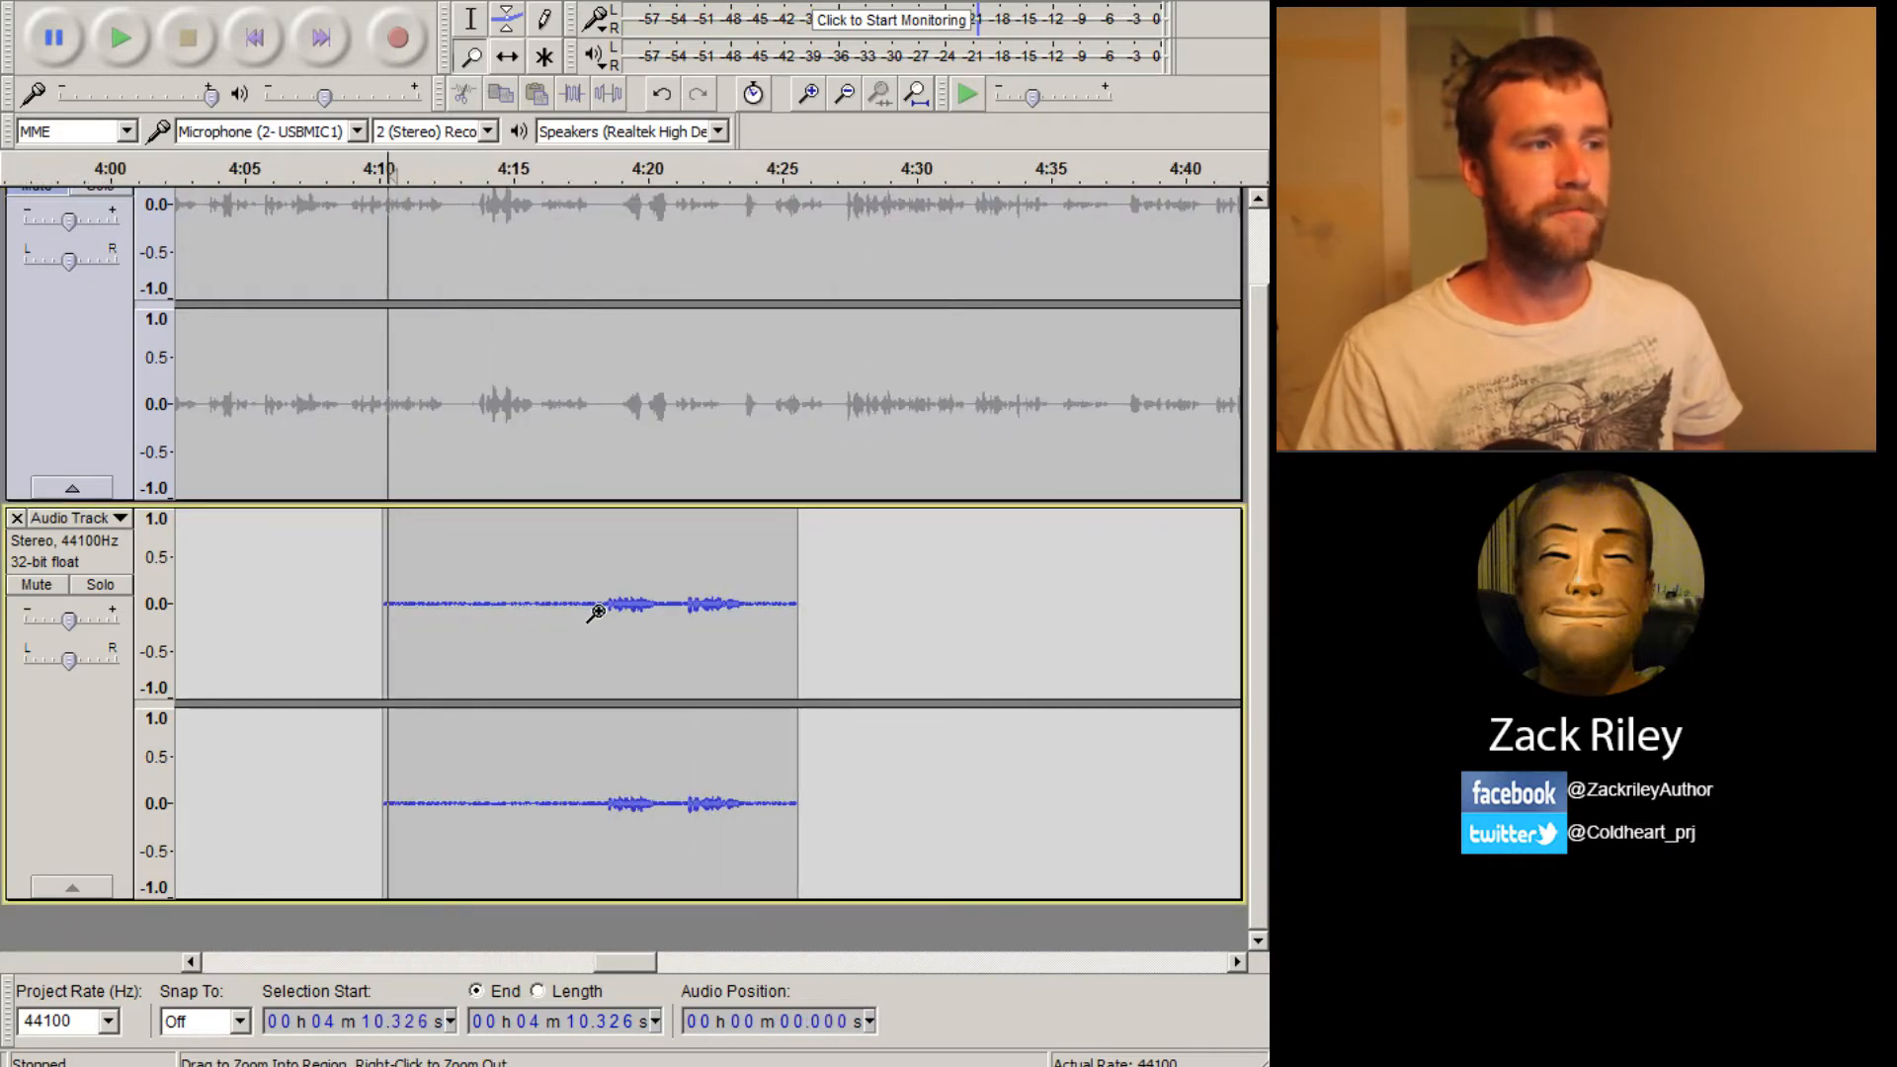
left_click(136, 45)
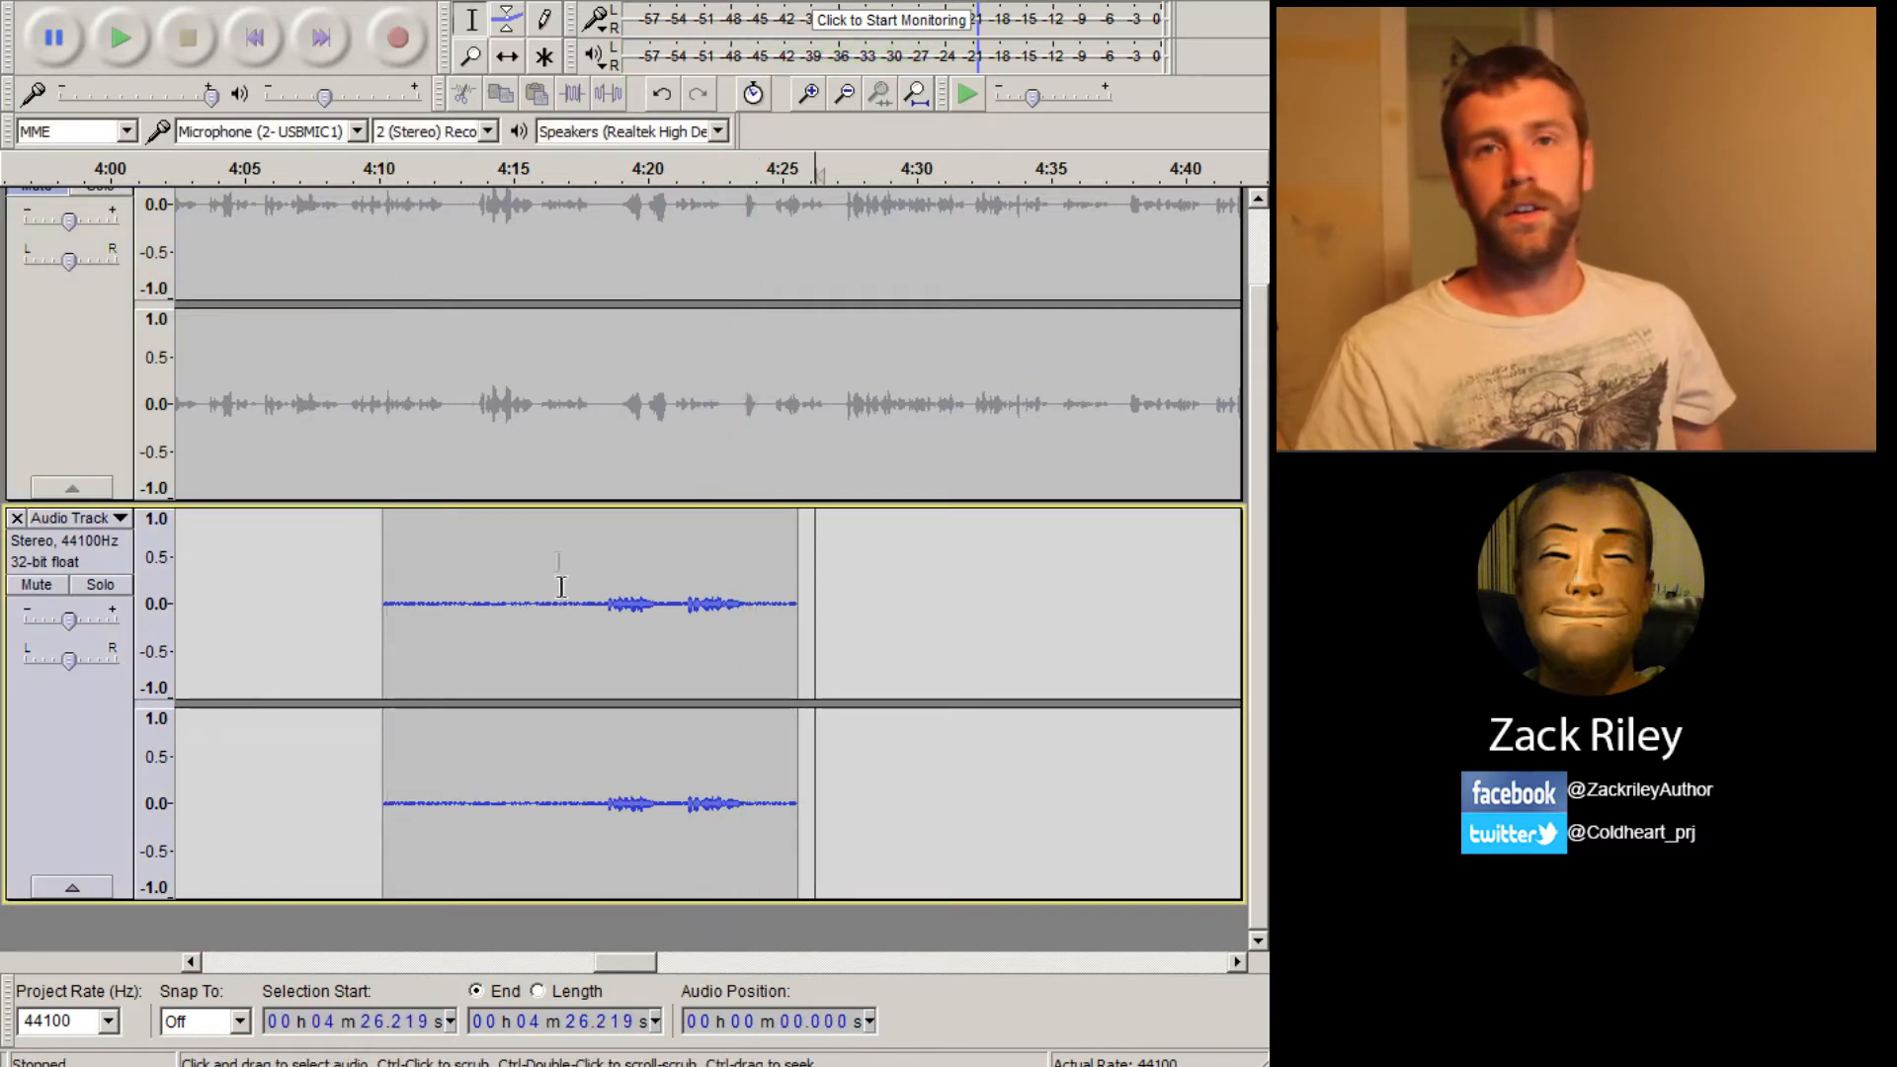
Capture a noise profile with Noise Reduction from the silent opening of the recorded clip, about 4:10 to 4:17
left_click_drag(563, 613, 383, 613)
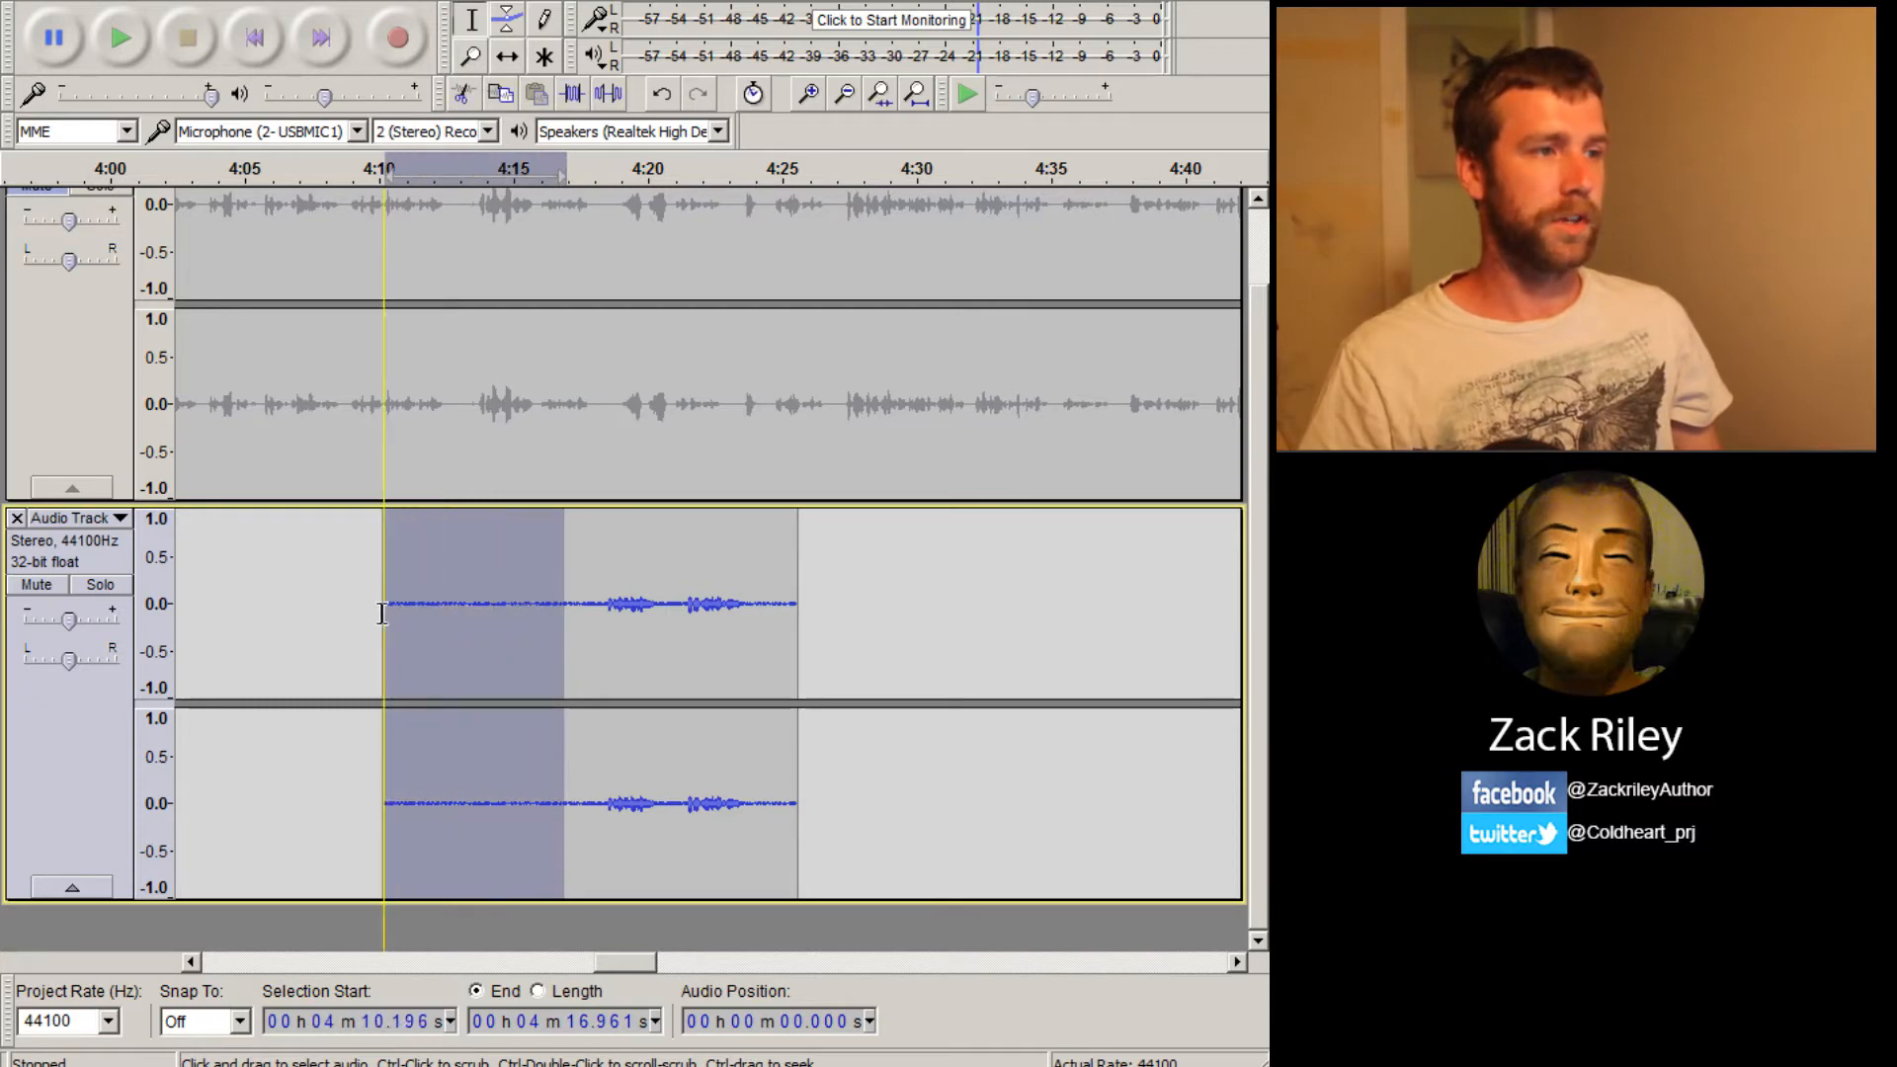
left_click(353, 2)
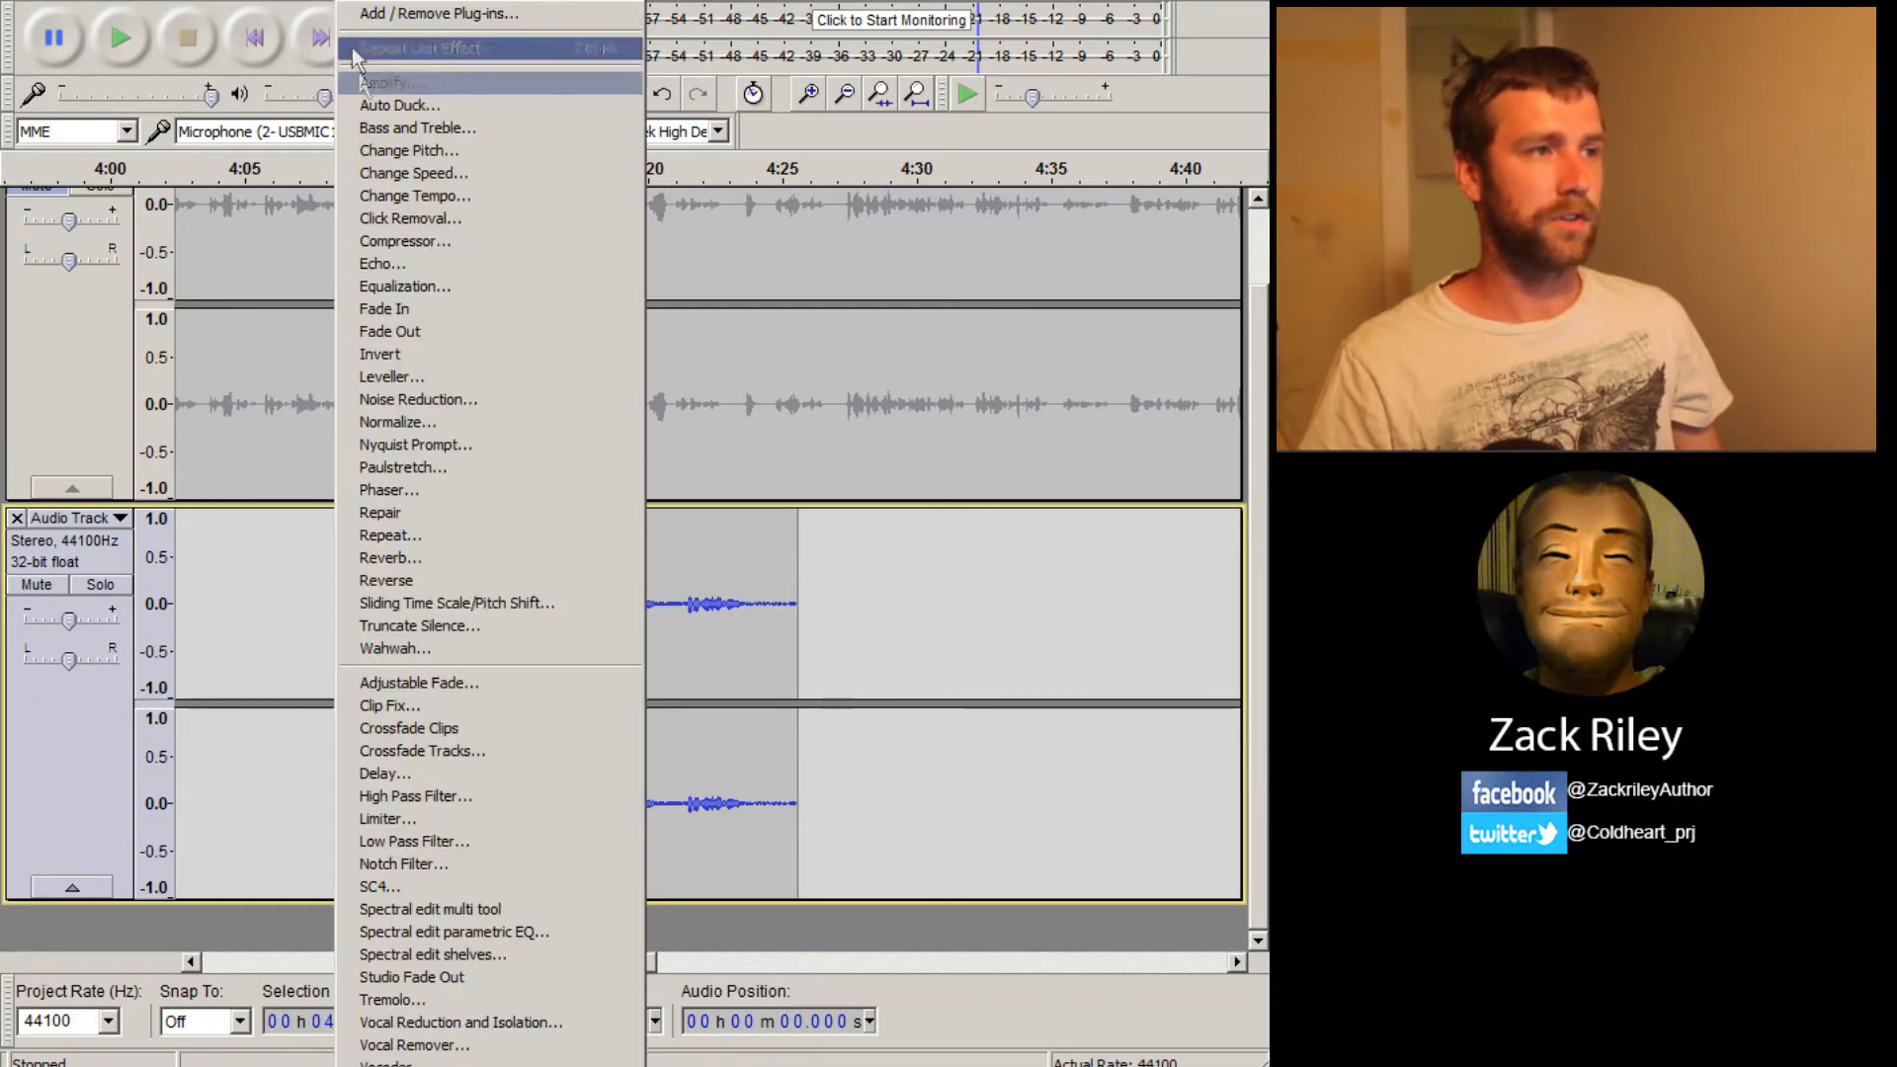
left_click(434, 399)
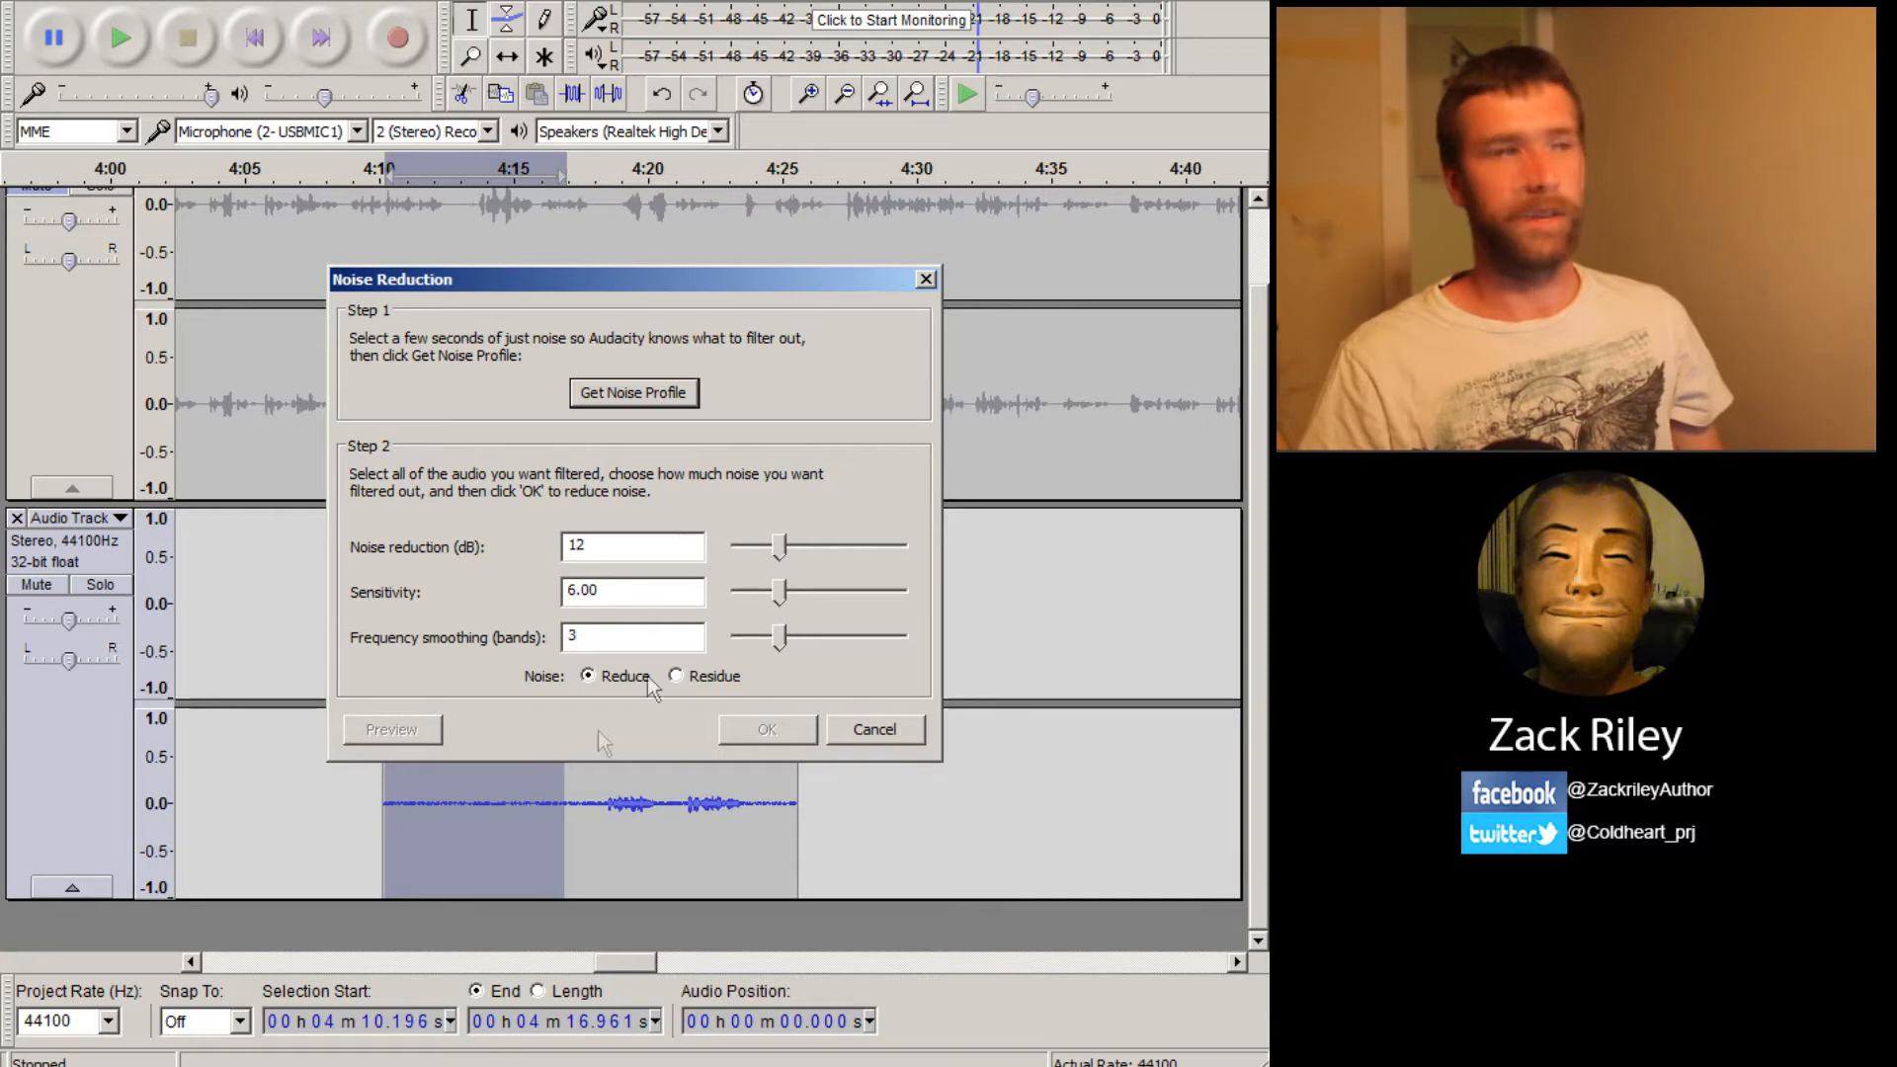
left_click(635, 394)
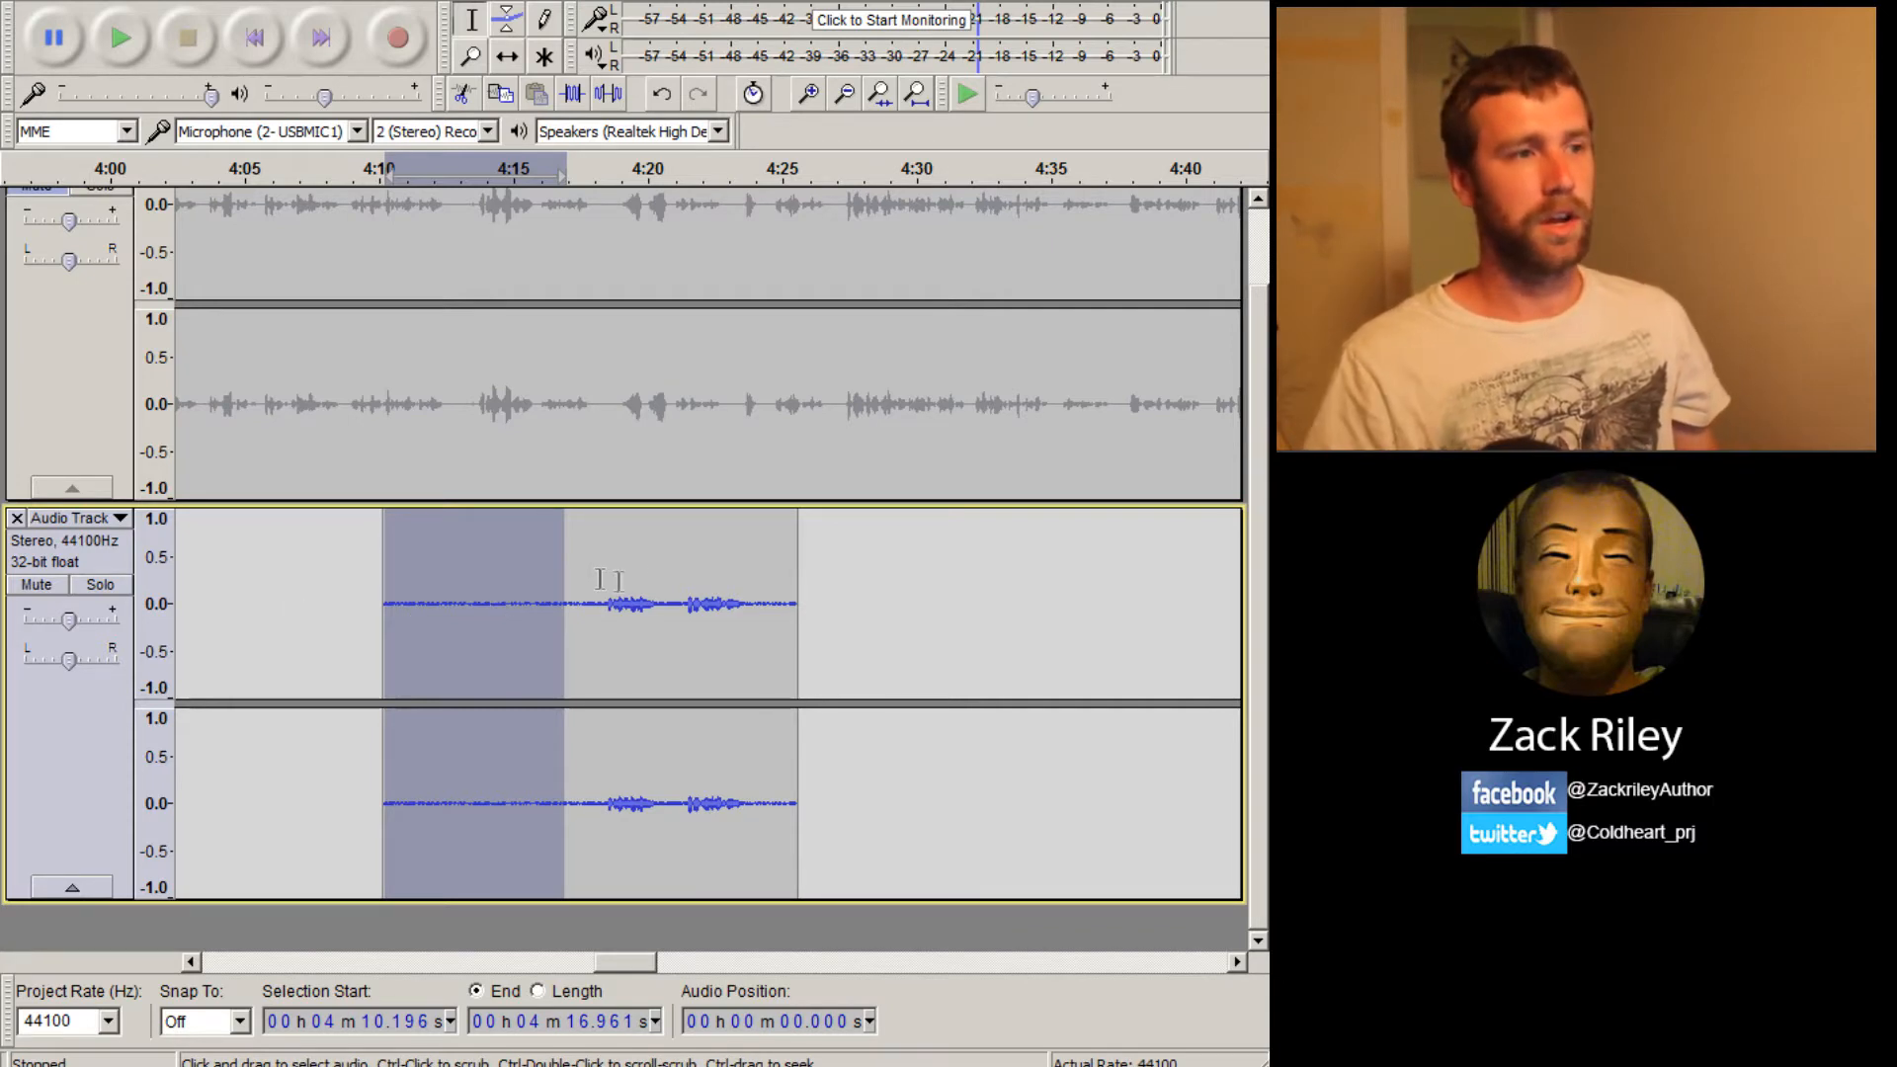
Play the unfiltered recorded clip from about 4:17 to hear its background noise, and stop after the speech
left_click(843, 602)
left_click_drag(843, 601, 301, 611)
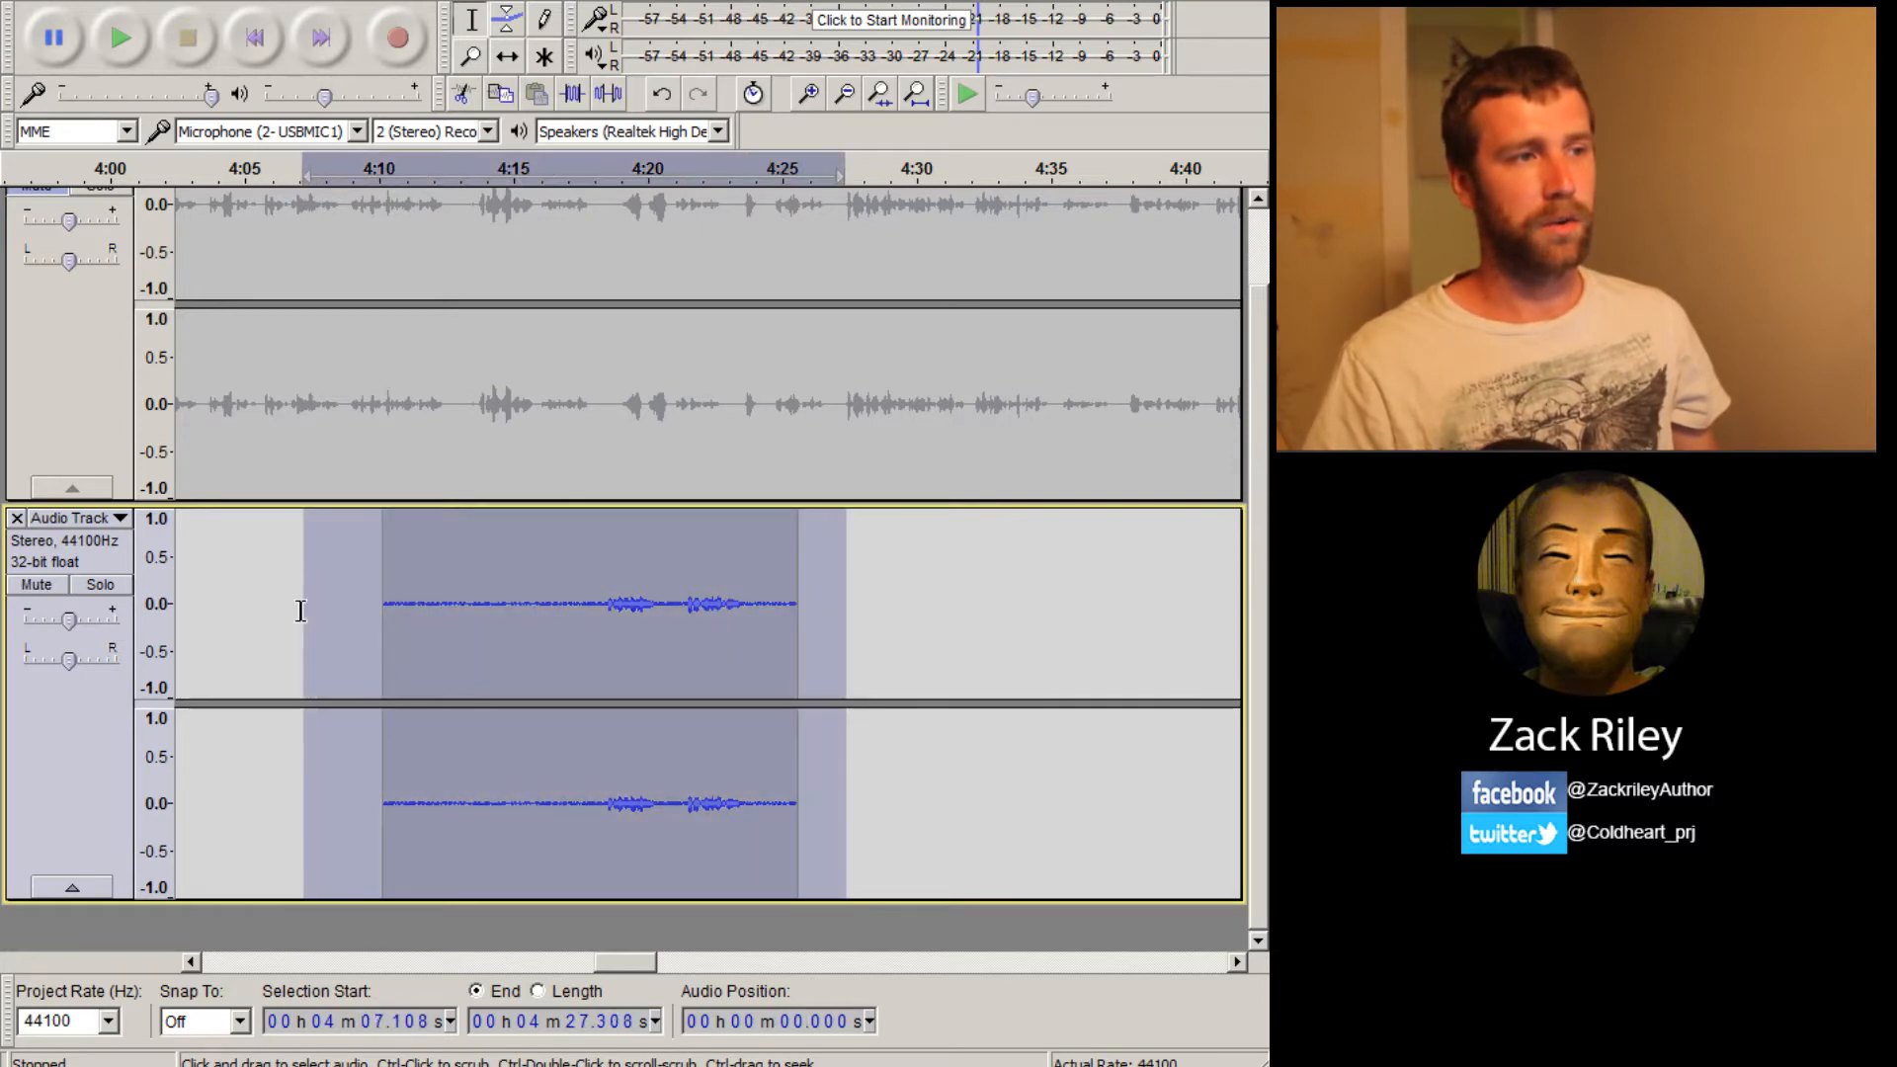
left_click(569, 597)
left_click(104, 50)
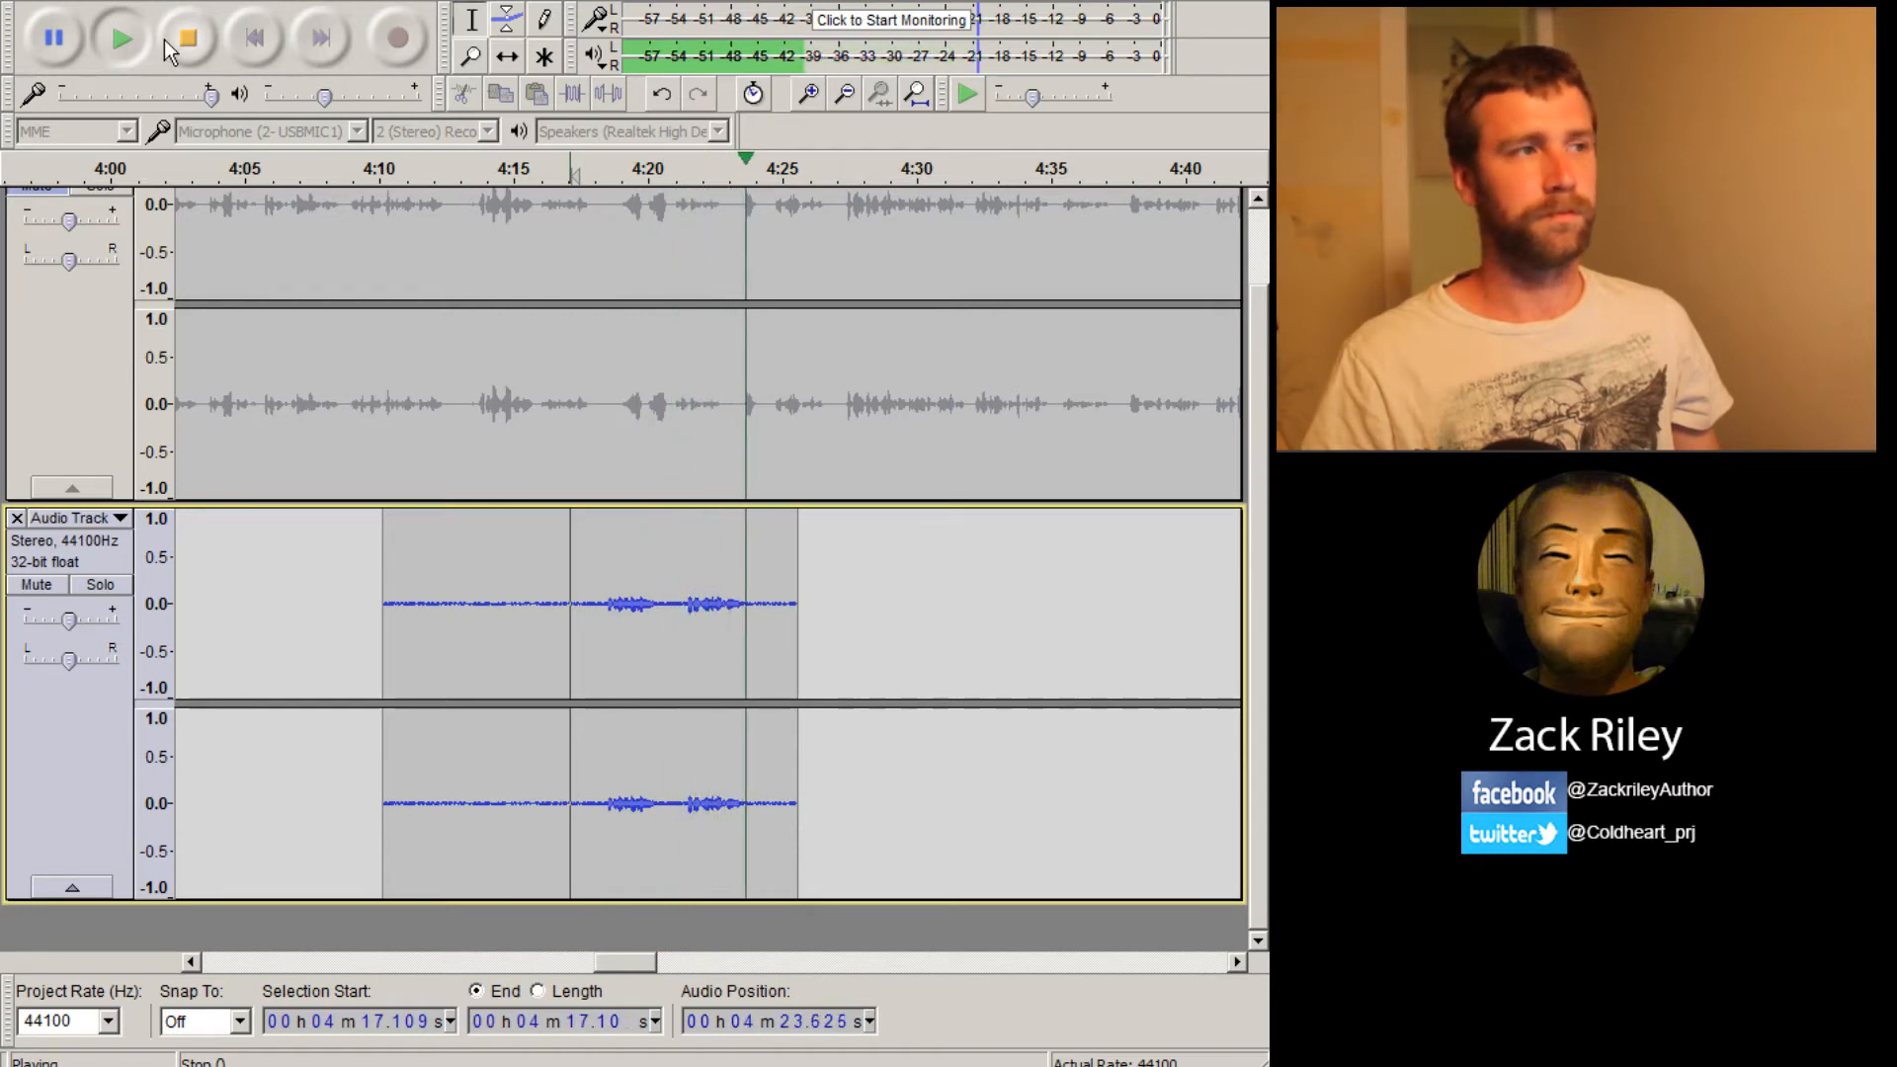
left_click(186, 37)
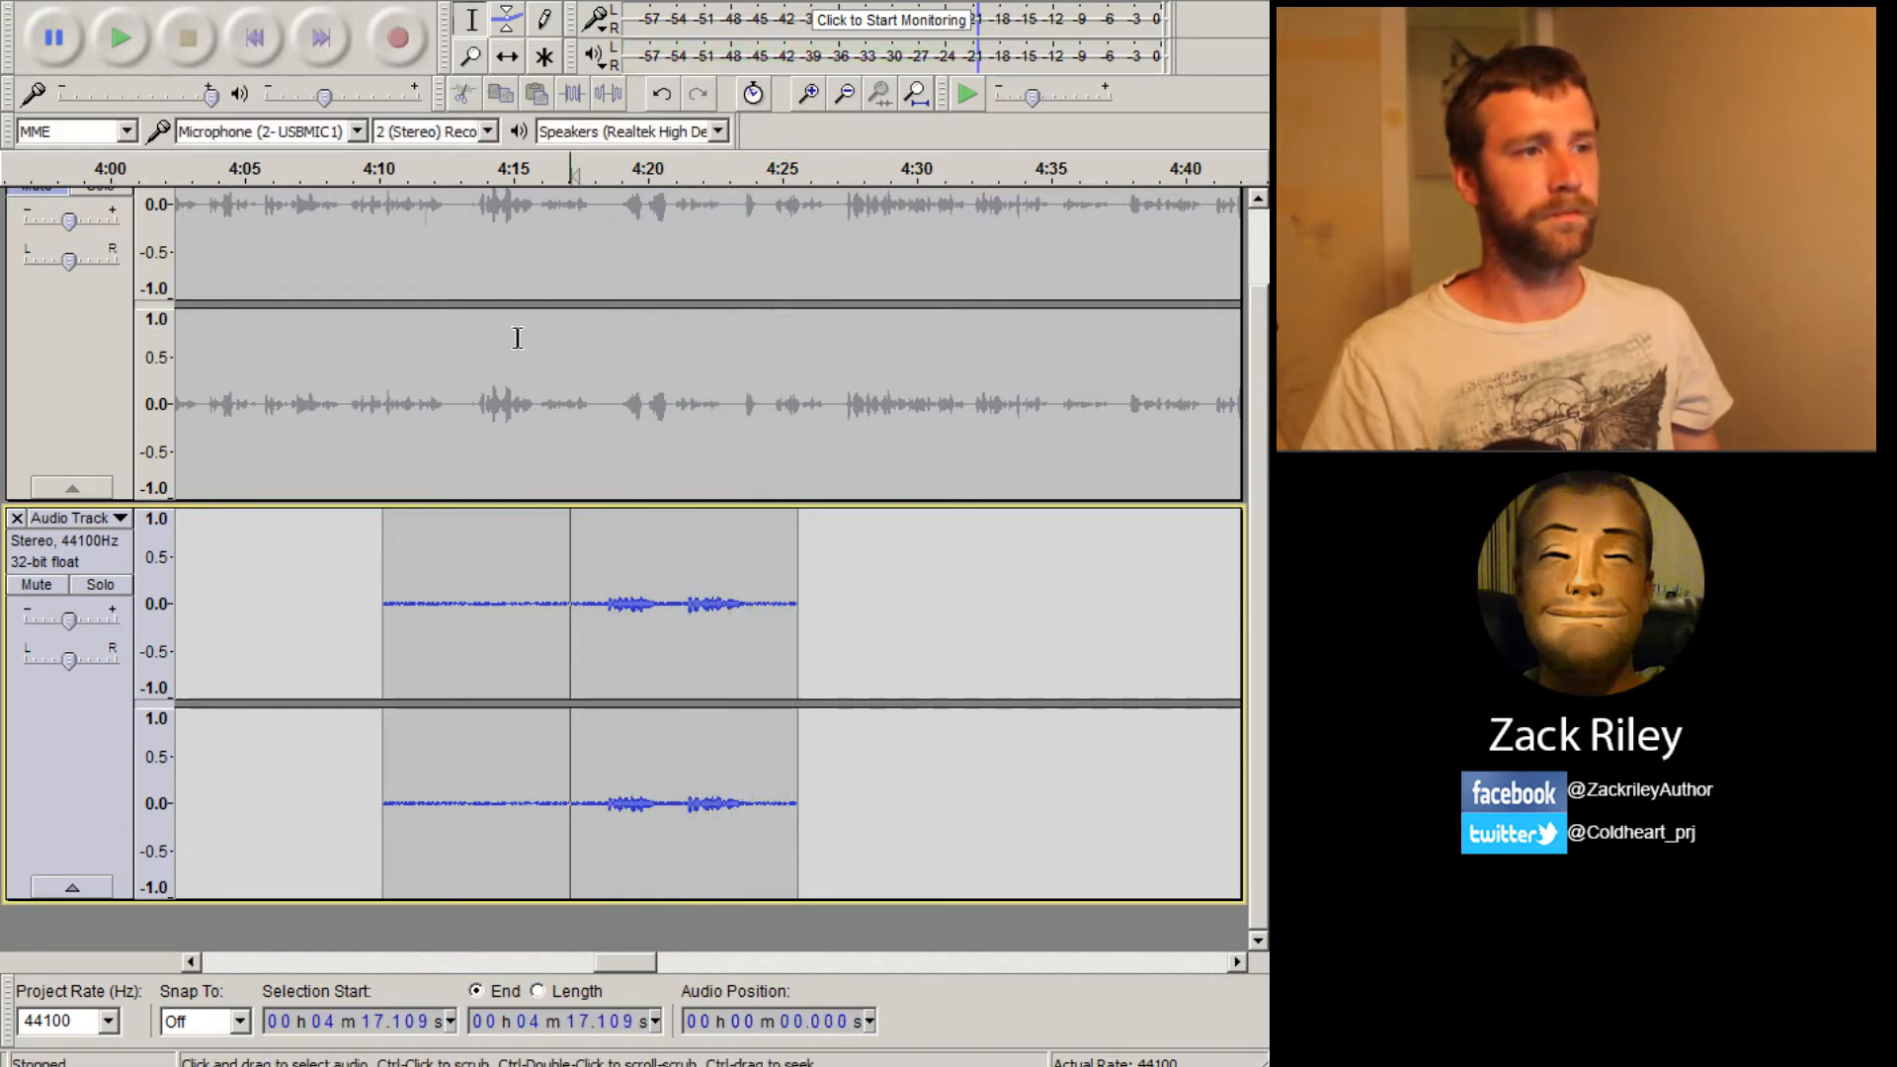
Apply Noise Reduction to the whole recorded clip with 12 dB reduction, sensitivity 6.00 and 3 frequency smoothing bands
left_click_drag(806, 581, 383, 569)
left_click(373, 2)
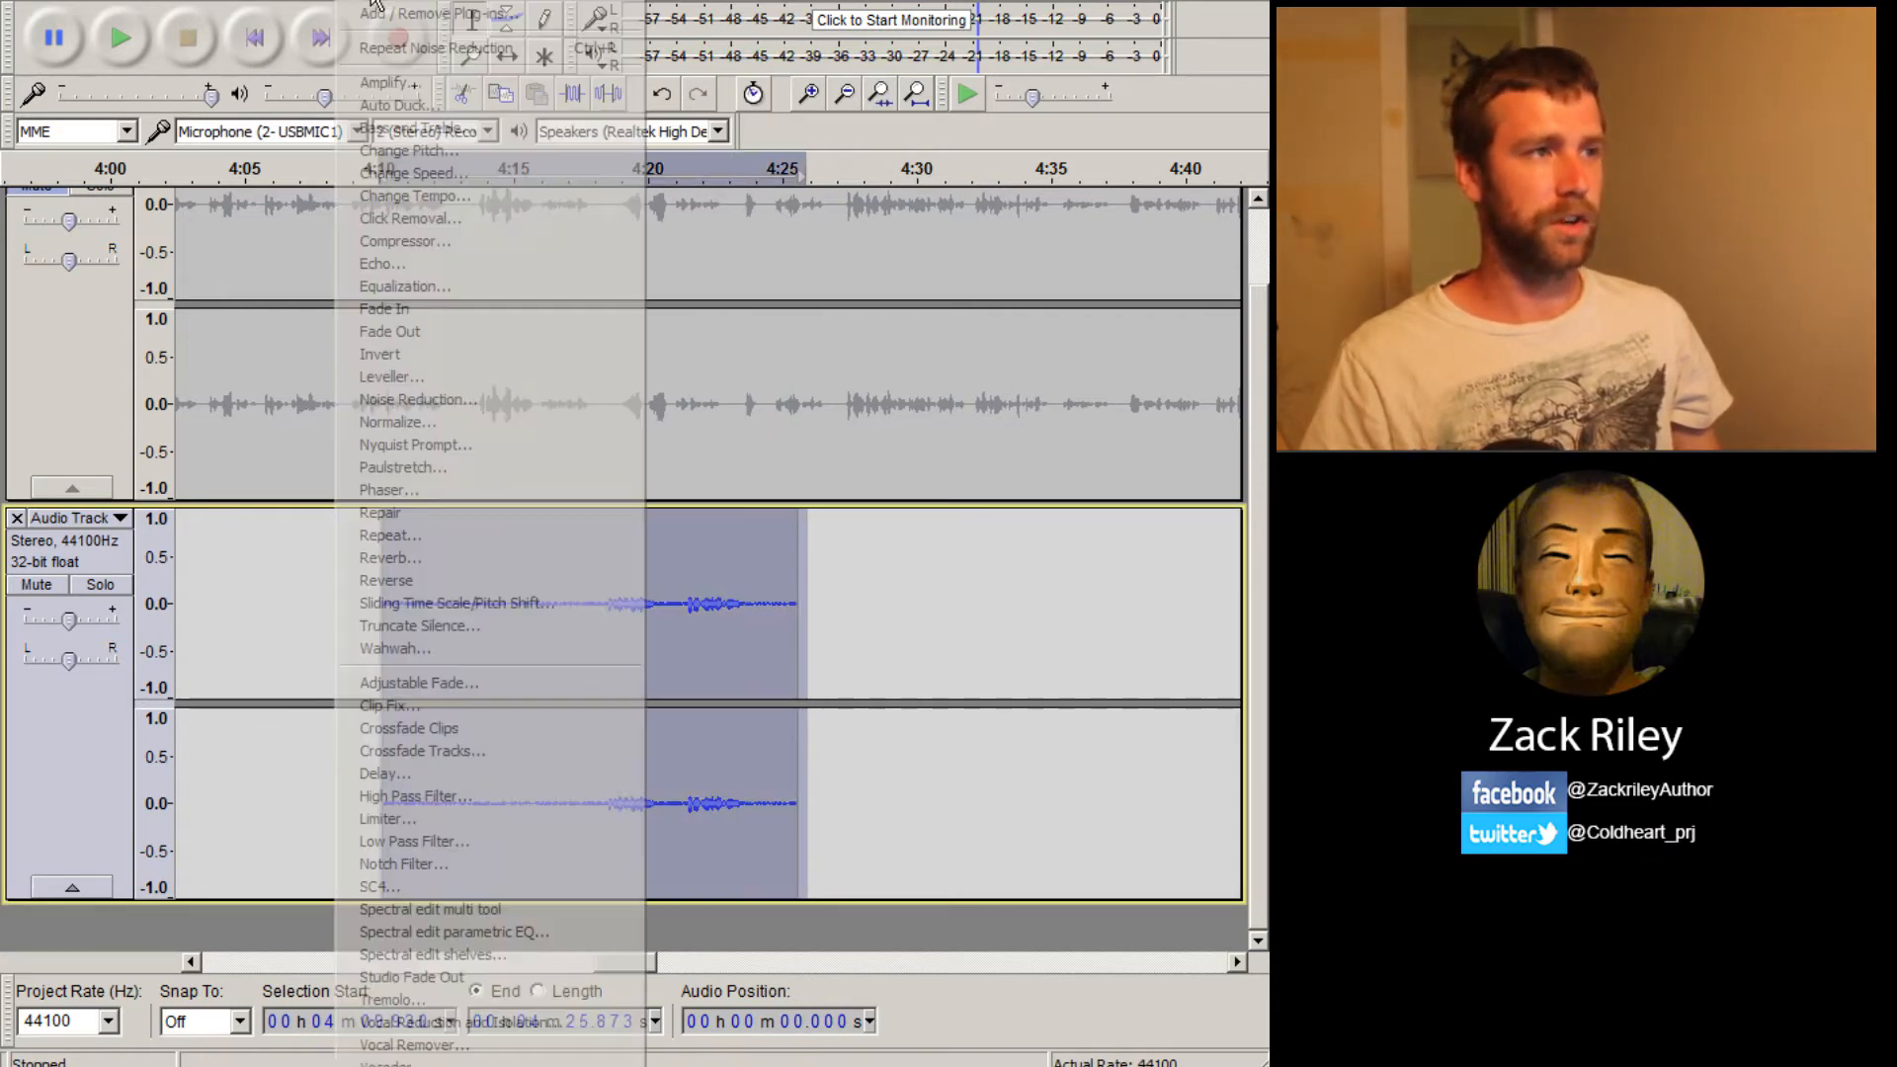
left_click(457, 400)
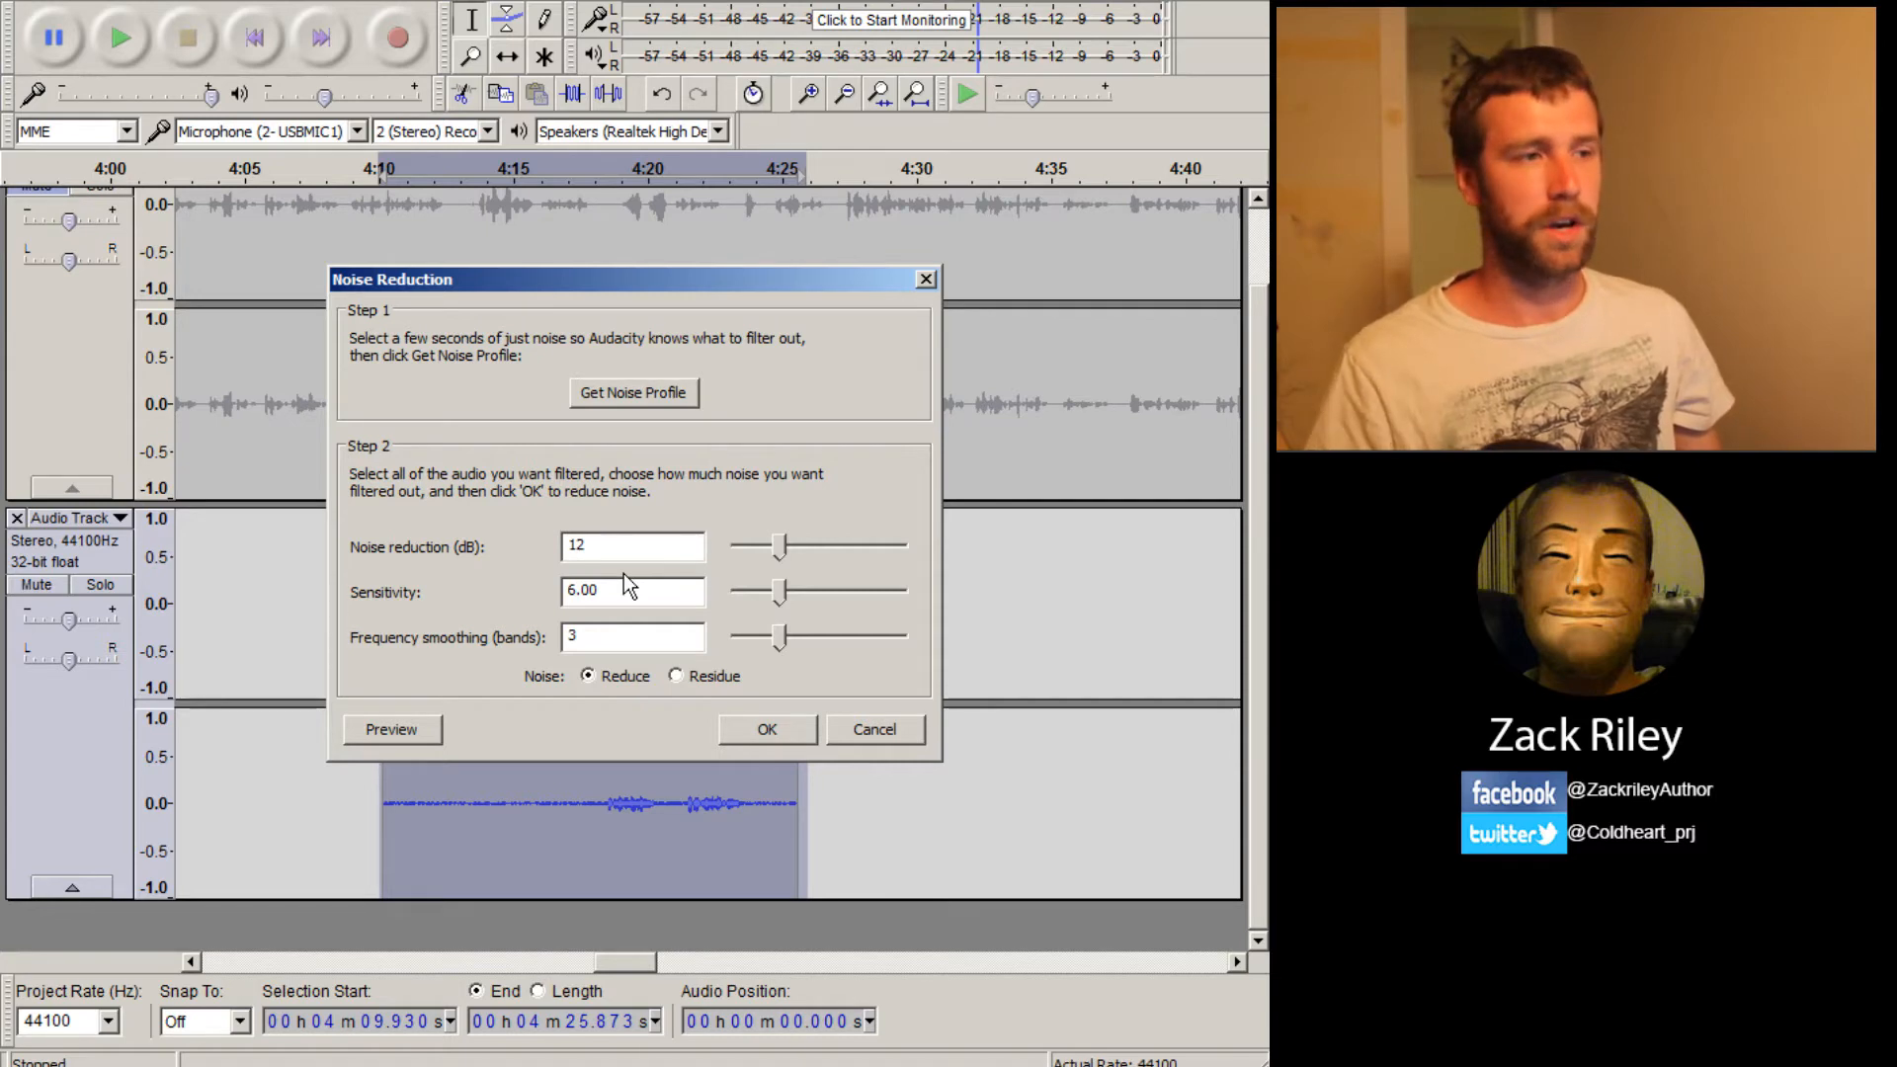
left_click(750, 741)
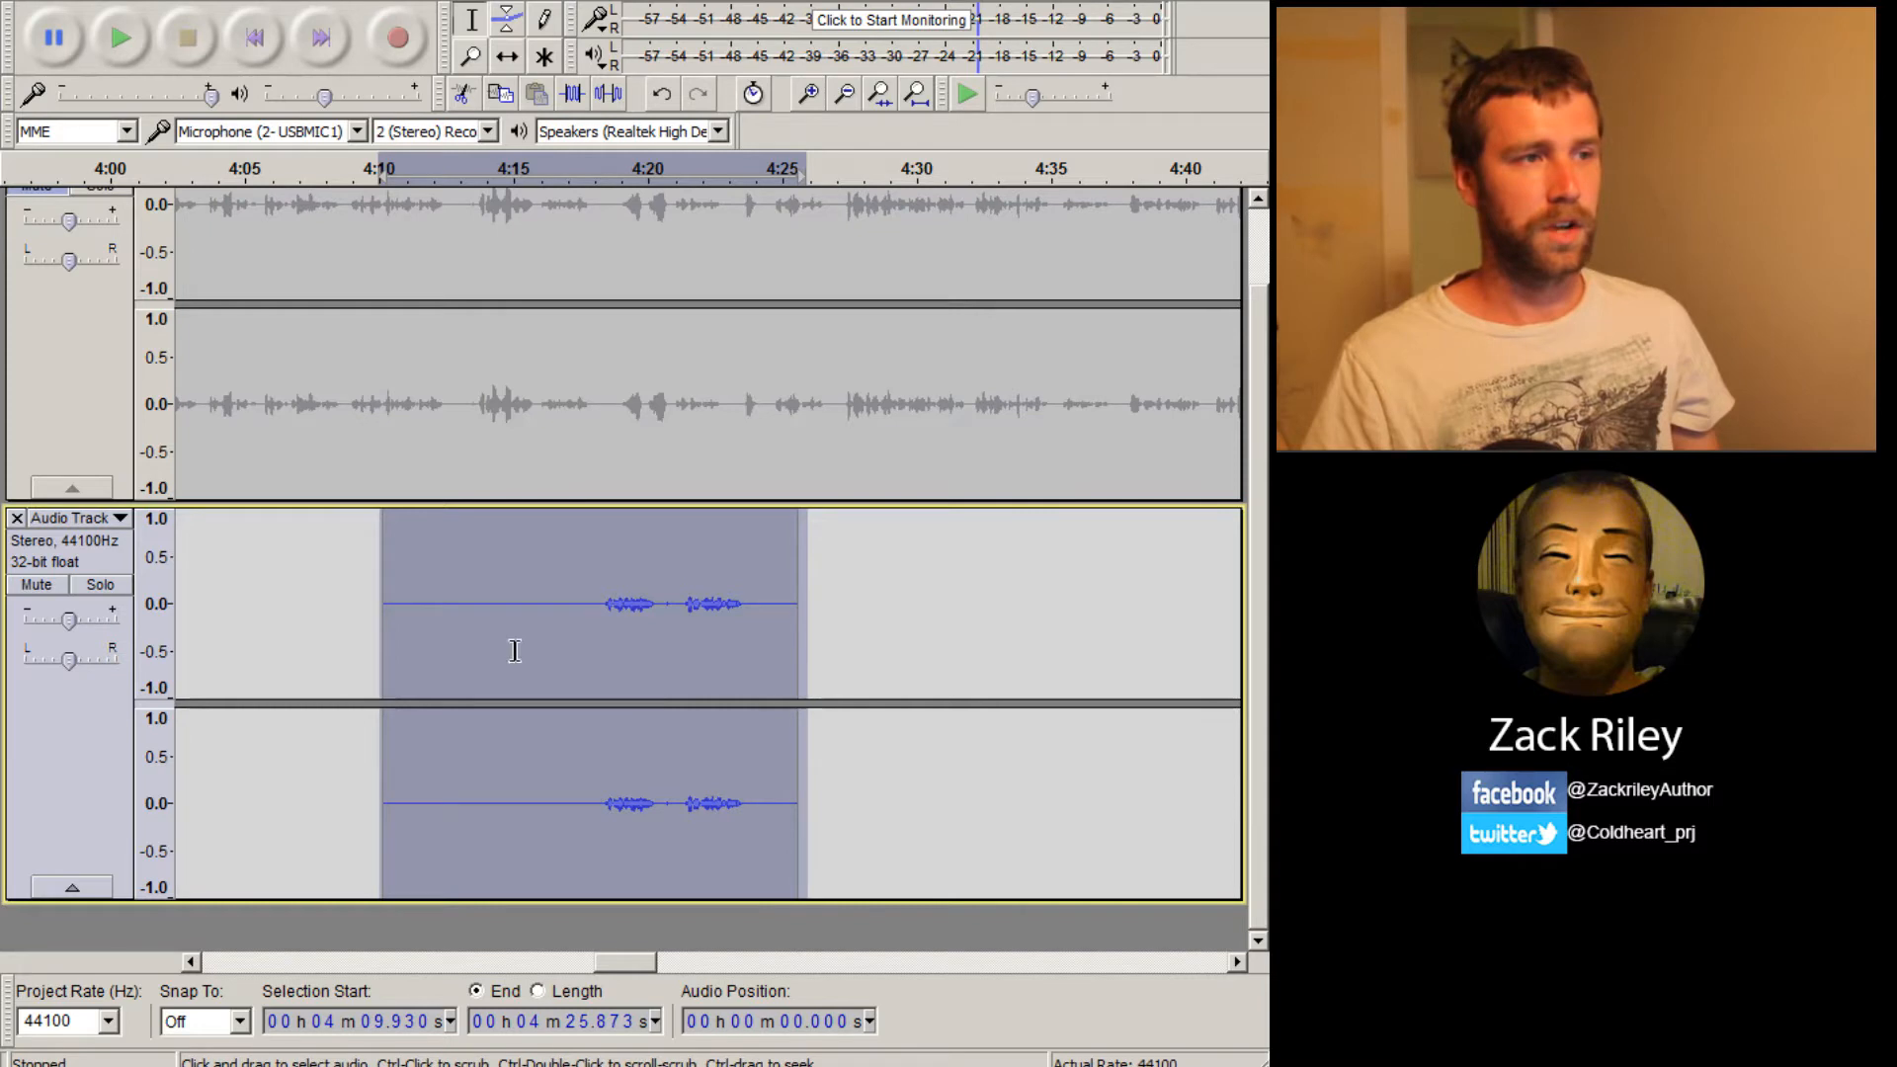
Play the noise-reduced clip from about 4:17 to check the speech, and stop playback
left_click_drag(568, 619, 379, 615)
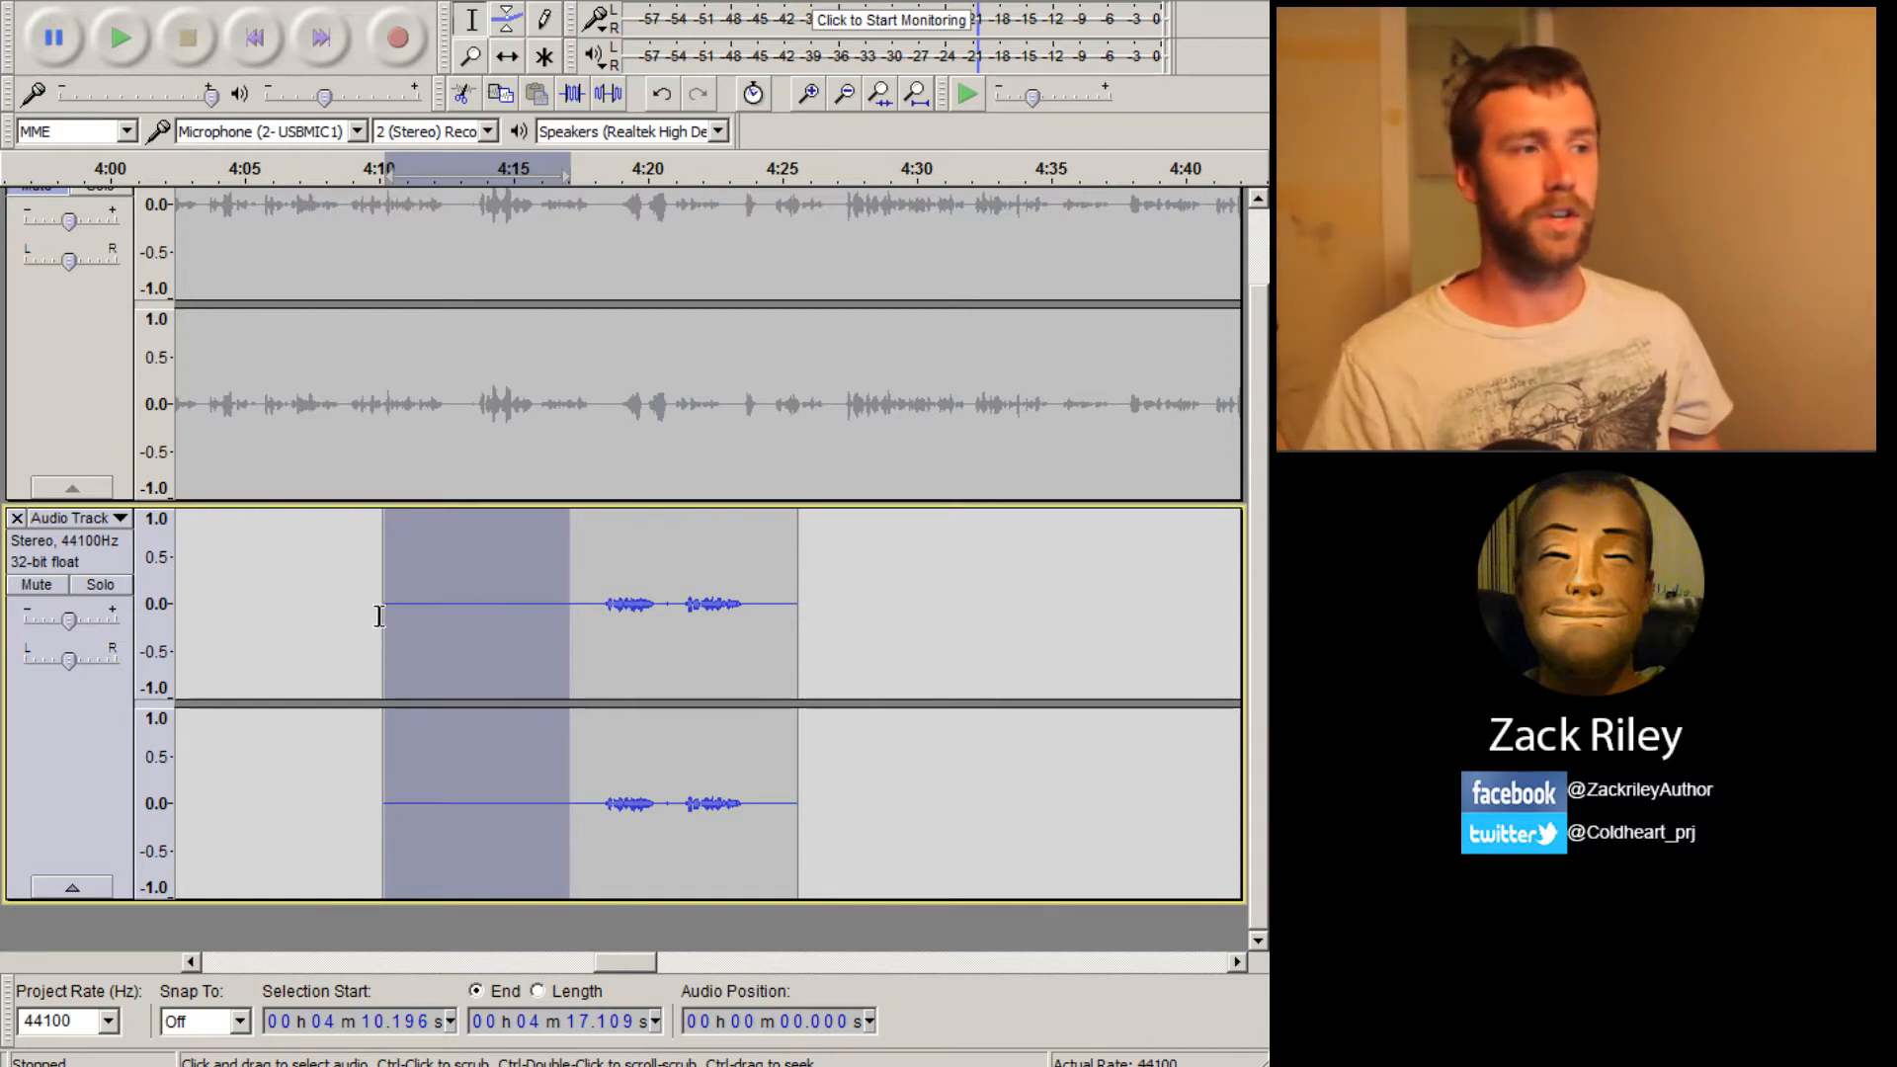
left_click(578, 608)
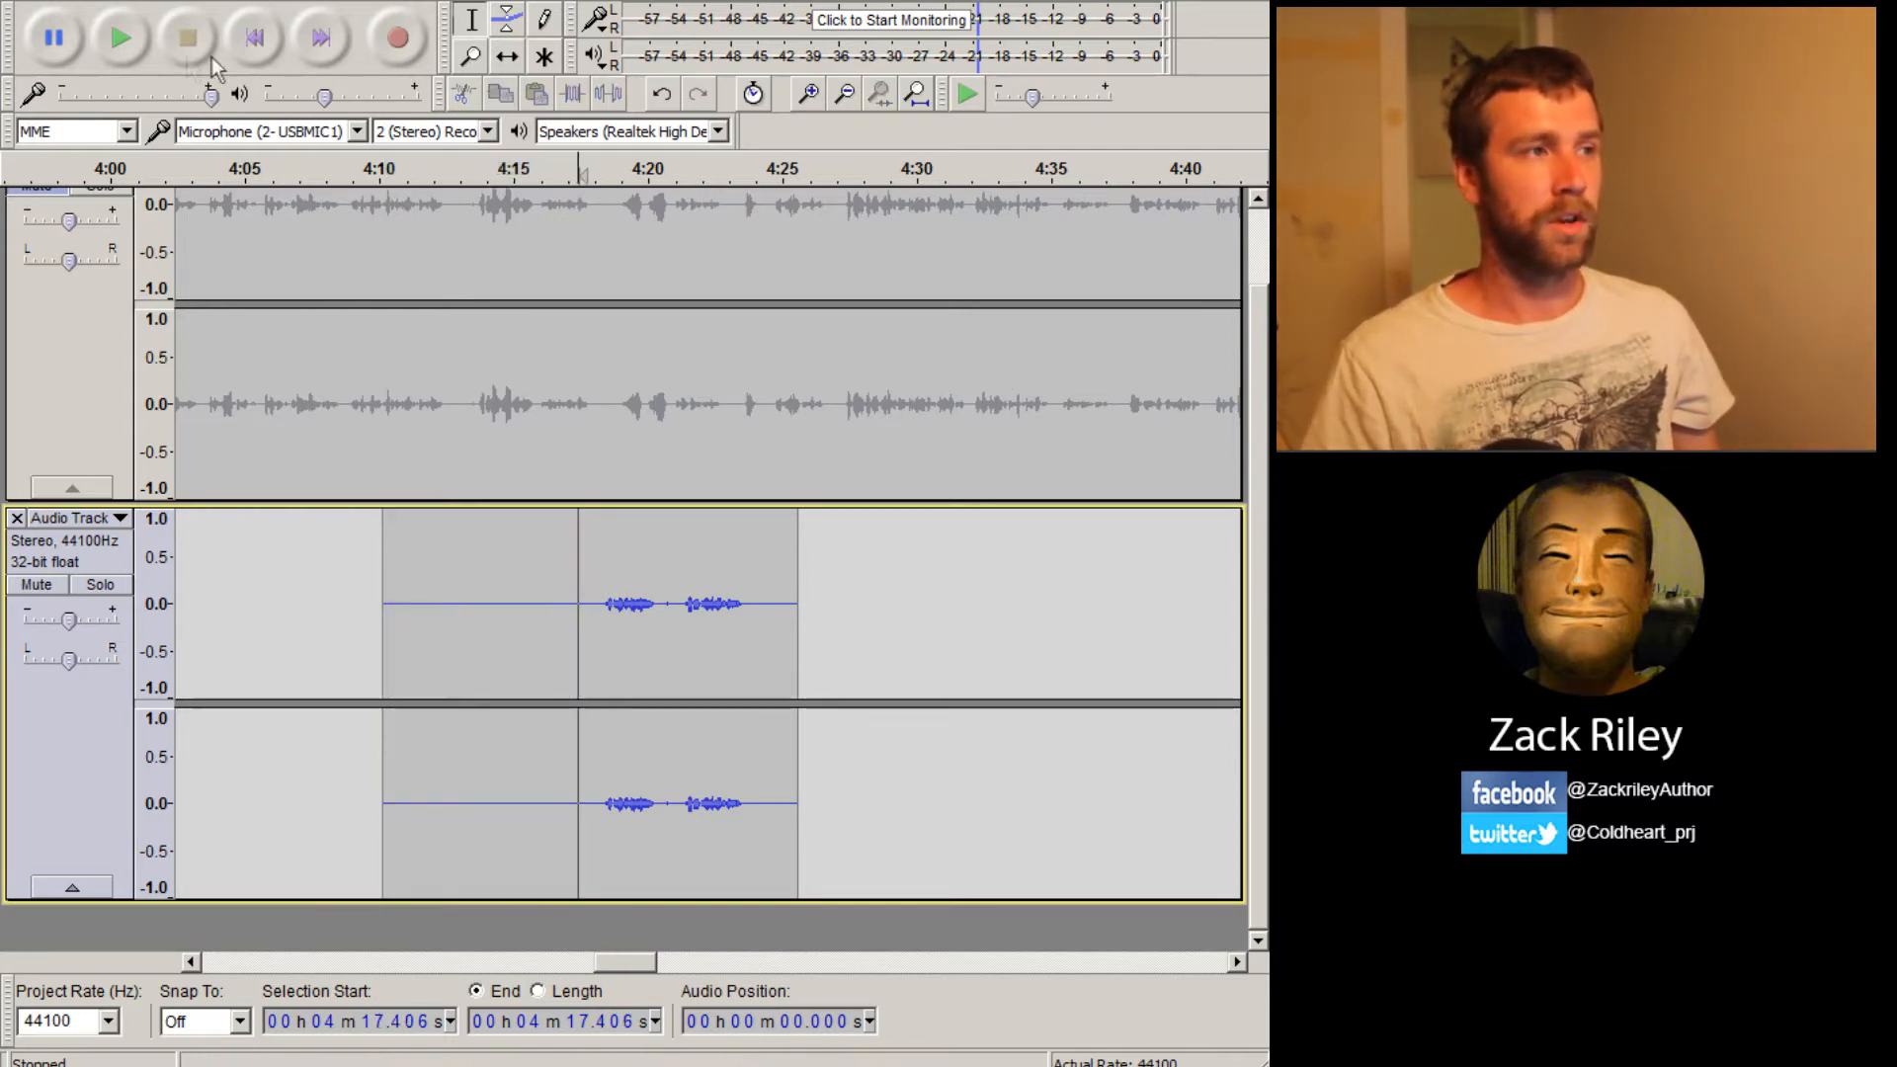
left_click(132, 51)
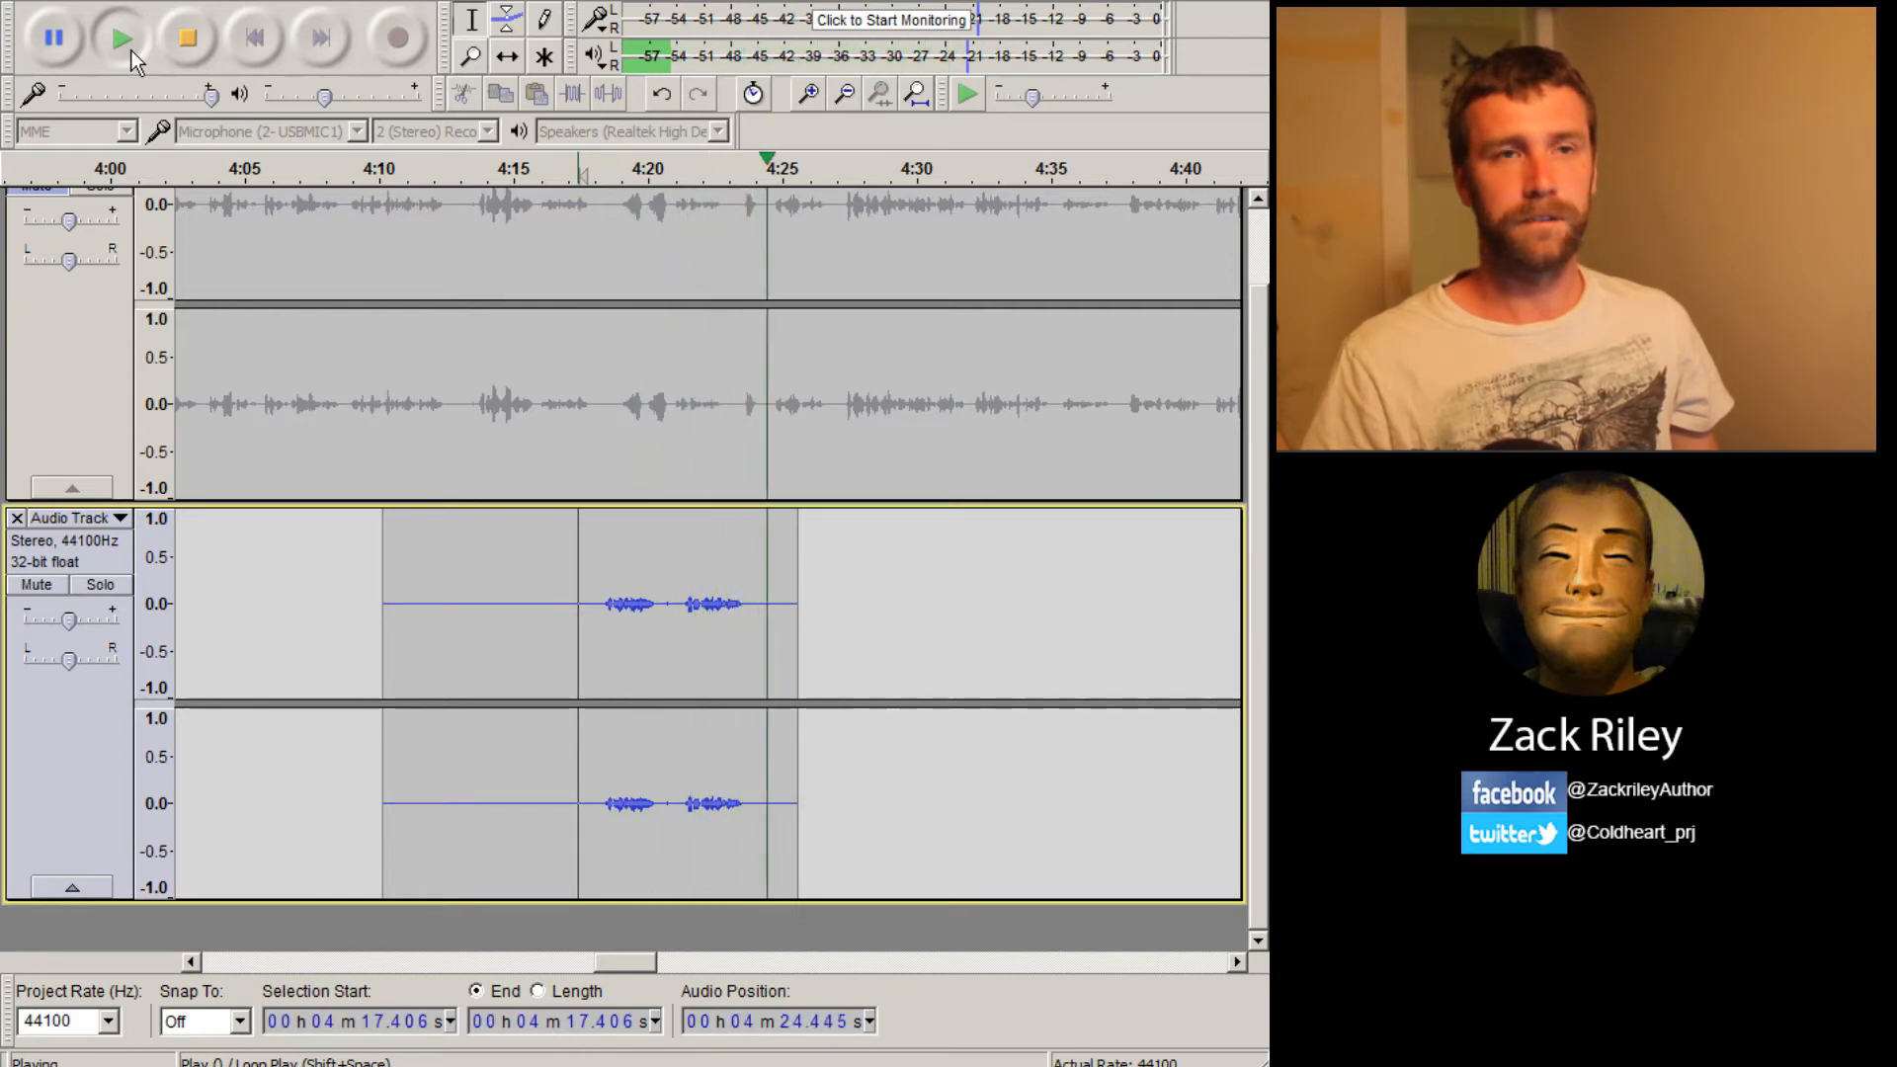
left_click(182, 45)
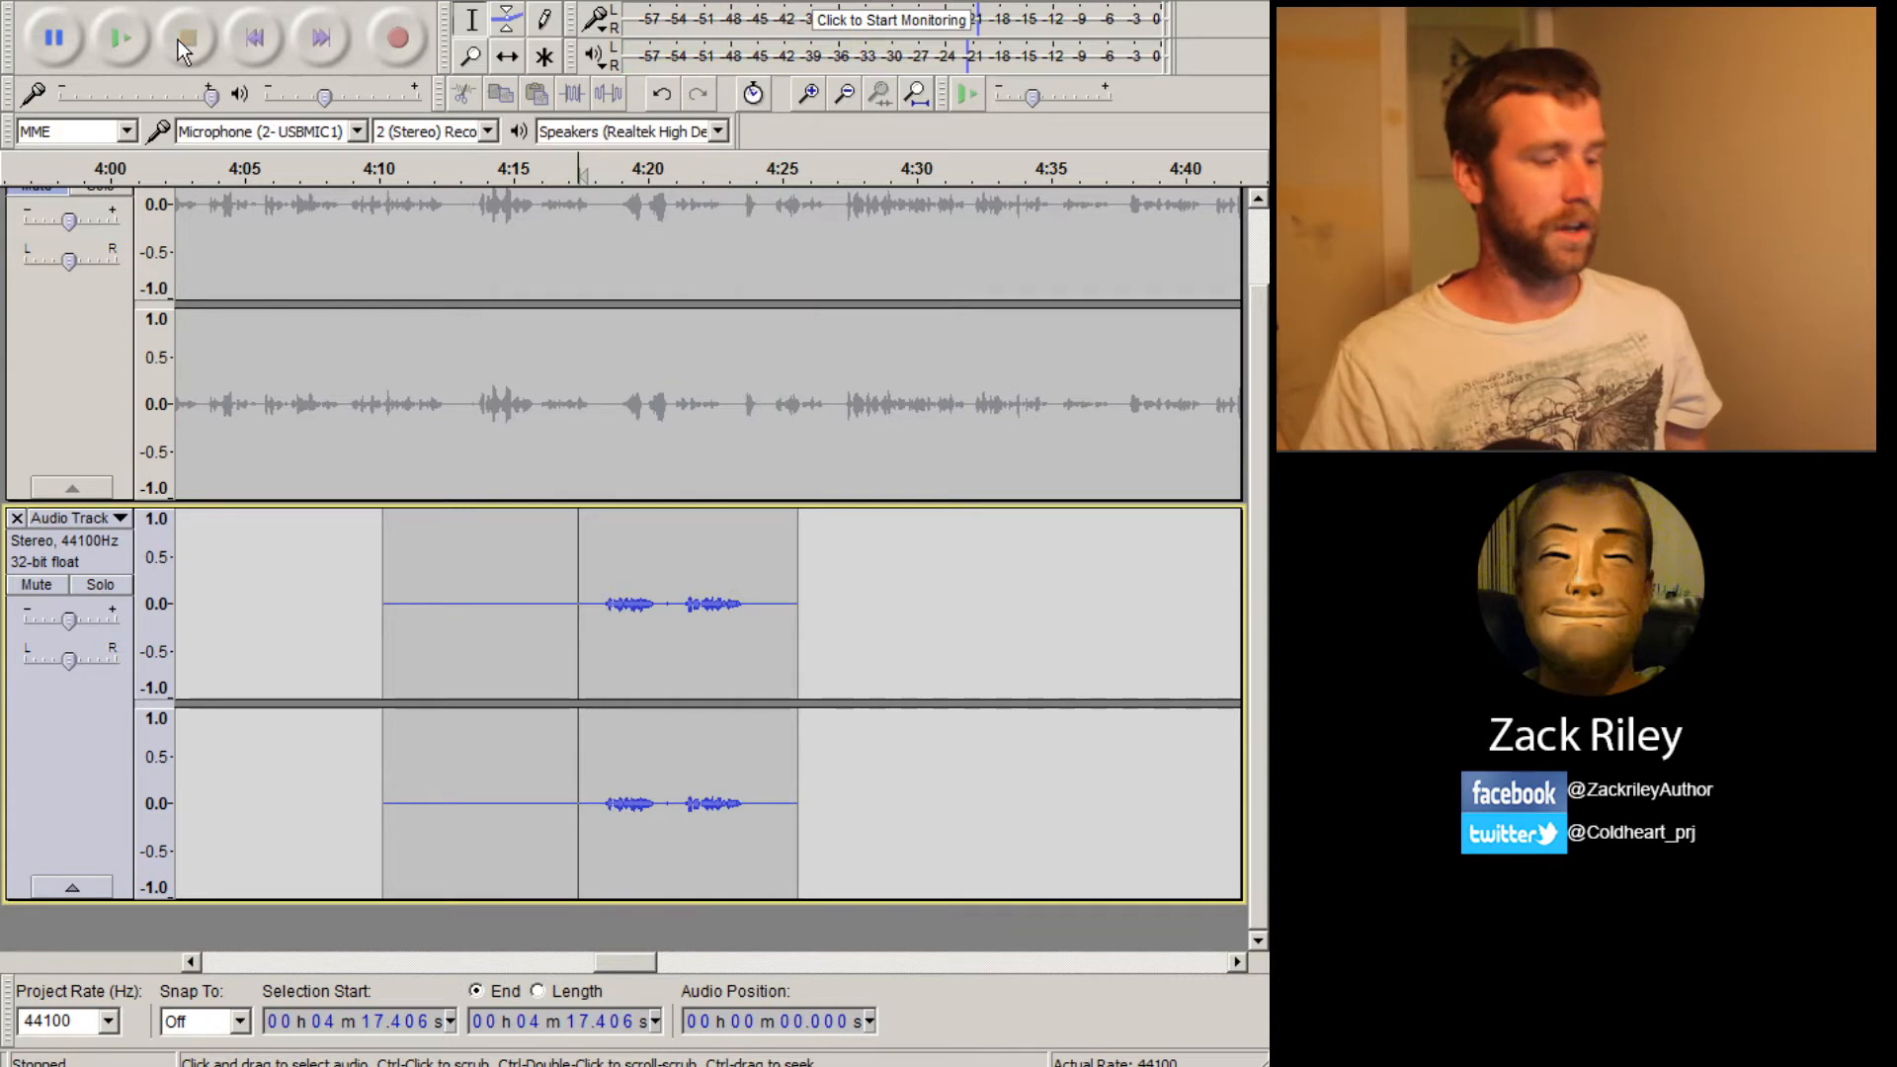
Undo the noise reduction and play the unfiltered recorded clip from about 4:18 for comparison, stopping playback during the second spoken line
key("ctrl+z")
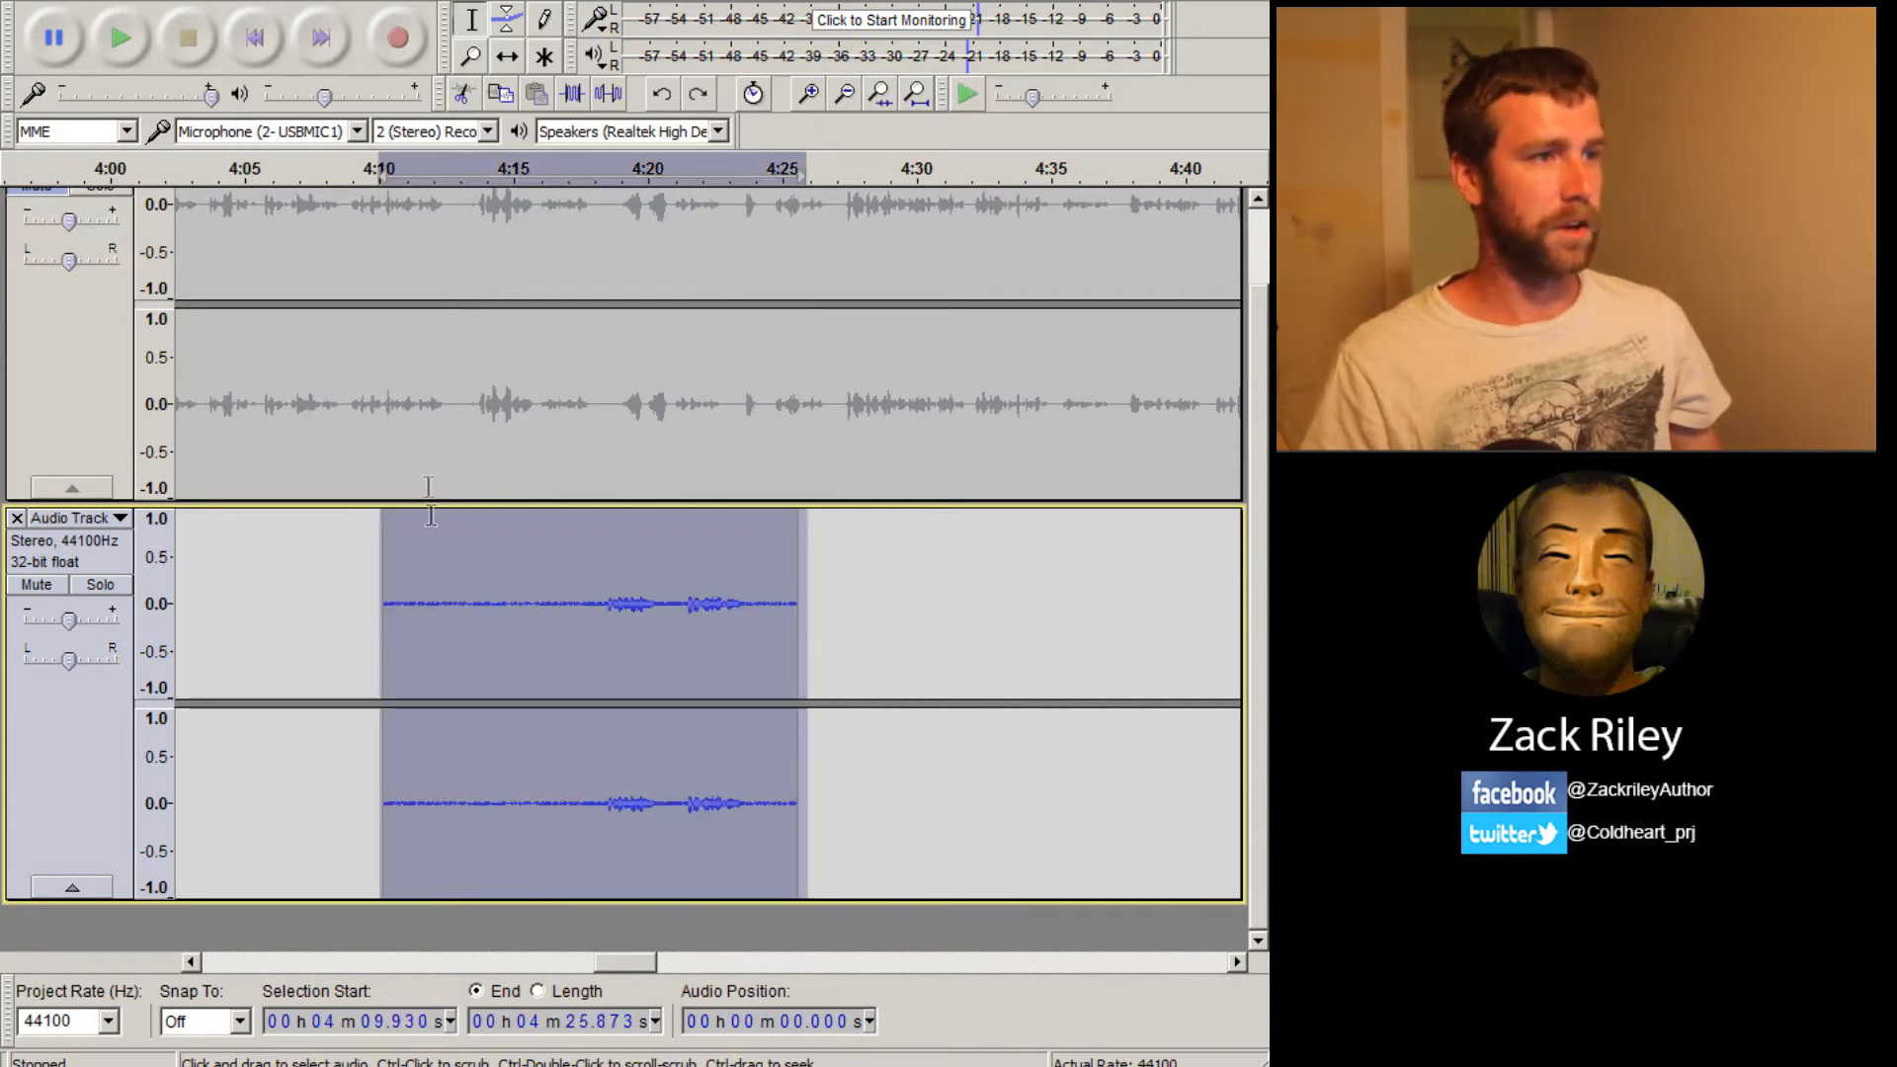
left_click(595, 605)
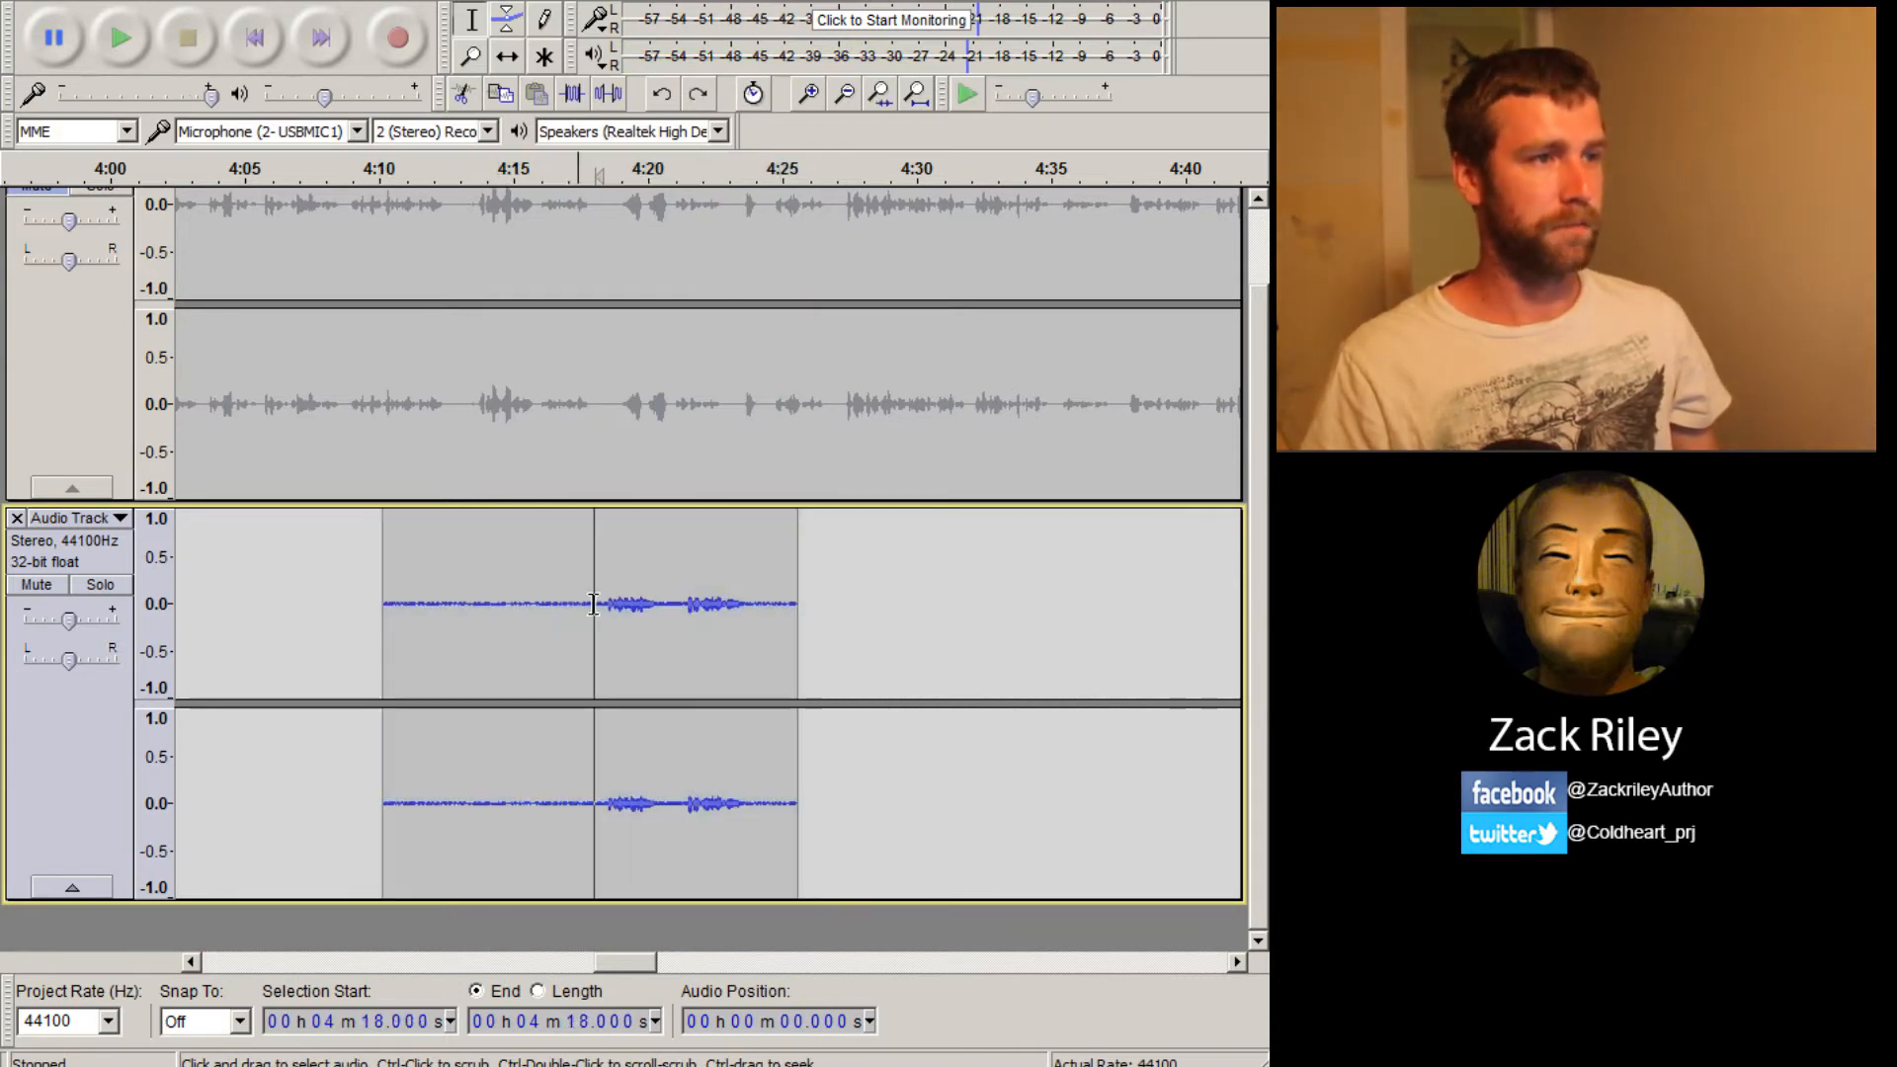
left_click(145, 51)
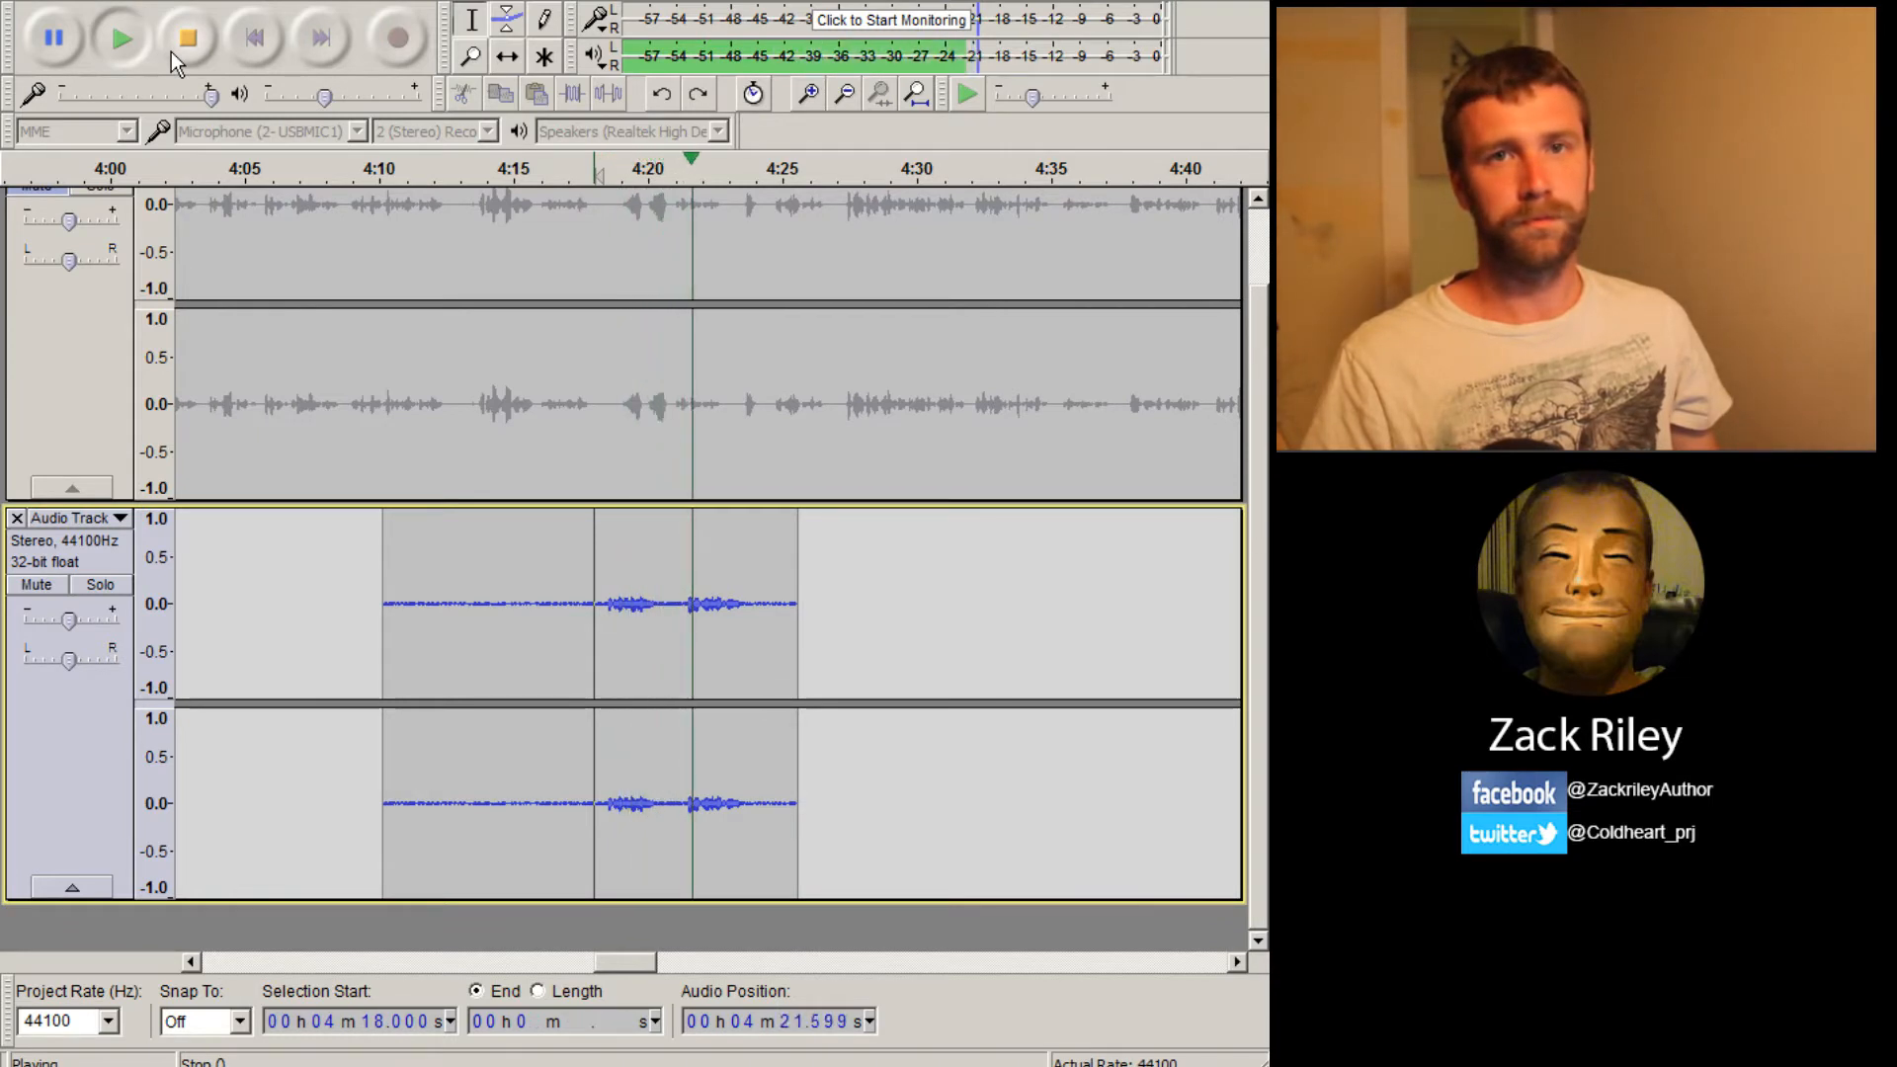
left_click(175, 50)
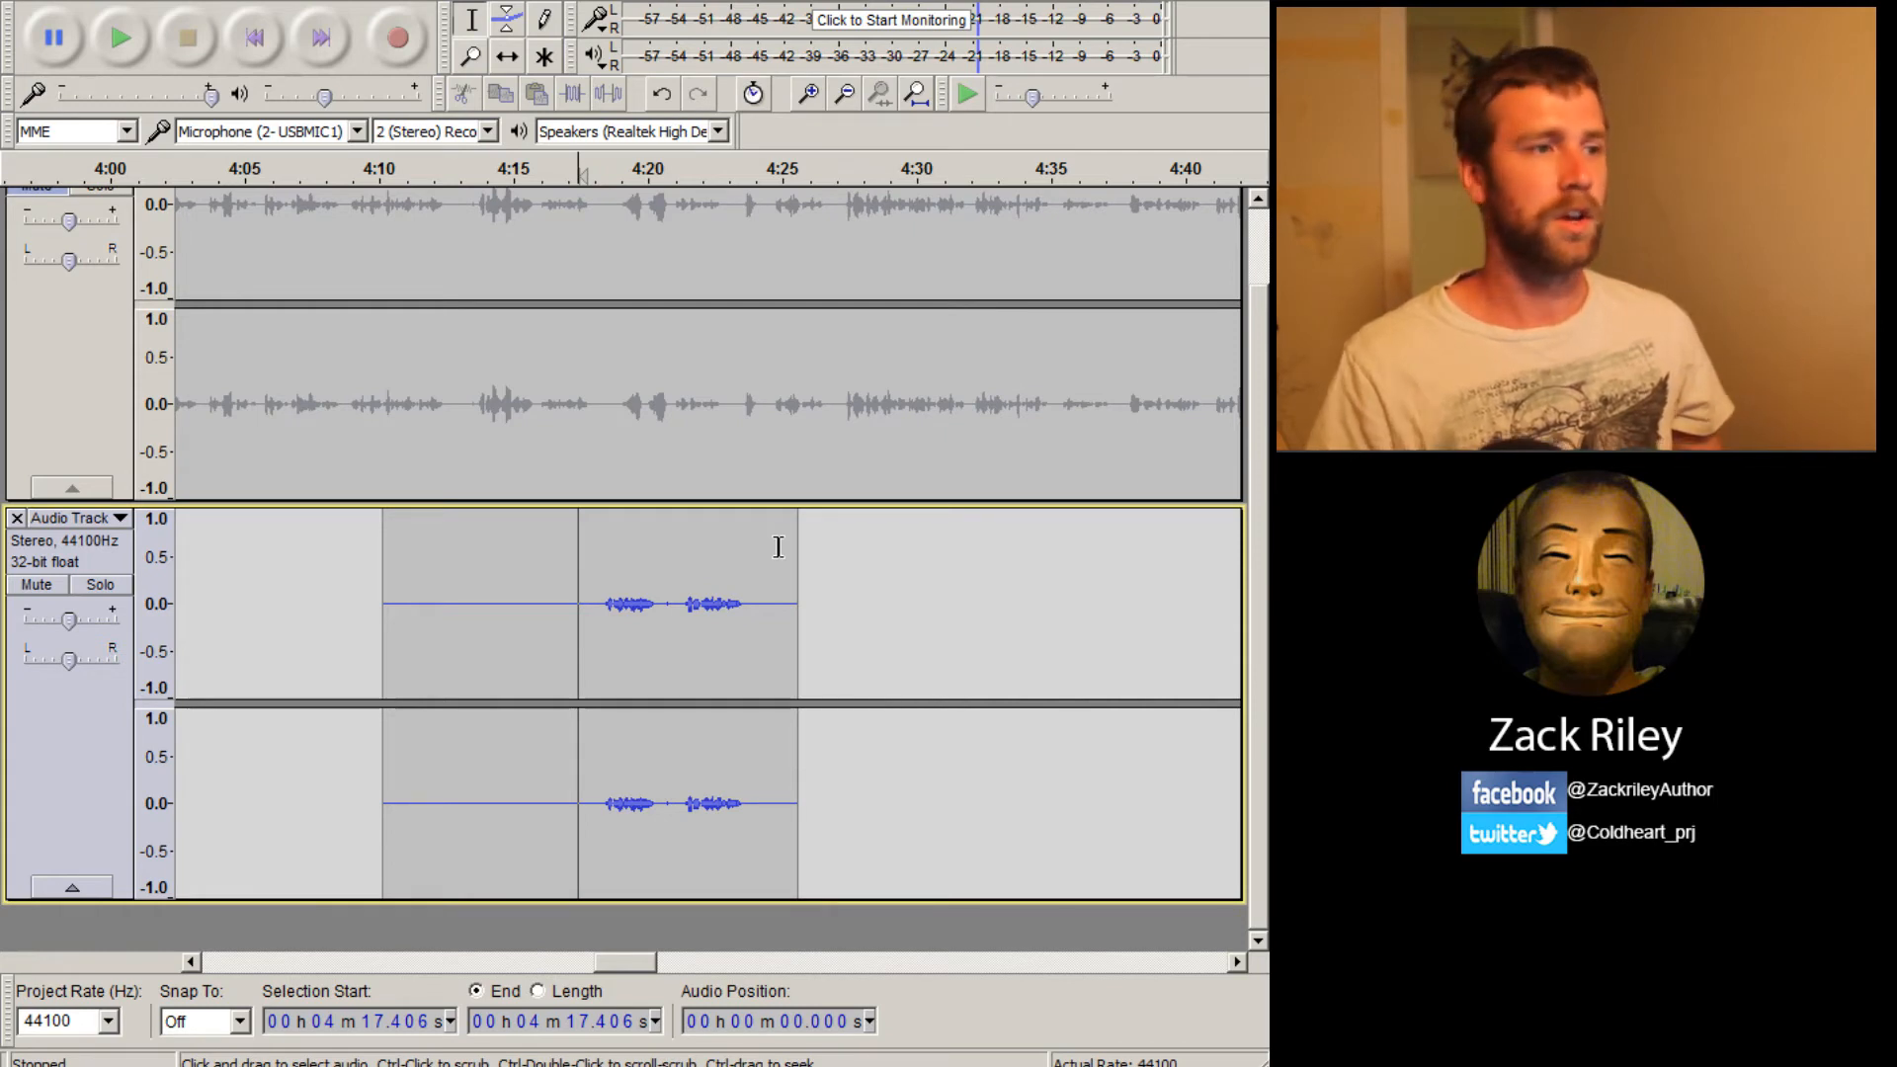
Delete the recorded clip's opening silence and first spoken line, up to about 4:21, keeping only the second line
left_click_drag(676, 605, 760, 605)
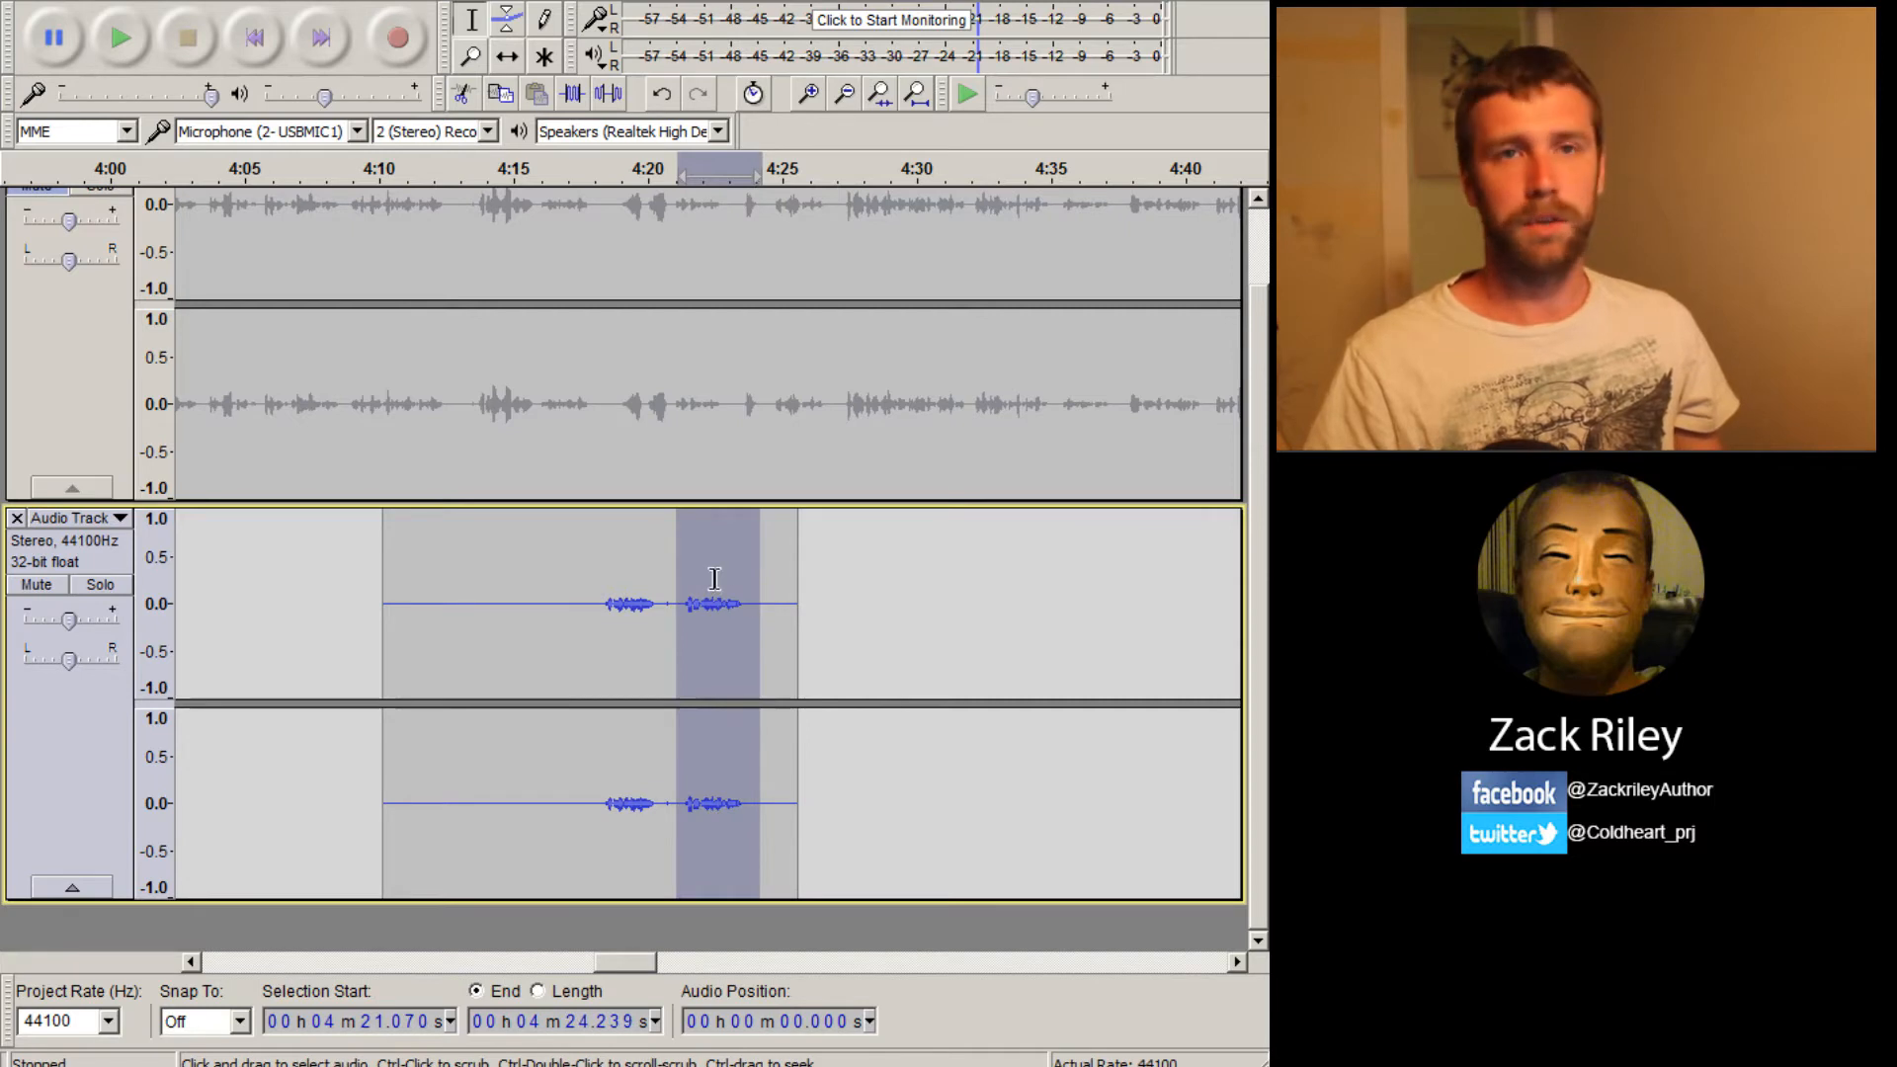
mouse_move(369, 603)
left_mouse_down()
mouse_move(678, 606)
mouse_move(343, 605)
left_mouse_up()
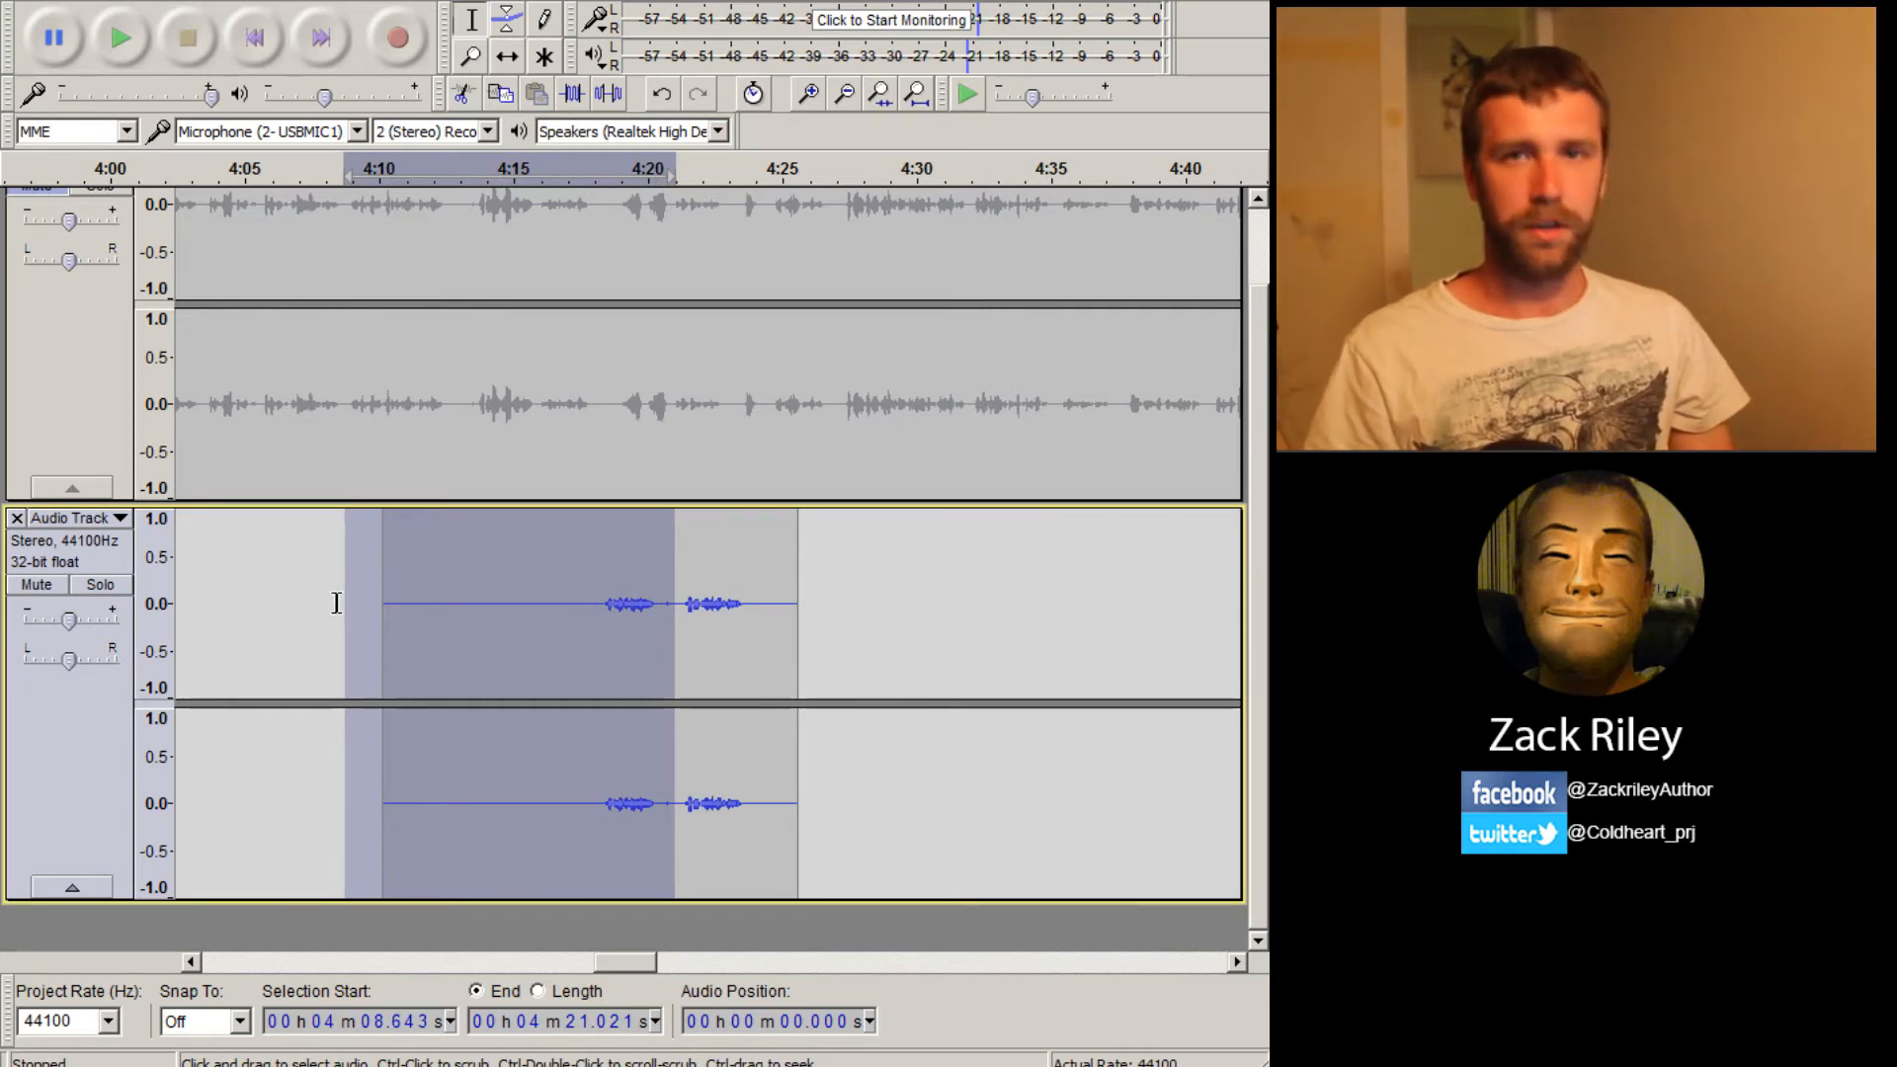
key("Delete")
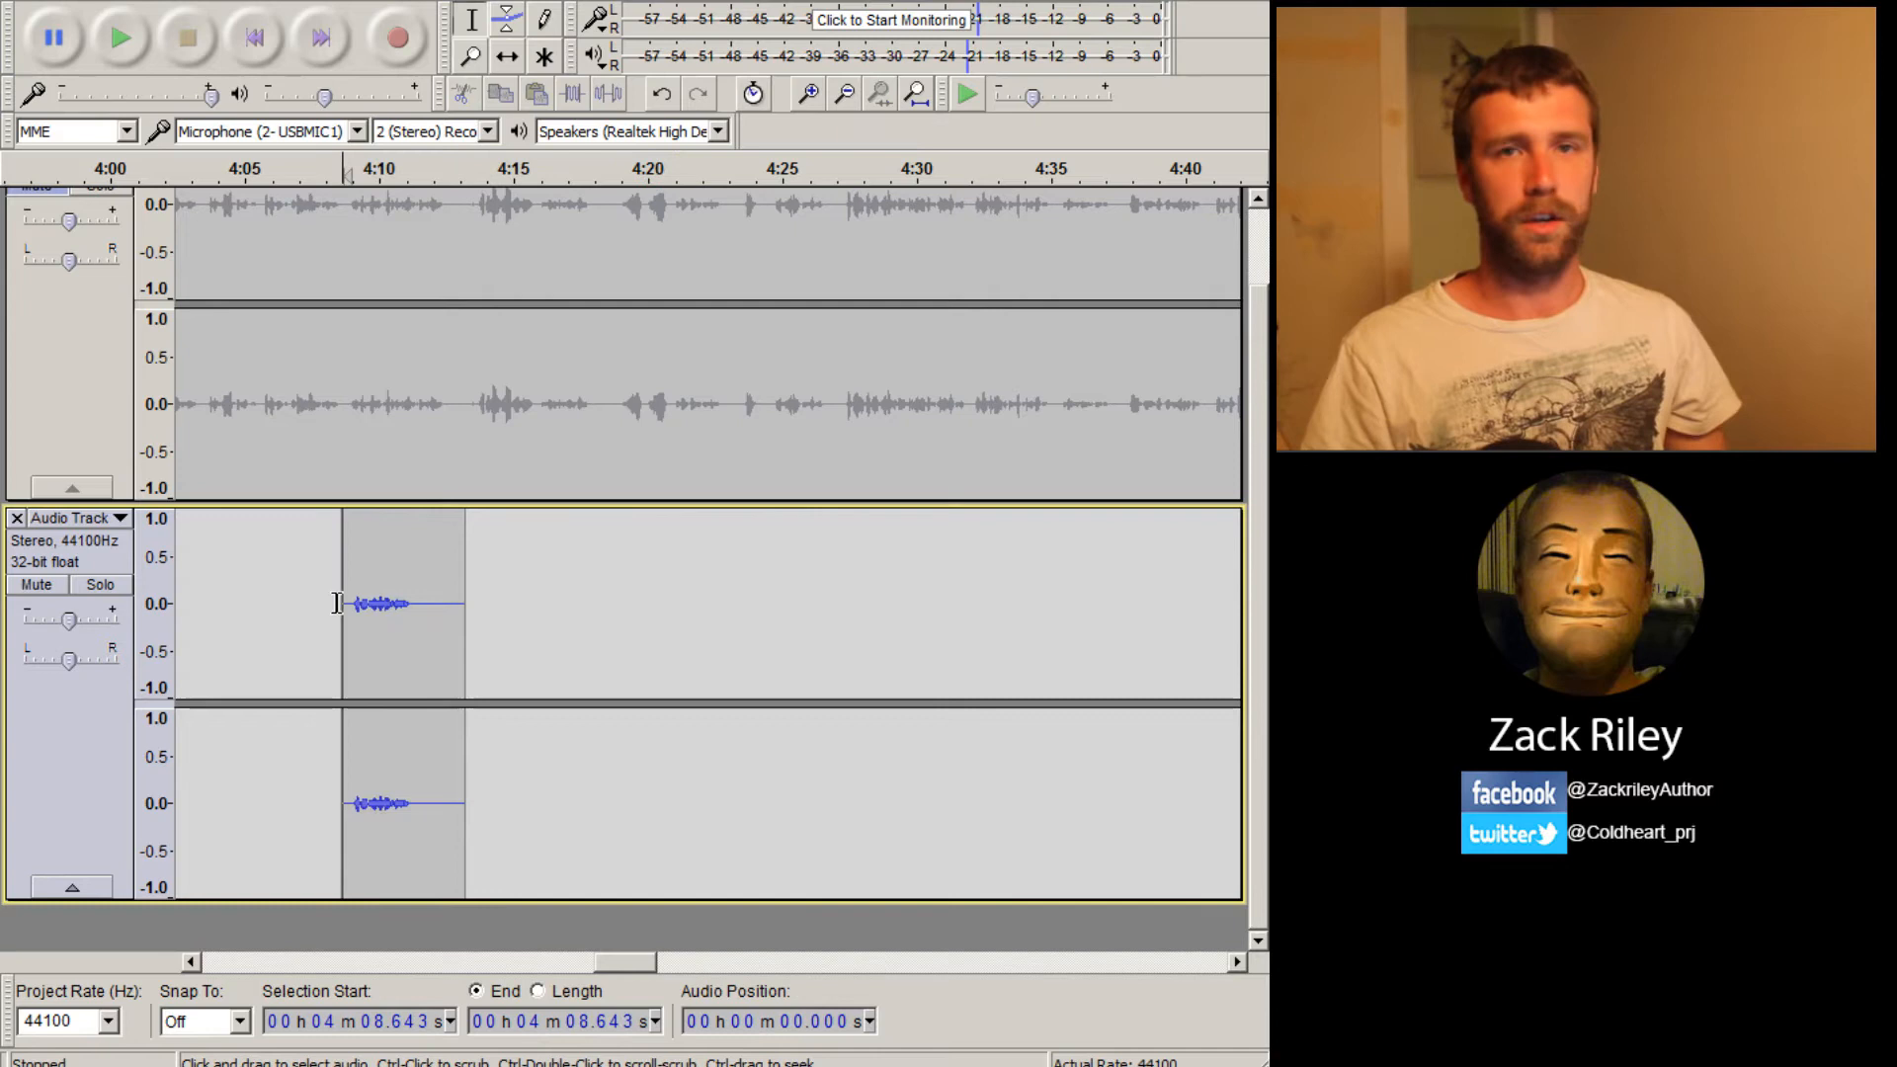
Mute the recorded voice track and unmute the imported scene track
left_click(47, 585)
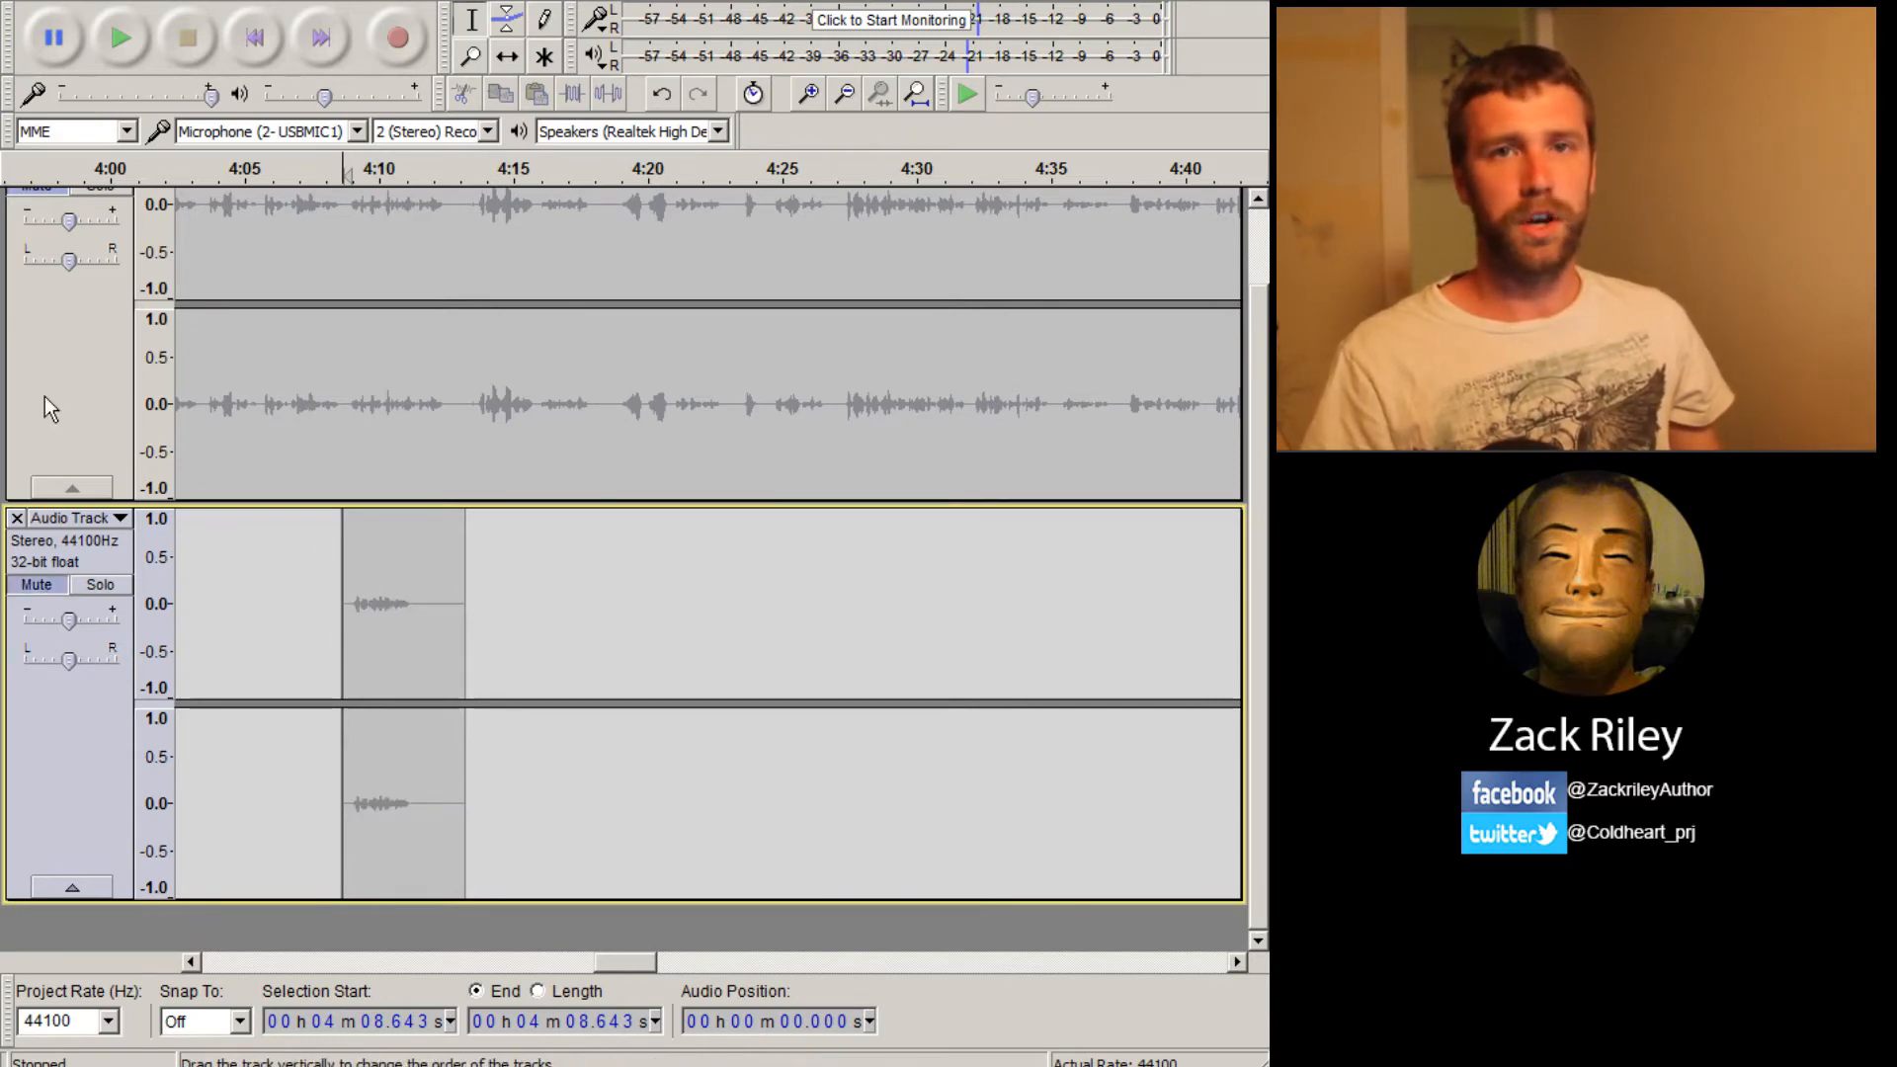
scroll(51, 257, "up", 1)
left_click(40, 271)
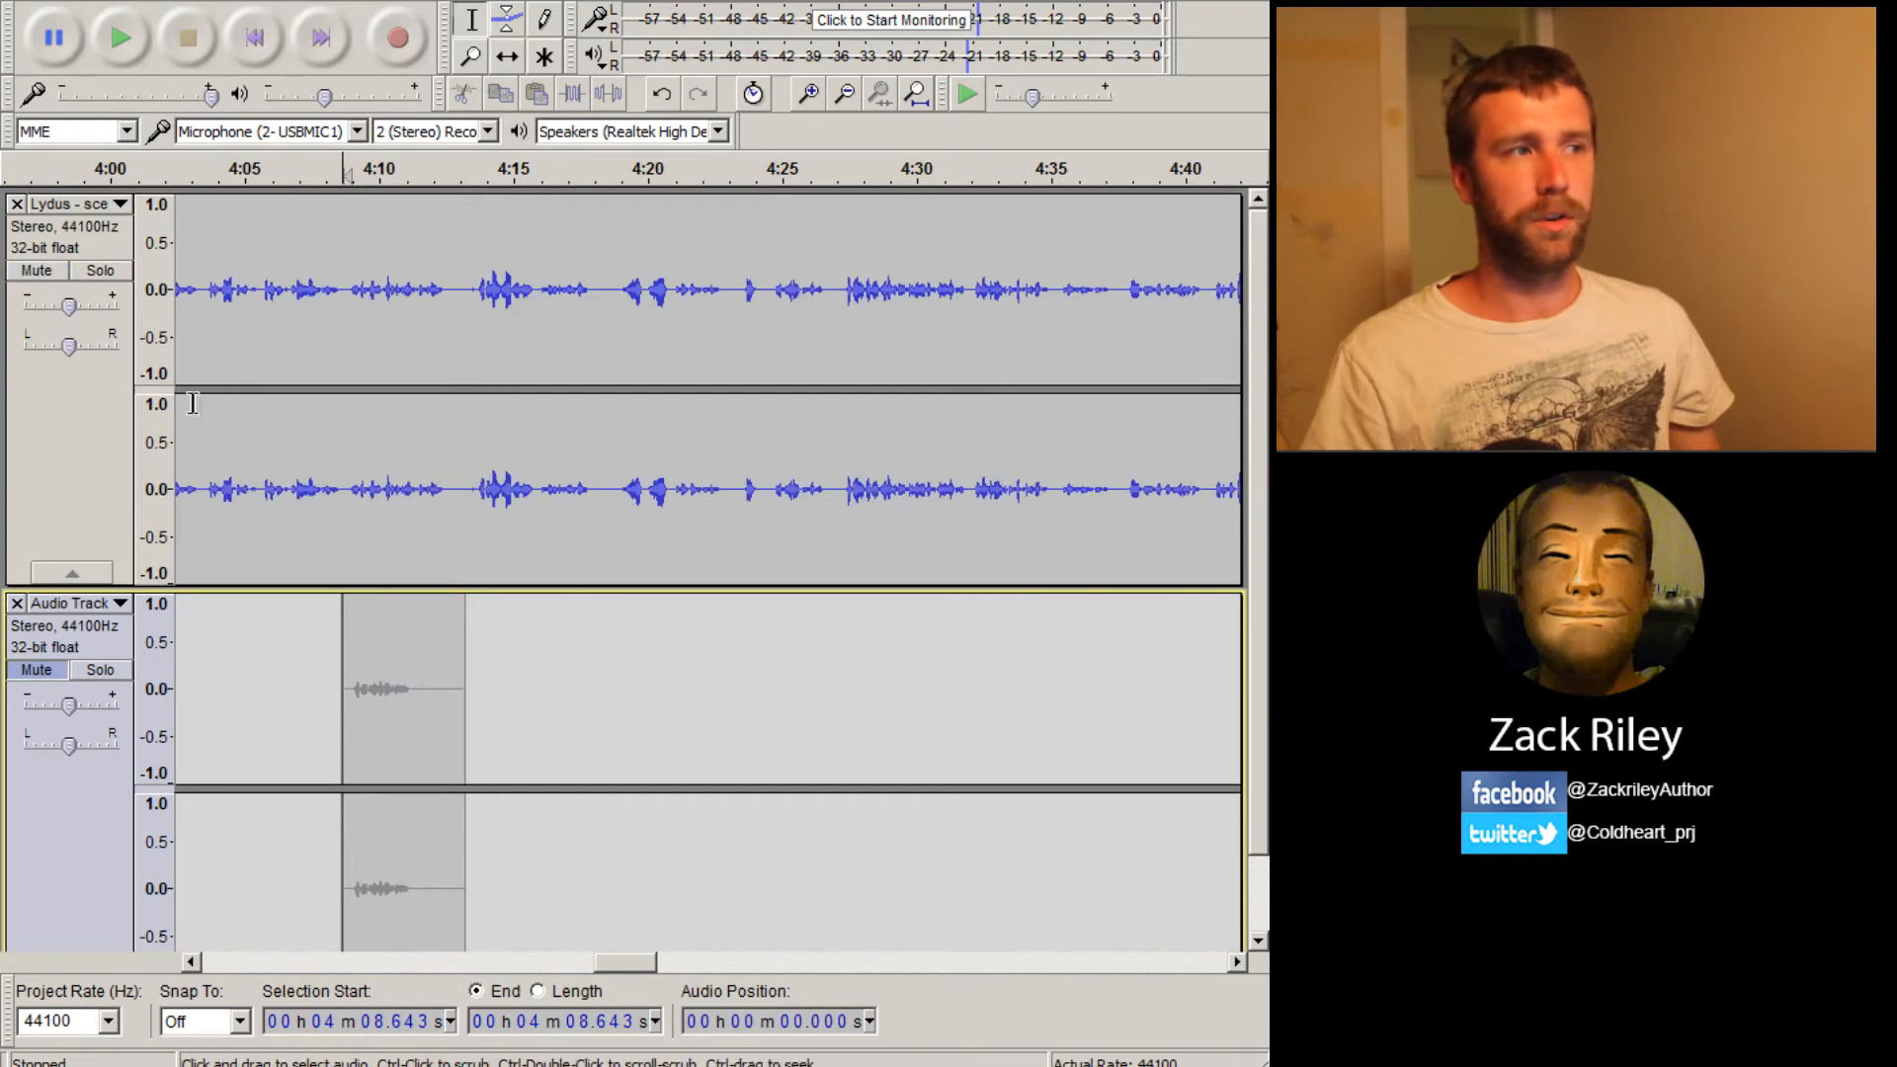
Silence the original line in the scene track from about 4:13.2 to 4:15.9
left_click(344, 484)
left_click_drag(465, 489, 536, 492)
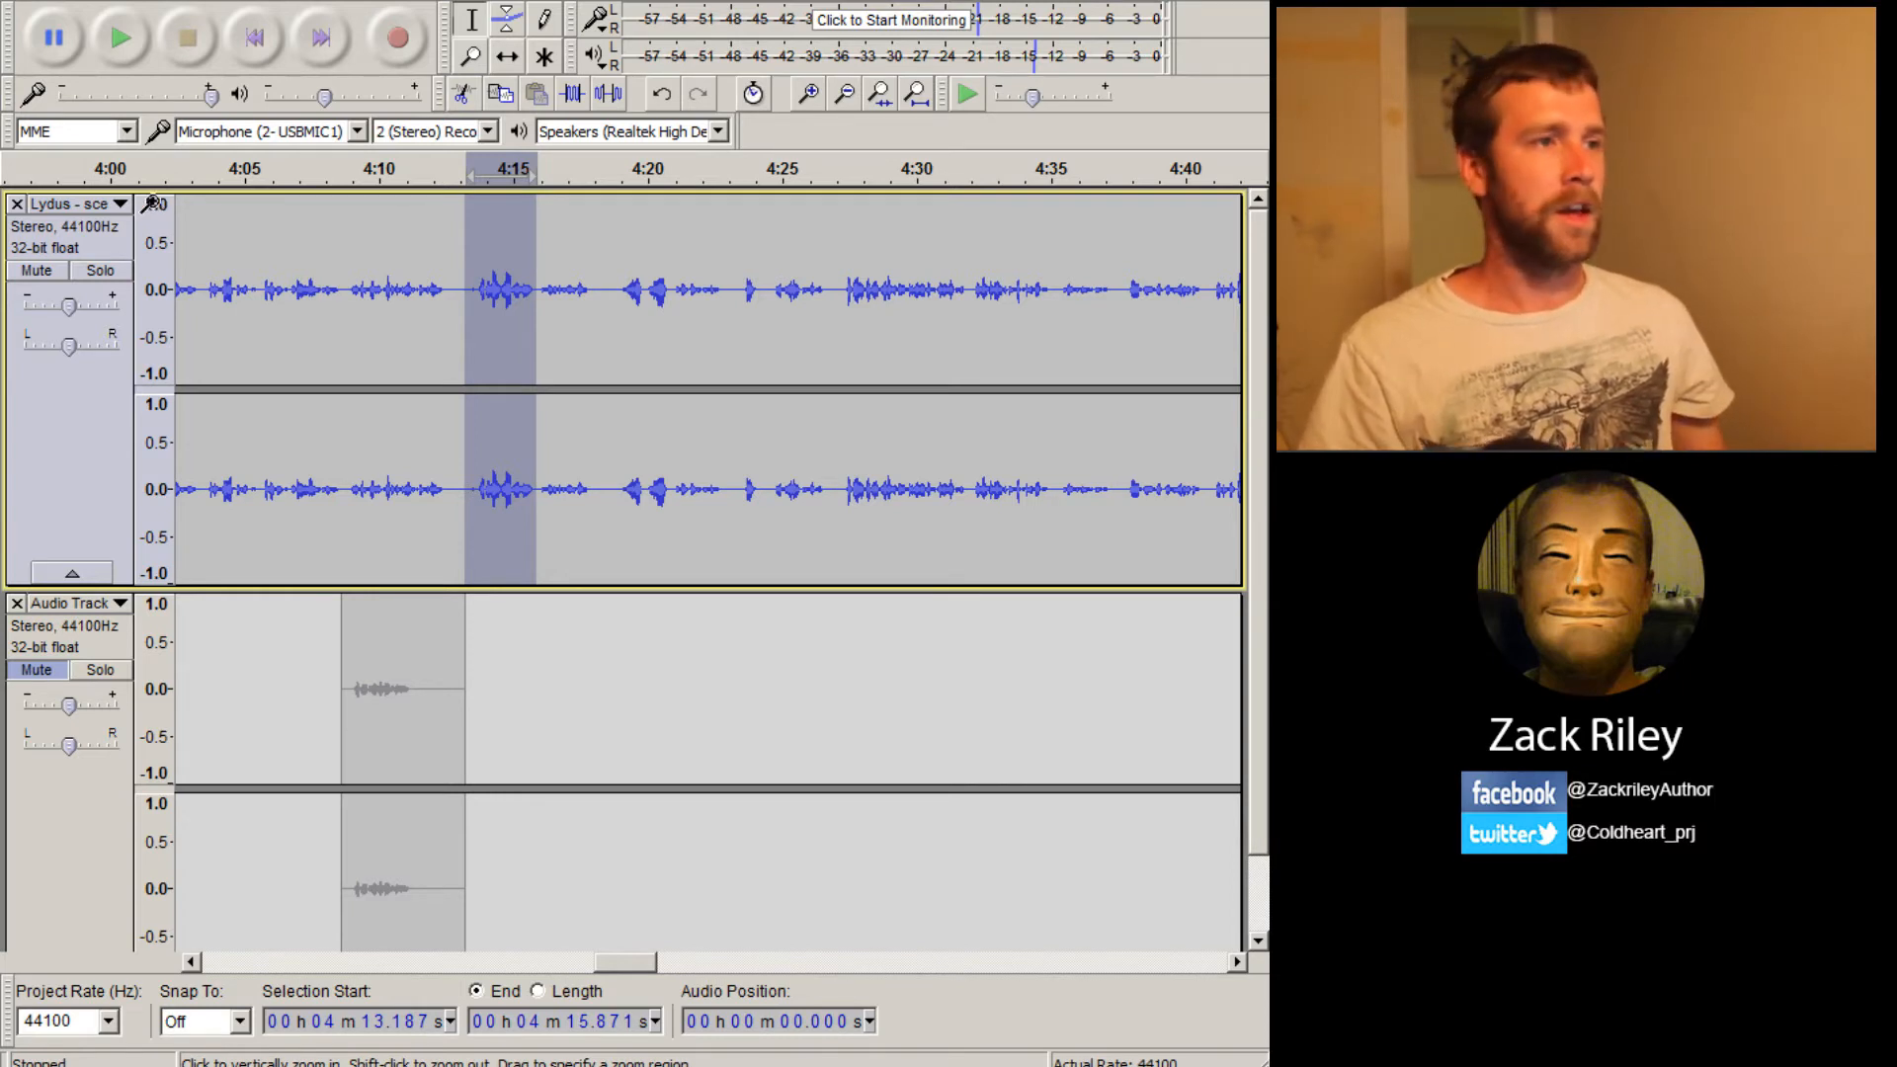
left_click(609, 99)
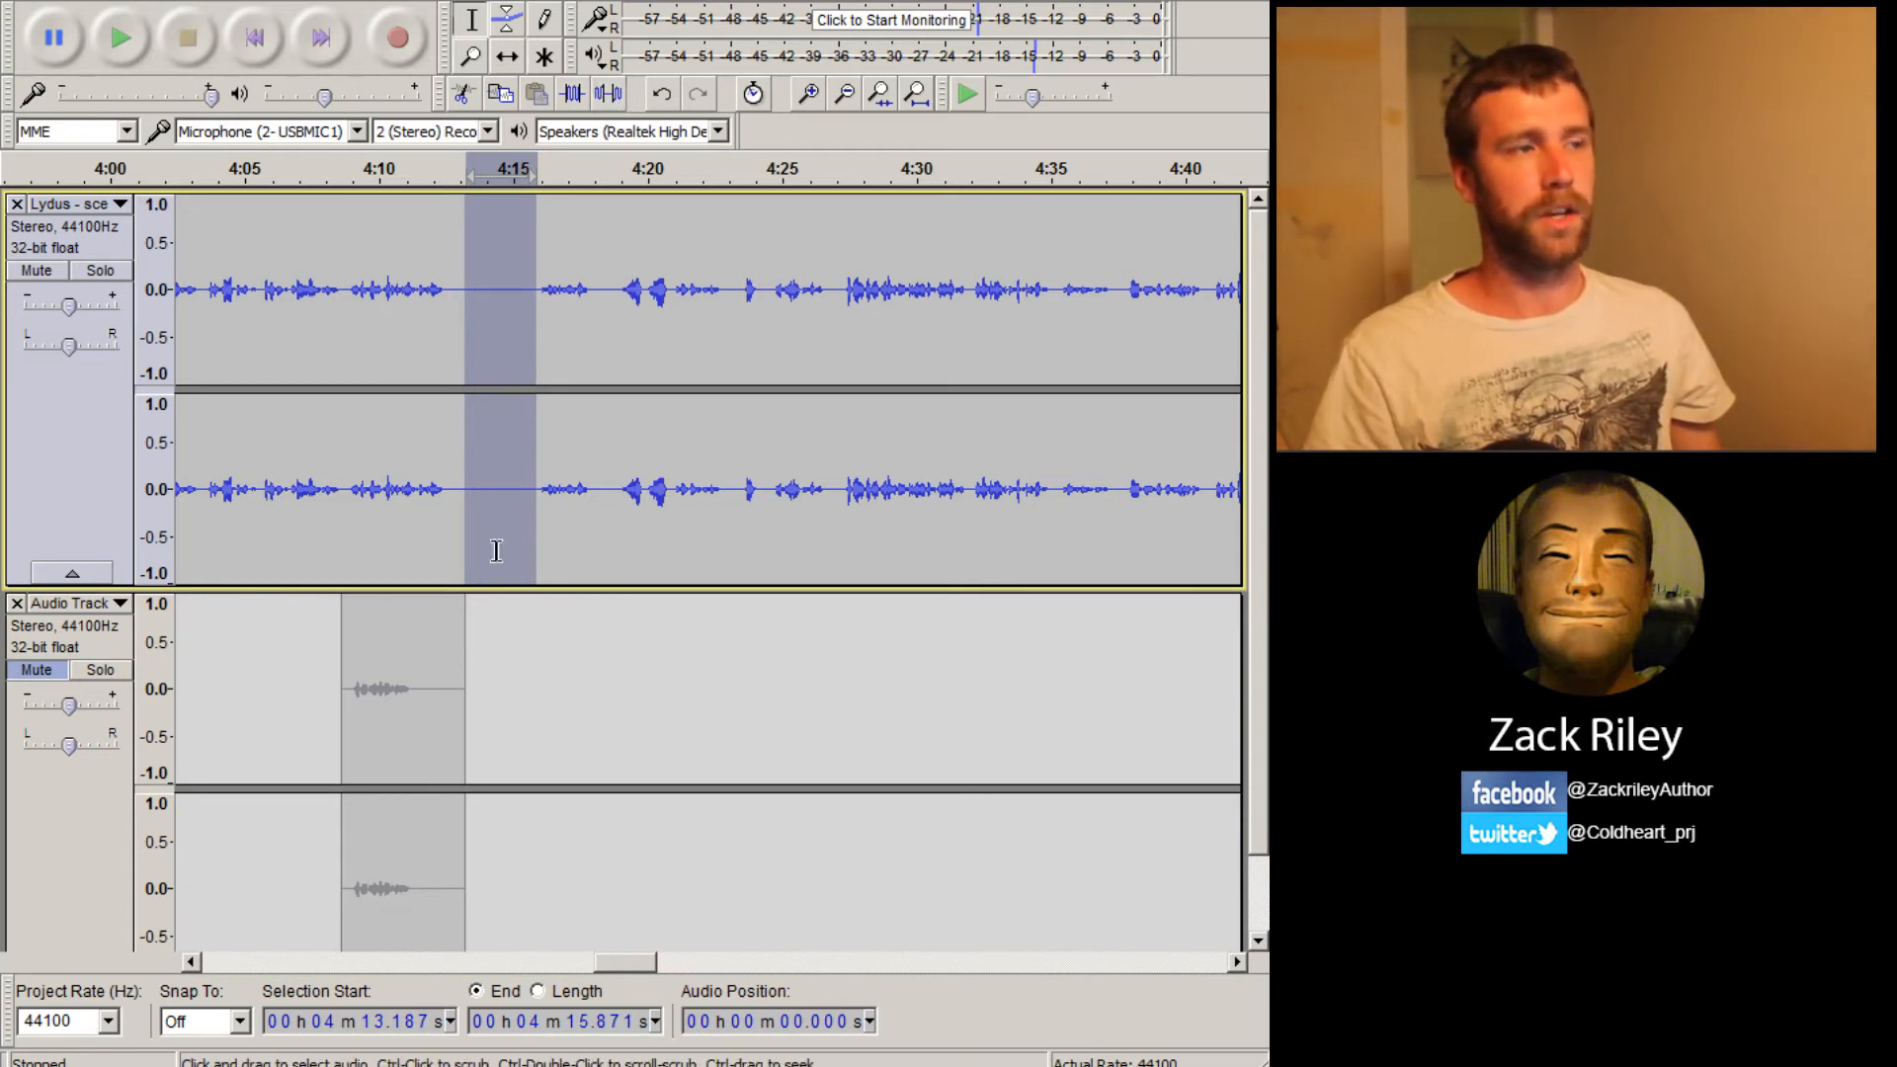
Move the recorded clip to start at about 4:13, beneath the silenced gap in the scene track, and unmute its track
left_click(518, 623)
key("F5")
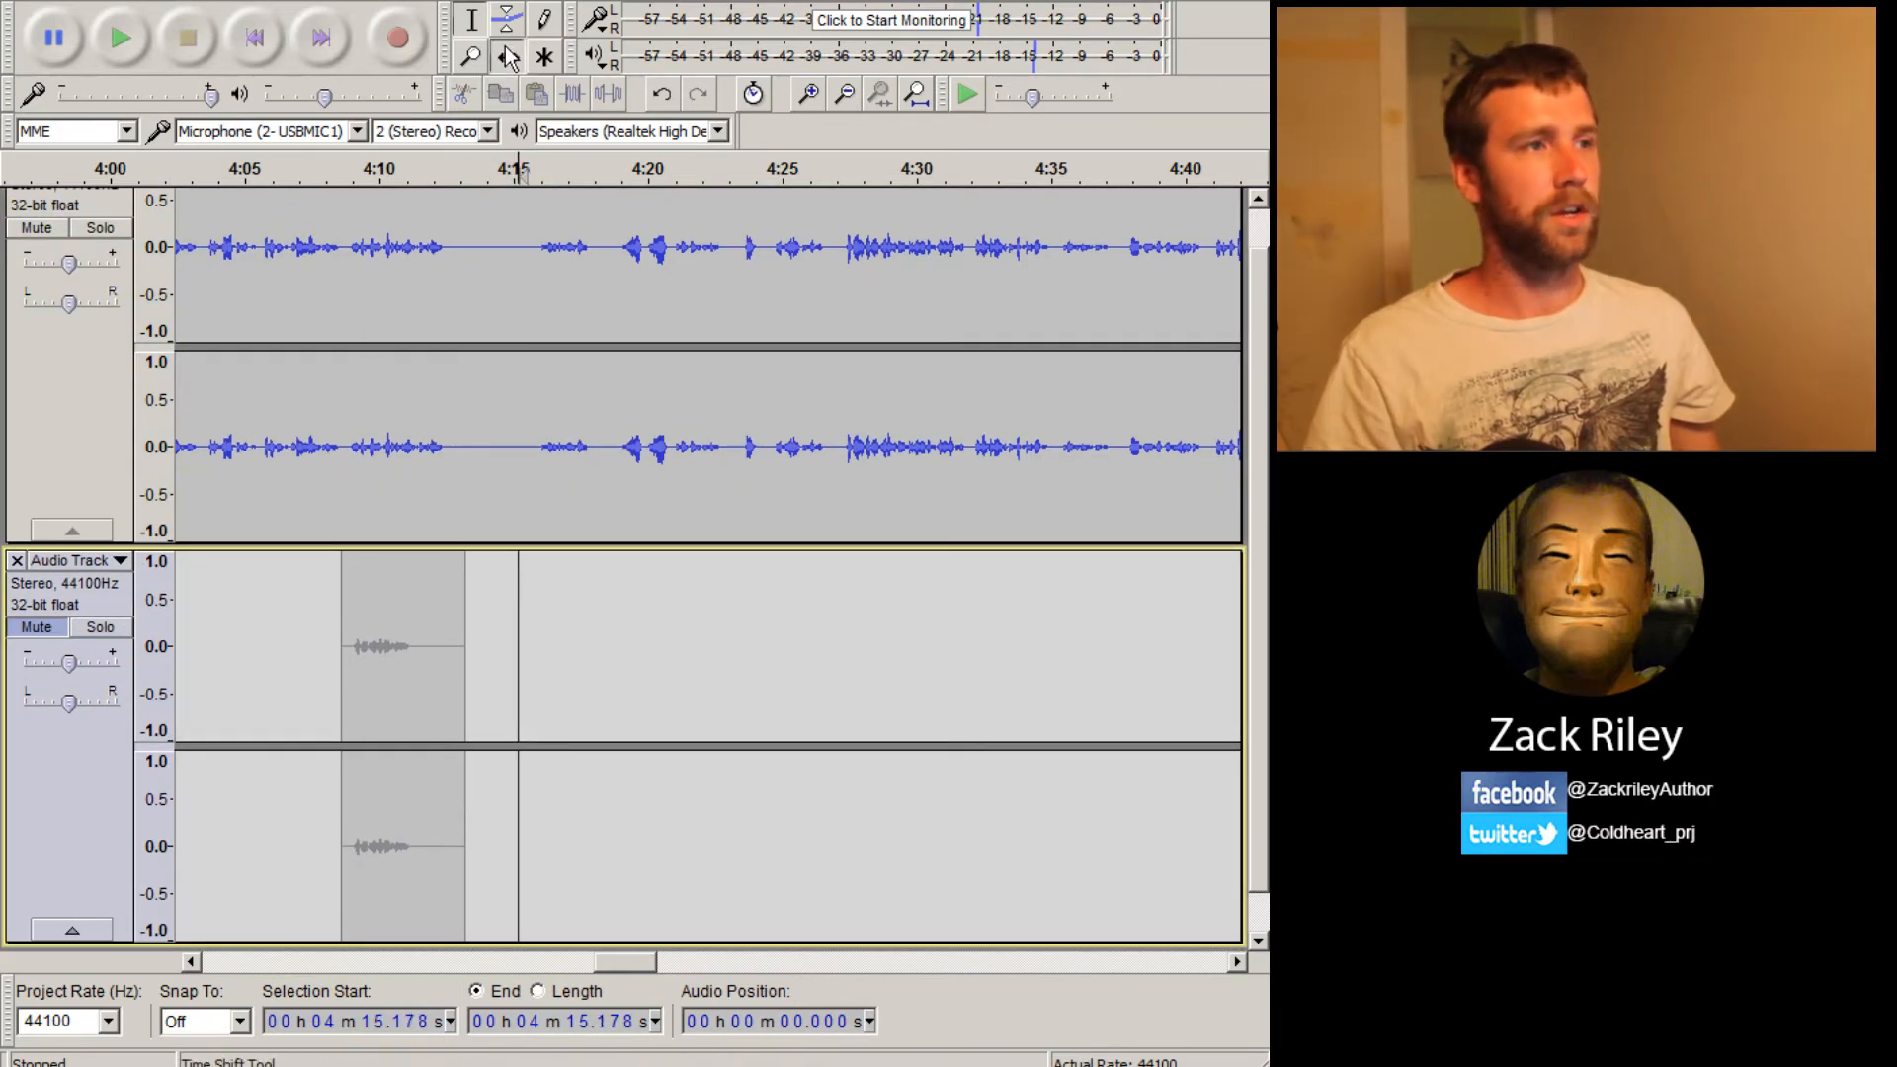
left_click_drag(442, 627, 531, 601)
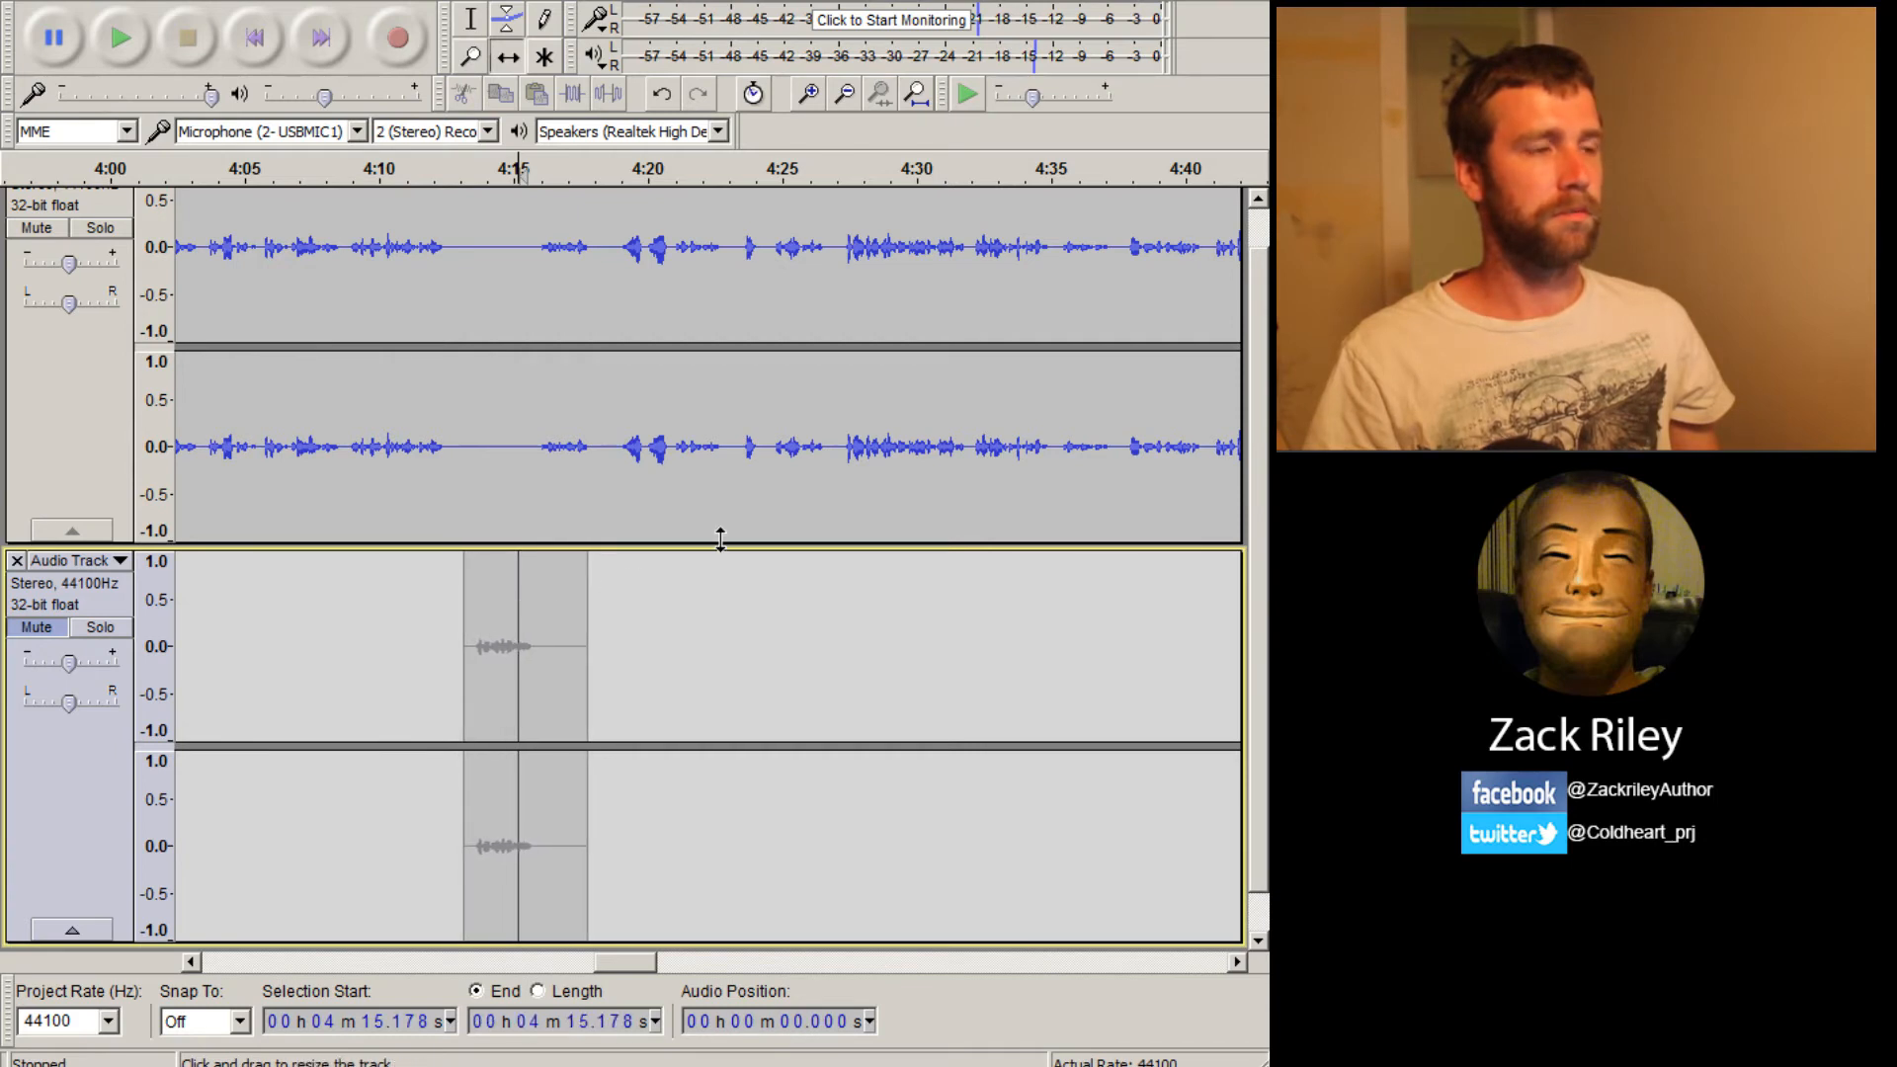
left_click(44, 630)
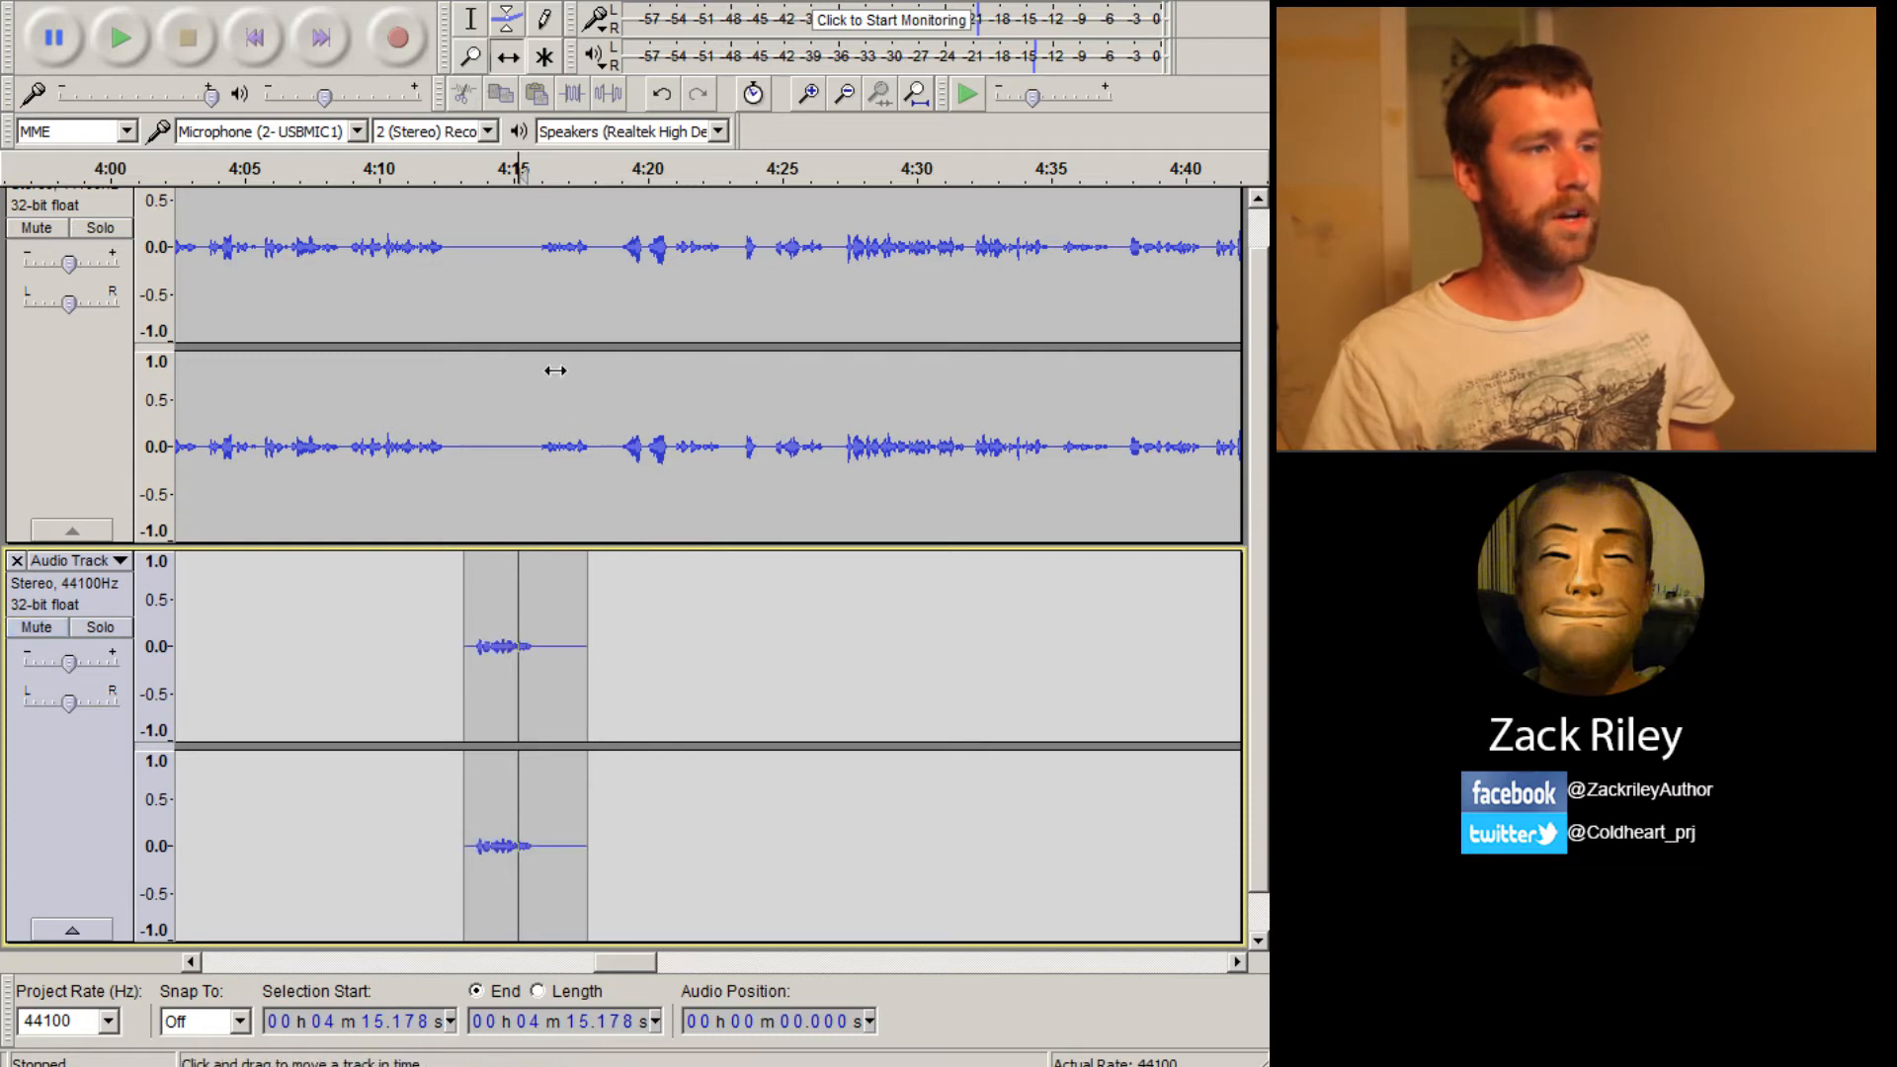
Delete the recorded clip's trailing silence after the speech, from about 4:15.9 to the clip's end
left_click(471, 19)
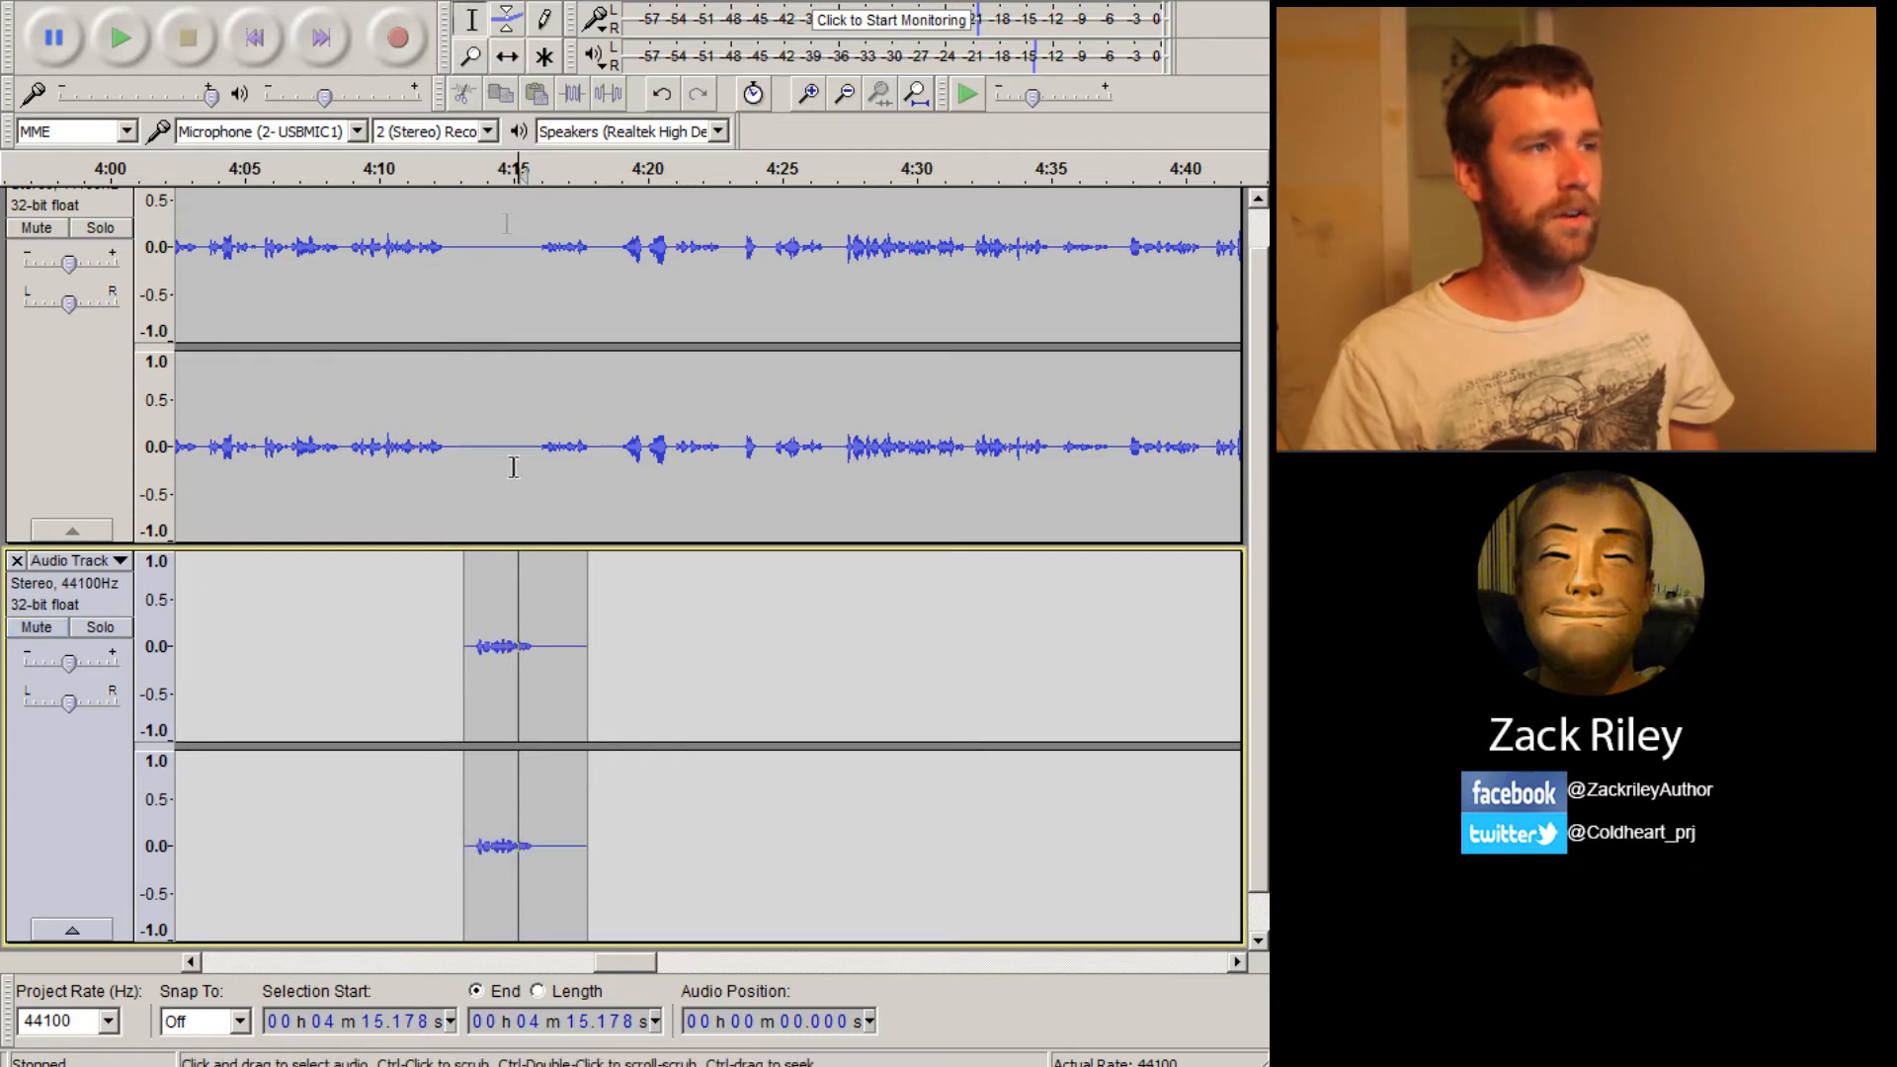
left_click(534, 647)
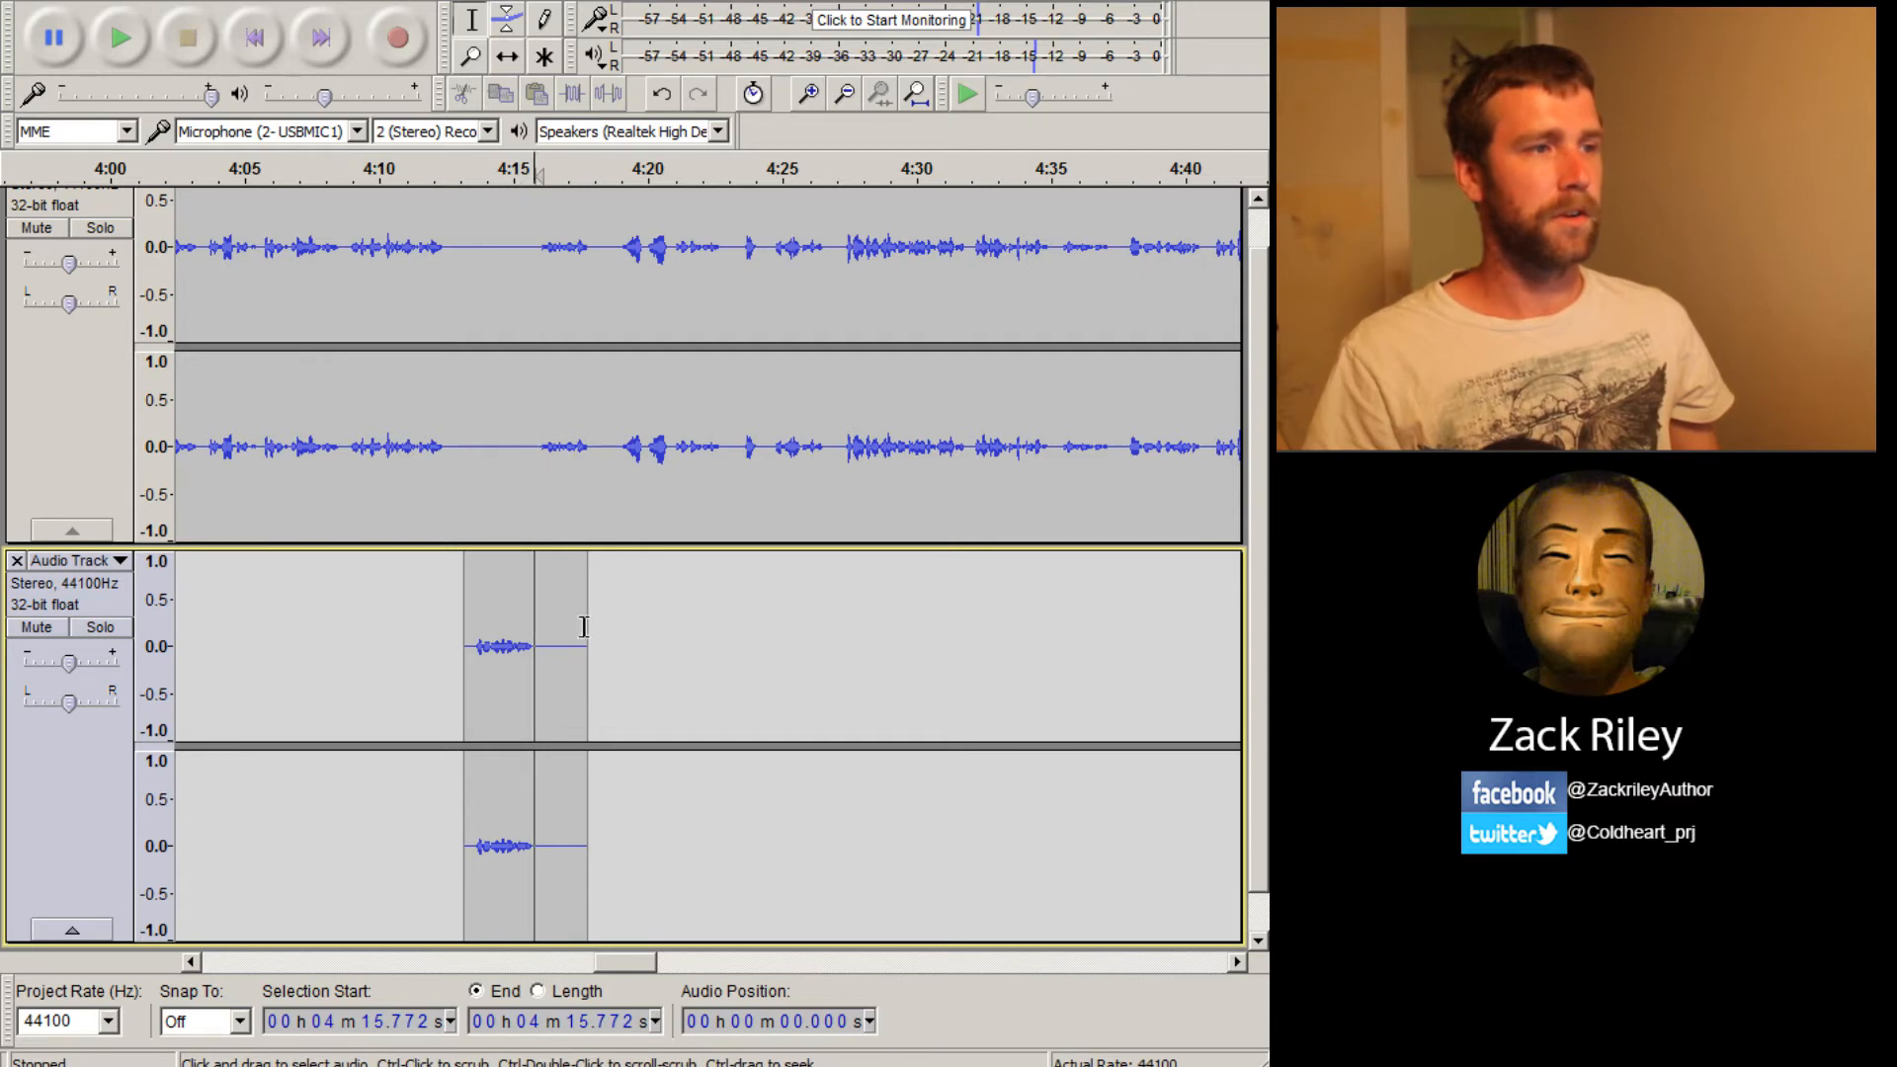
left_click_drag(609, 651, 536, 647)
key("Delete")
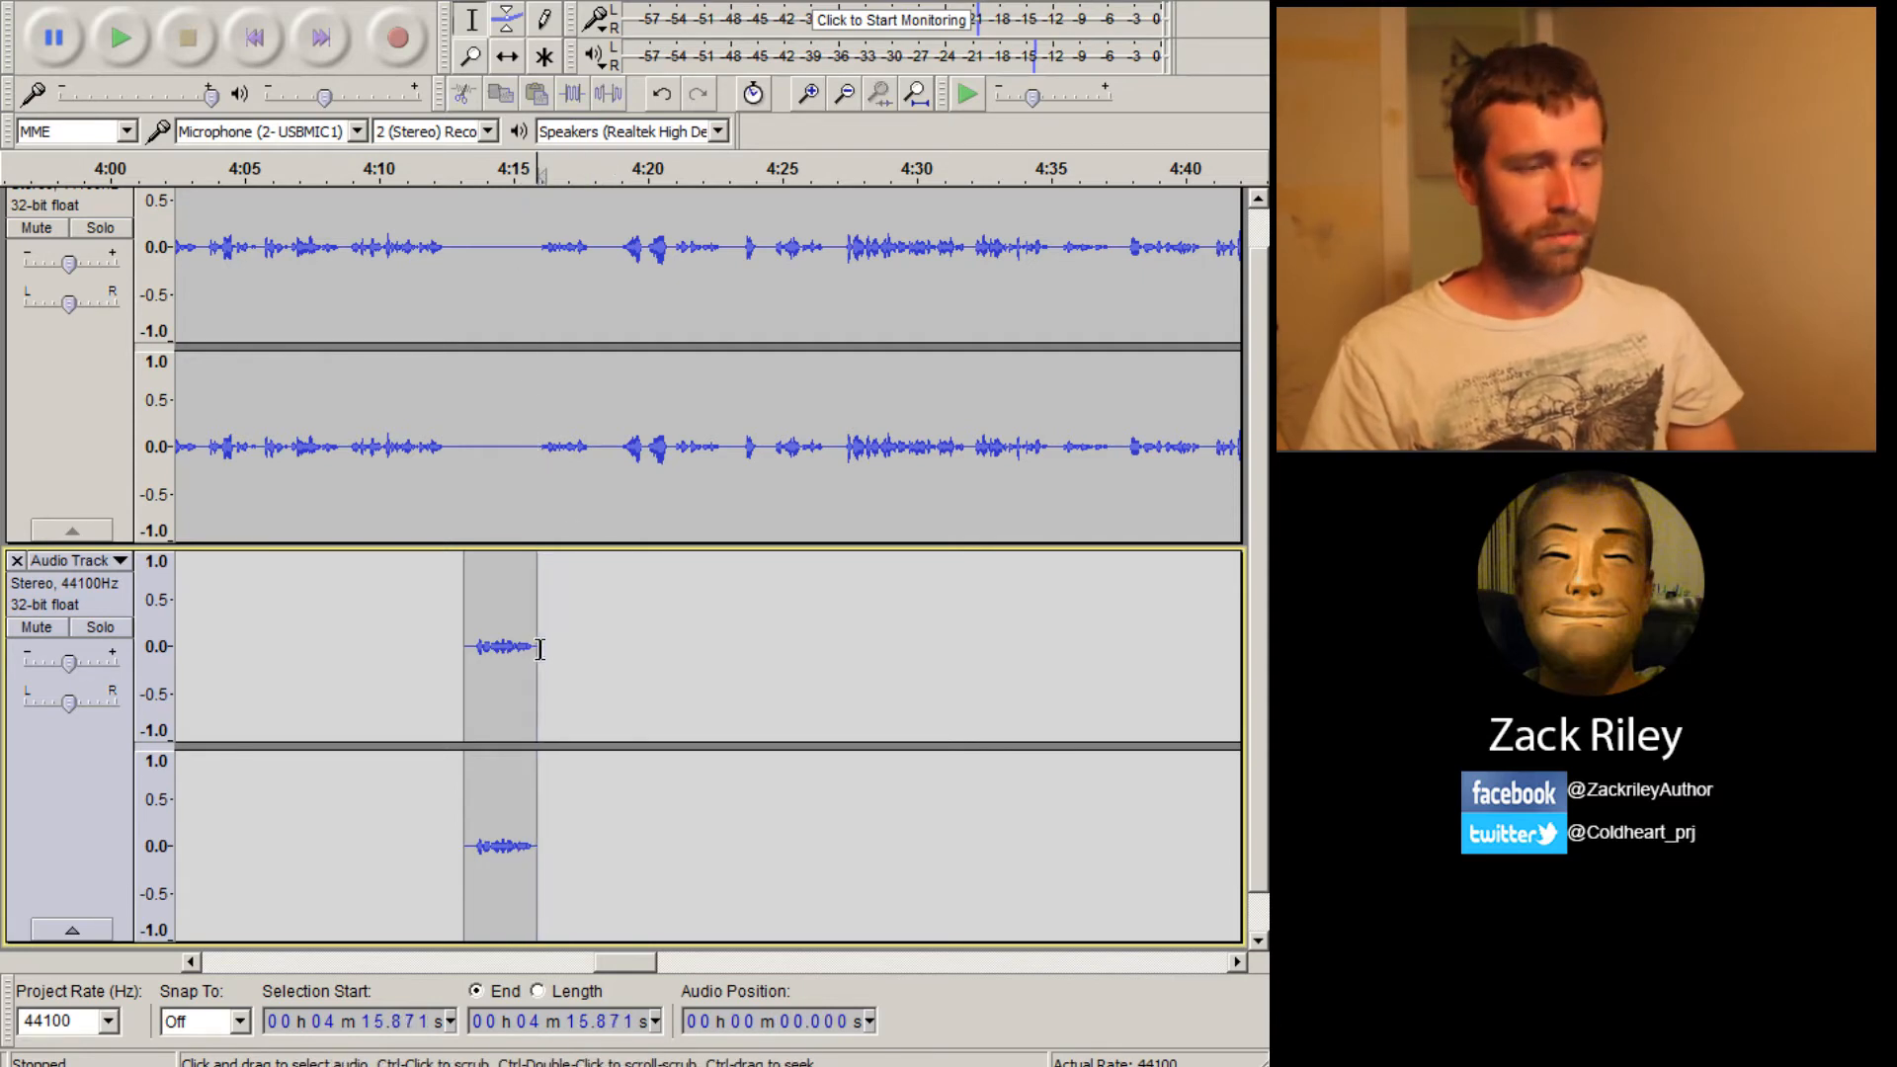
Play both tracks together from about 4:10 to hear the replacement line in context, and stop playback
left_click(440, 619)
left_click(440, 619)
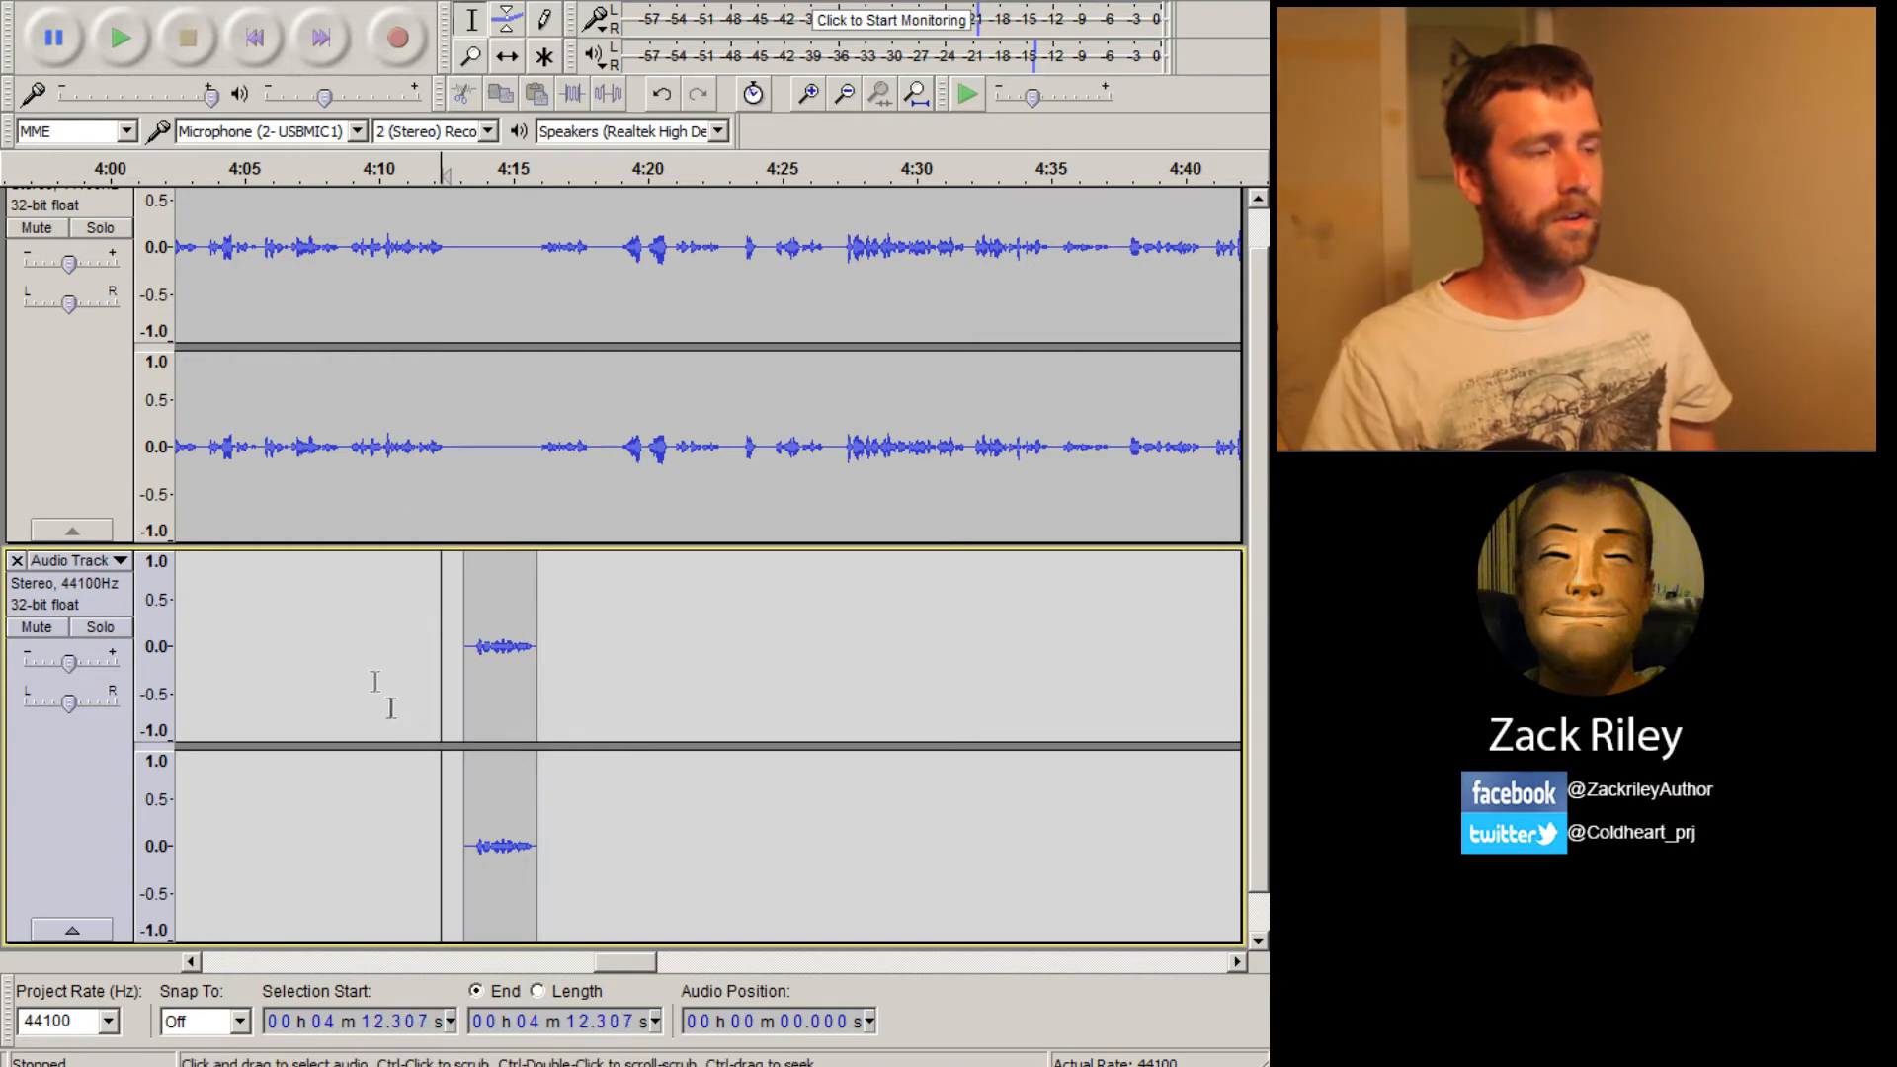
left_click(374, 583)
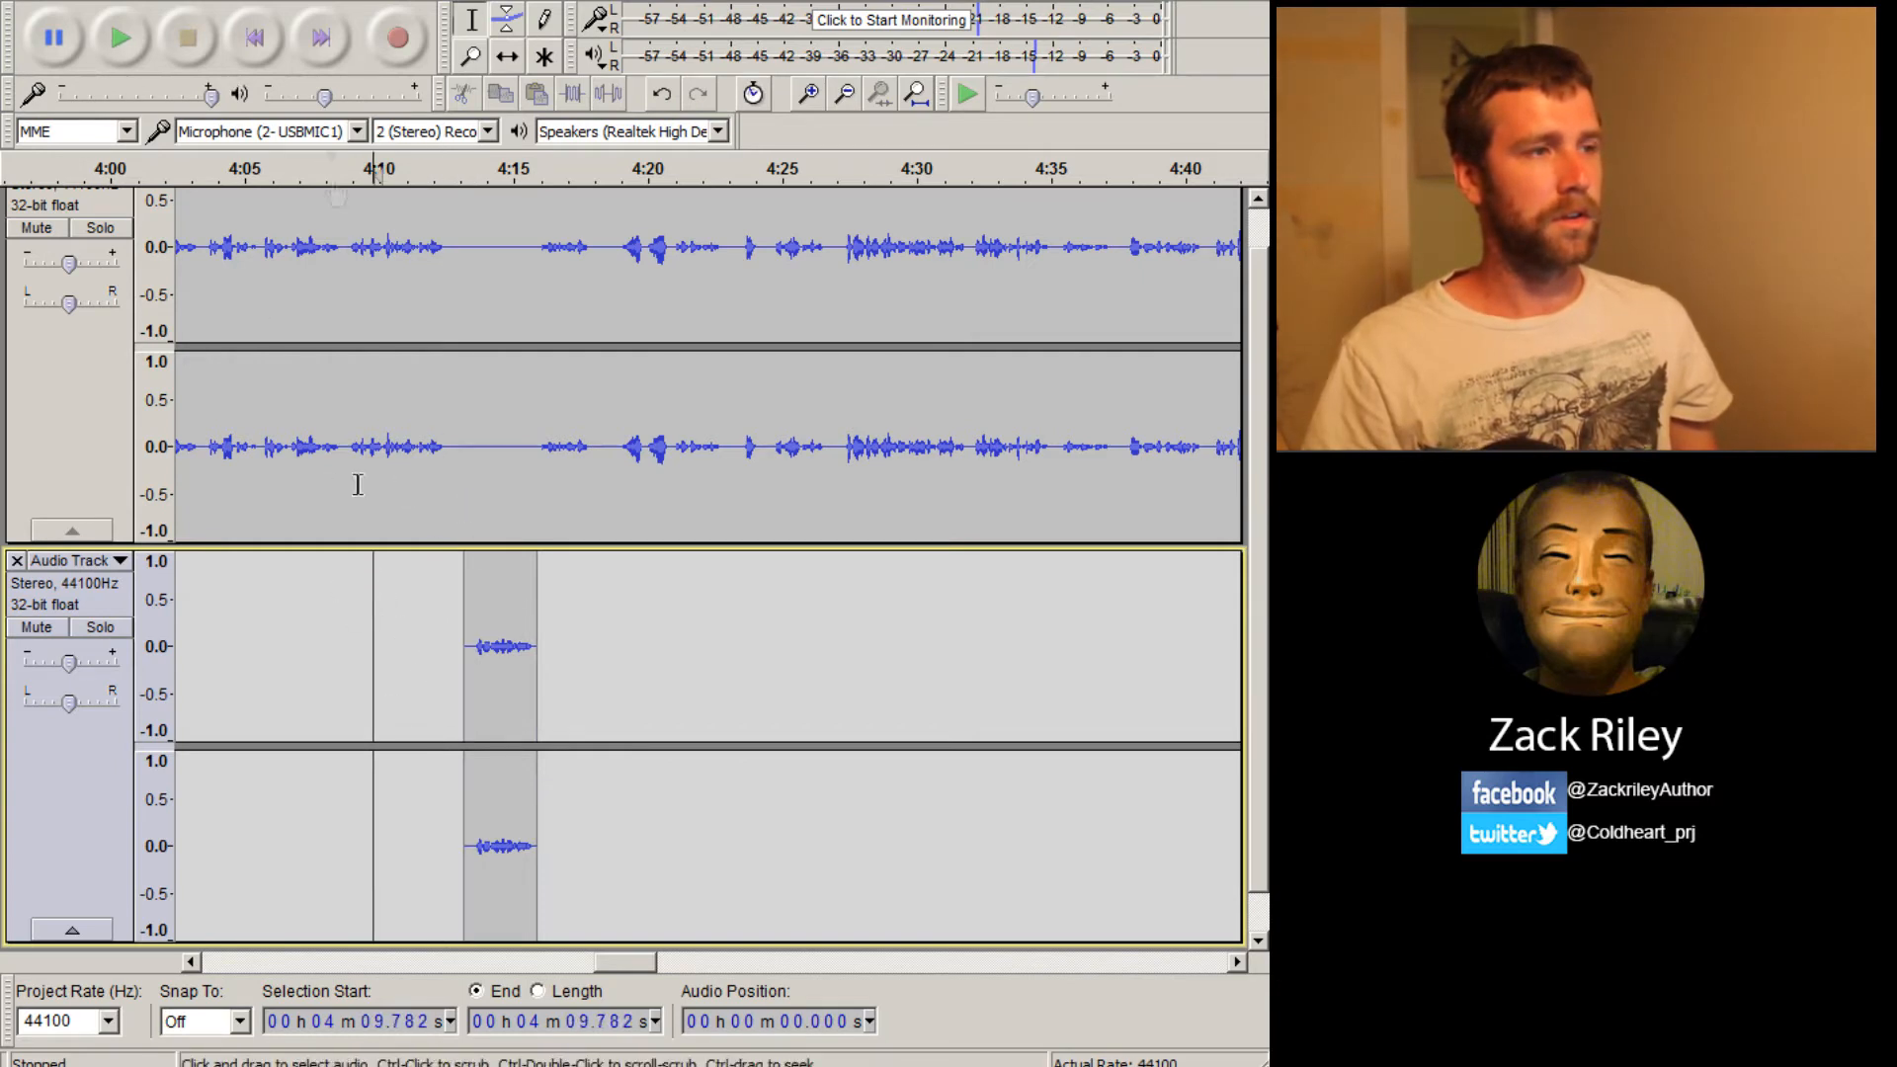
left_click(140, 46)
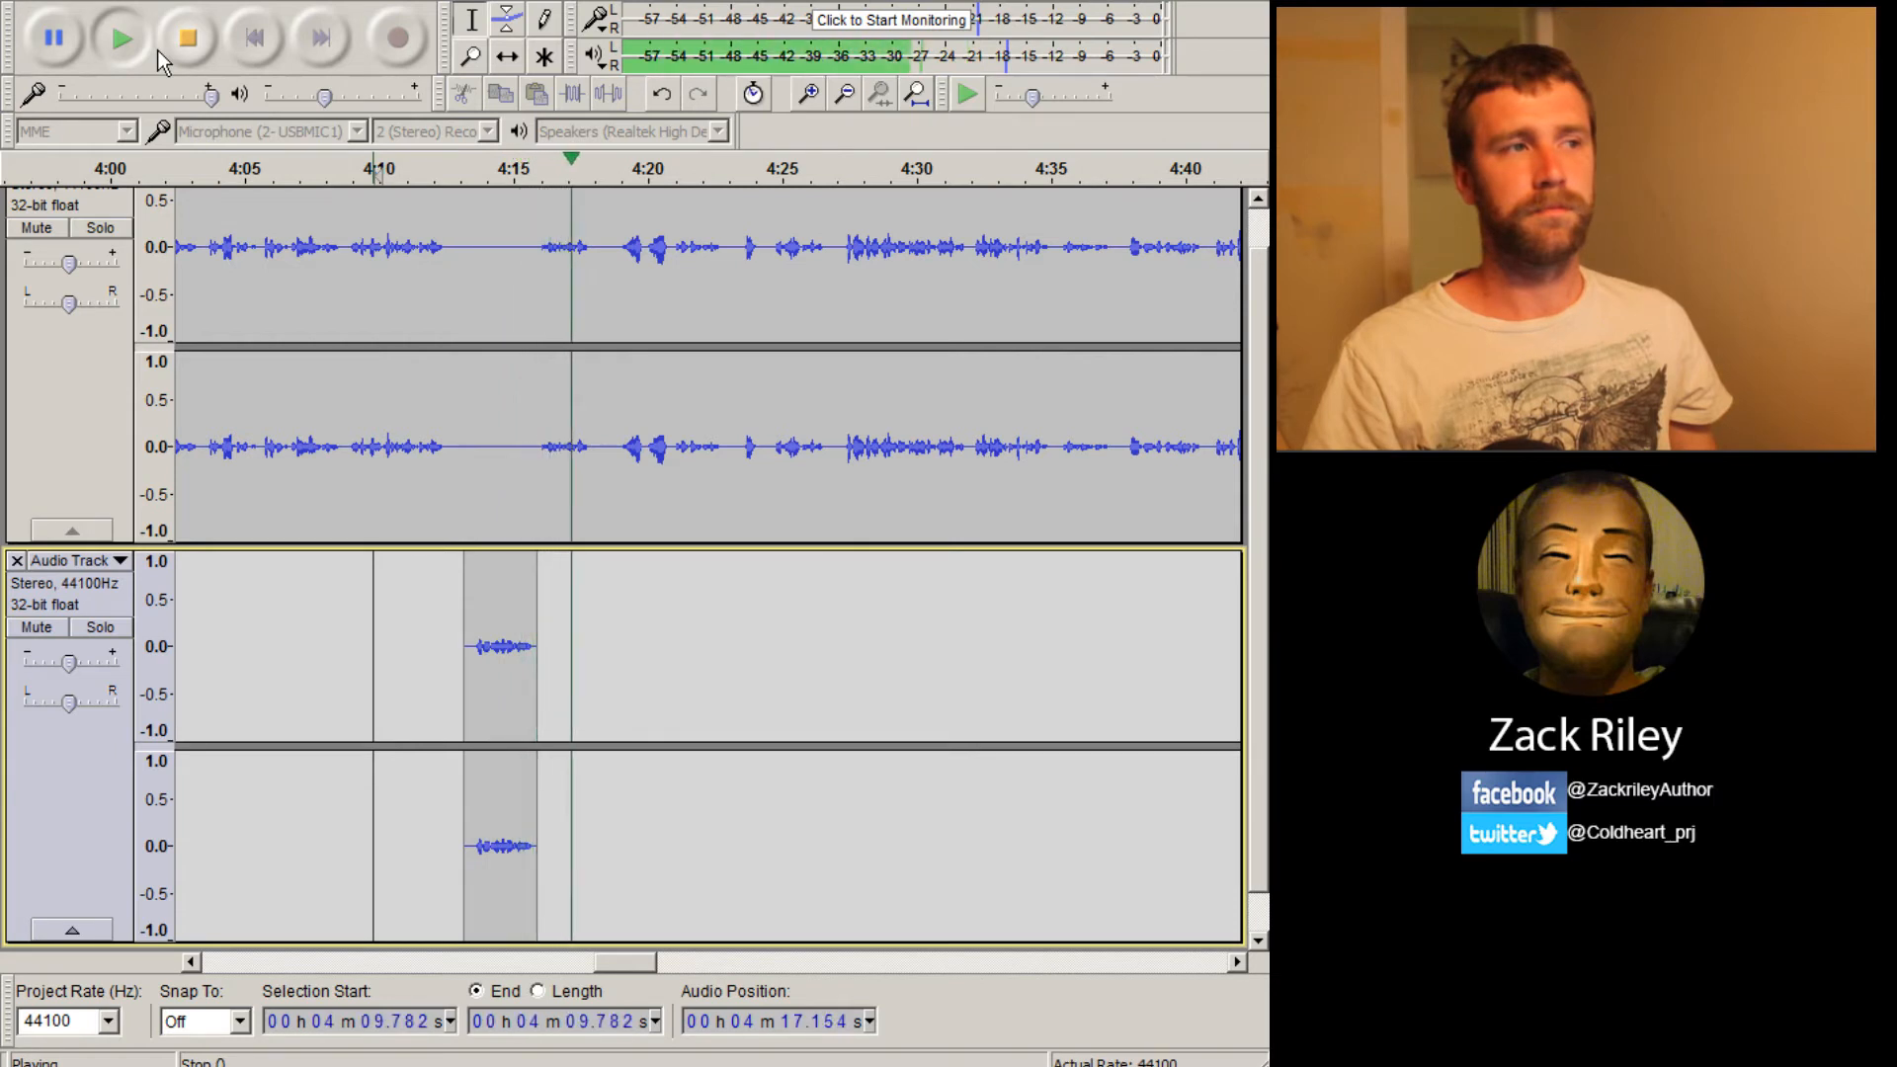
left_click(198, 50)
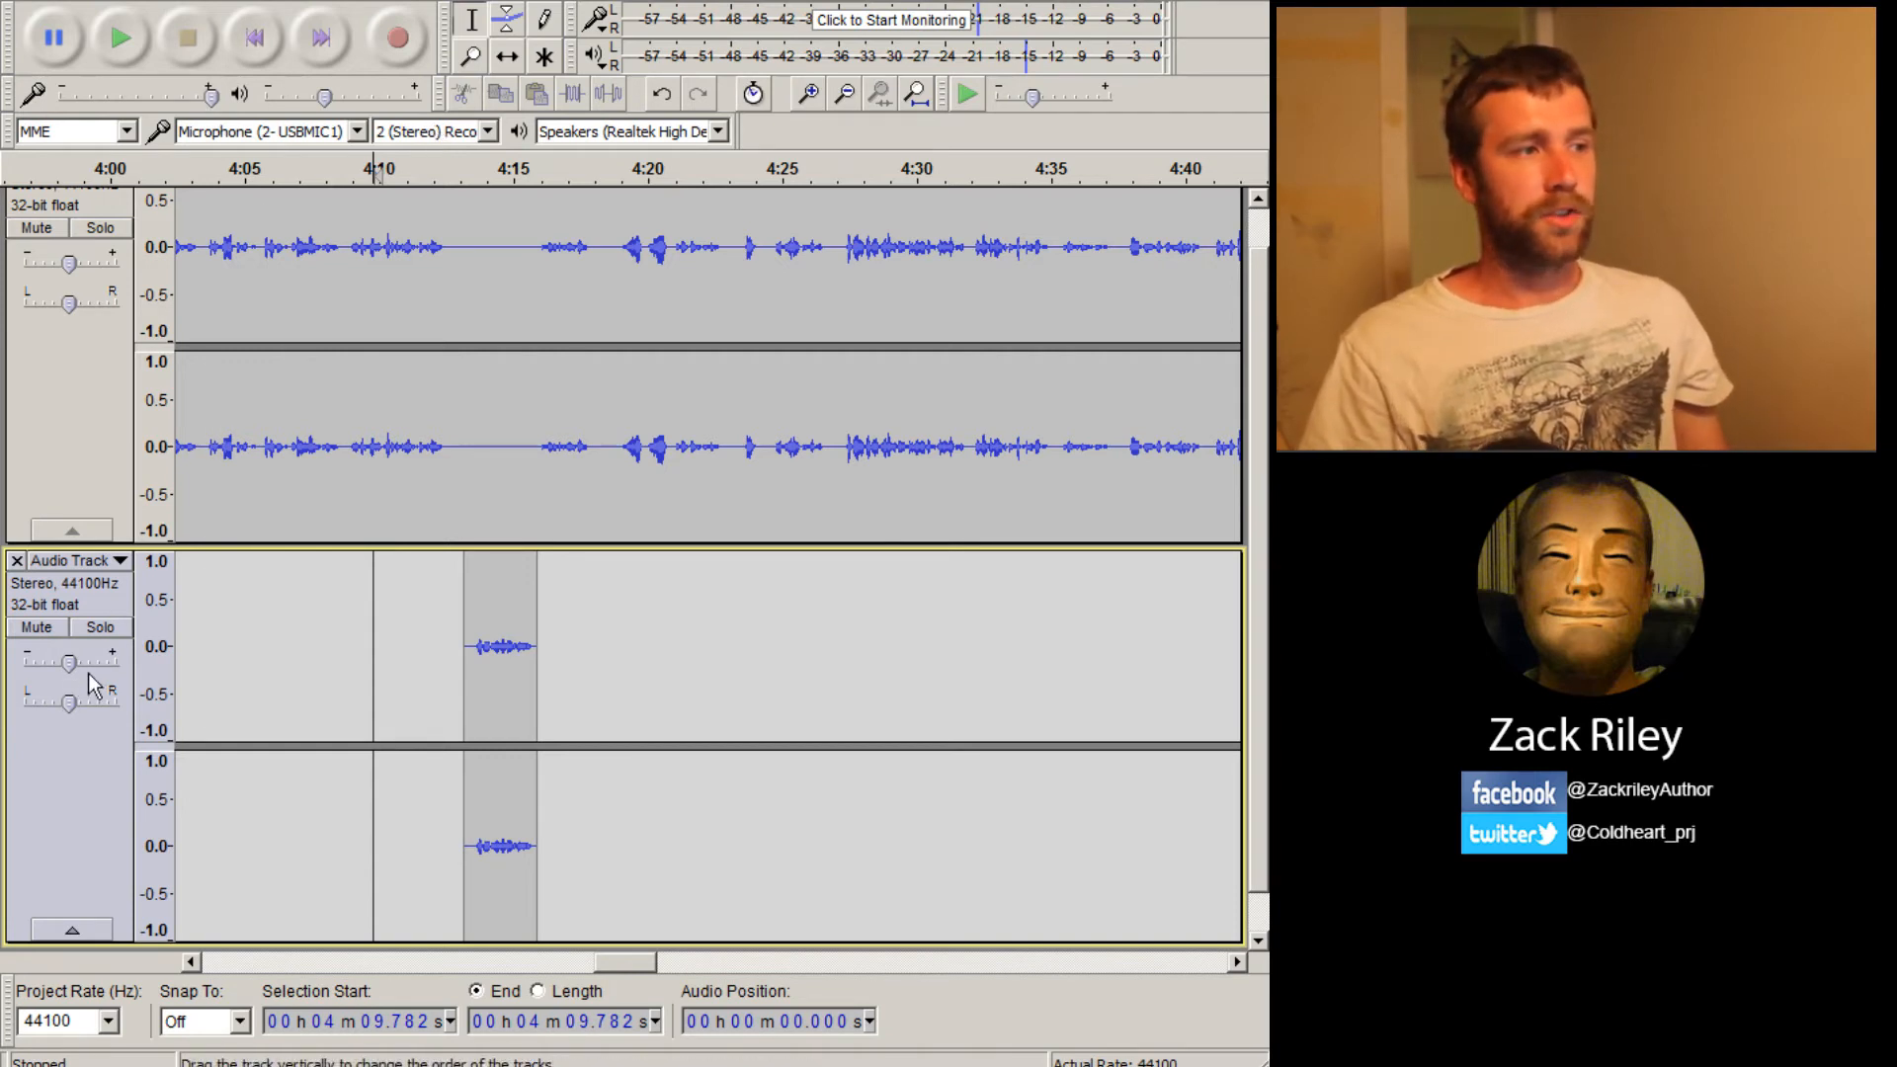
Try raising the recorded track's gain to +8.0 dB, and return the gain to its centre position
left_click_drag(79, 669, 94, 669)
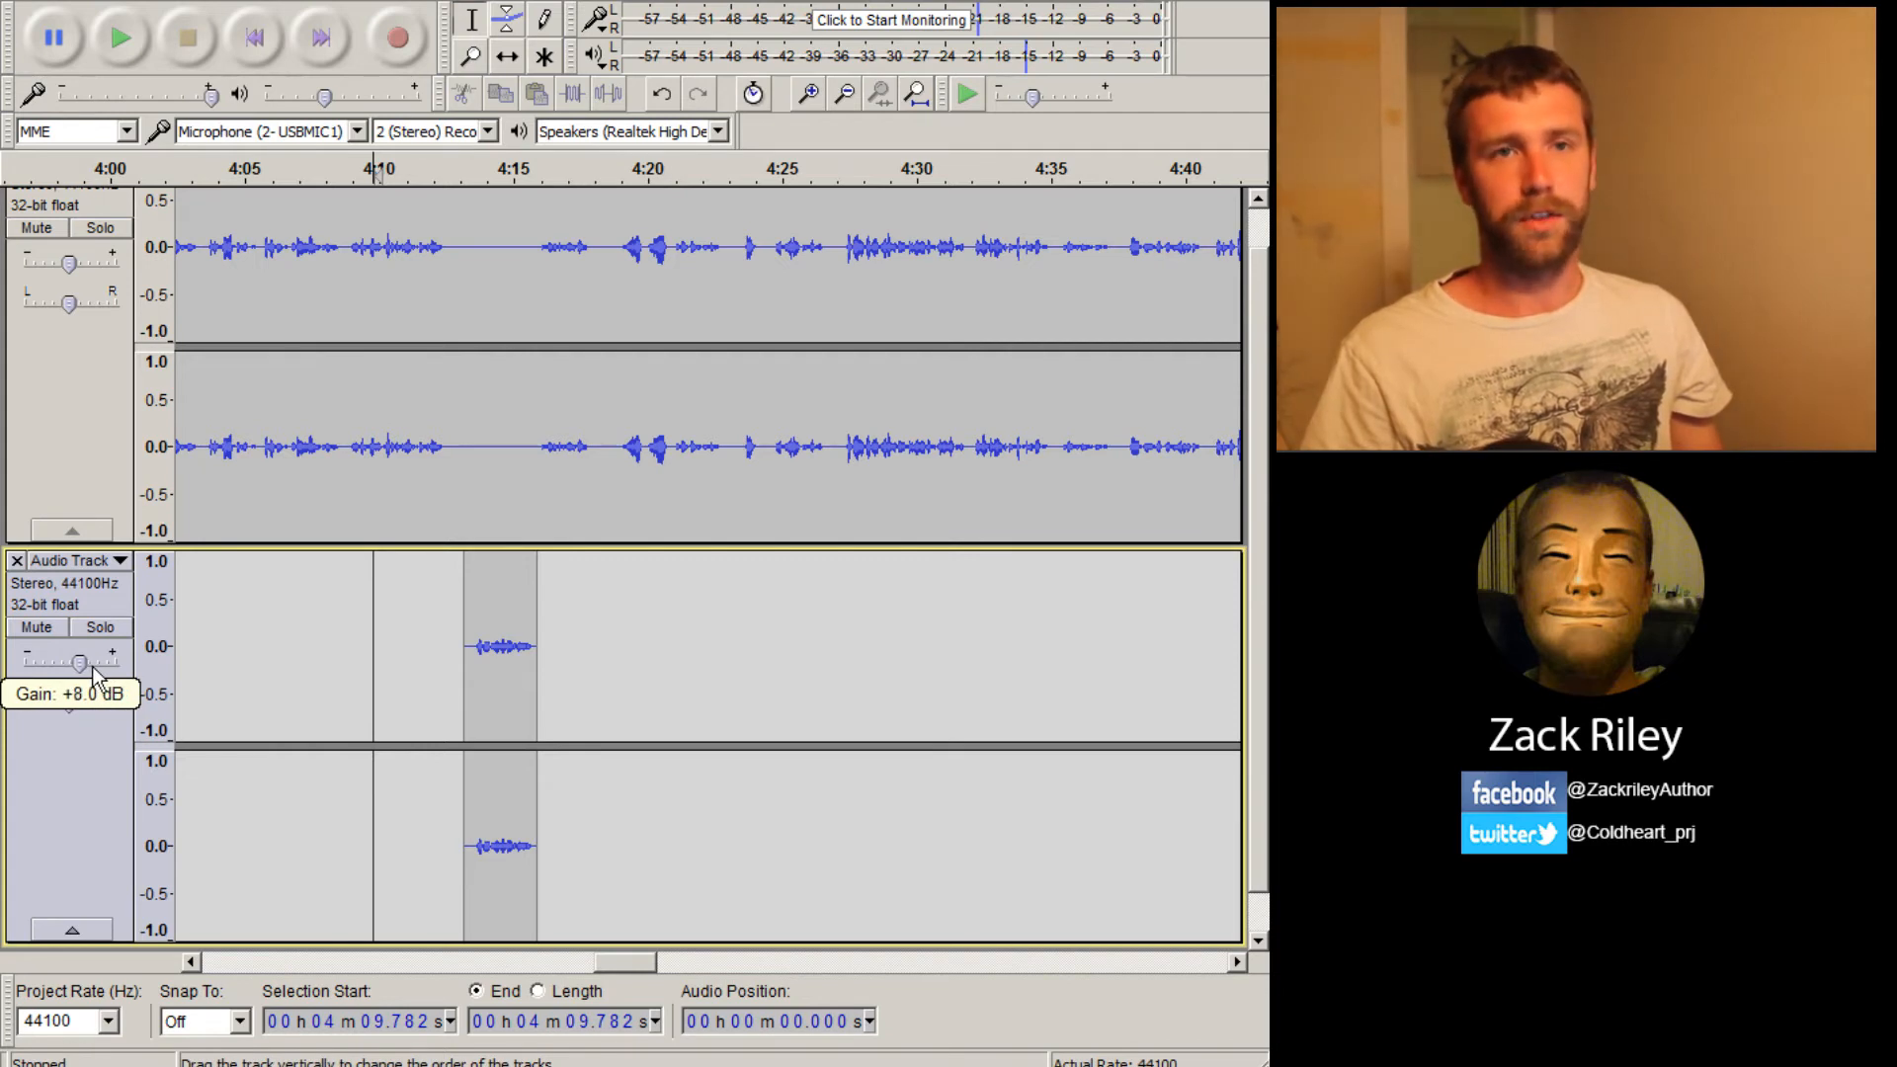
left_click_drag(94, 670, 76, 682)
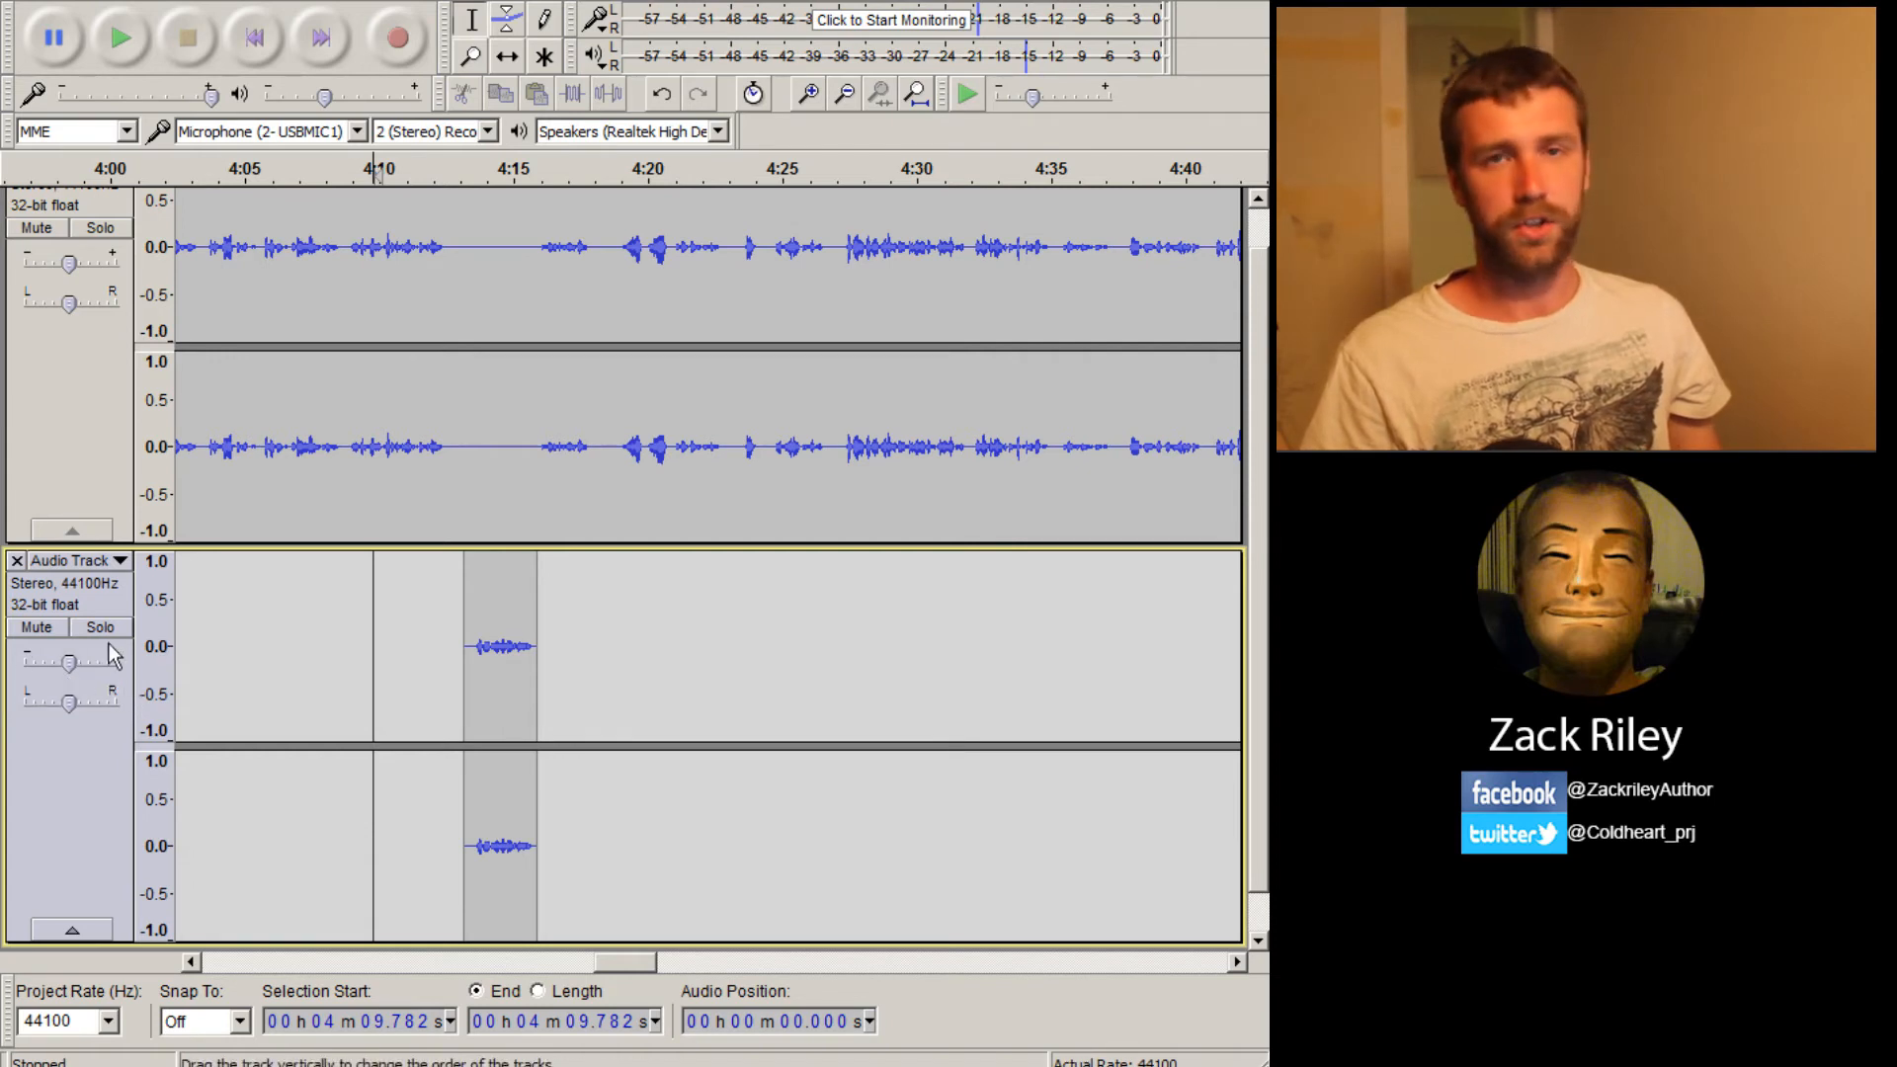
Amplify the recorded clip between about 4:13 and 4:16 by 2 dB
left_click_drag(548, 650, 465, 650)
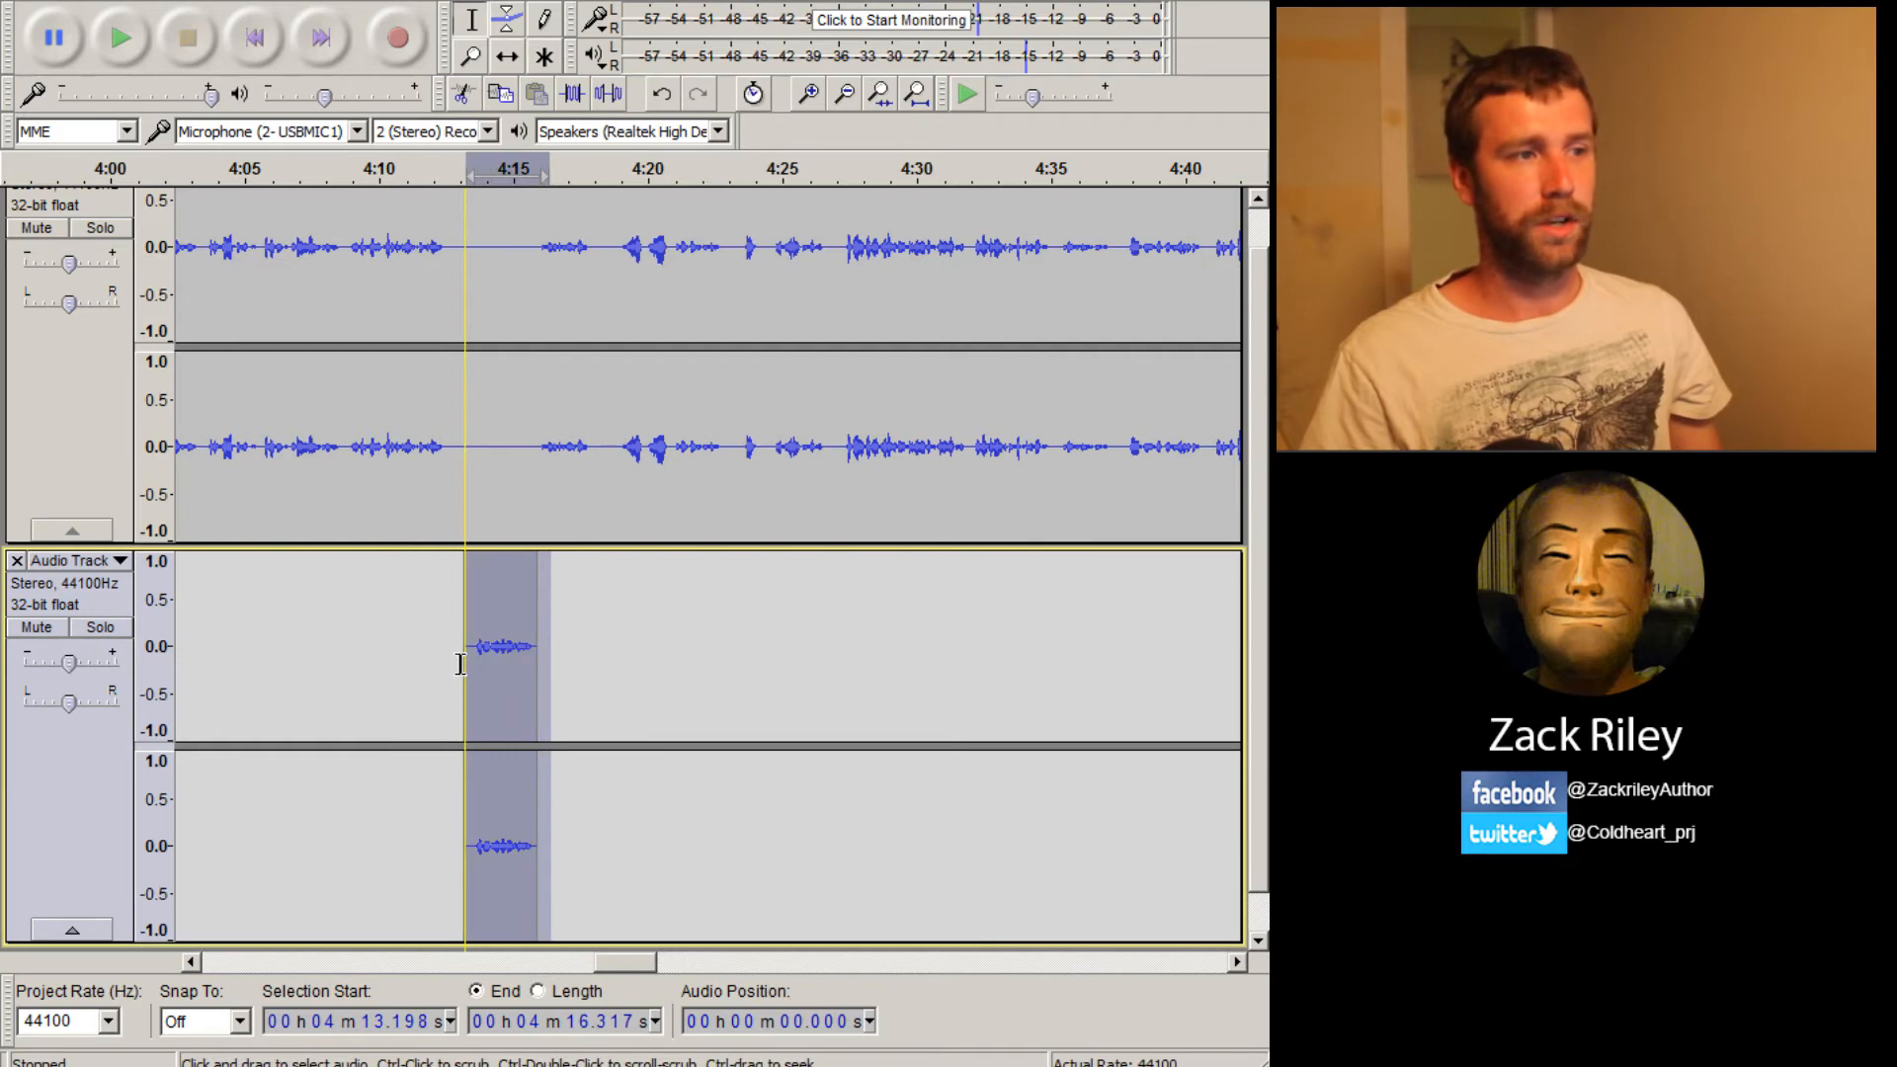
left_click(353, 5)
left_click(376, 77)
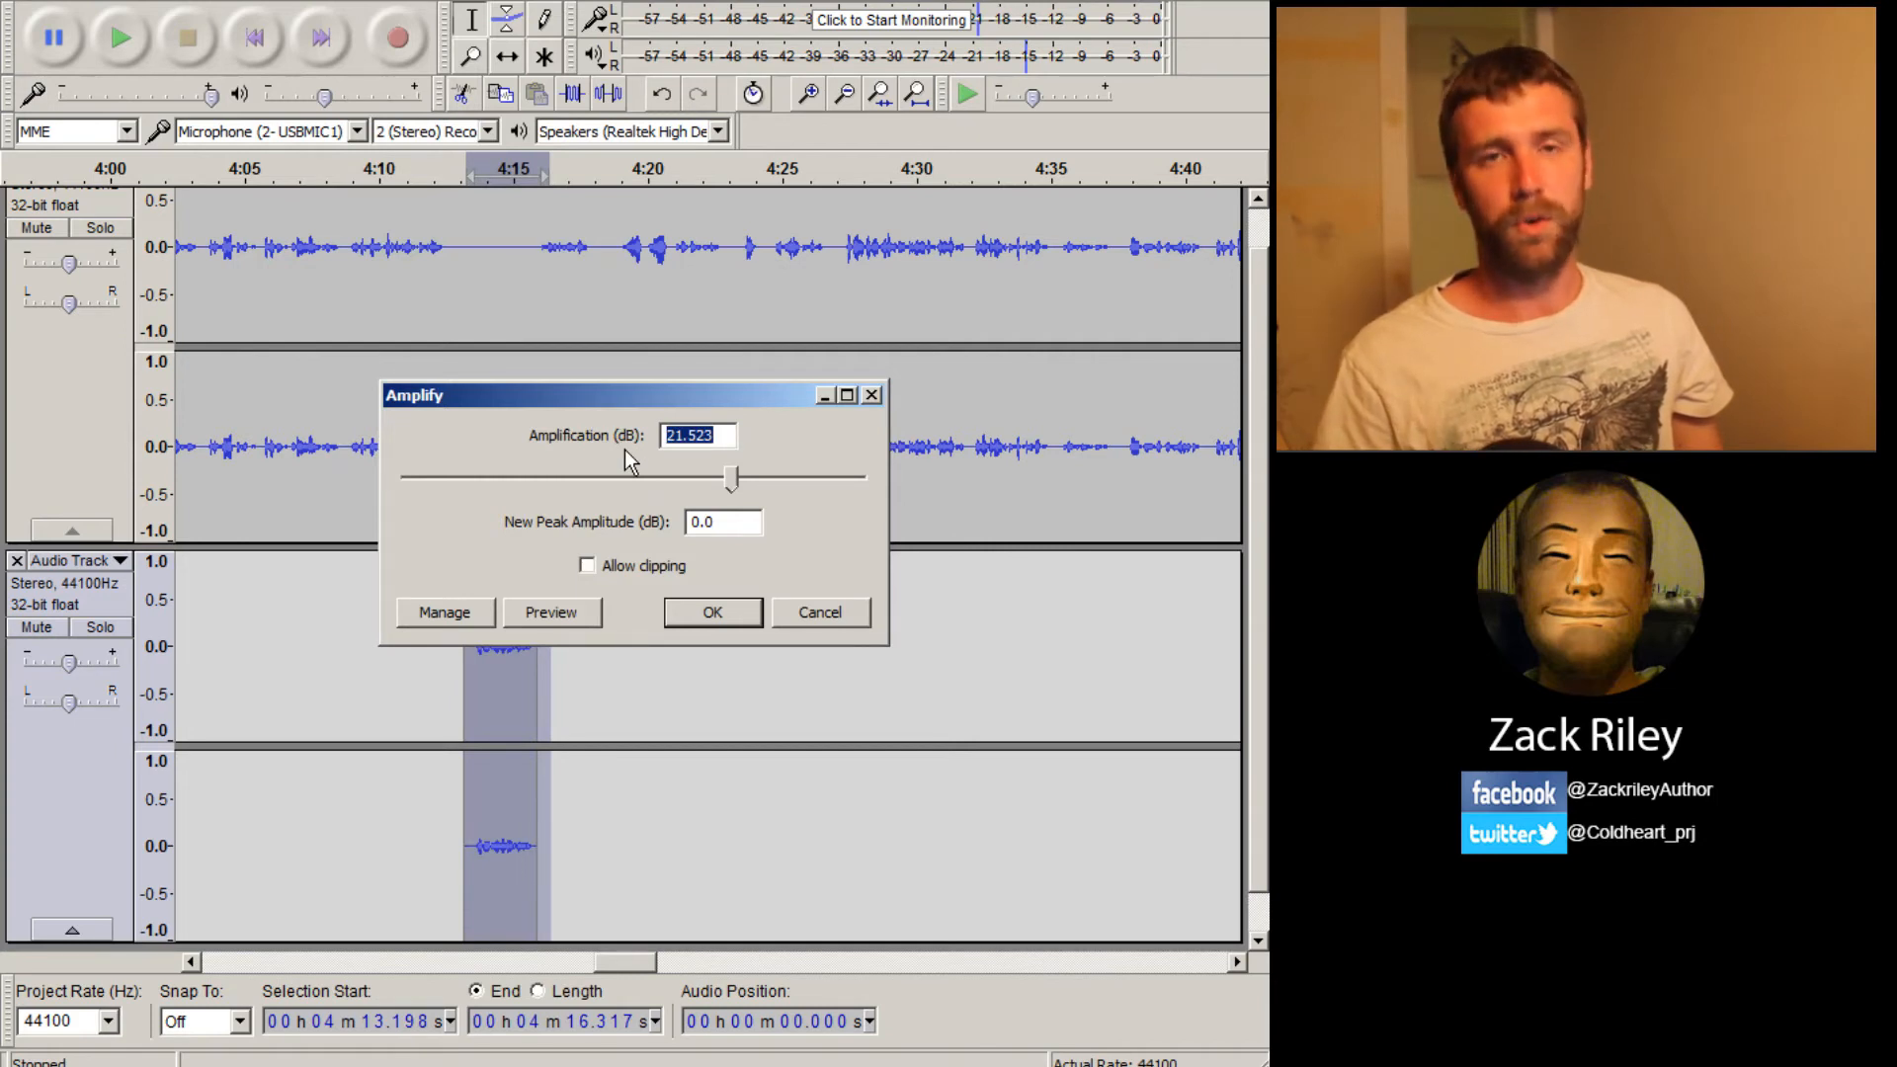
type("2")
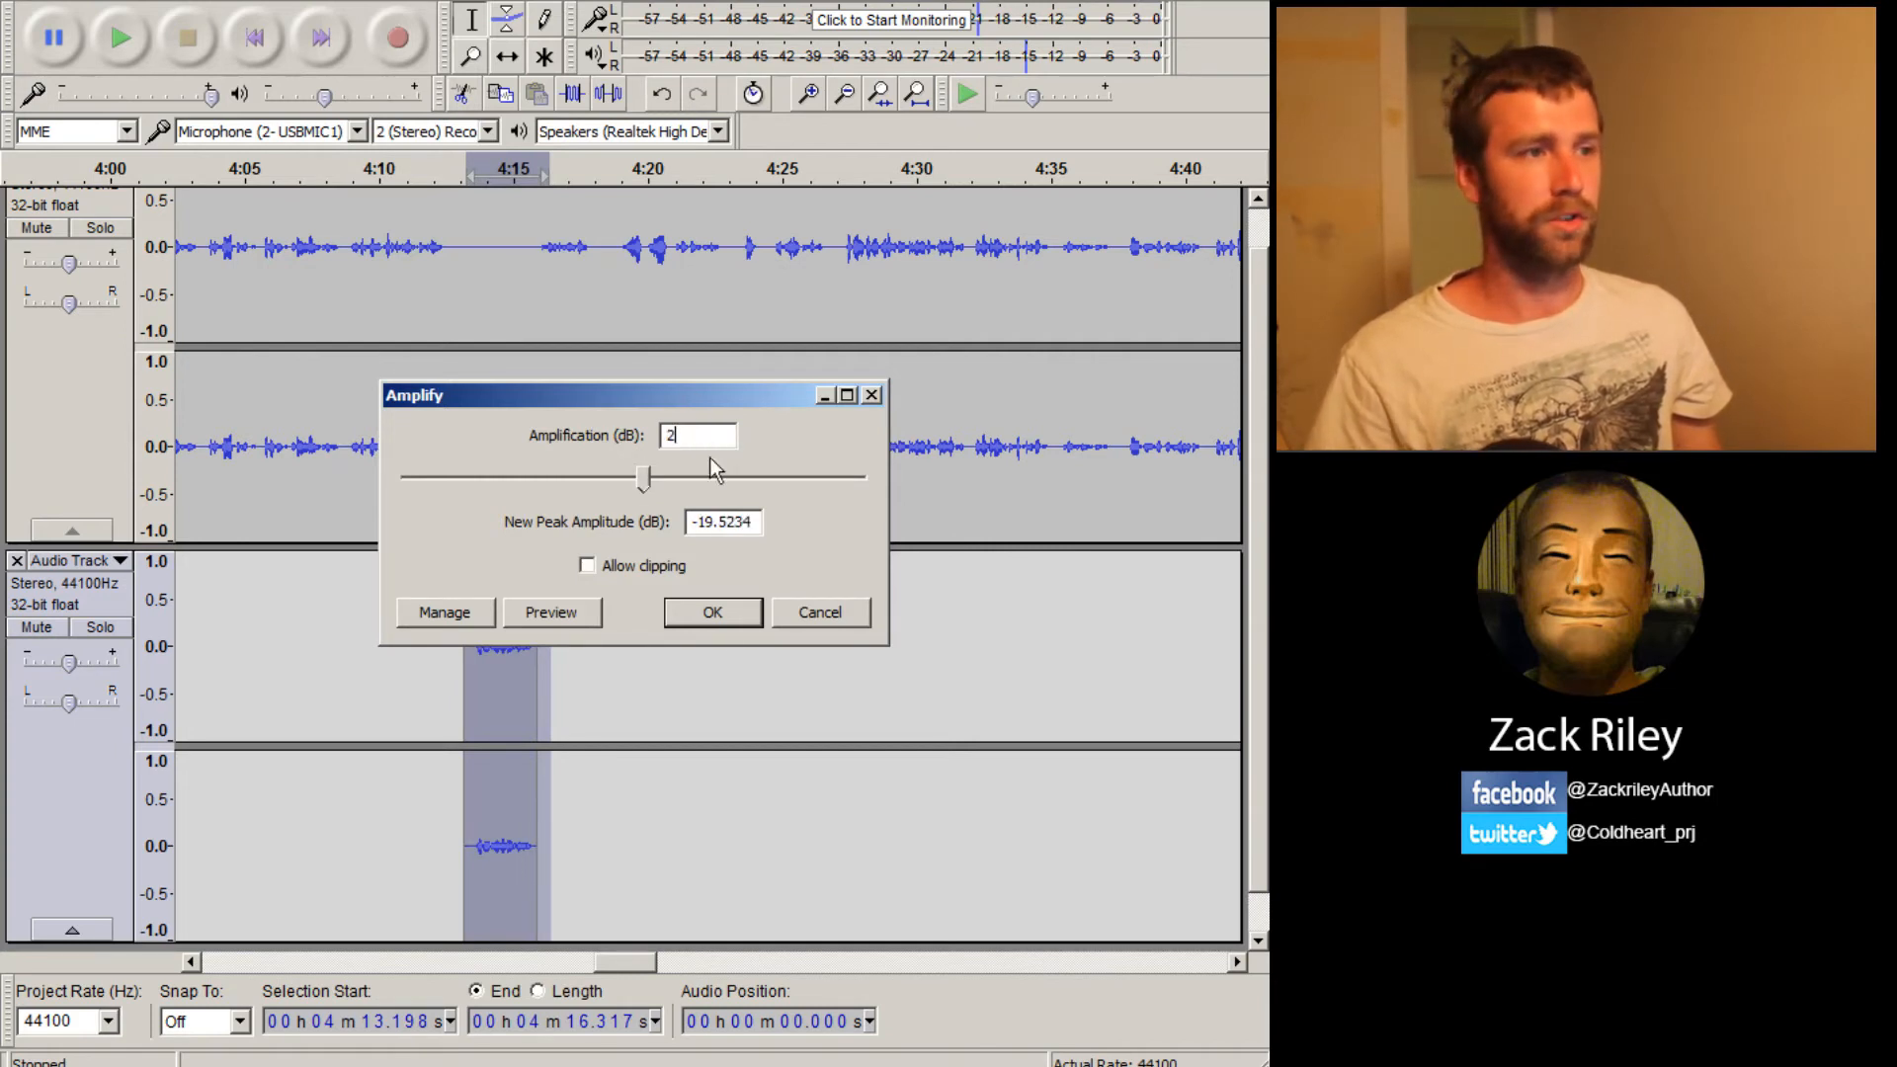
left_click(721, 615)
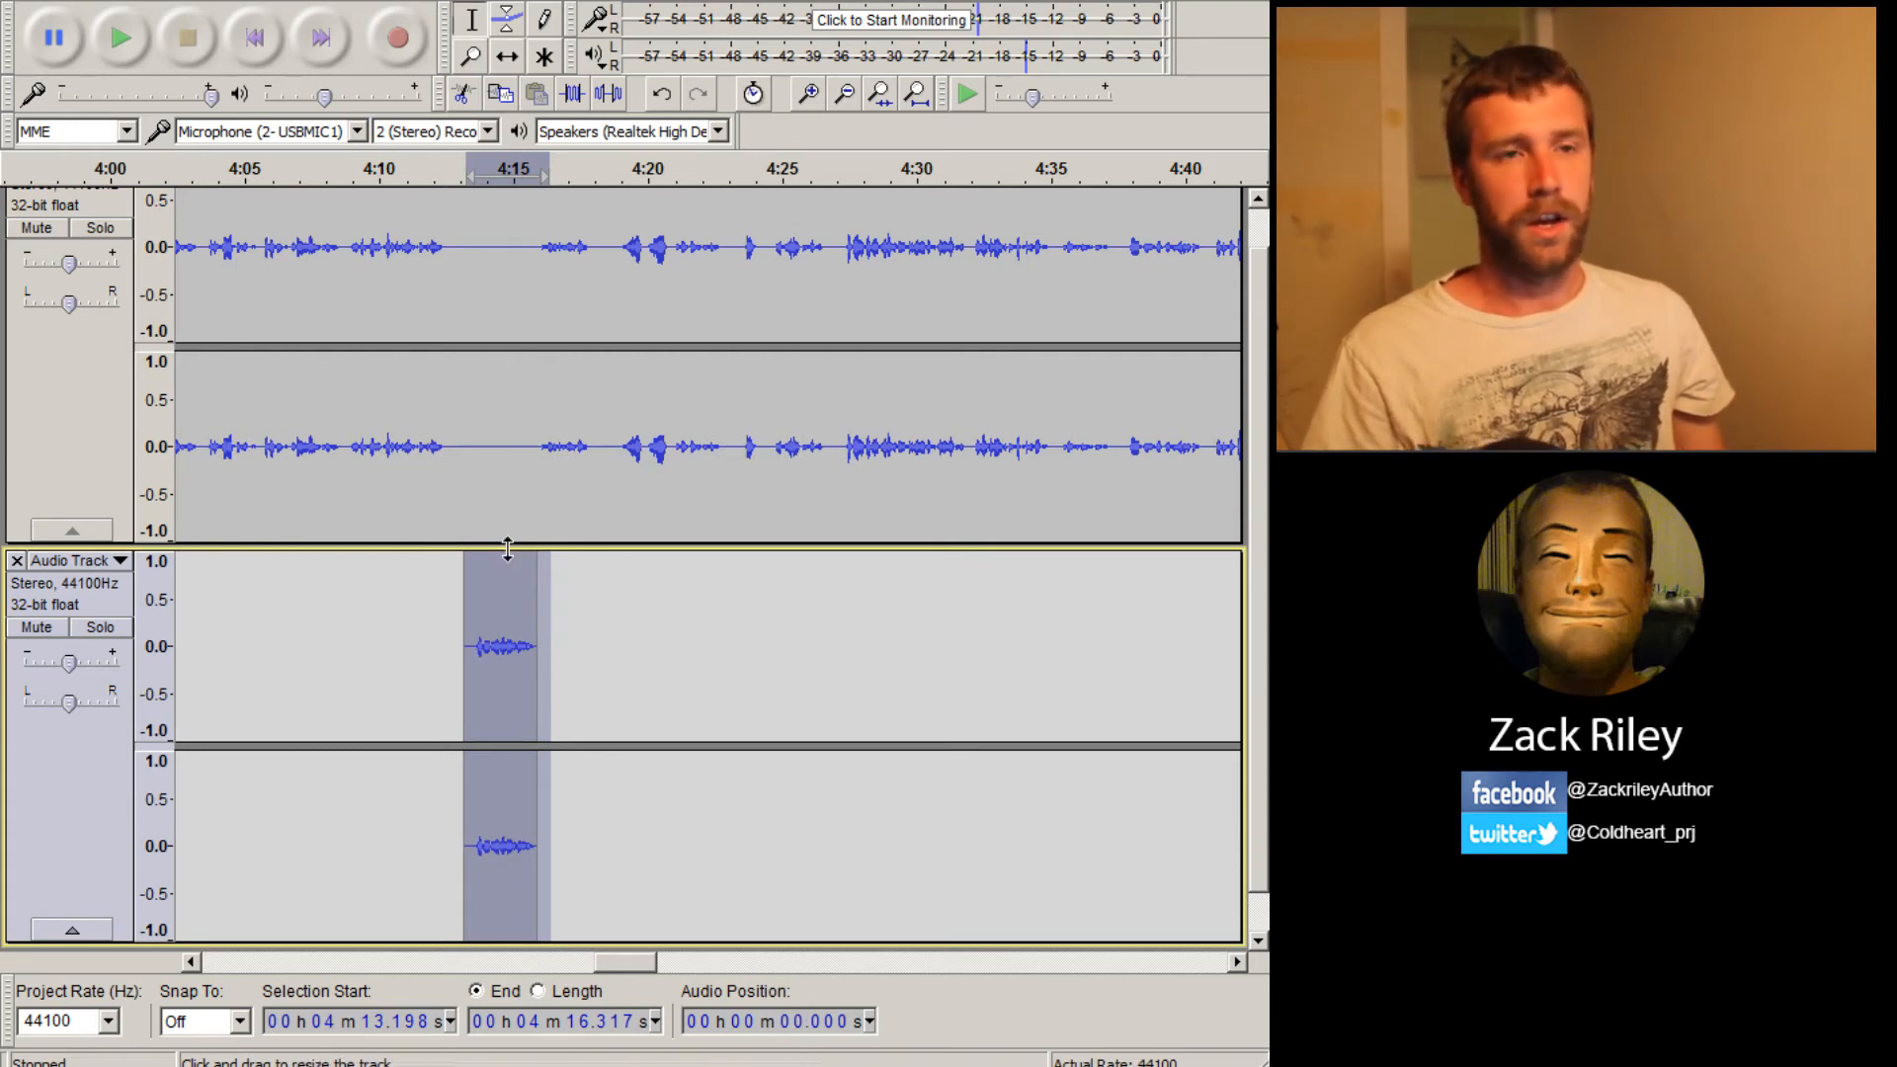
left_click_drag(724, 608, 354, 568)
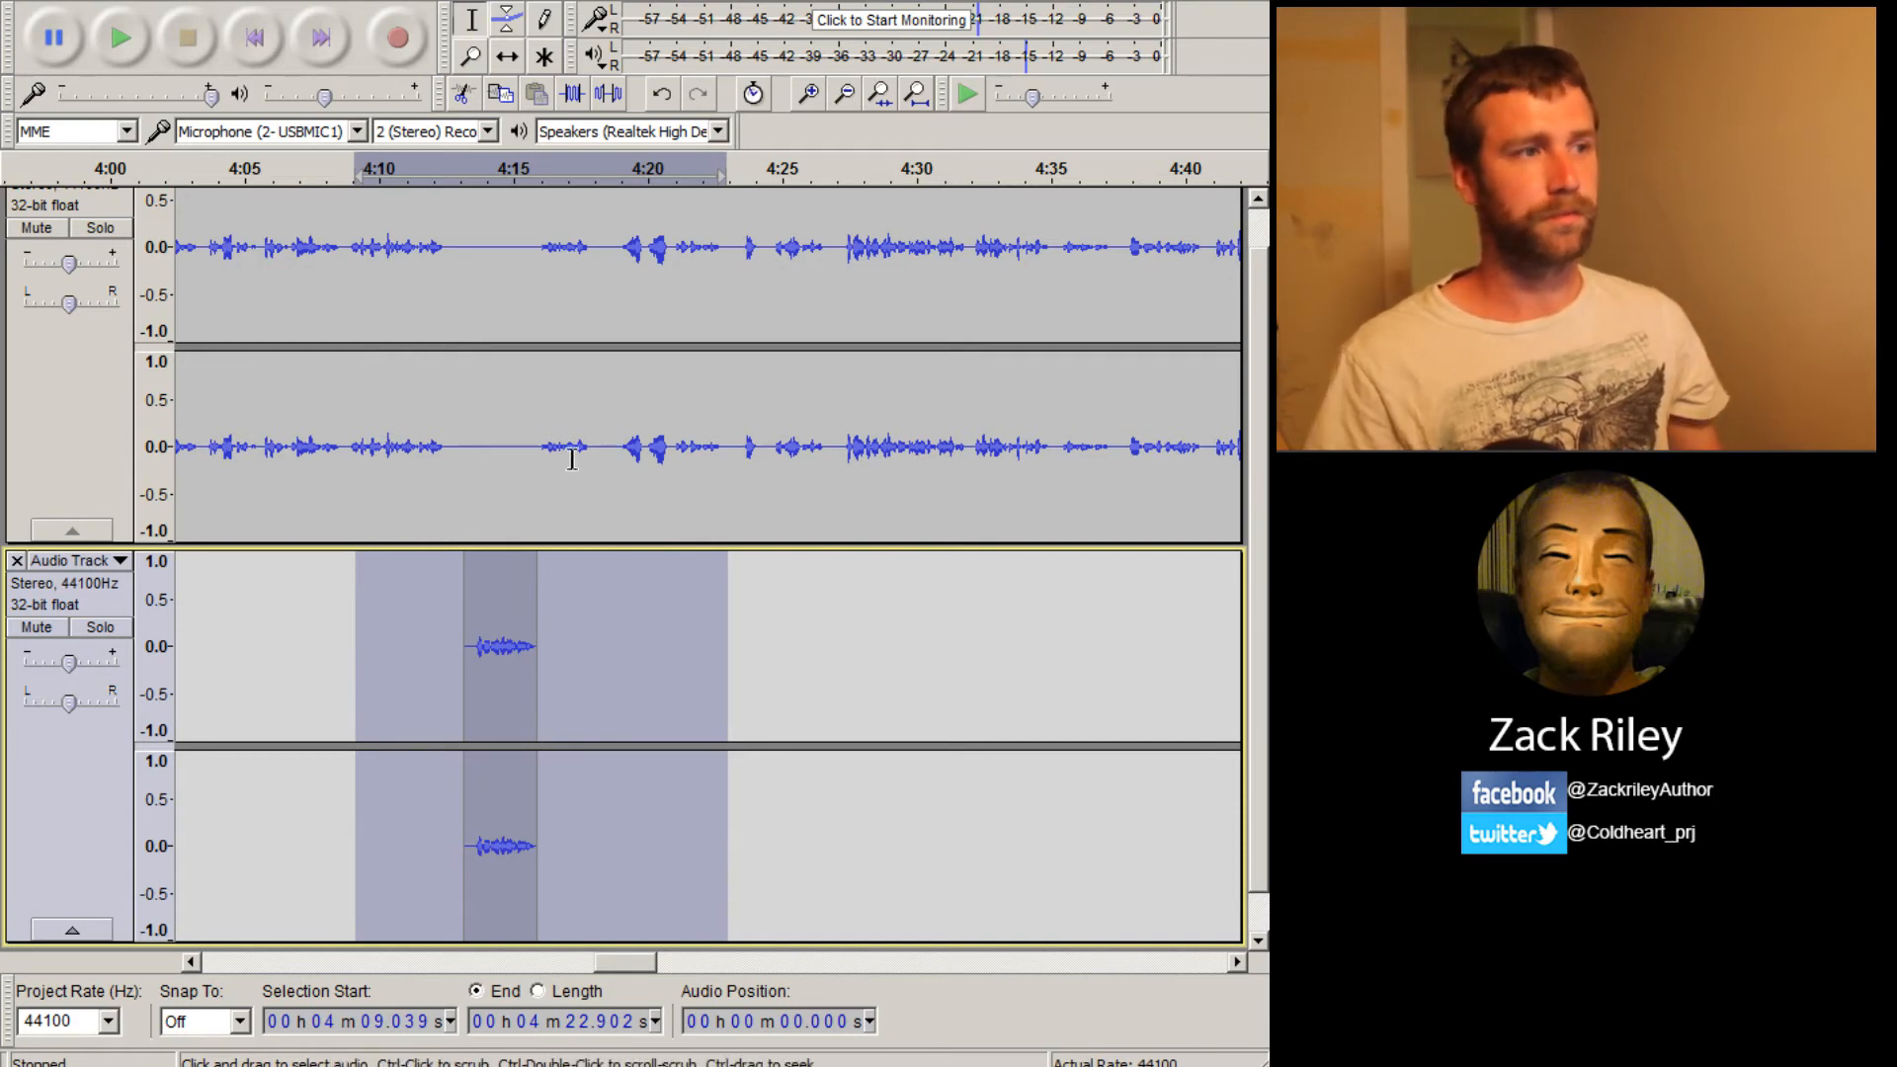
left_click_drag(642, 439, 255, 439)
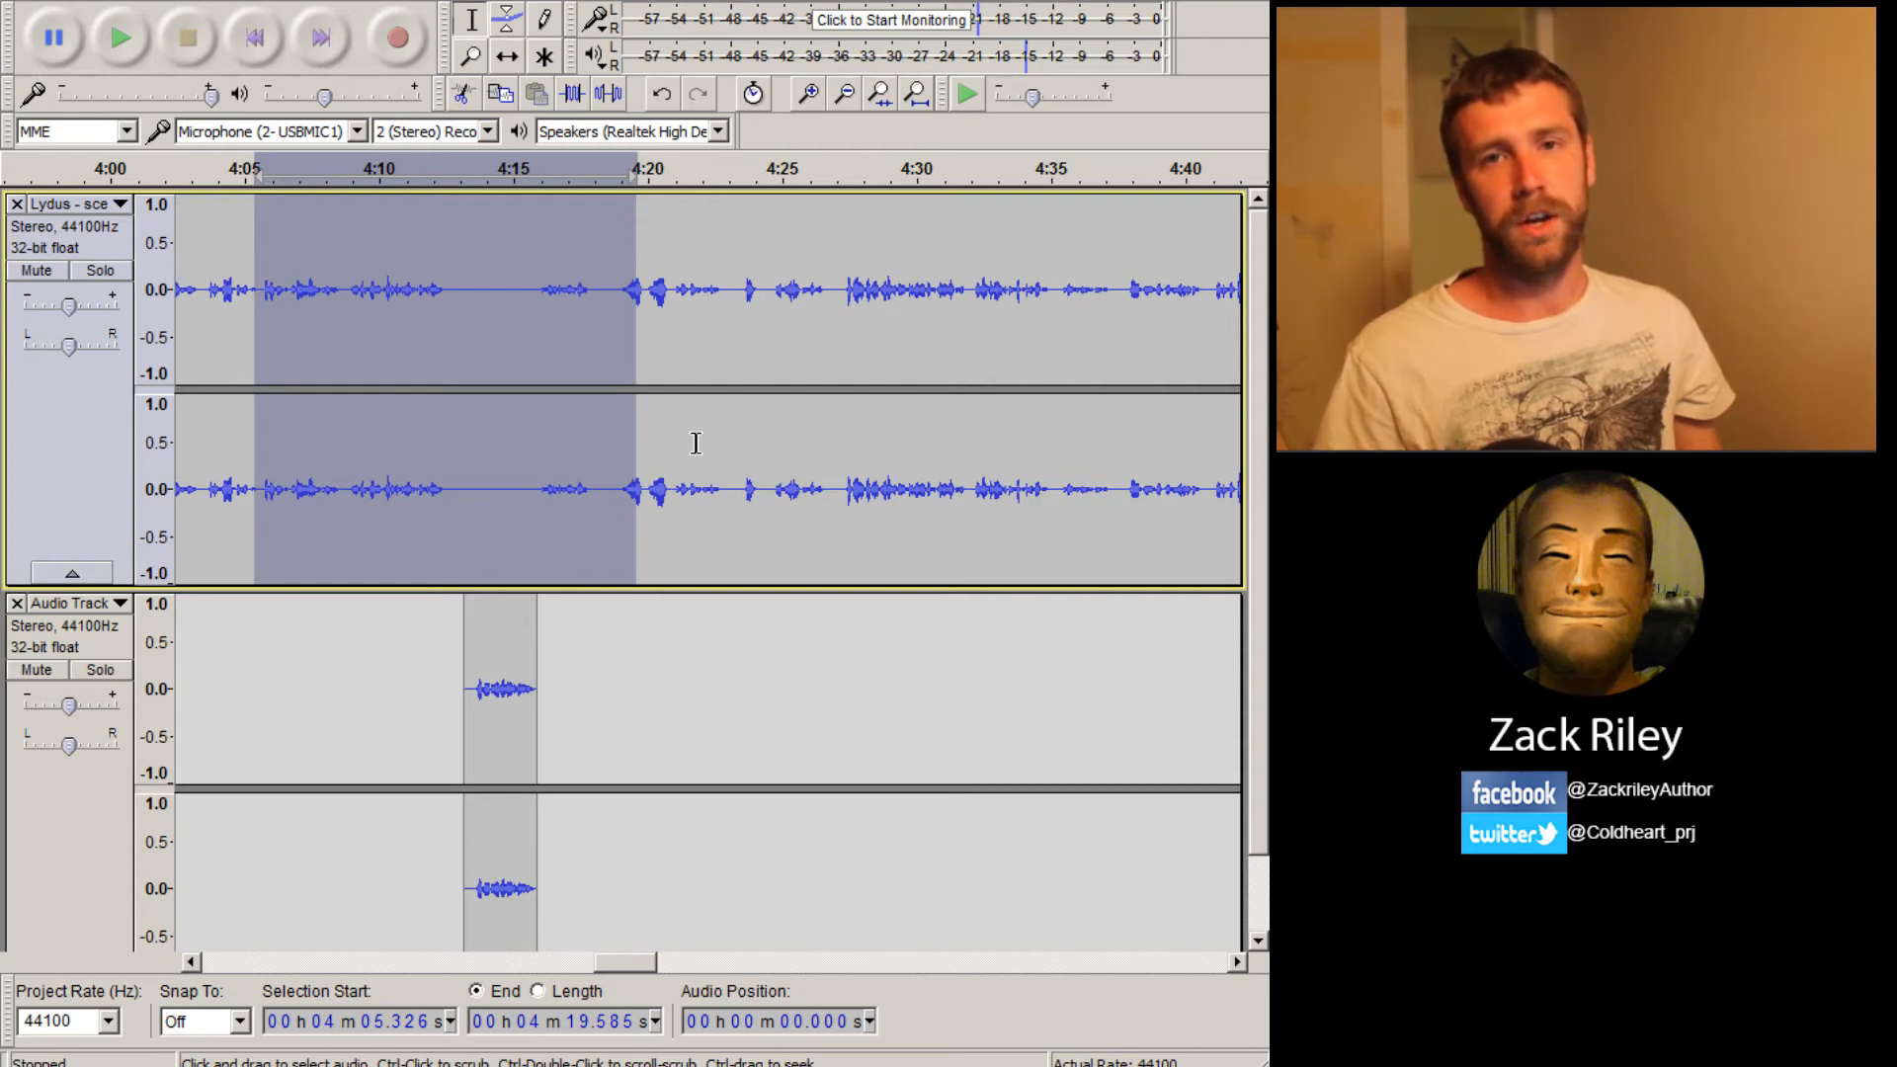
left_click(726, 654)
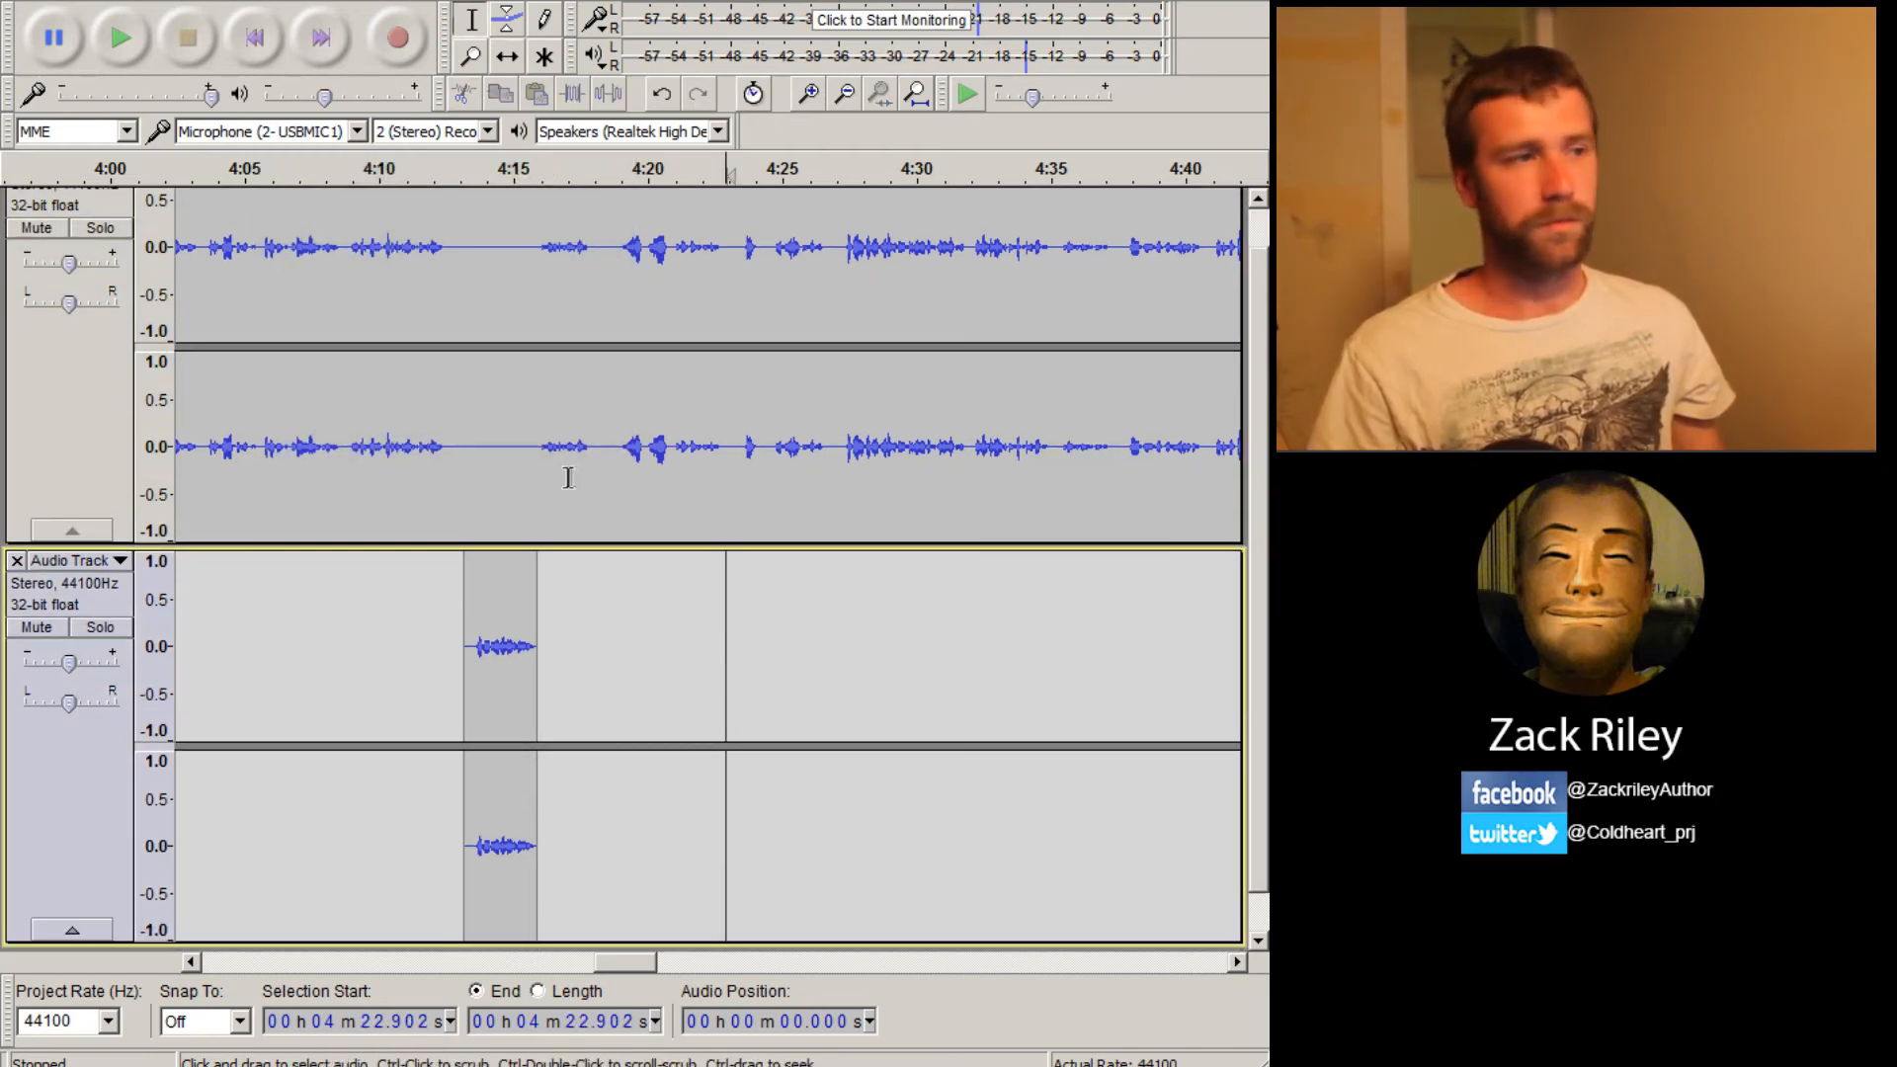
left_click_drag(552, 635, 460, 642)
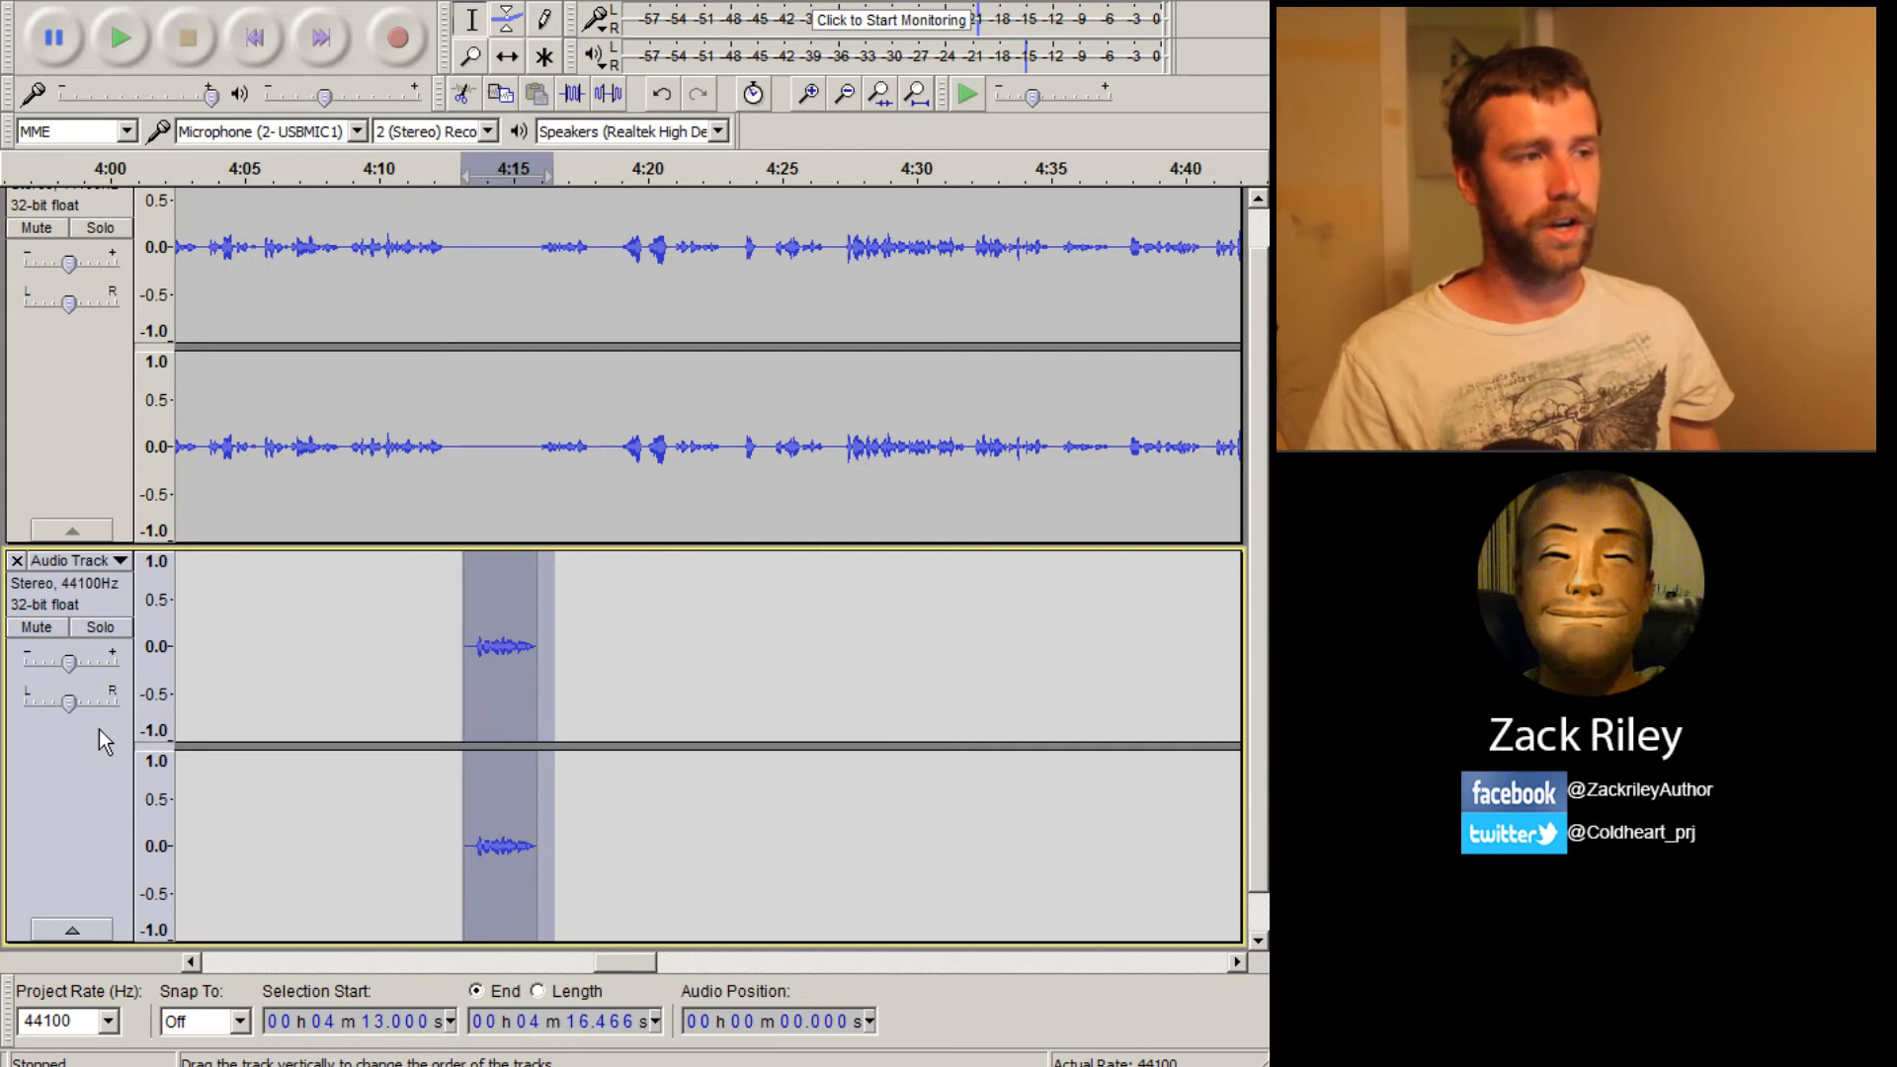
left_click(619, 589)
Cut the whole recorded clip and paste it over the silenced gap in the scene track, about 4:13.3 to 4:15.7
left_click_drag(537, 630, 466, 647)
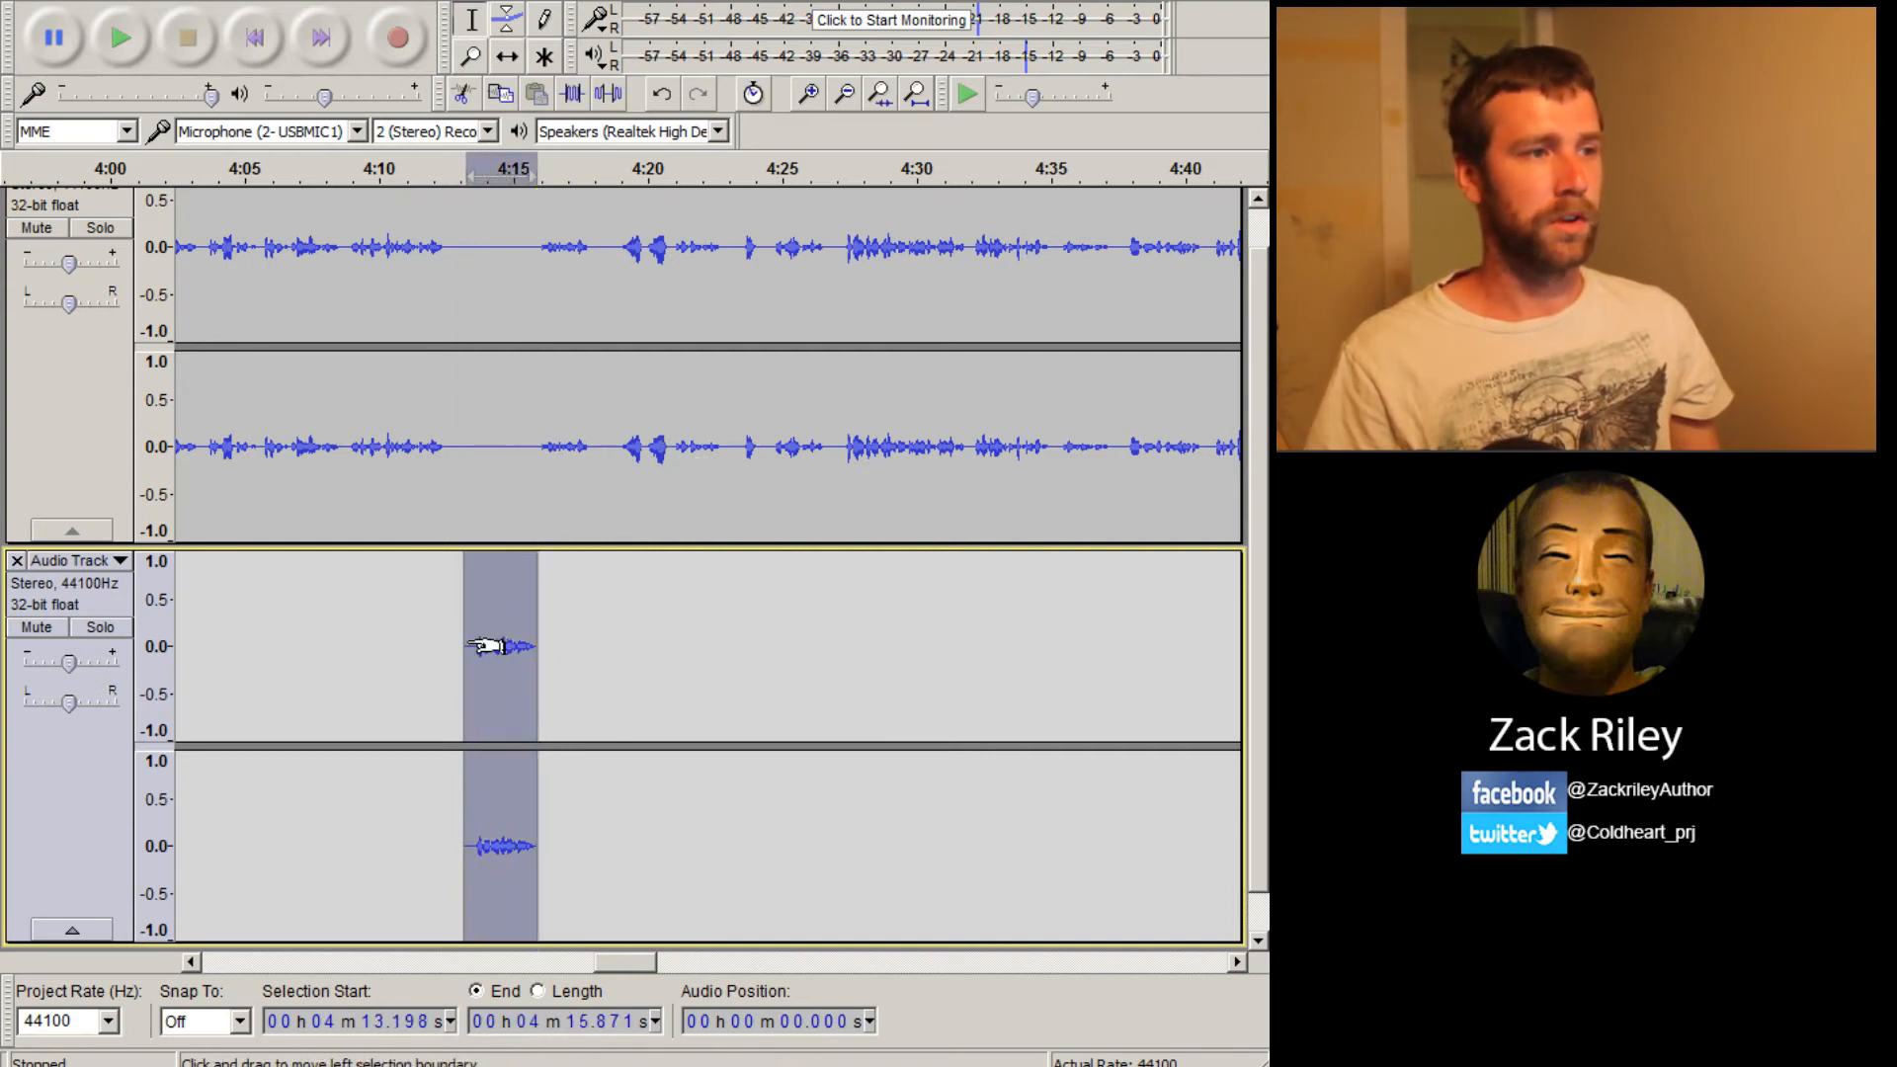
key("ctrl+x")
left_click_drag(468, 443, 532, 442)
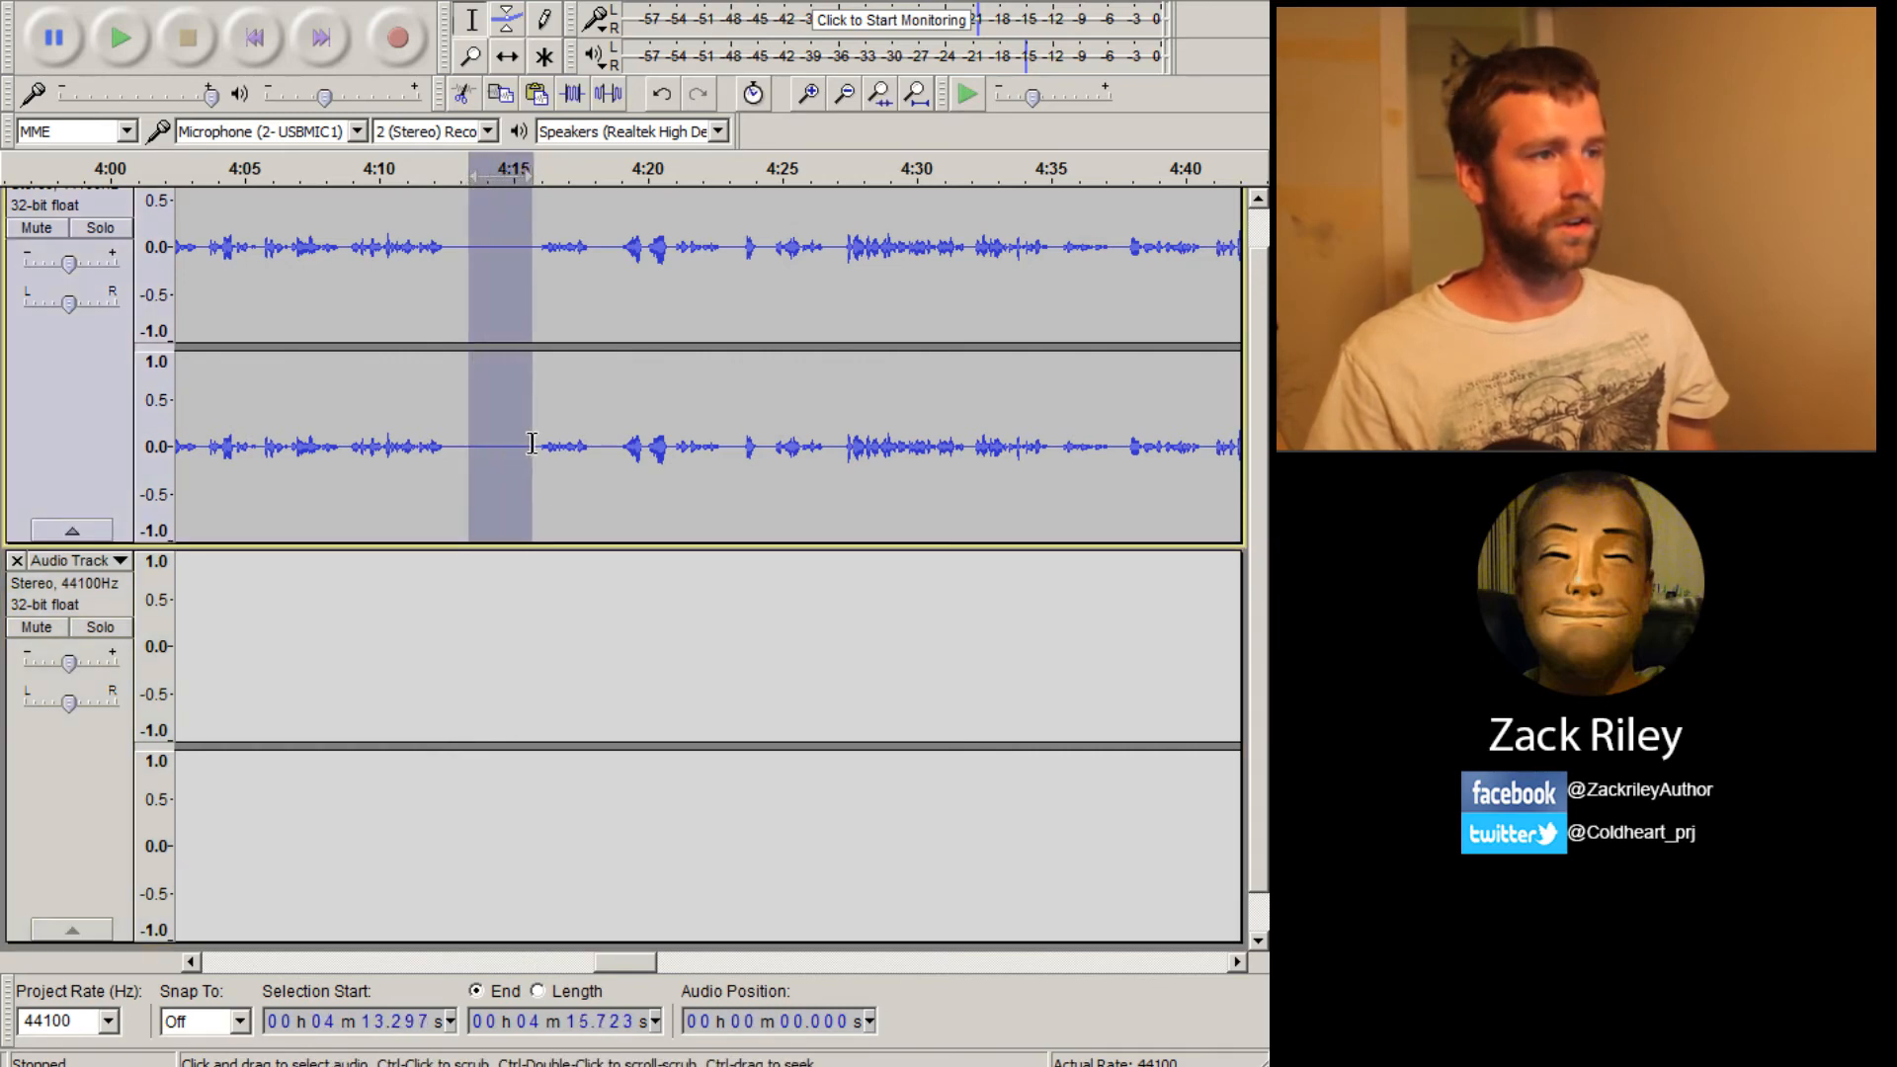
key("ctrl+v")
Examine the pasted line in the scene track, and place the cursor just before it at about 4:12
left_click(608, 623)
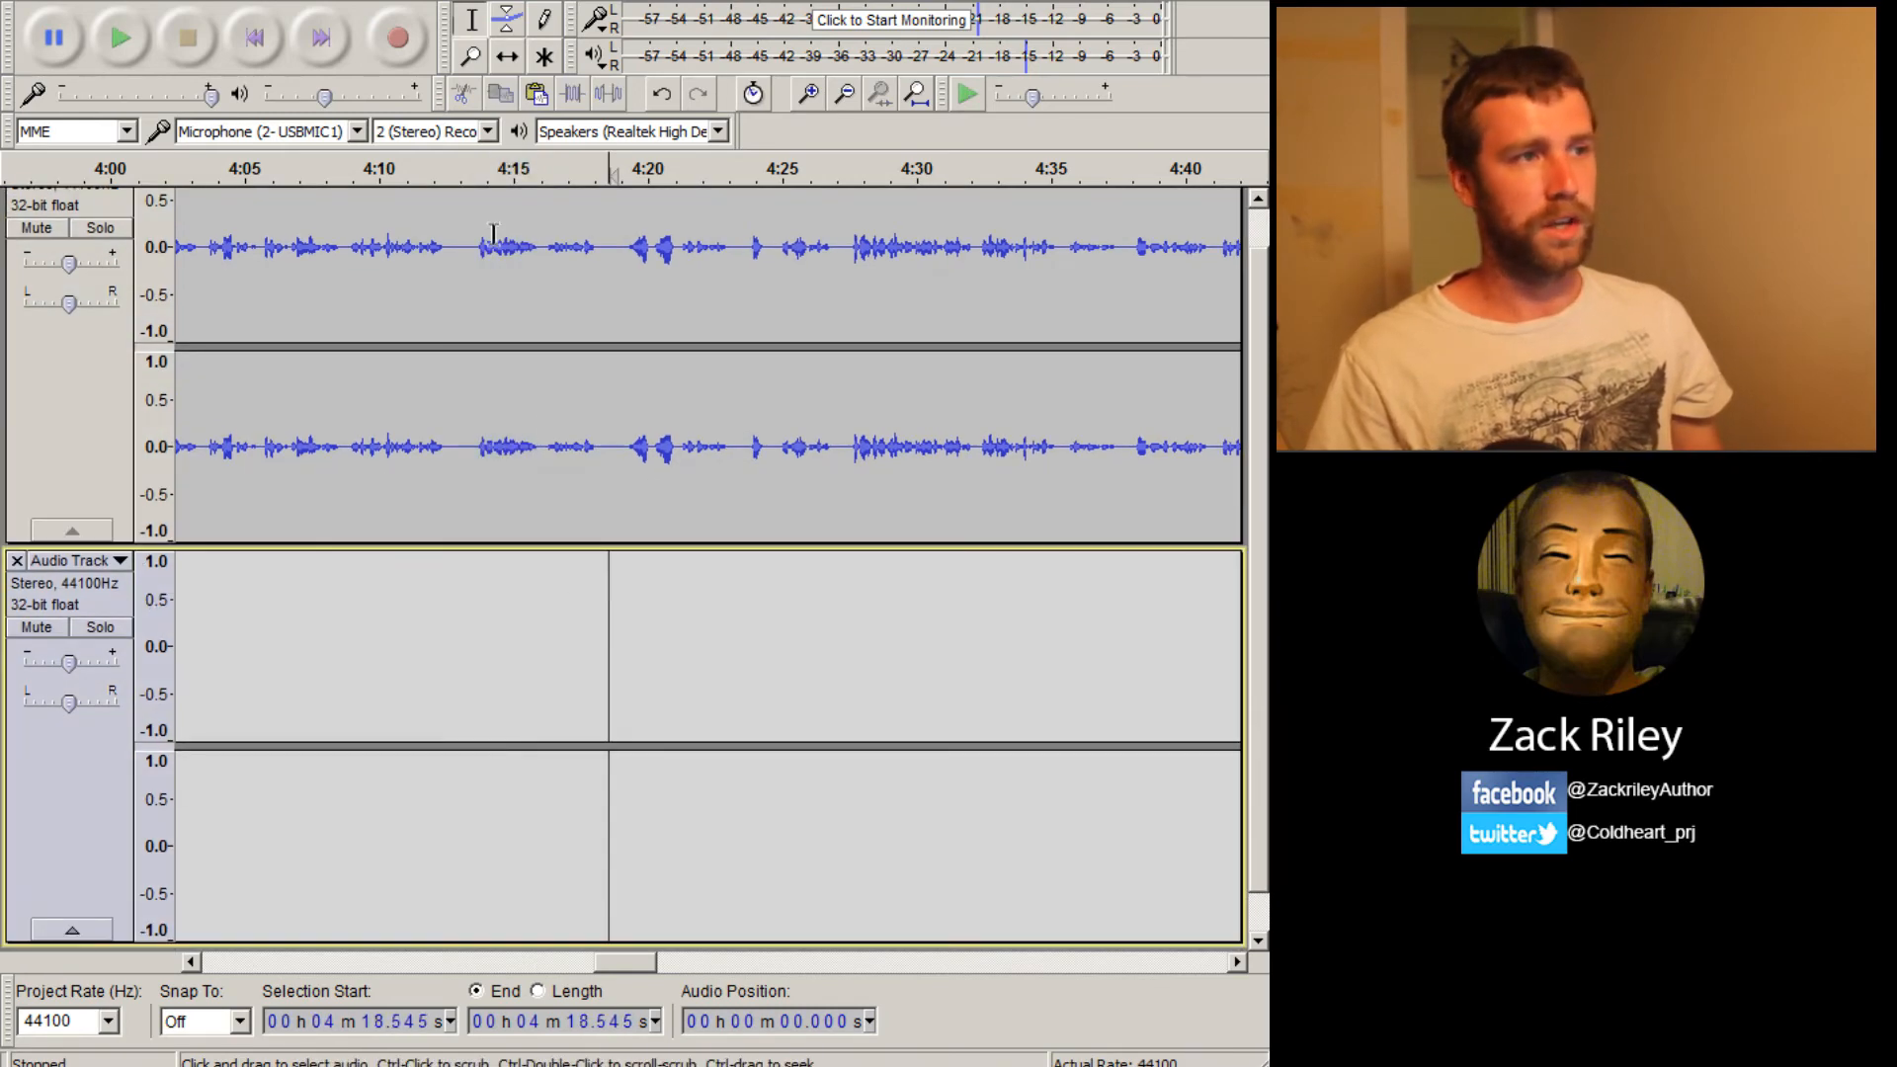
left_click_drag(593, 245, 376, 244)
scroll(377, 244, "up", 1)
left_click(442, 289)
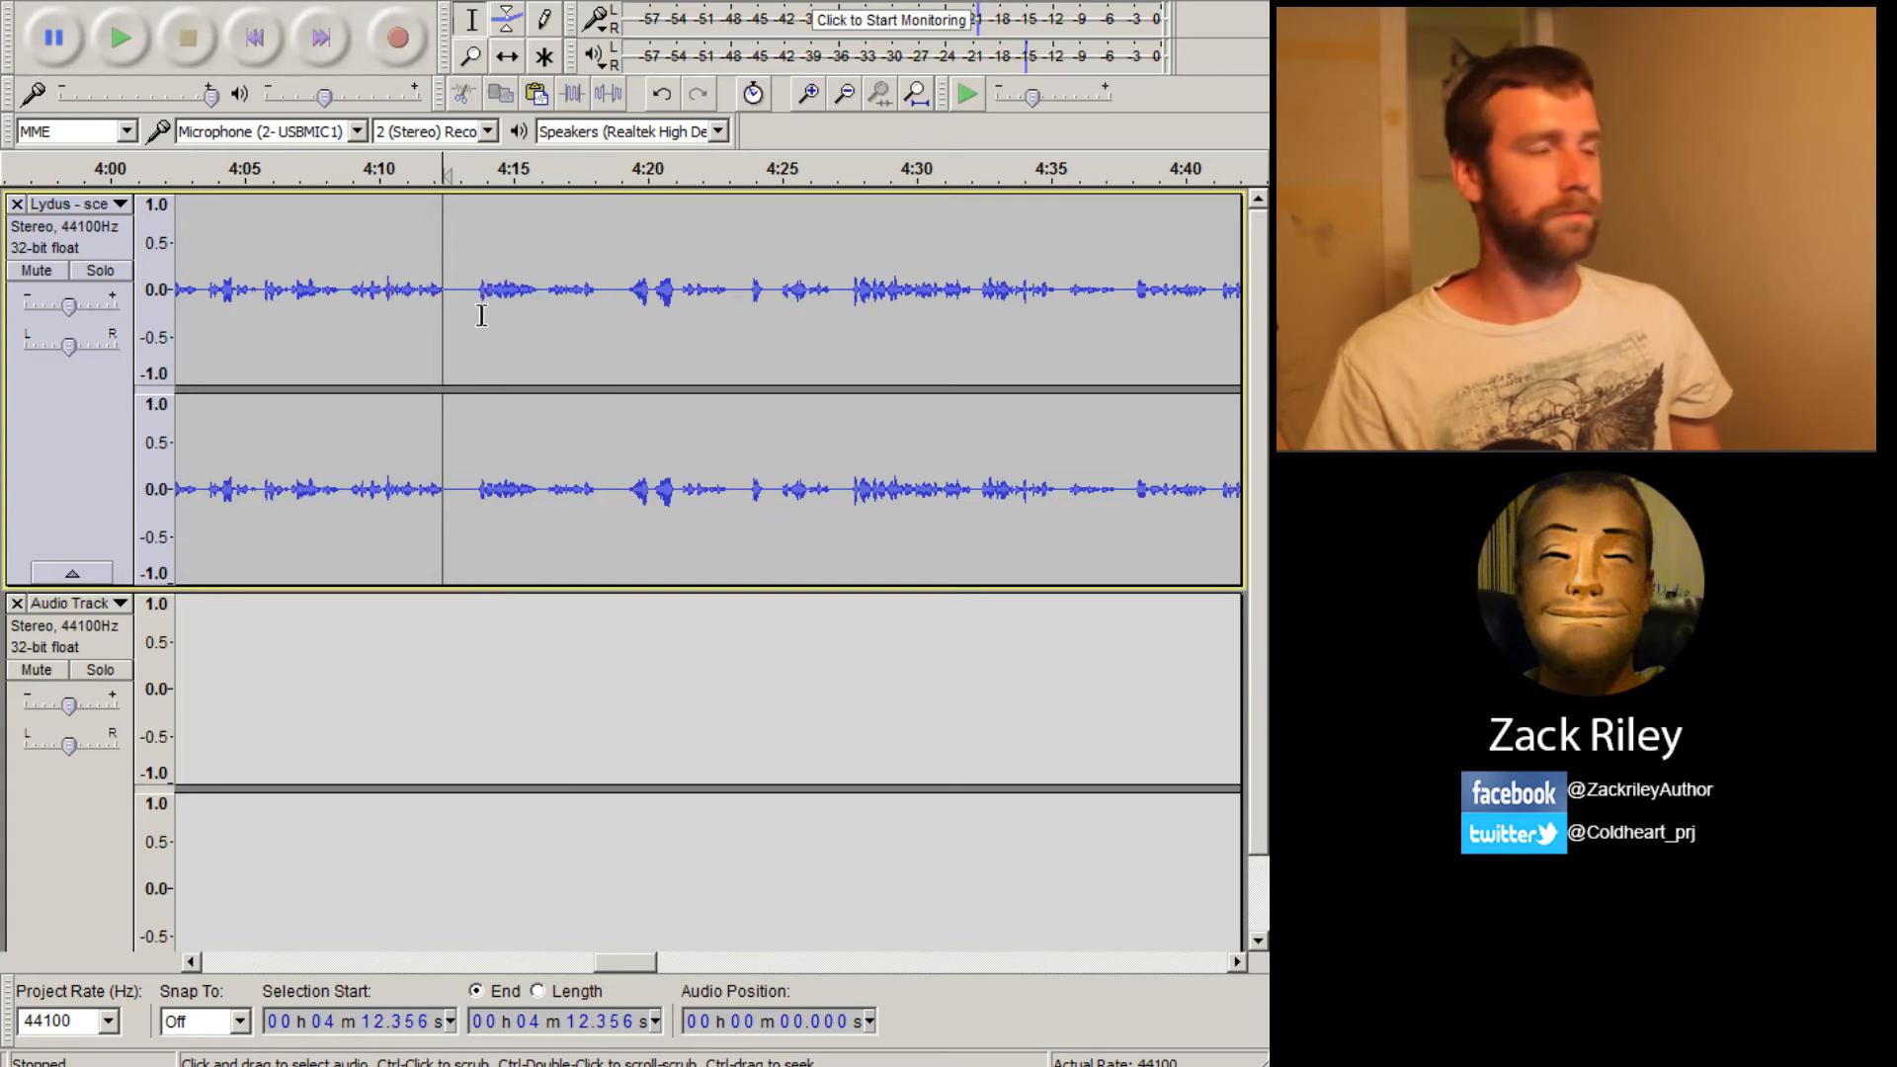
Remove the emptied recorded audio track from the project
left_click(469, 648)
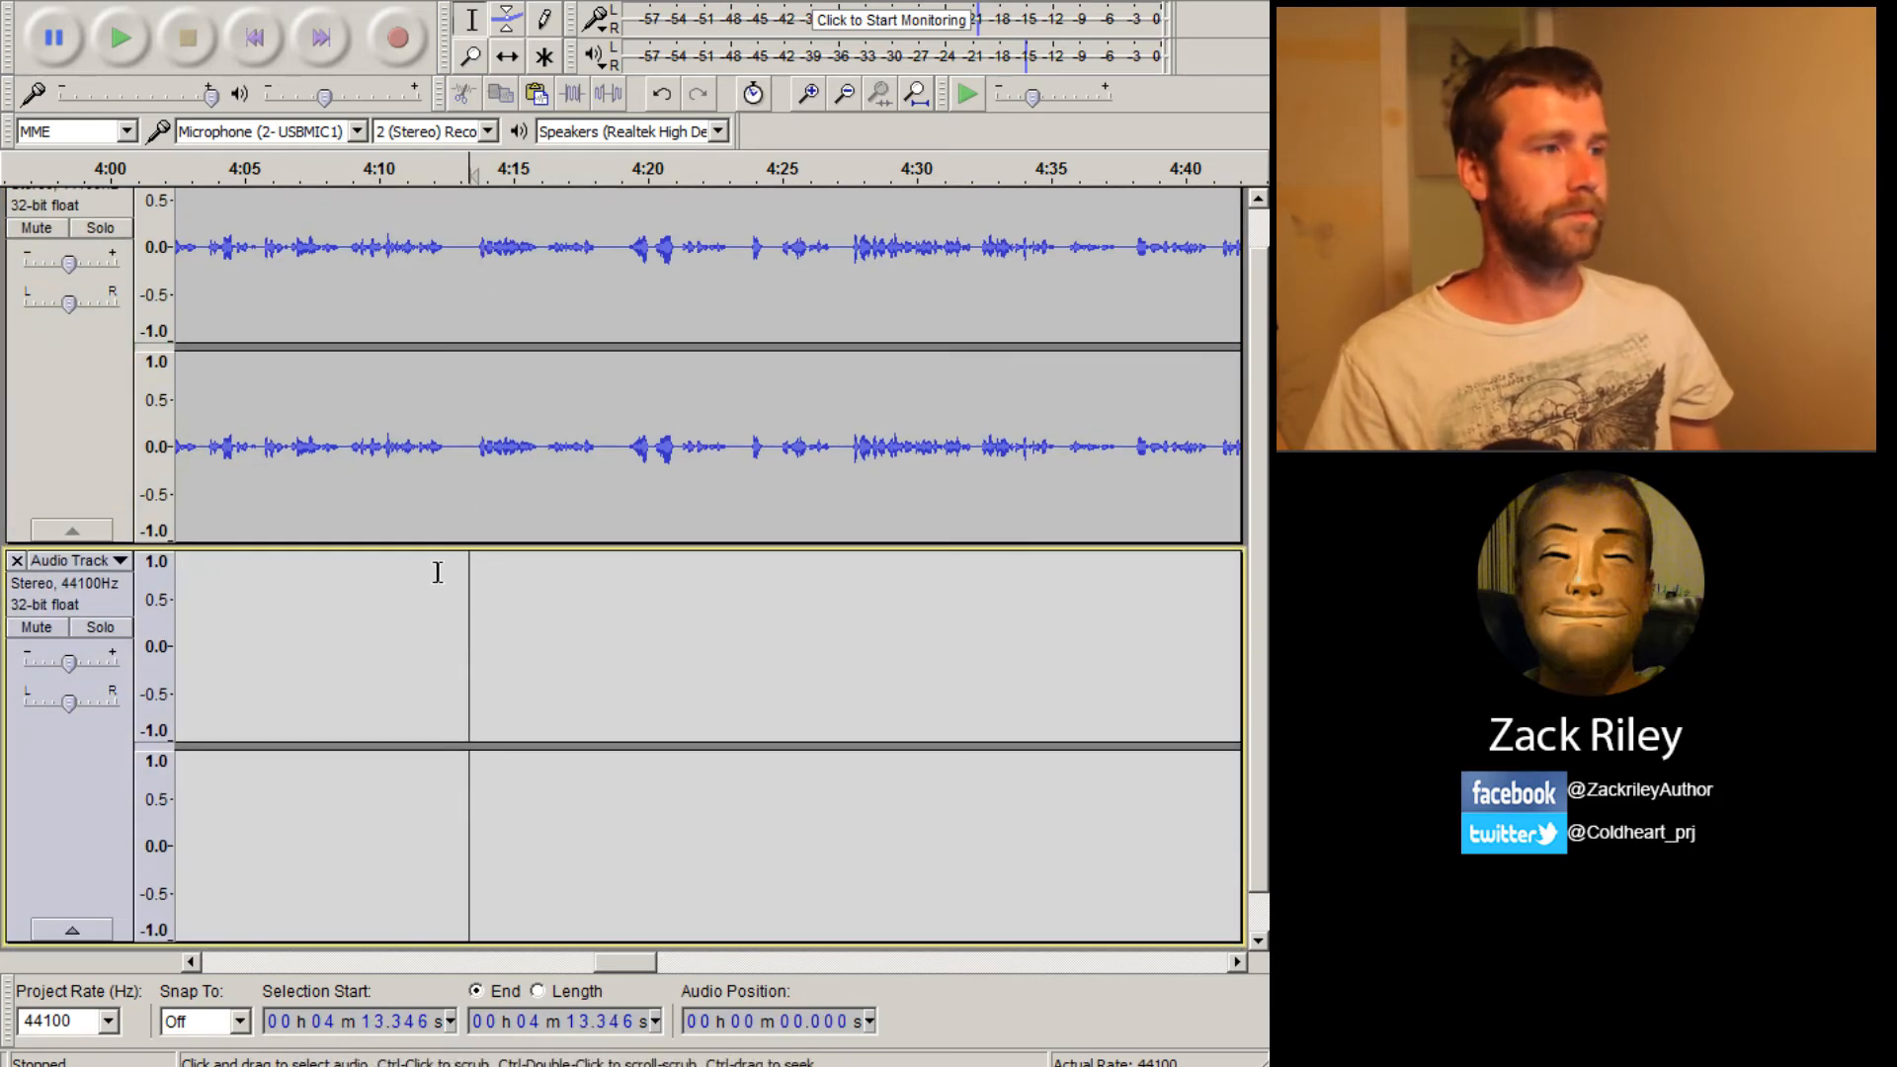
scroll(436, 563, "up", 1)
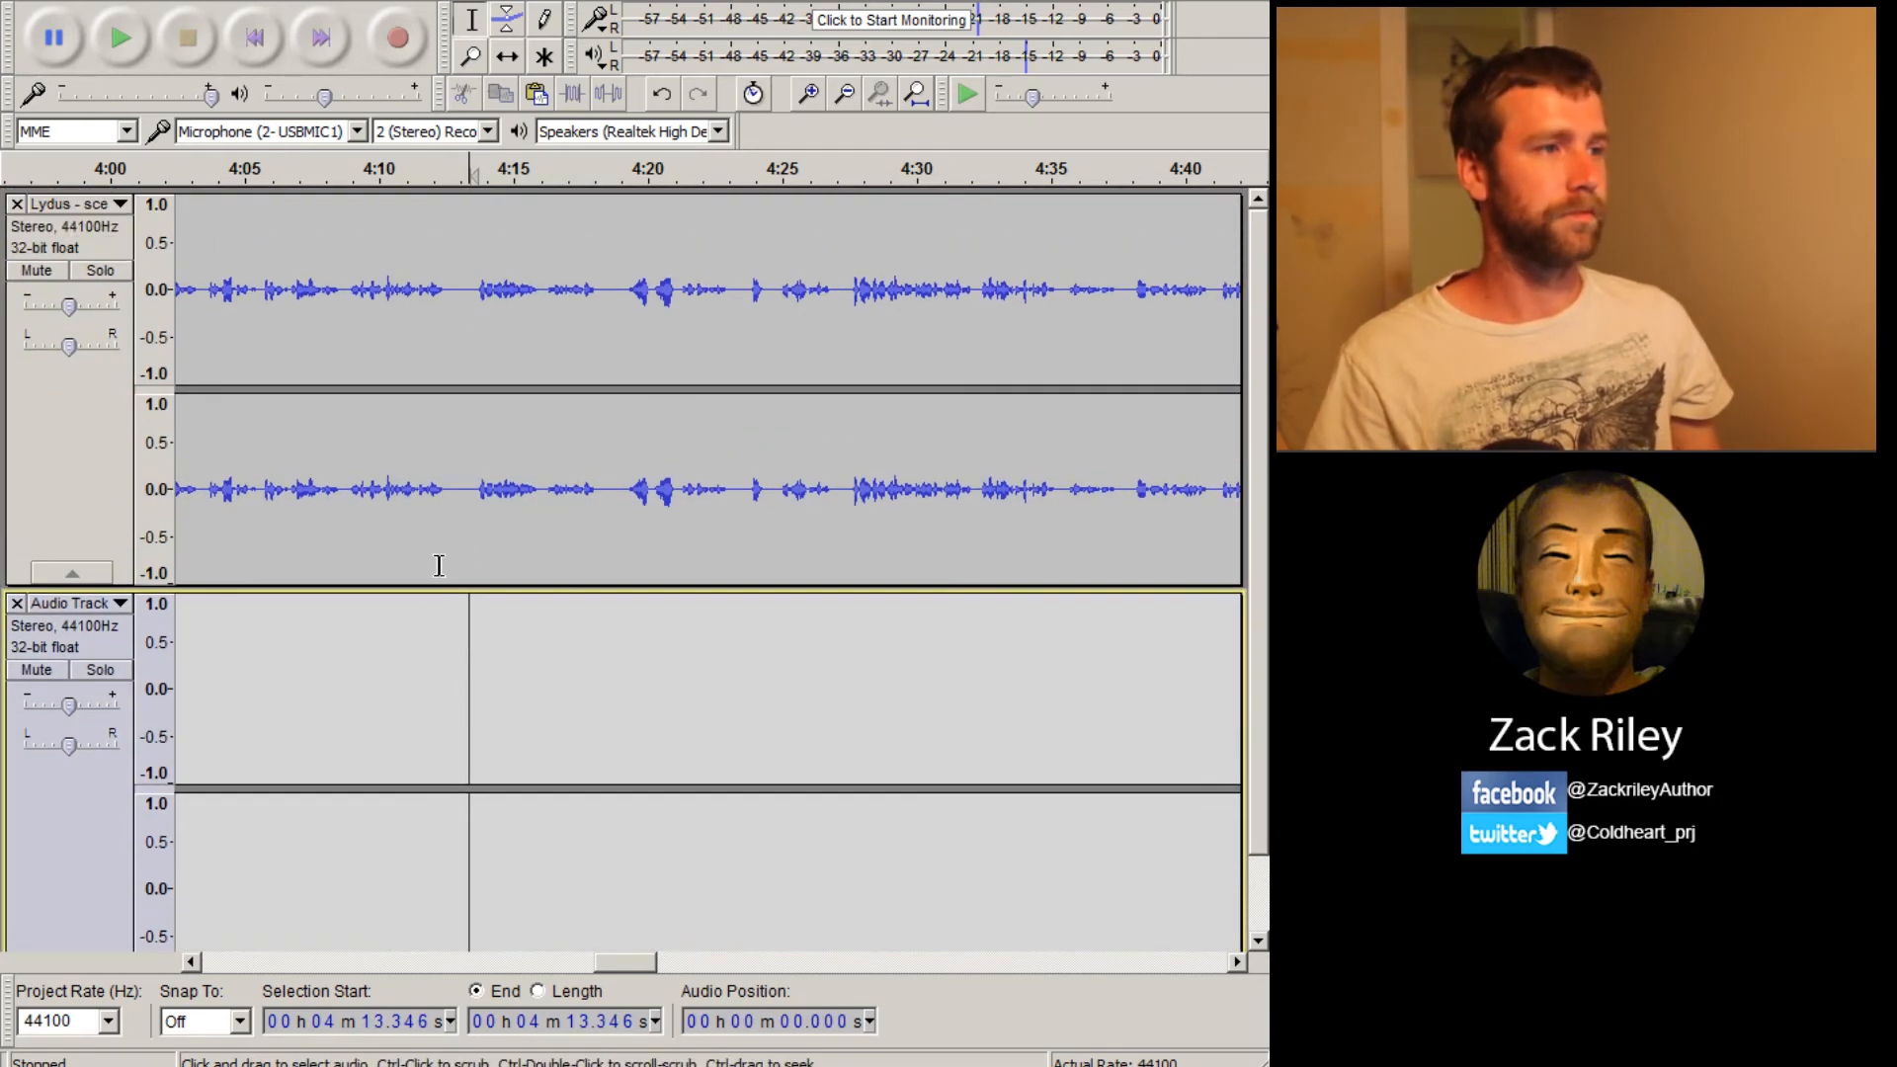
left_click(17, 604)
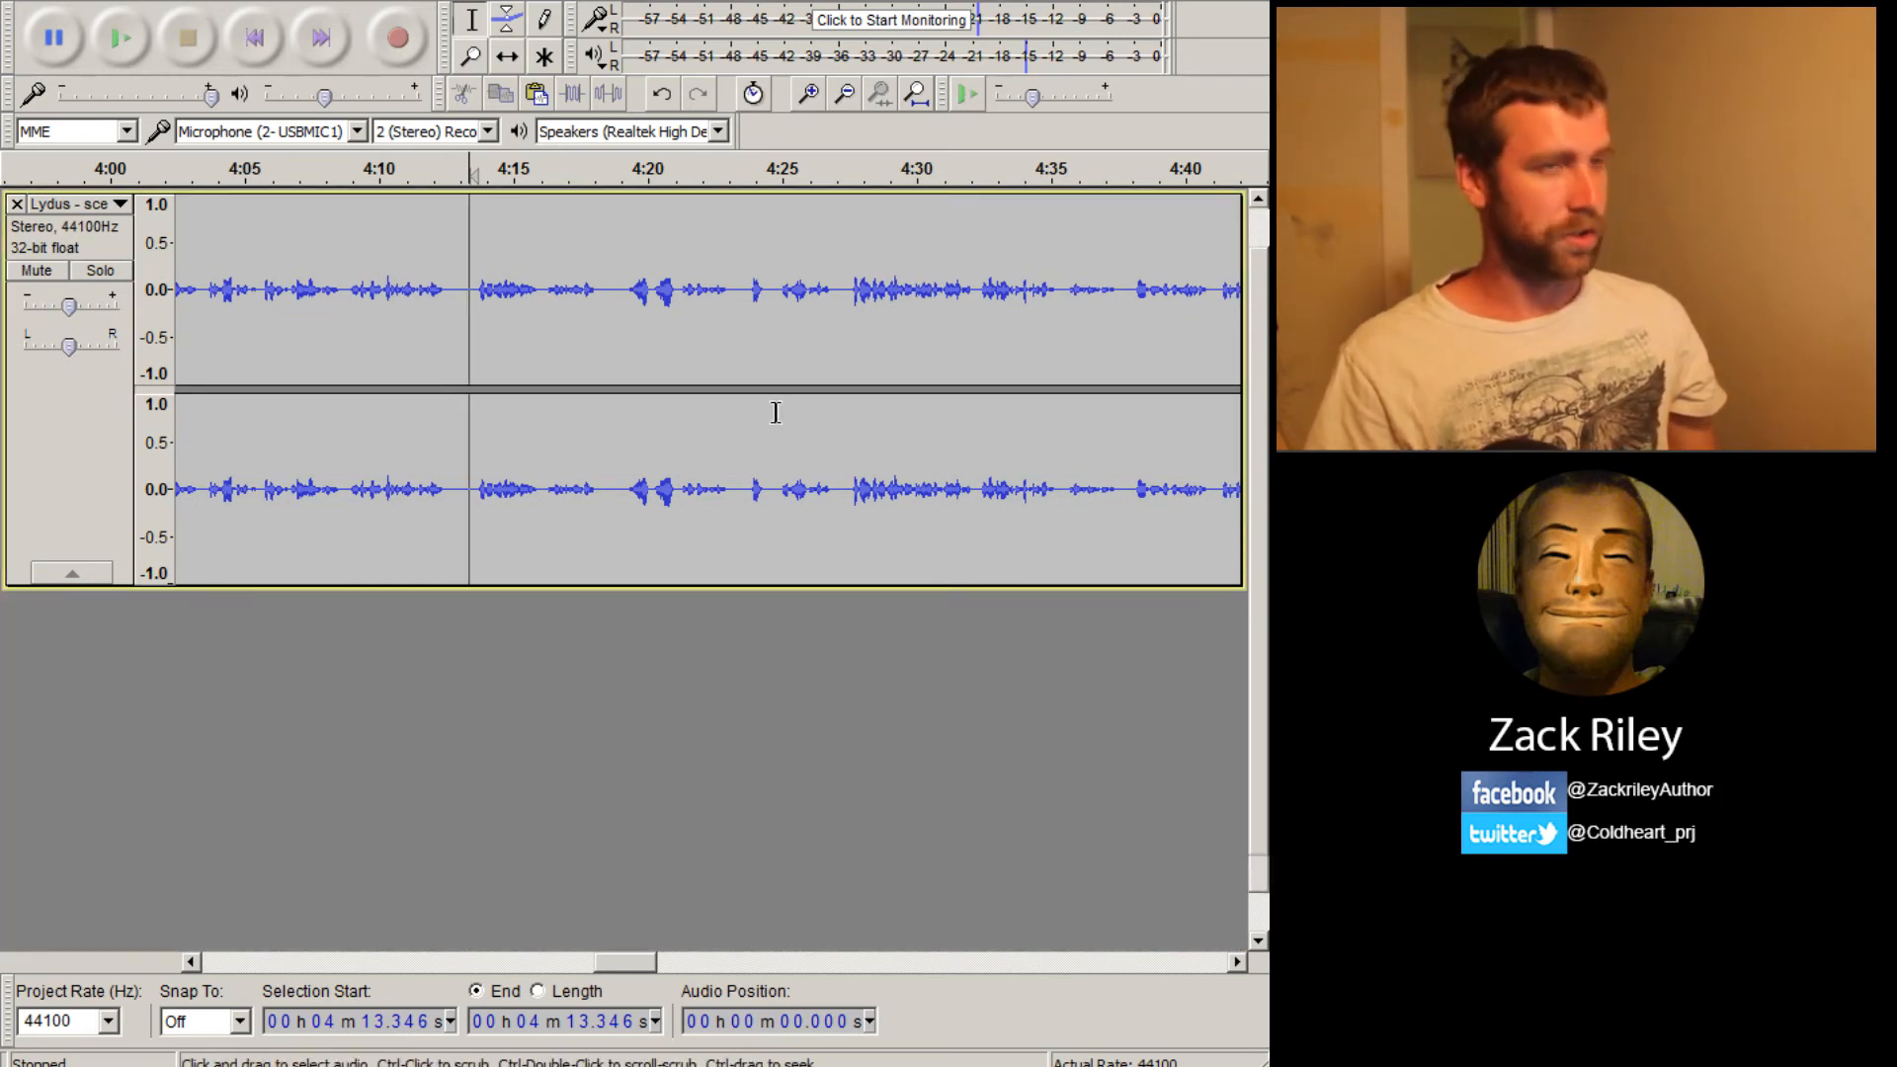
Undo the track removal, the paste and the cut, and select the whole clip in the recorded track
key("ctrl+z")
key("ctrl+z")
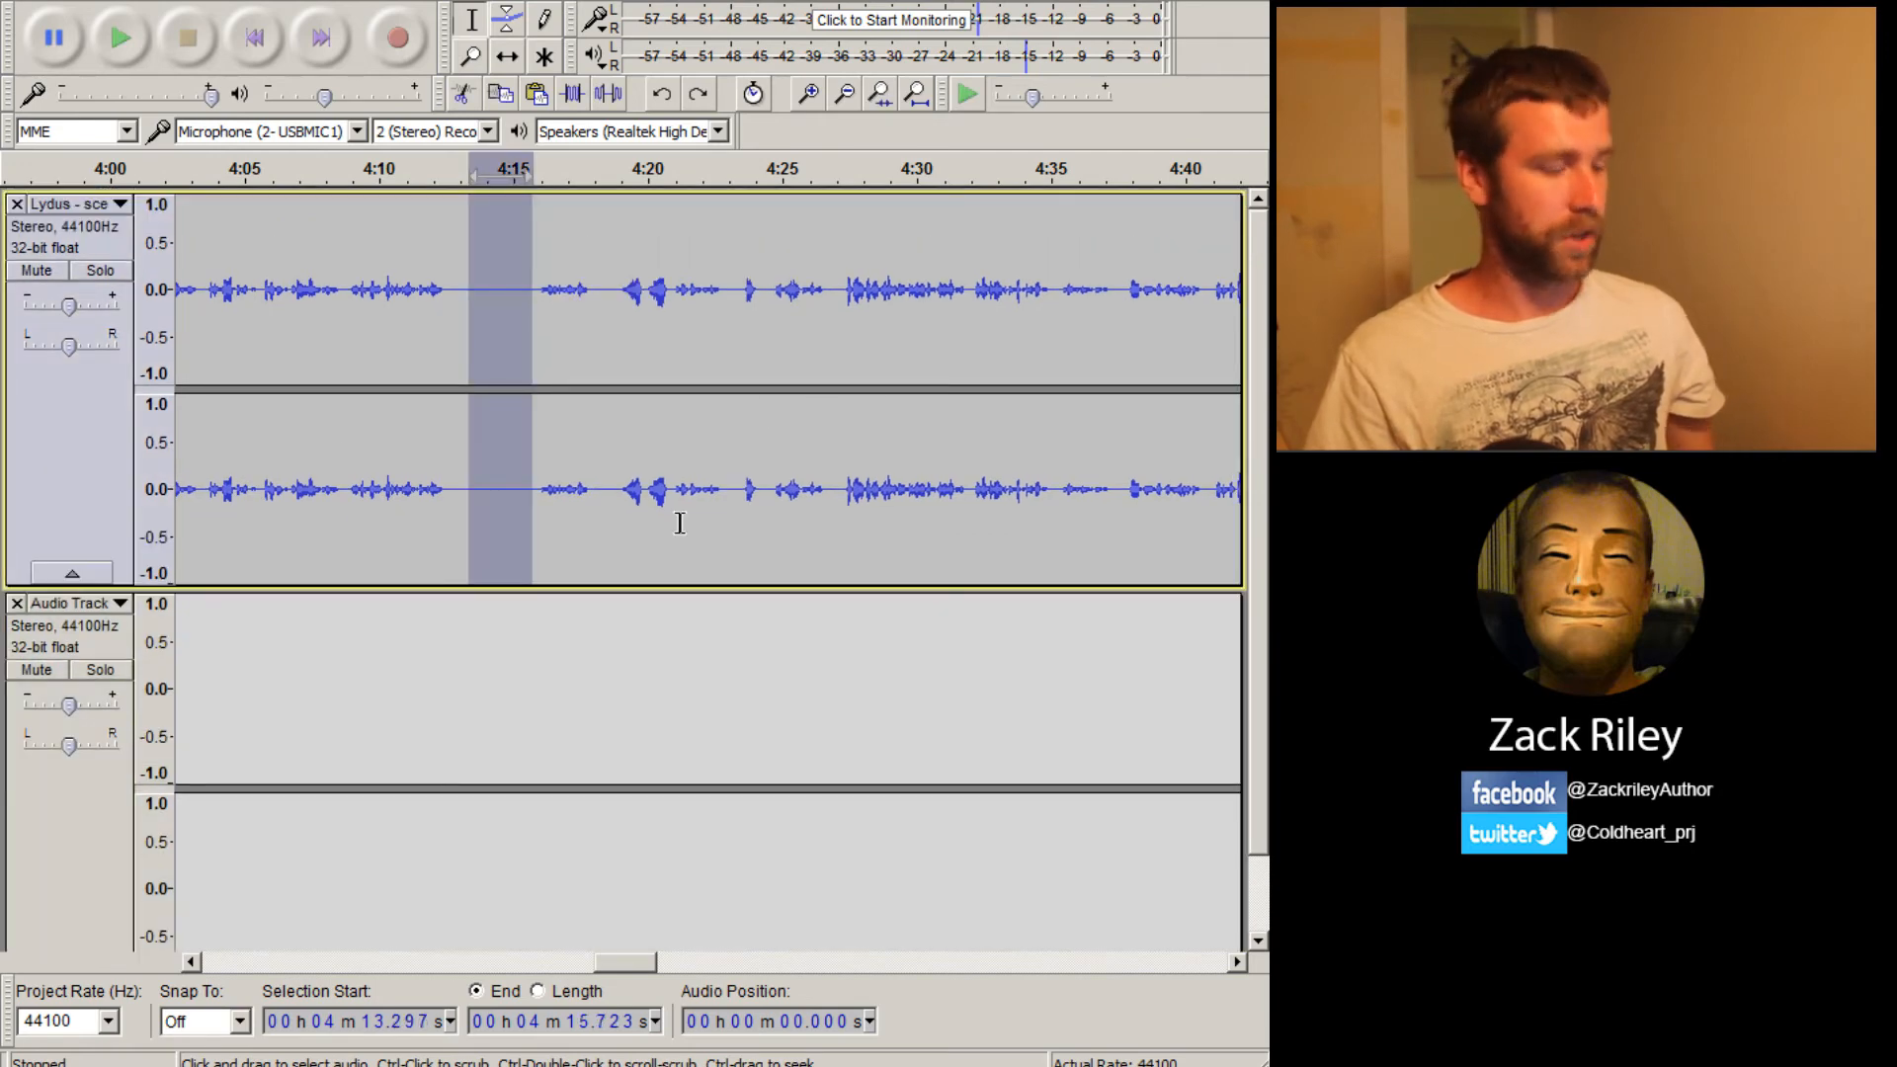
key("ctrl+z")
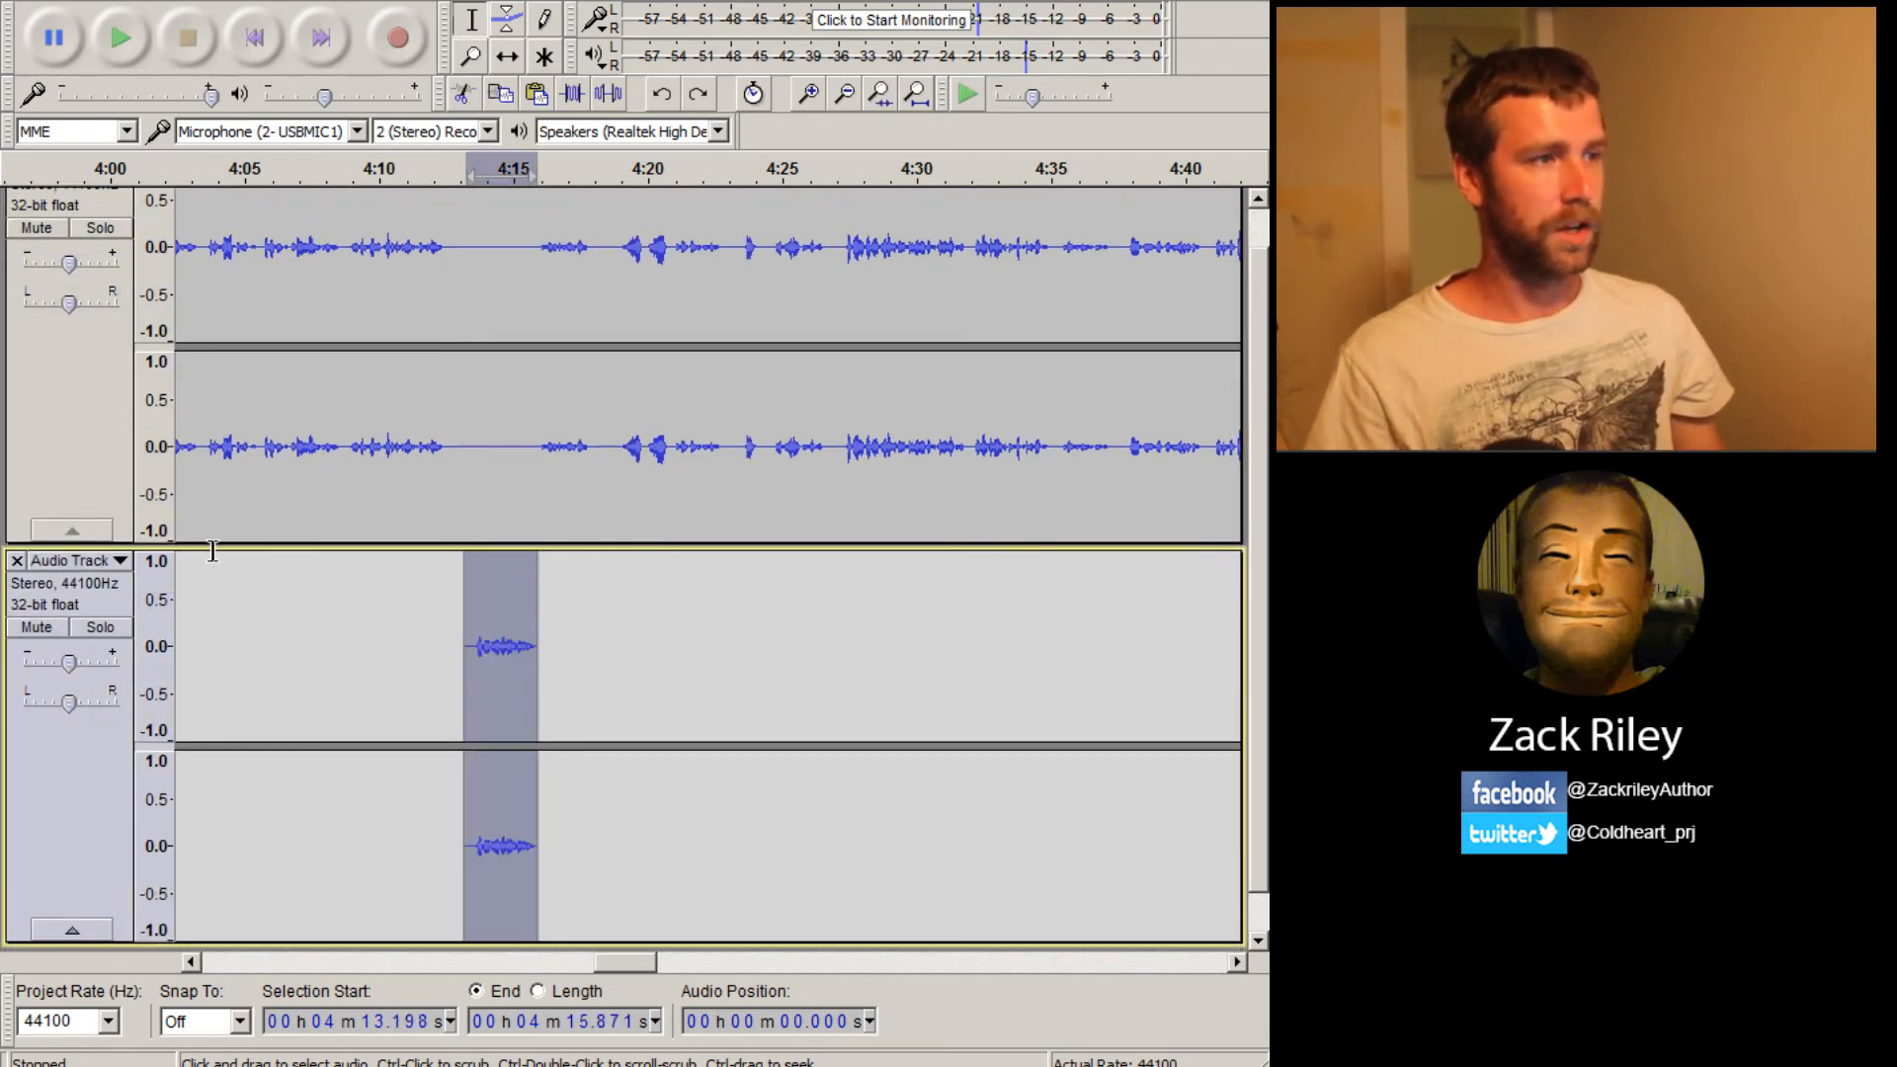
left_click(290, 610)
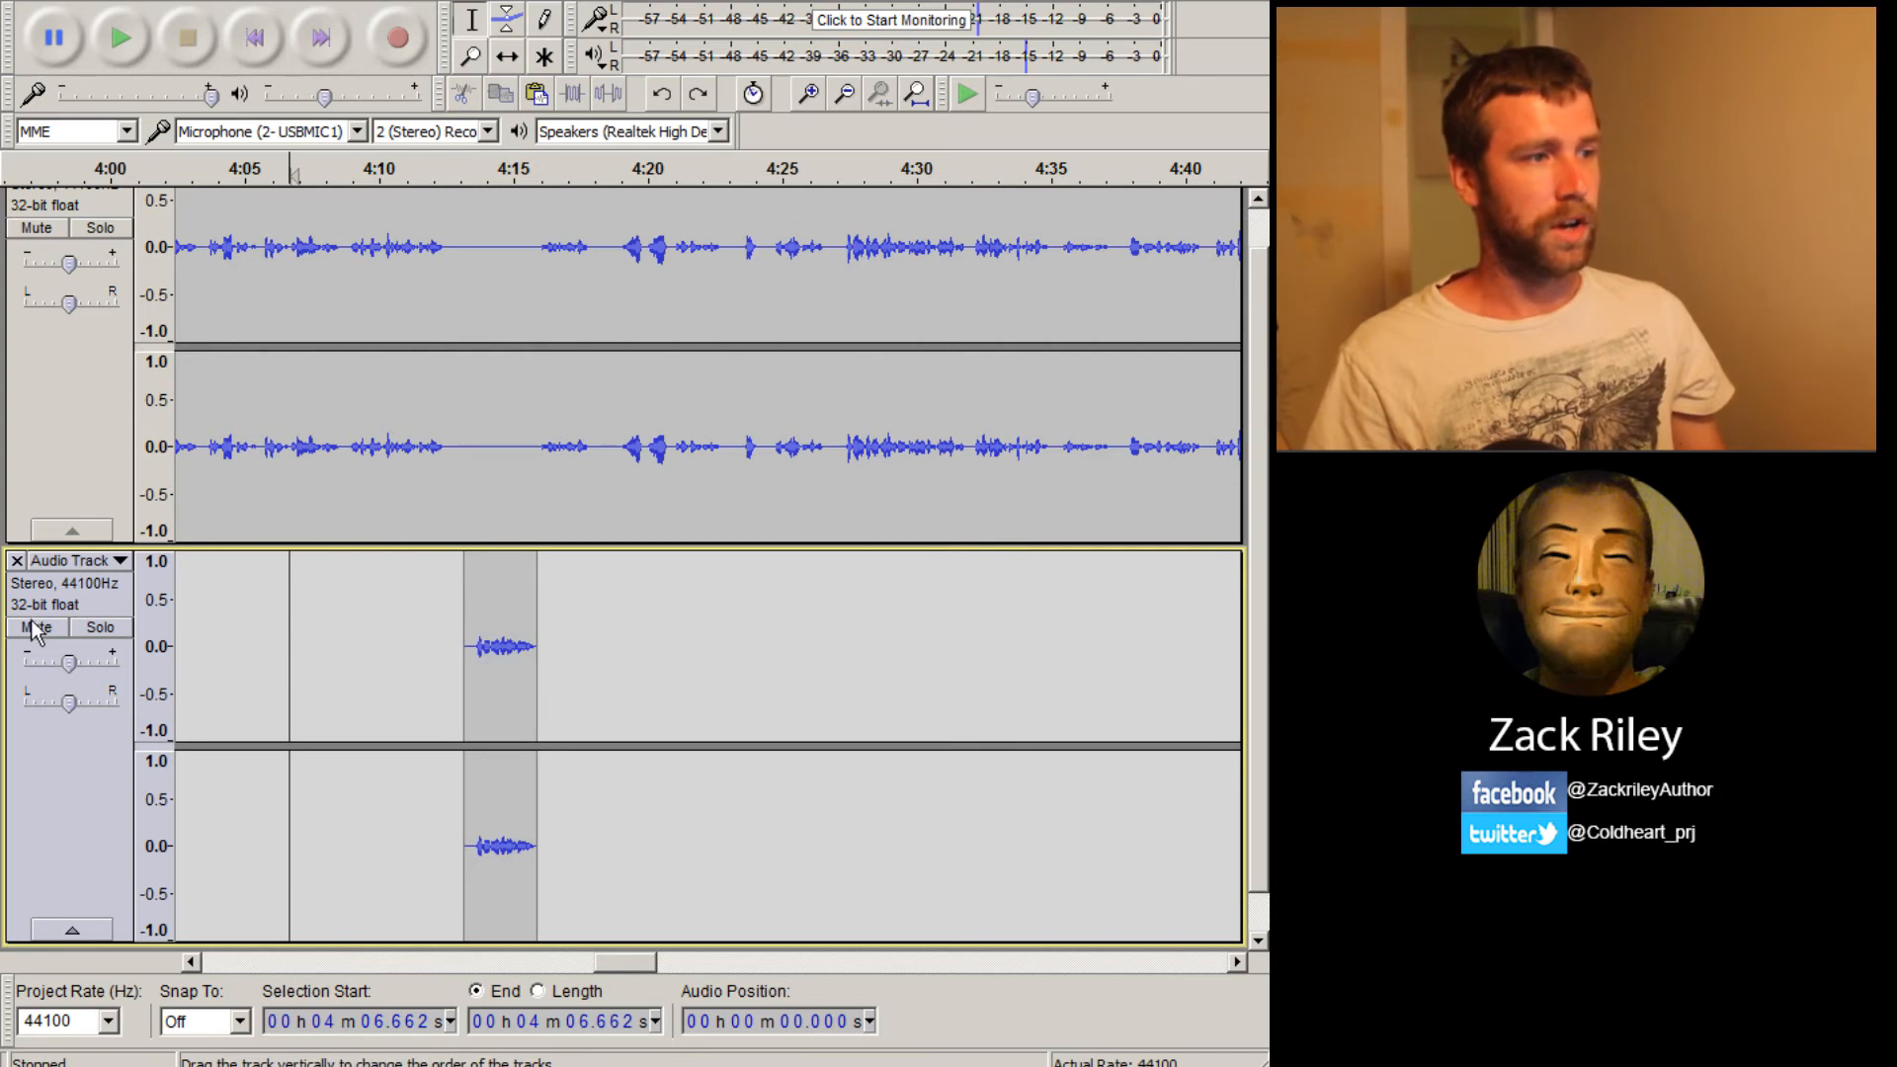
left_click(99, 593)
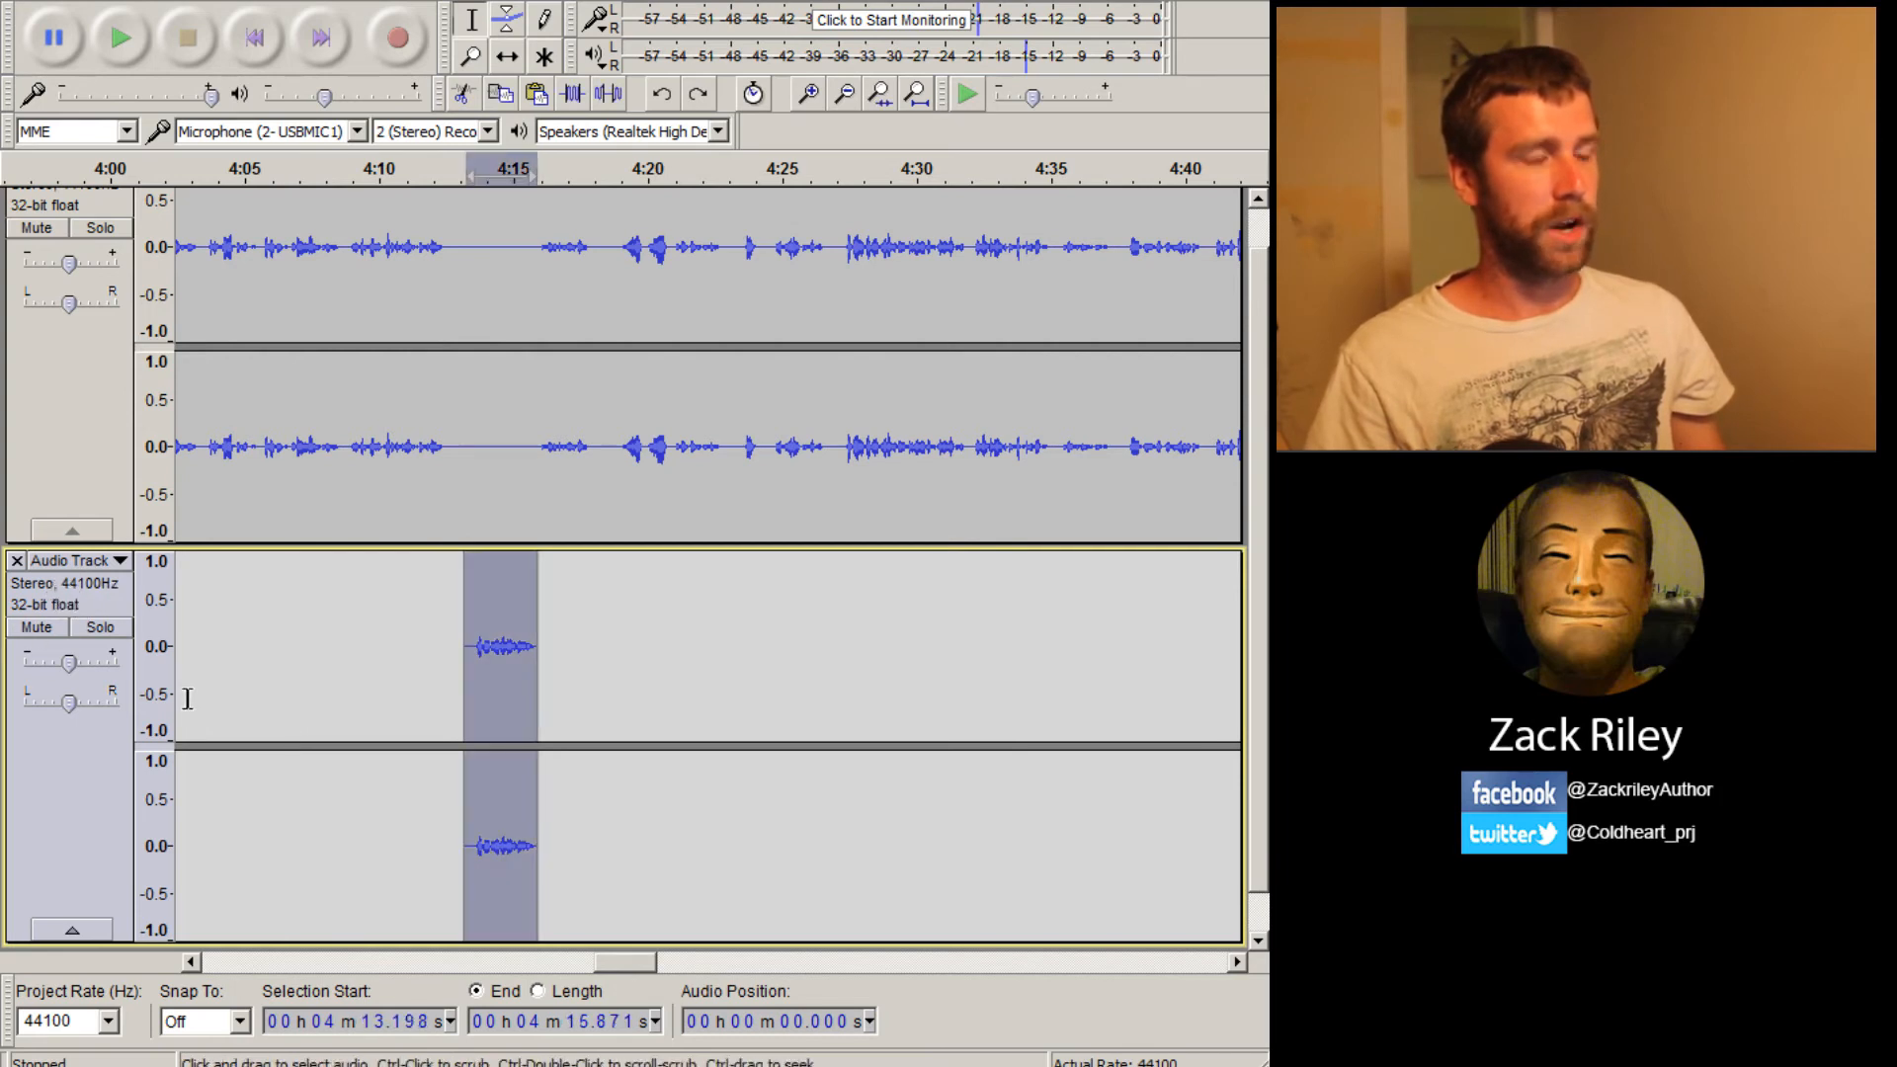
Try a project rate of 32000 Hz, and return it to 44100 Hz
left_click(109, 1022)
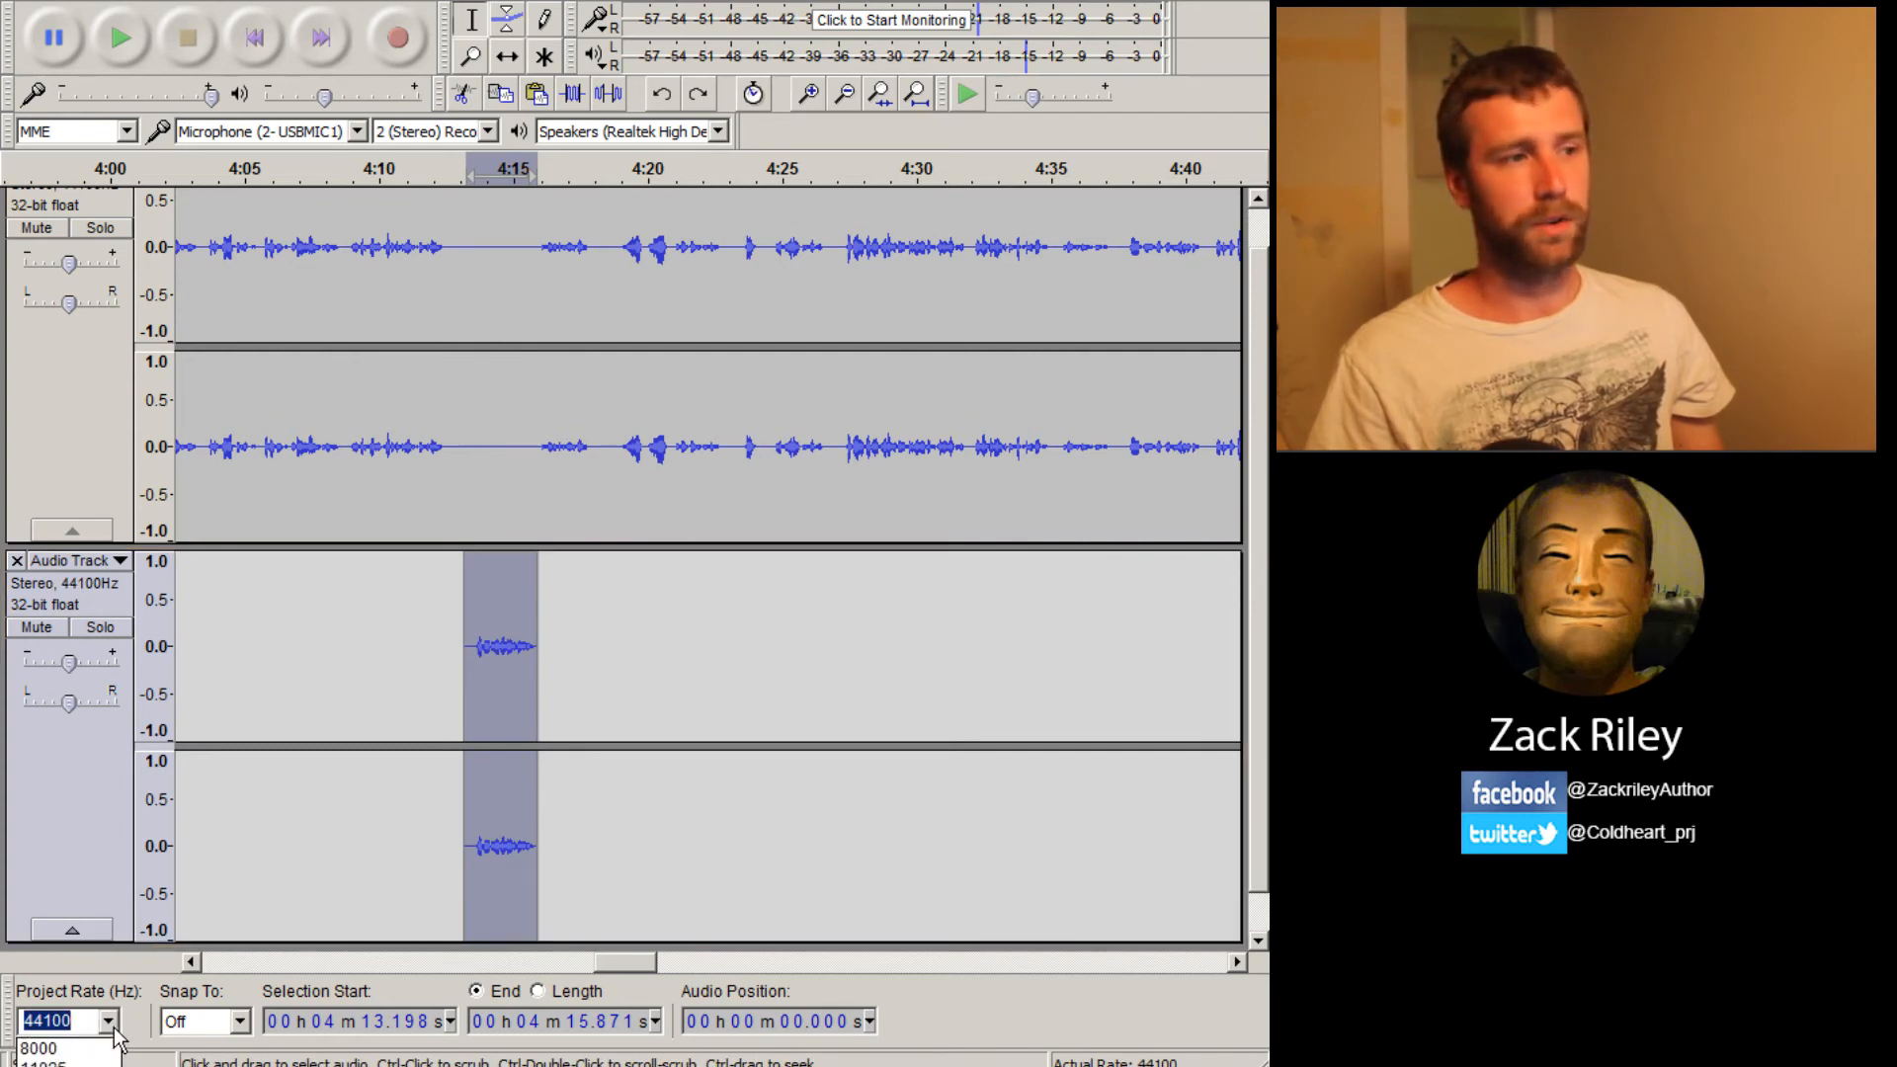
left_click(59, 1066)
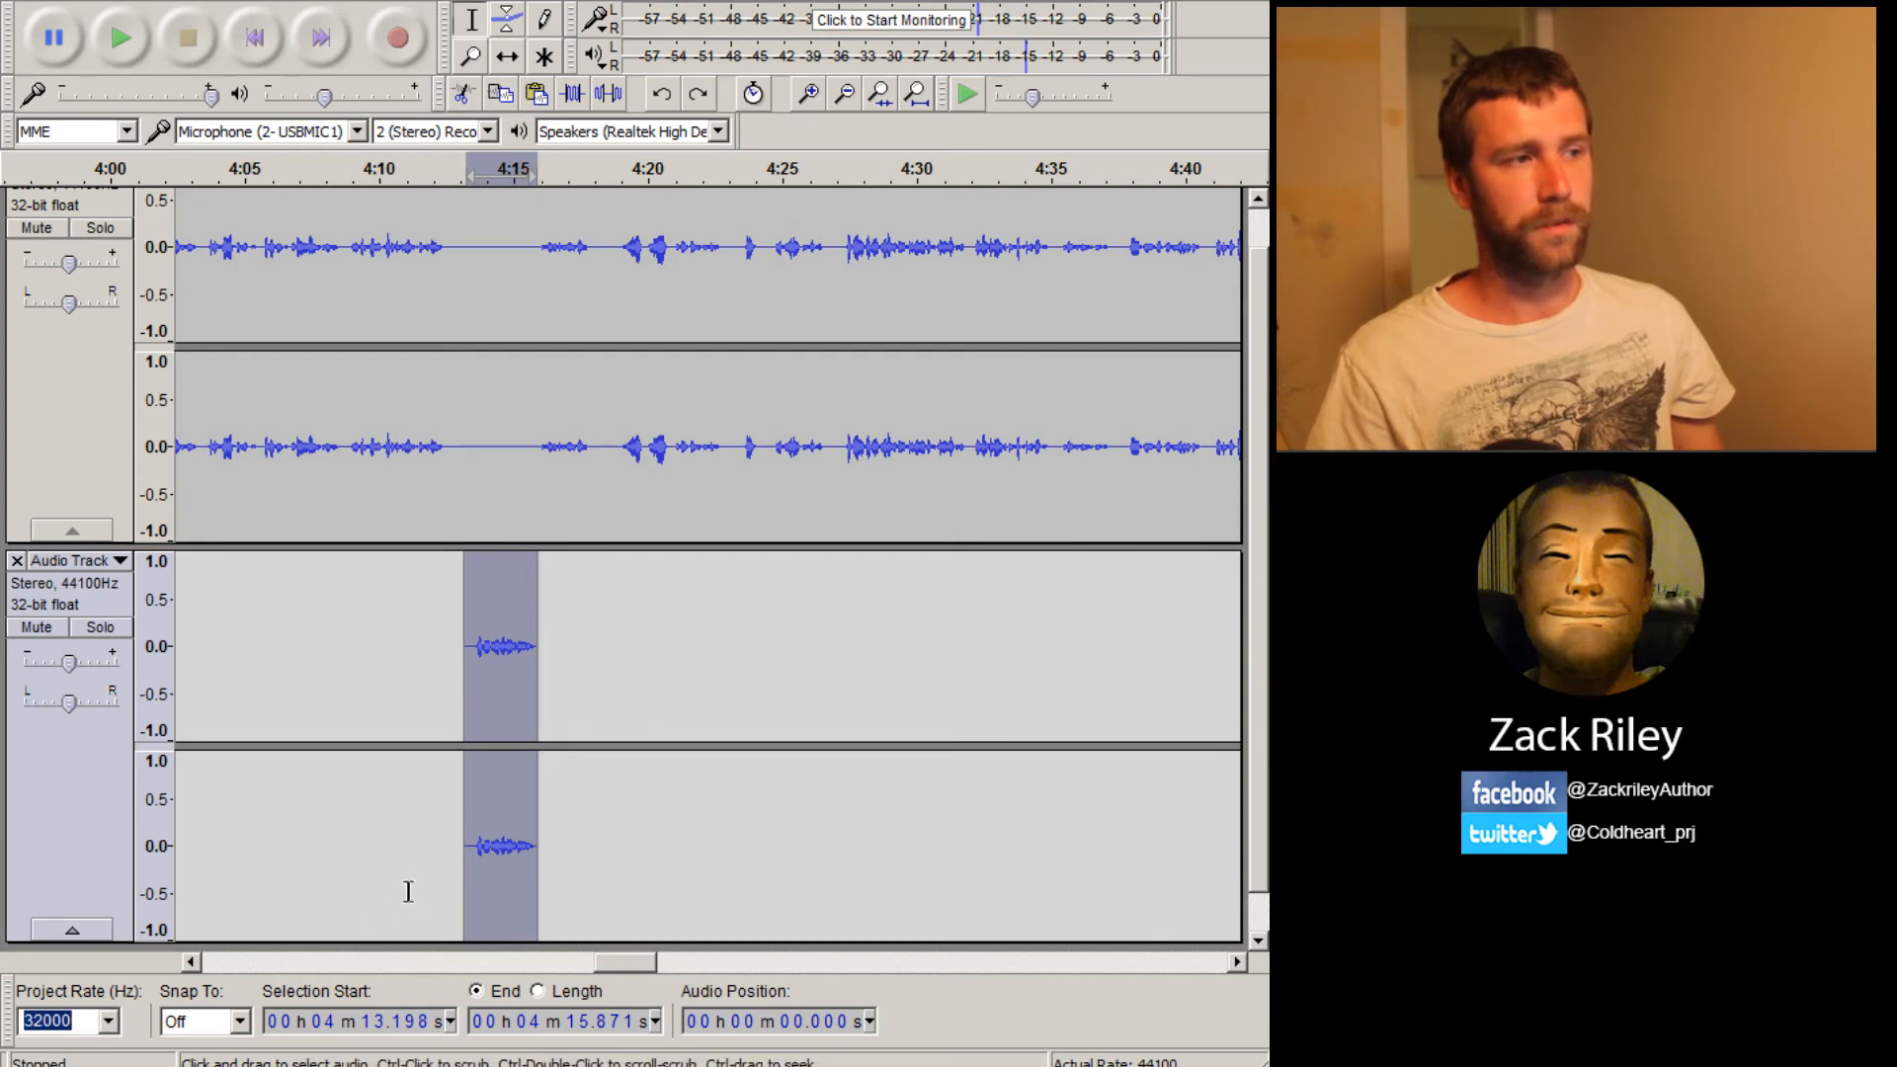
left_click(107, 1020)
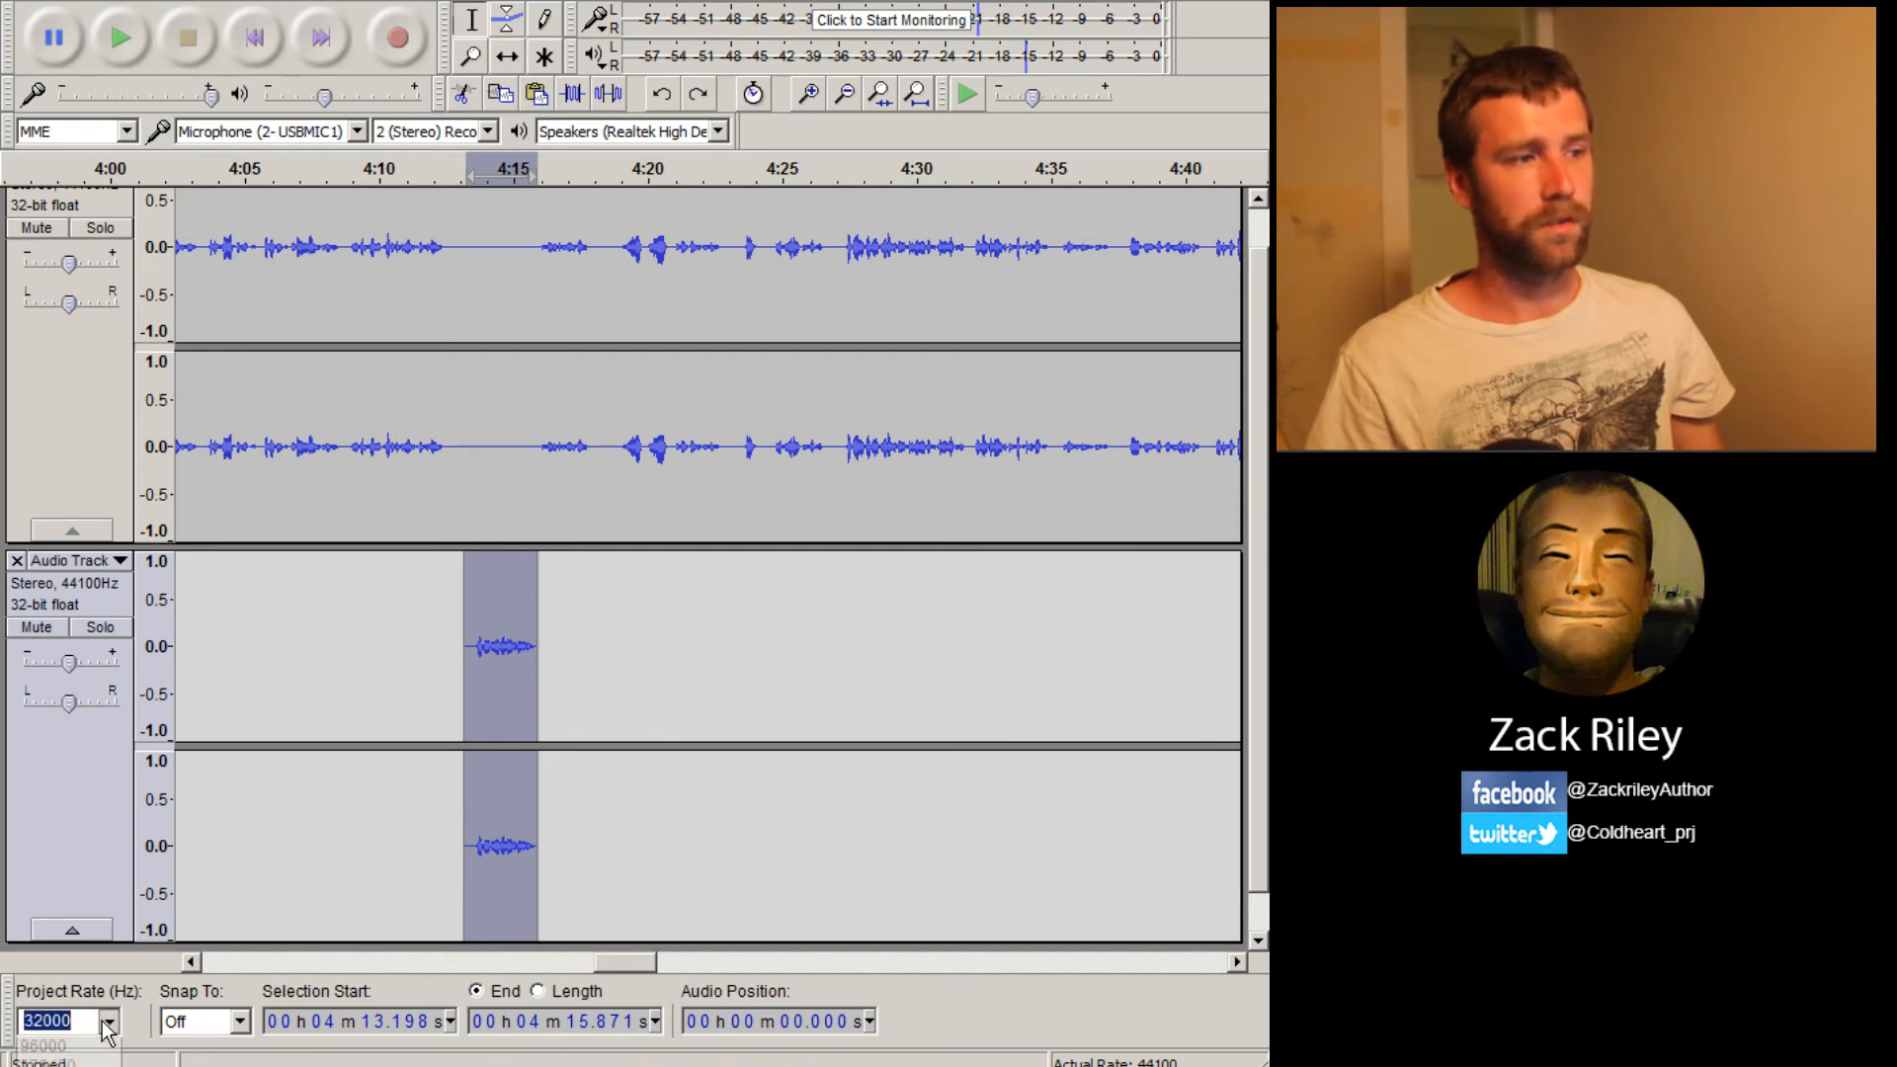
left_click(59, 1066)
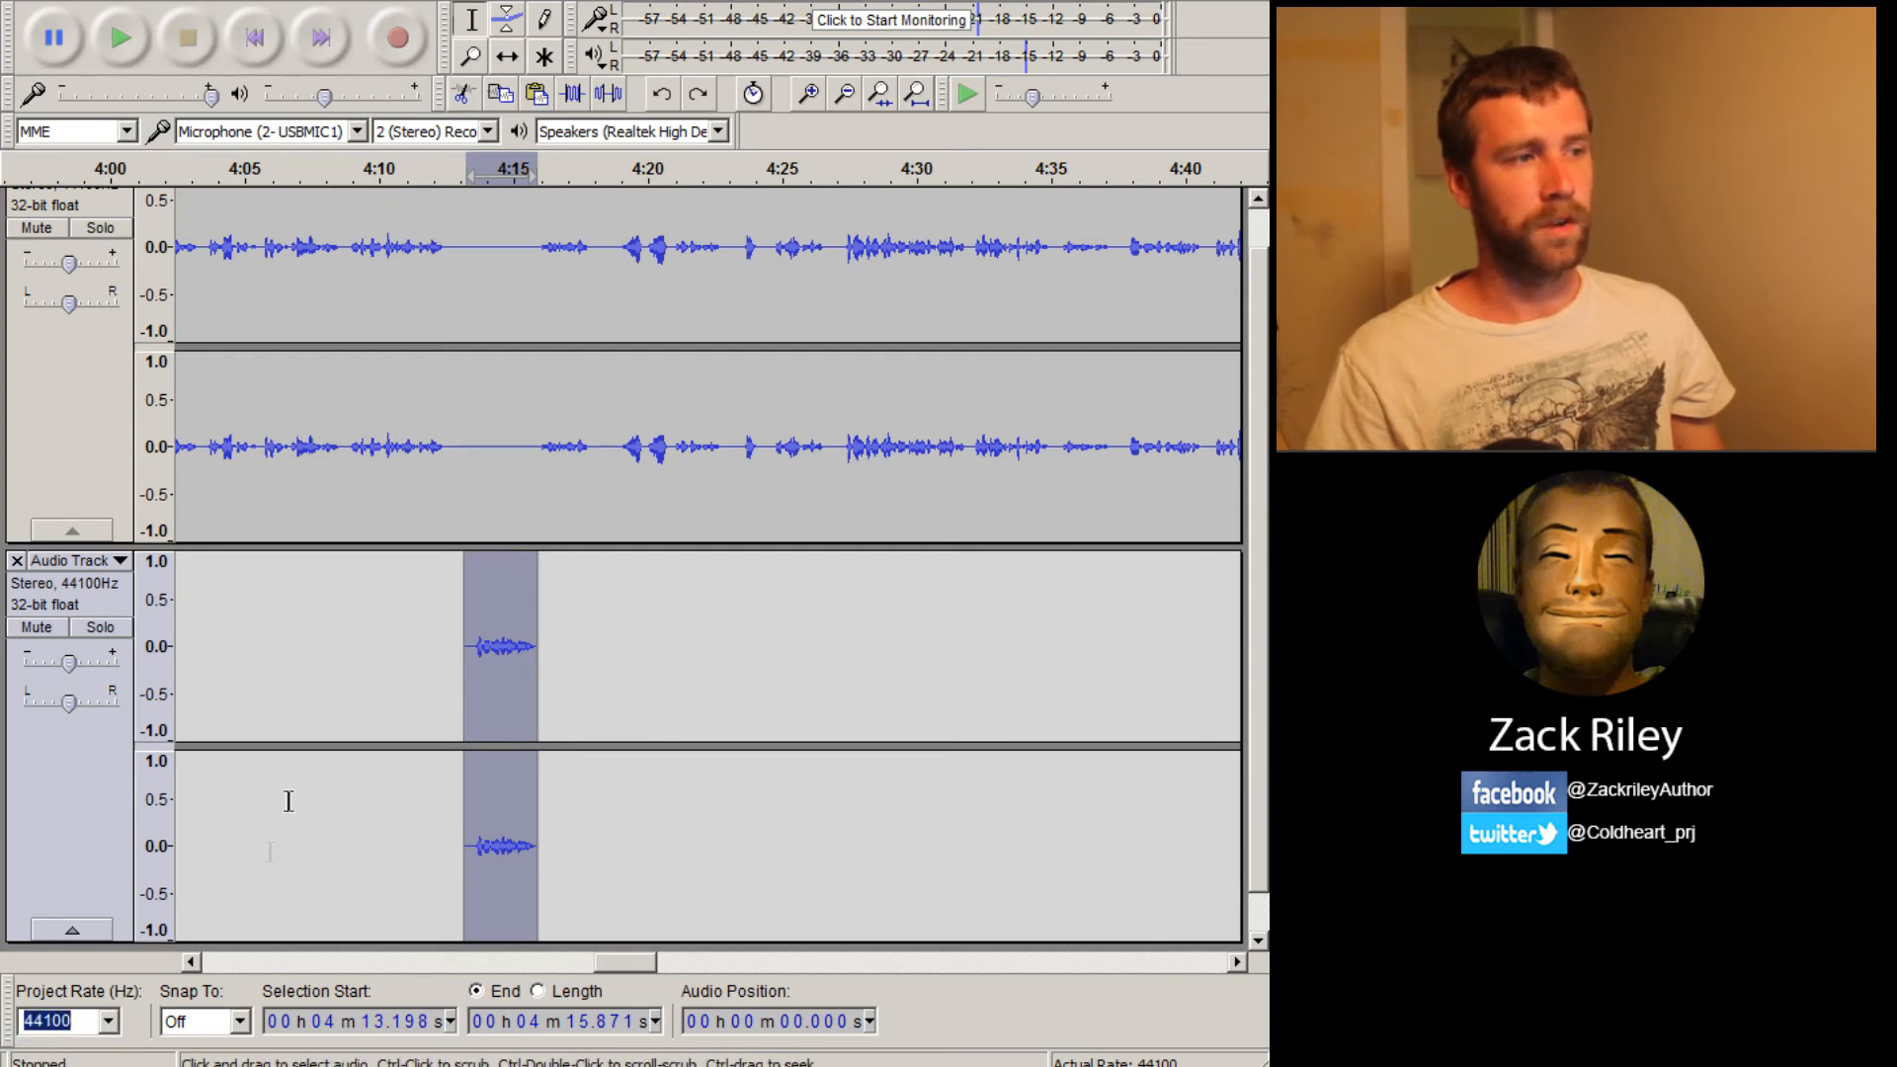
Select the recorded clip from about 4:12.8 to 4:16.3, and set its track's sample rate to 22050 Hz
left_click(375, 726)
left_click_drag(550, 680, 458, 658)
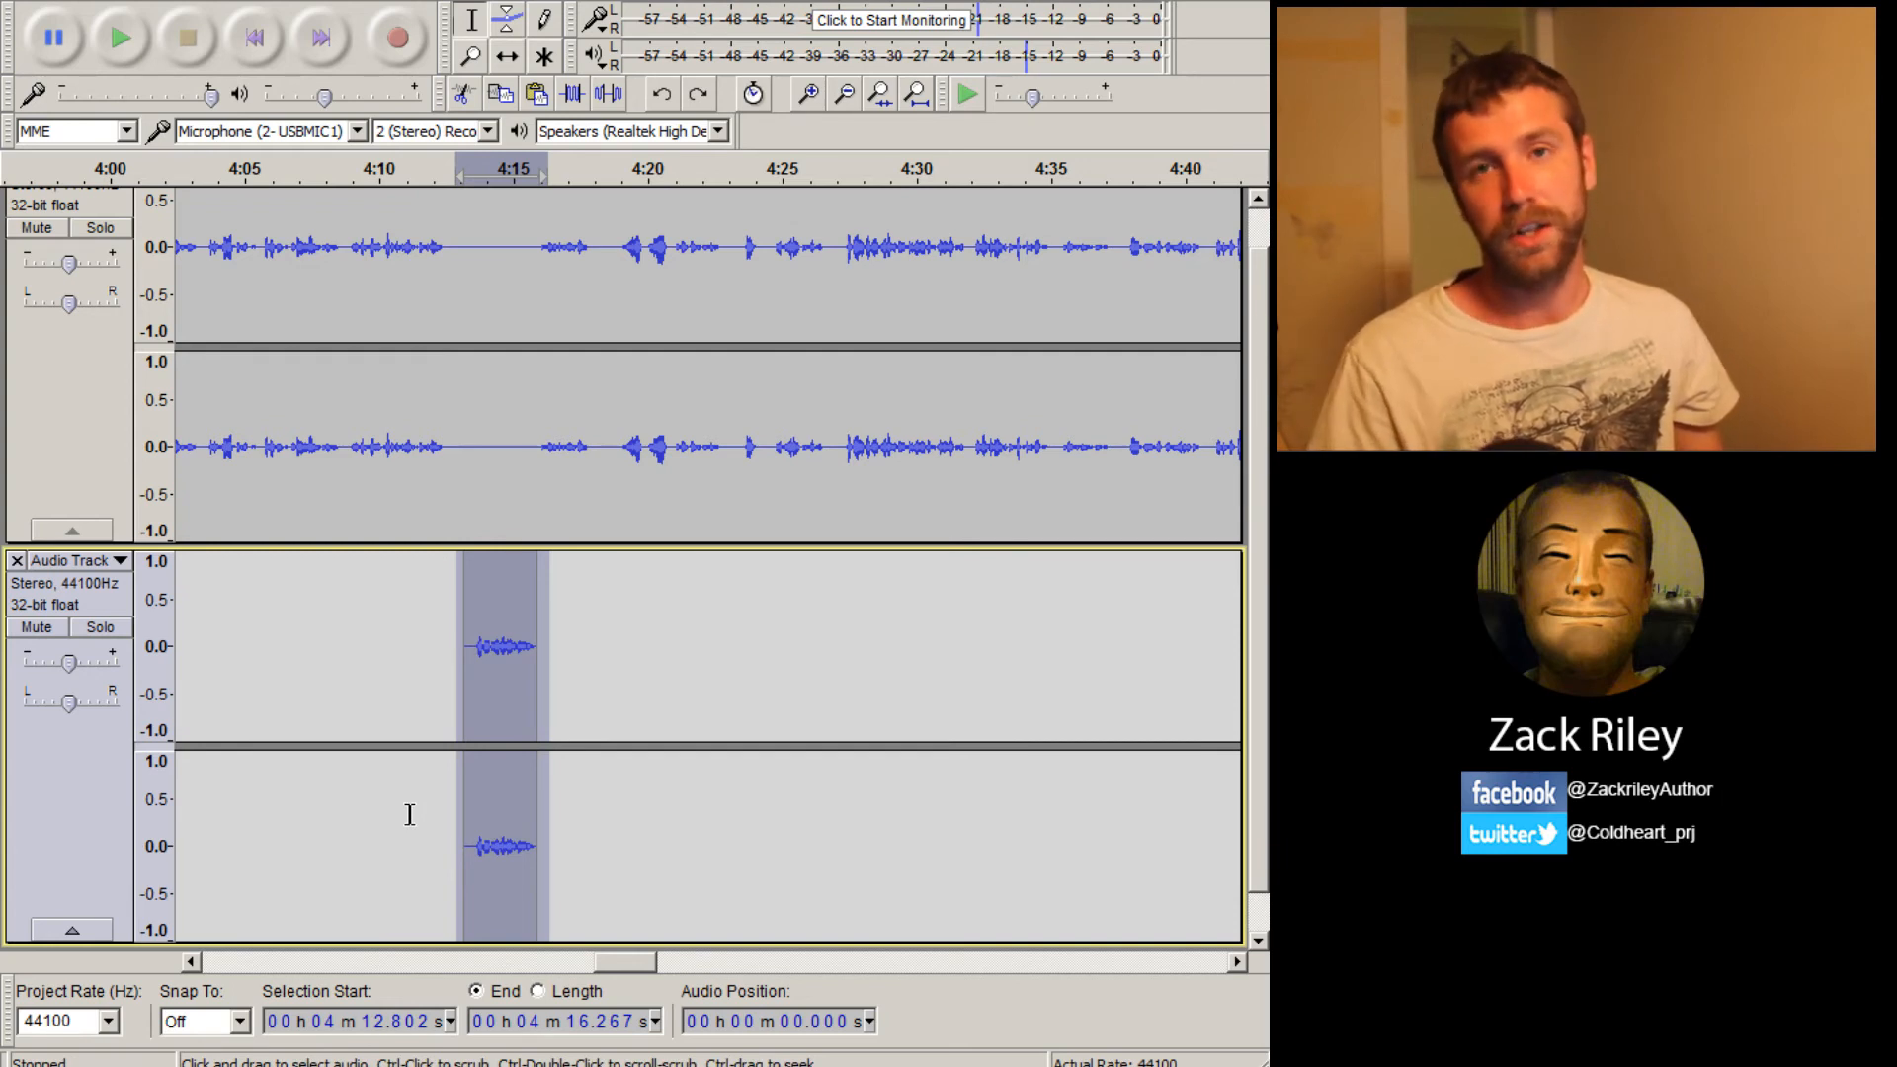
left_click(119, 561)
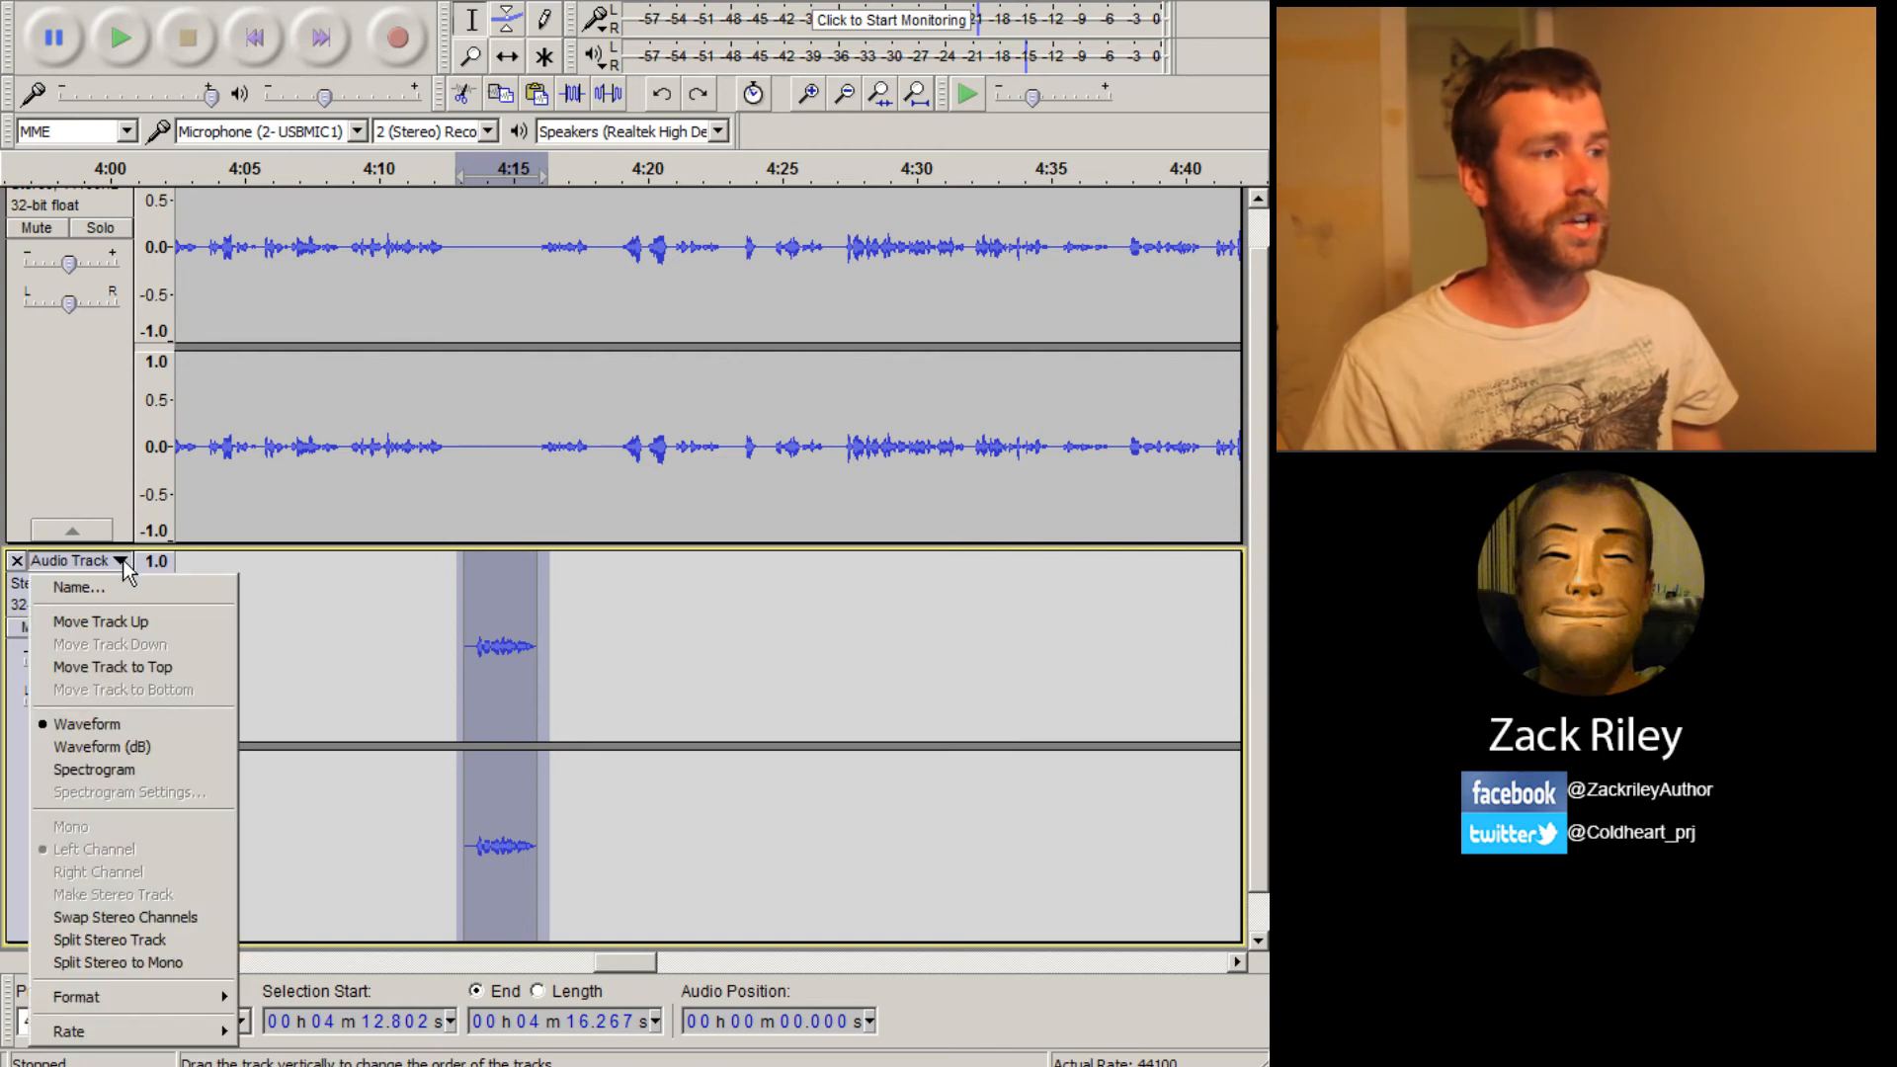
mouse_move(216, 1038)
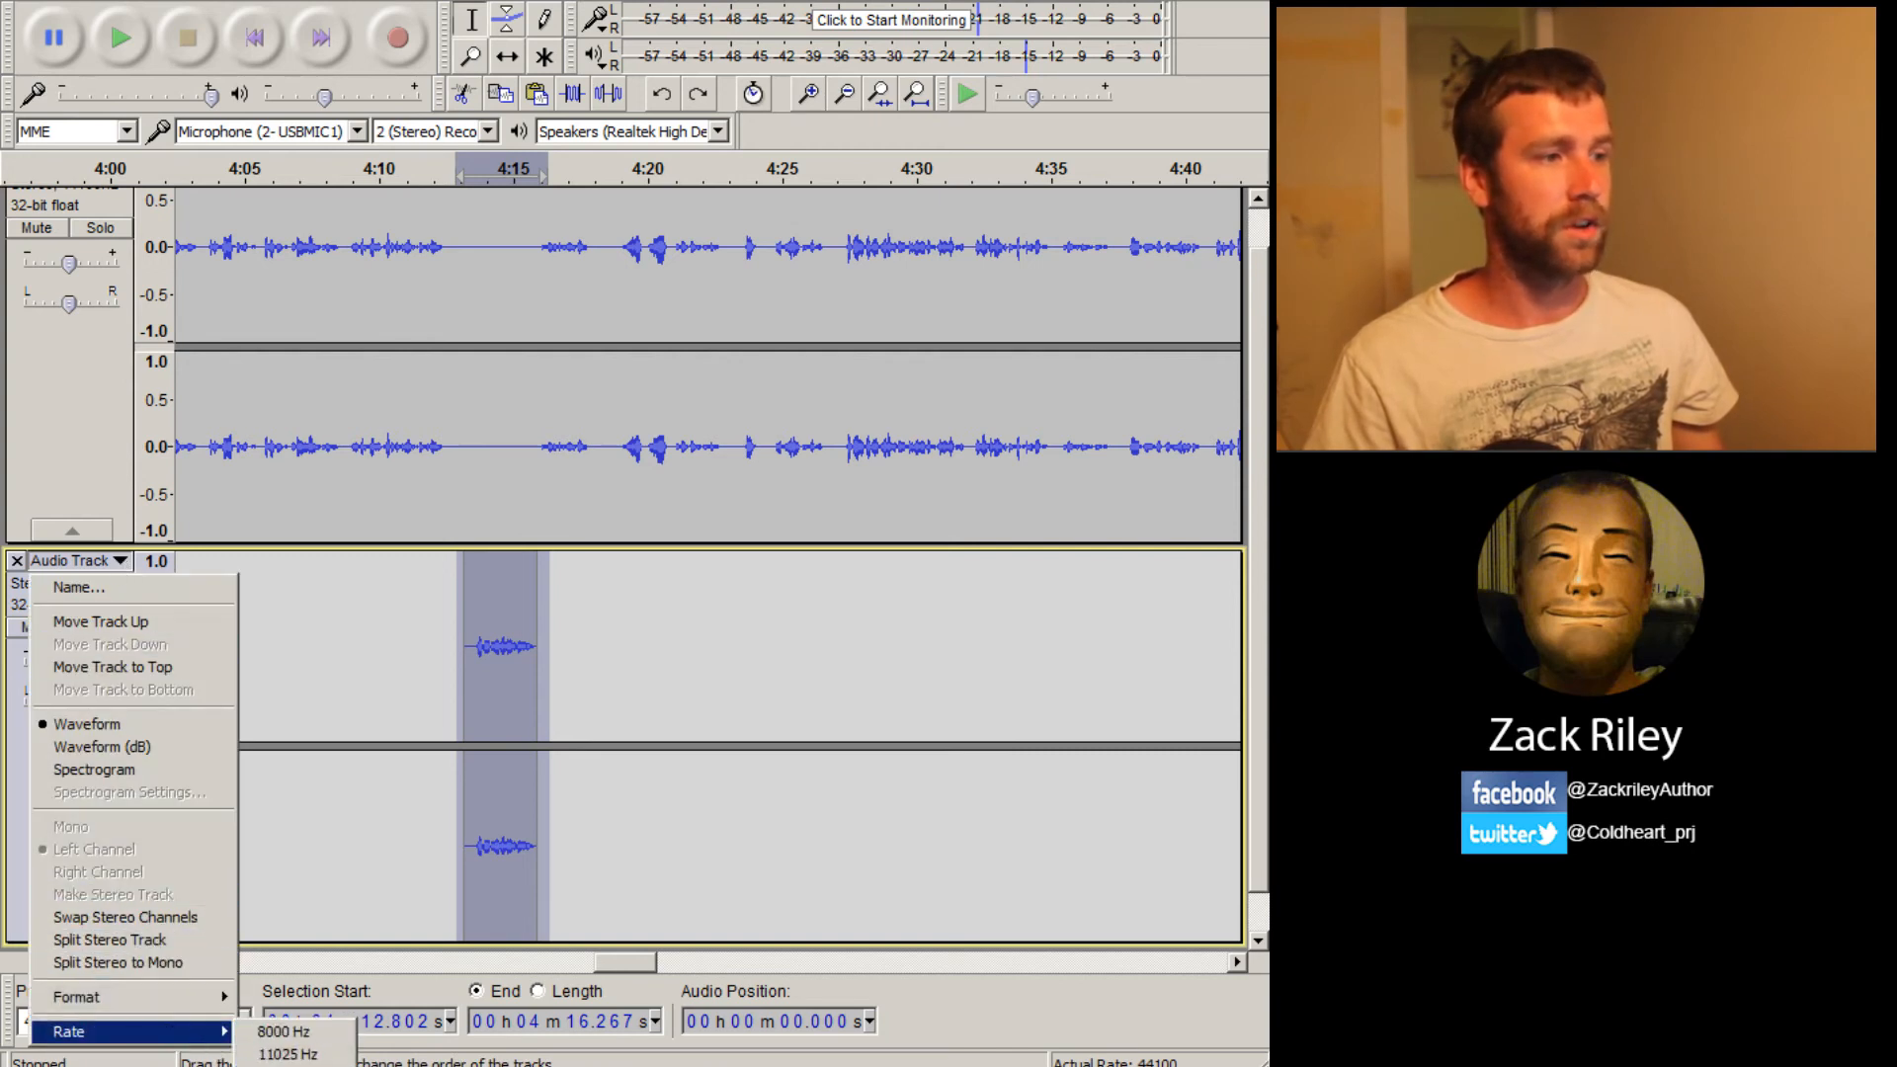
left_click(288, 1066)
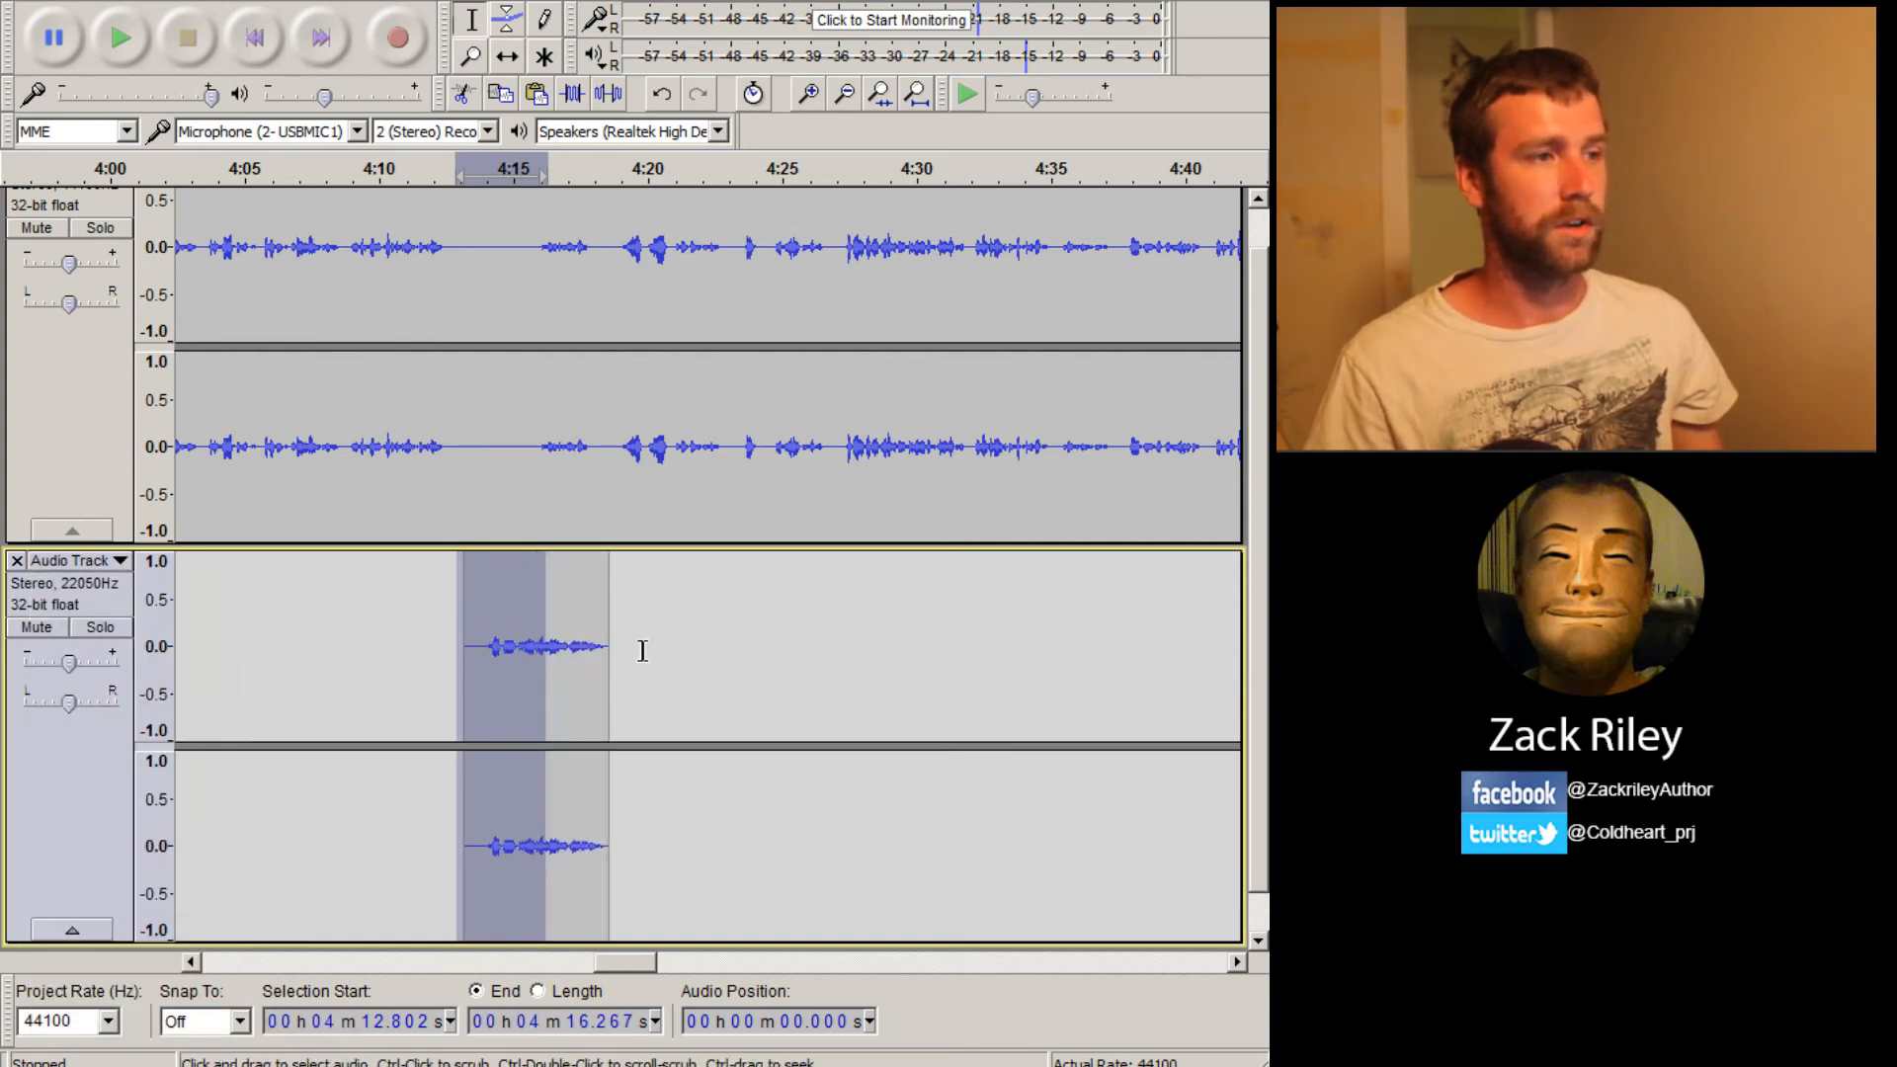
Play both tracks from about 4:12.4 to hear the slowed line, and stop playback
left_click(403, 633)
left_click(444, 633)
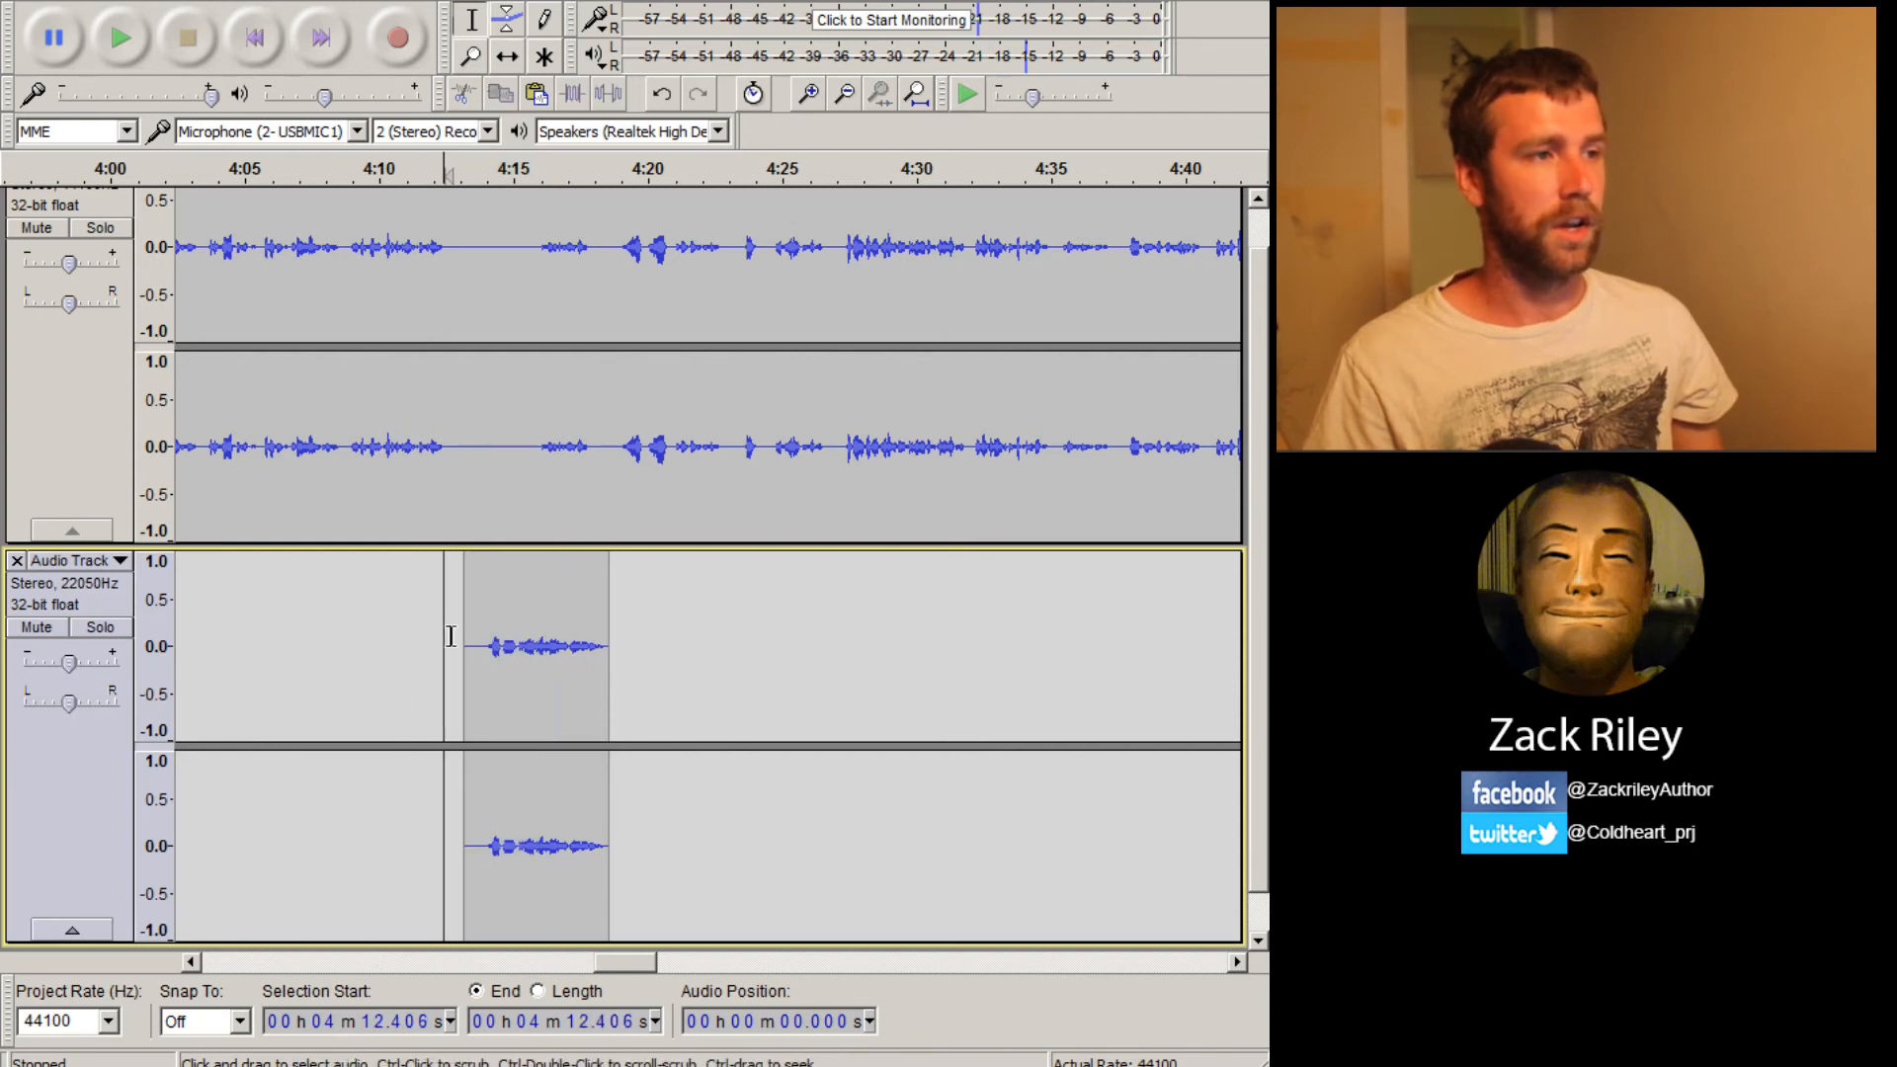
left_click(133, 57)
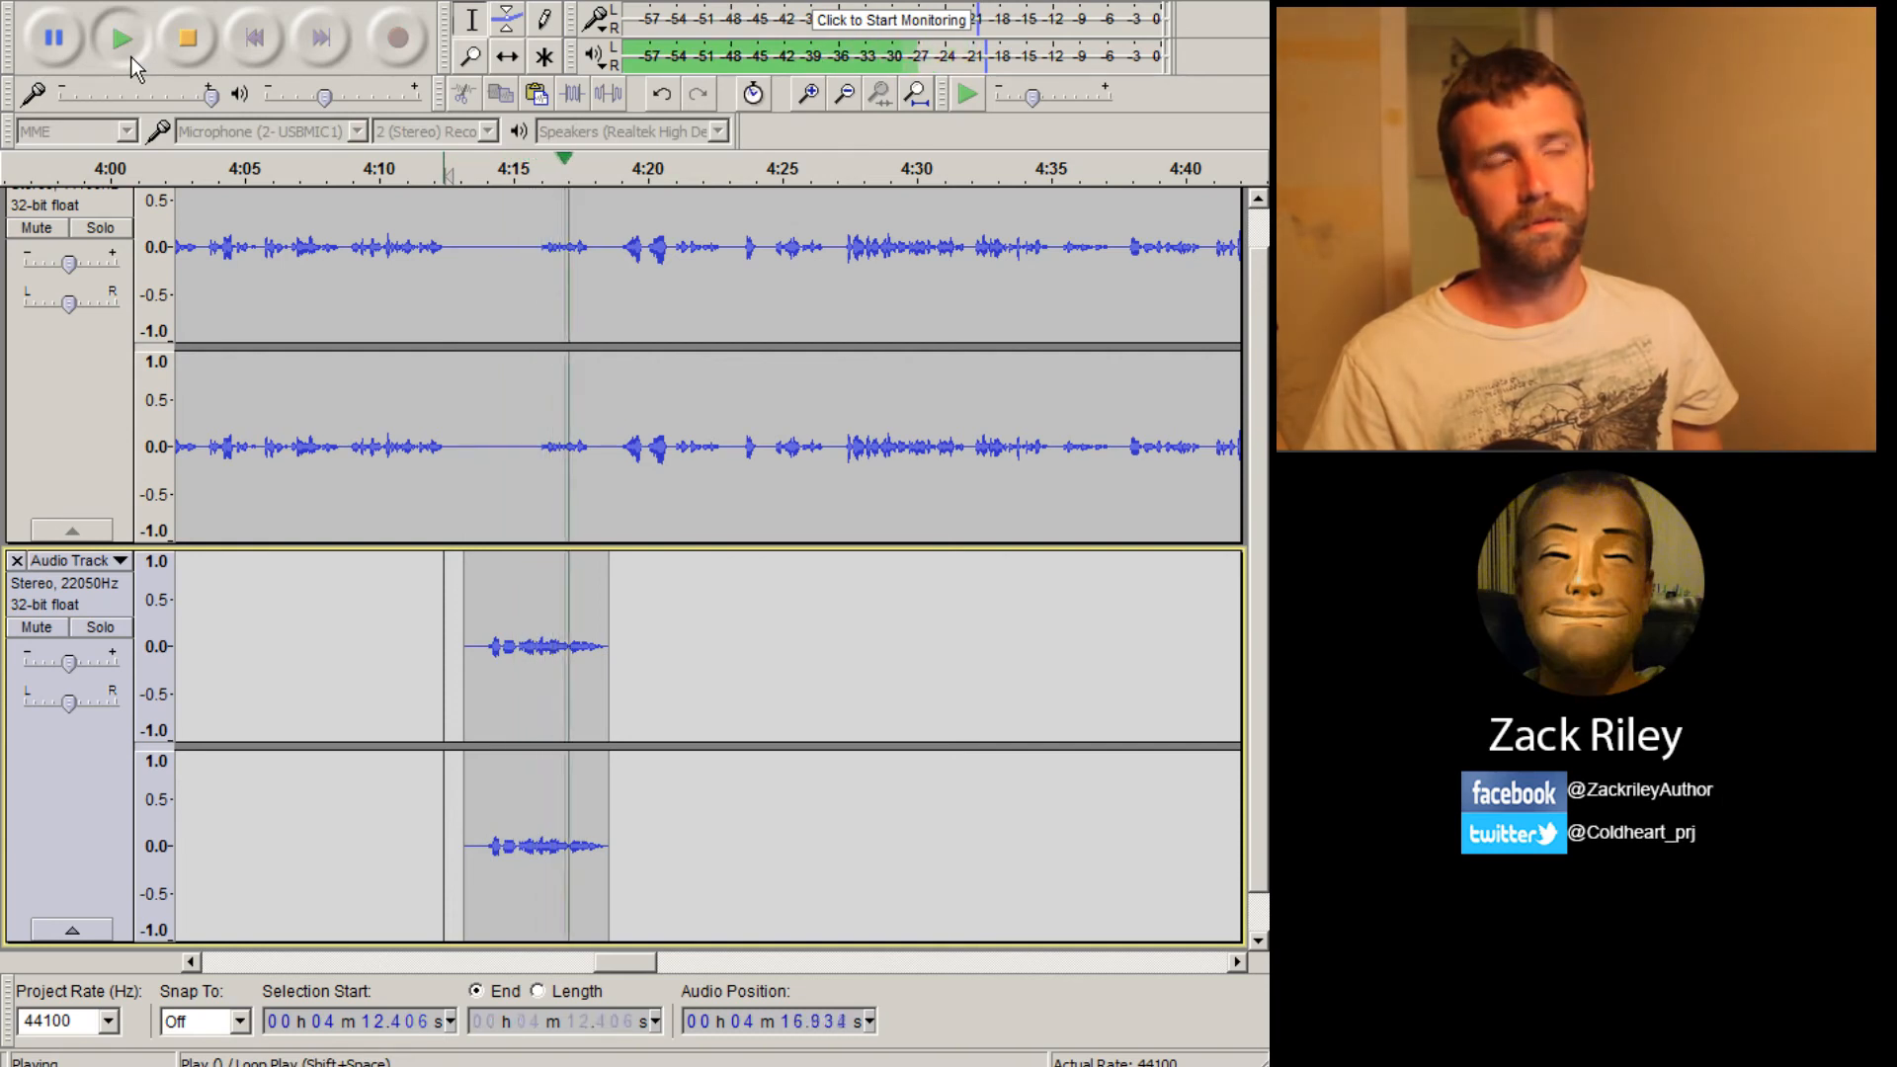
left_click(198, 42)
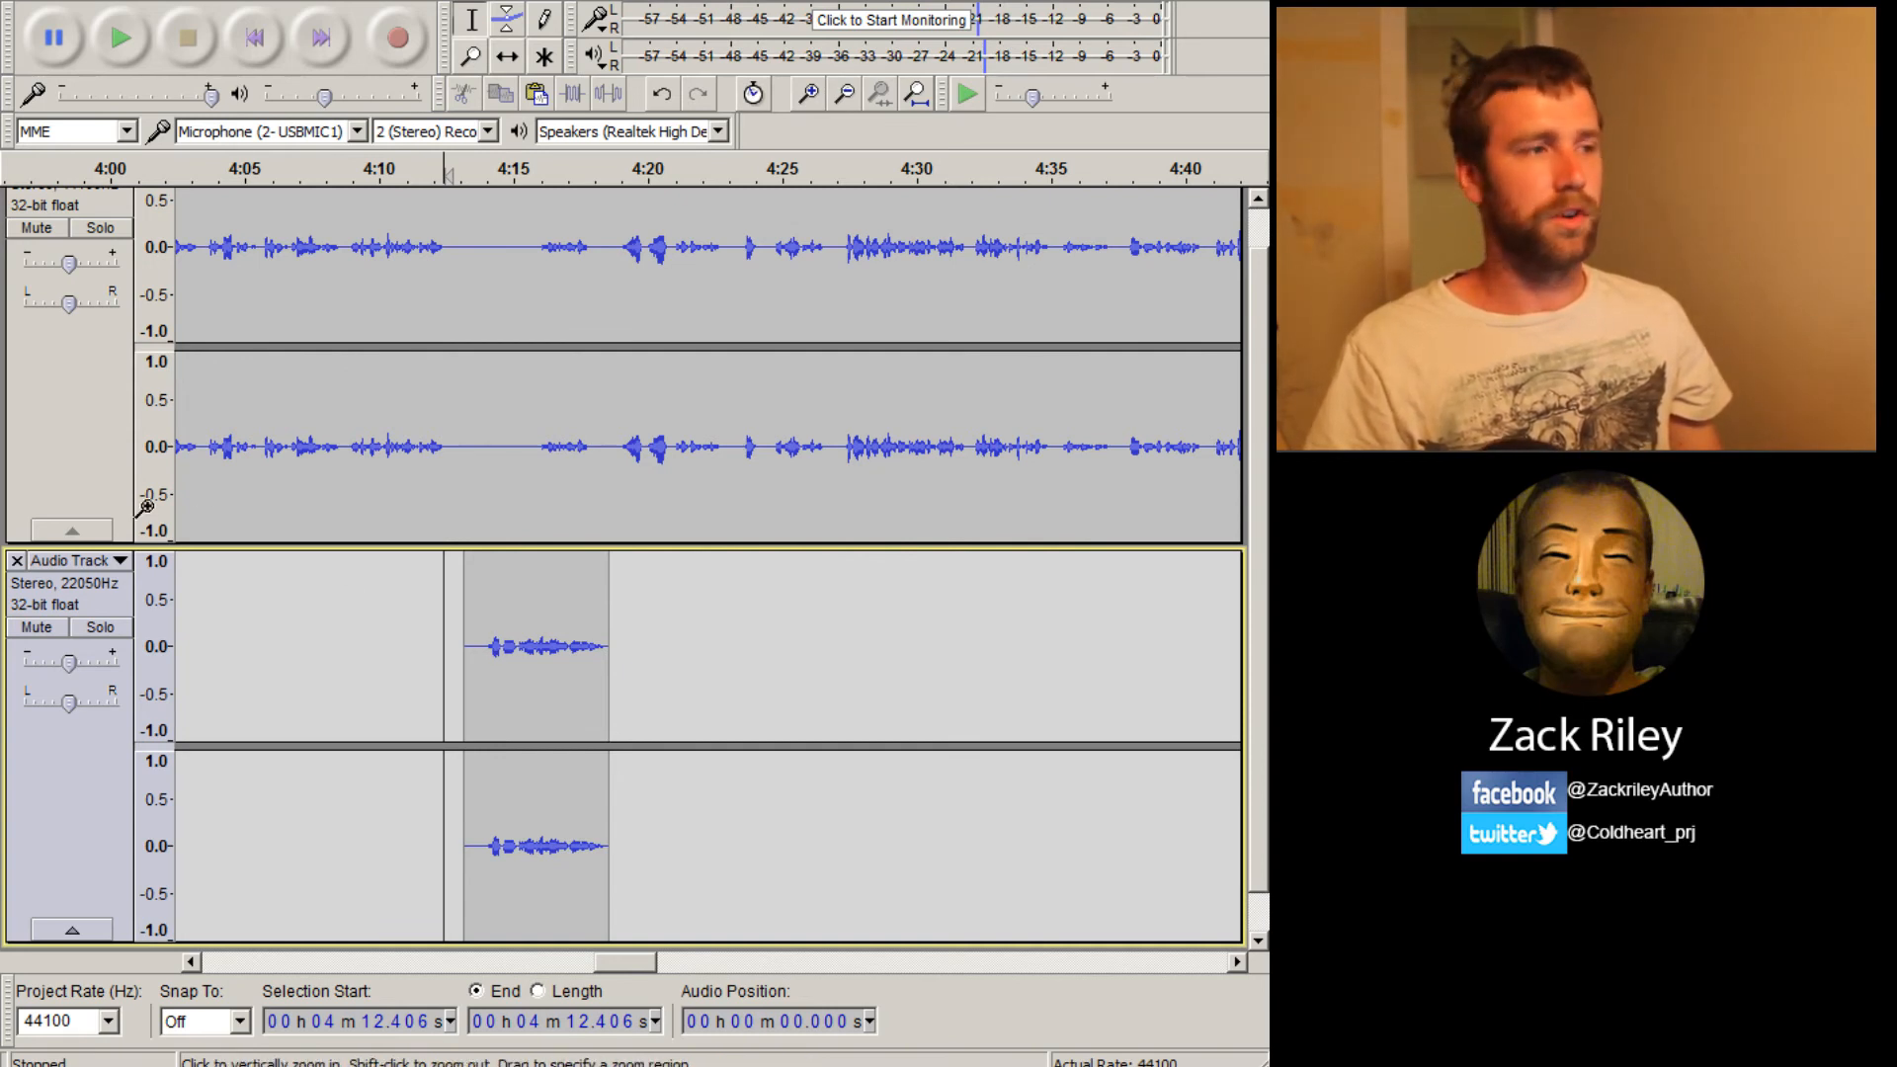
Set the recorded track's sample rate back to 44100 Hz
left_click(109, 560)
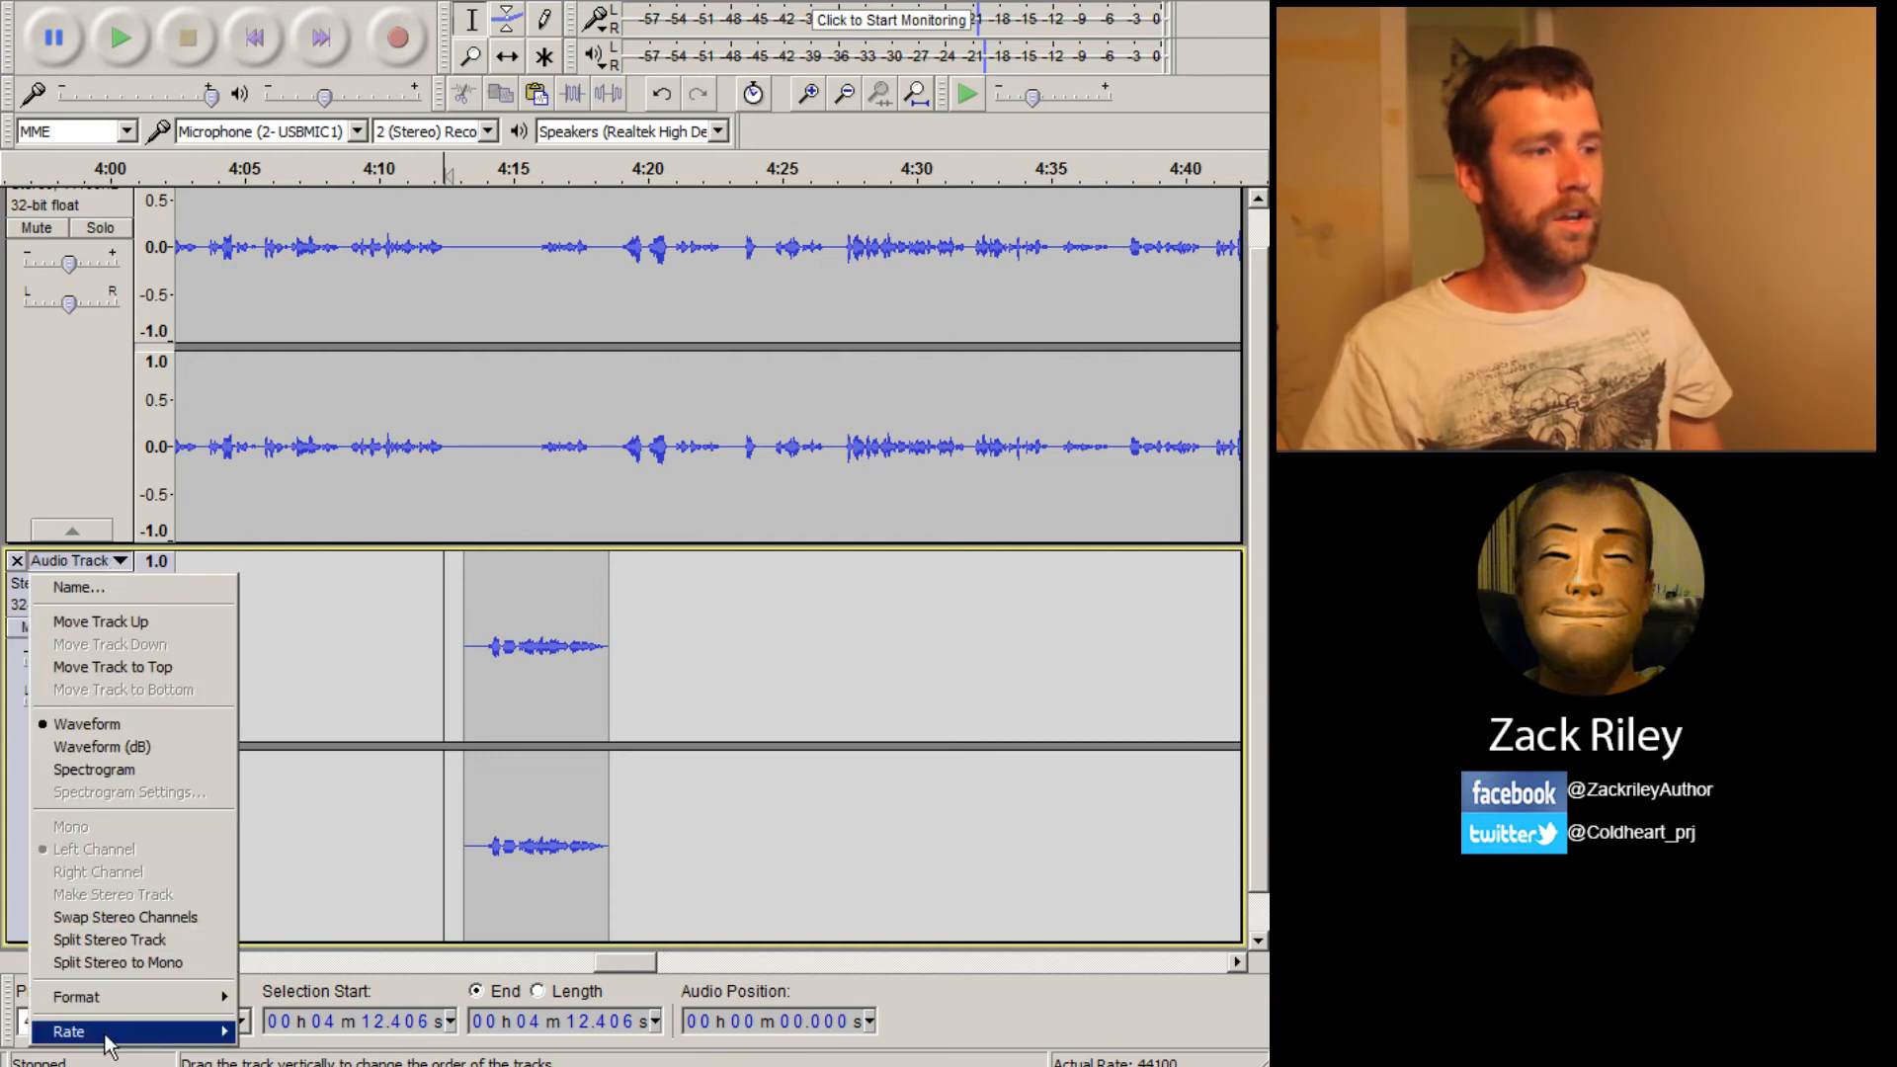
mouse_move(213, 1038)
left_click(315, 1066)
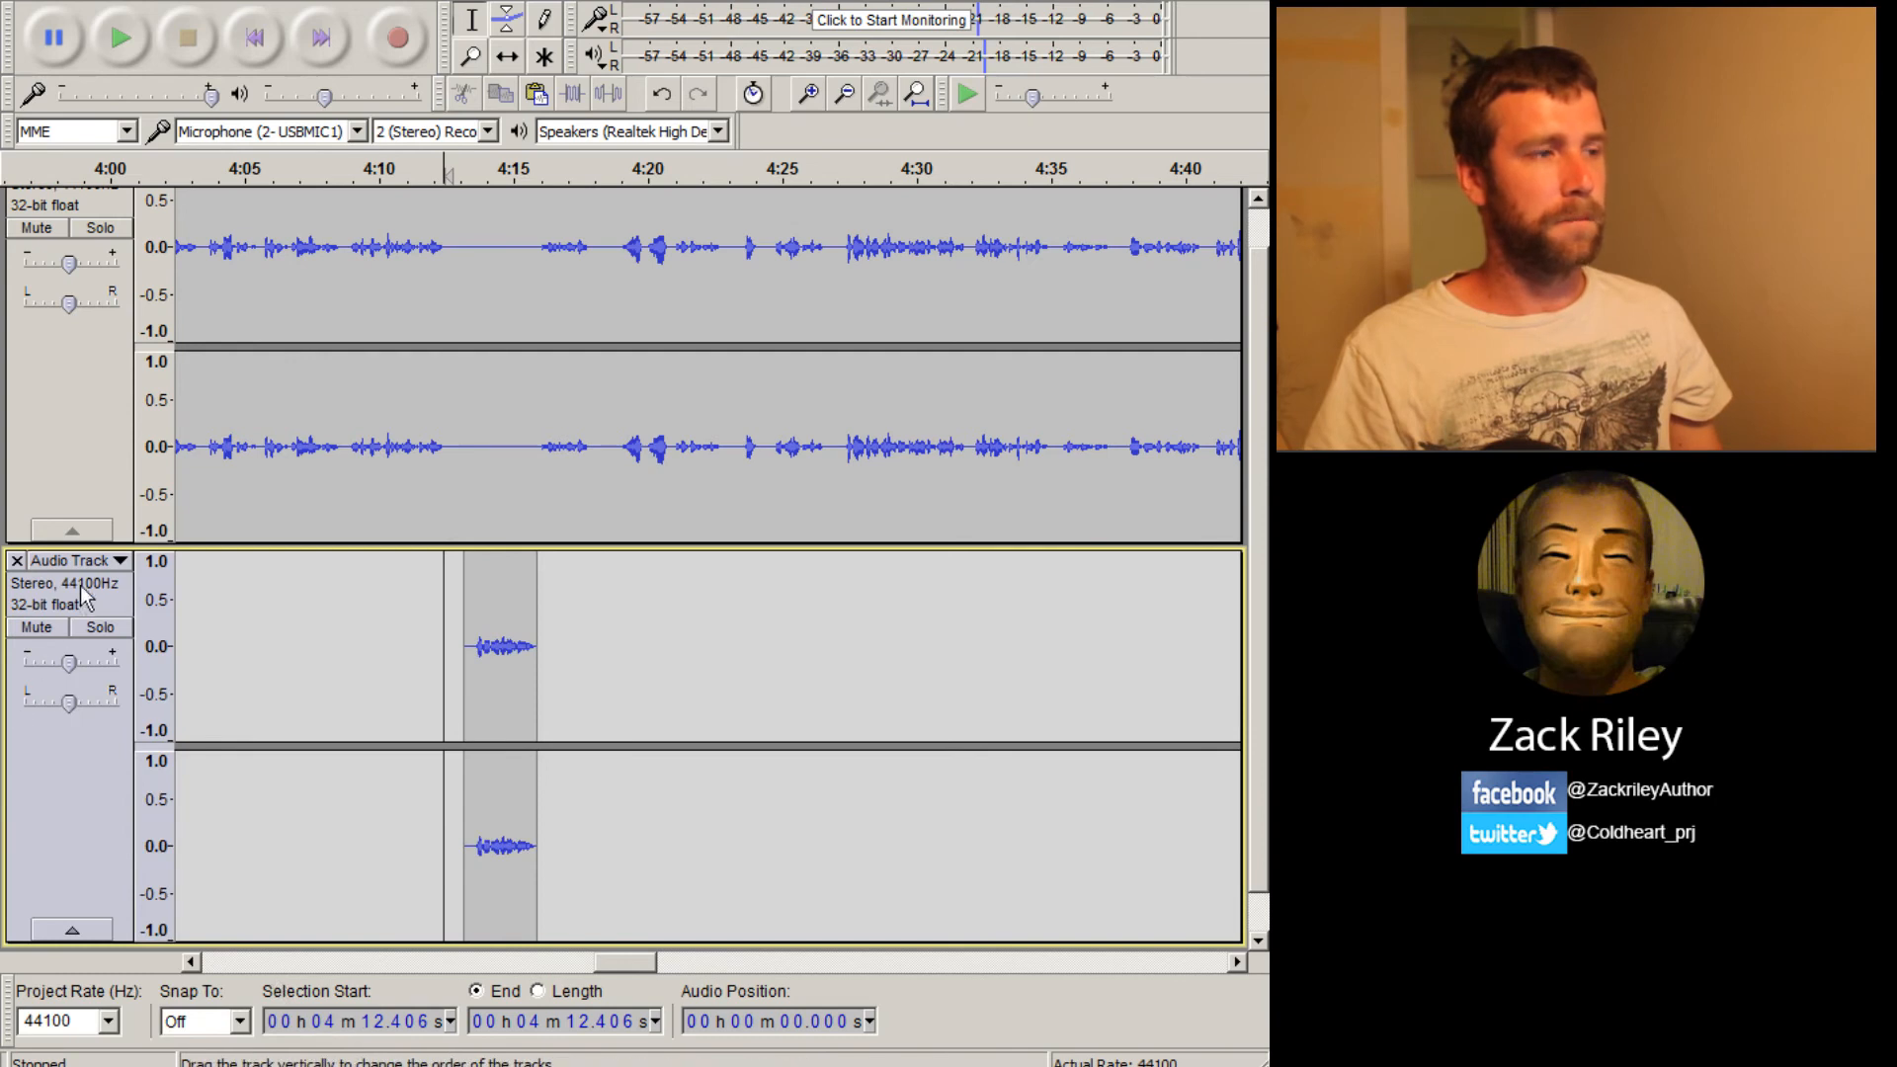
Try a custom sample rate of 36000 Hz on the recorded track, and undo it
left_click(113, 560)
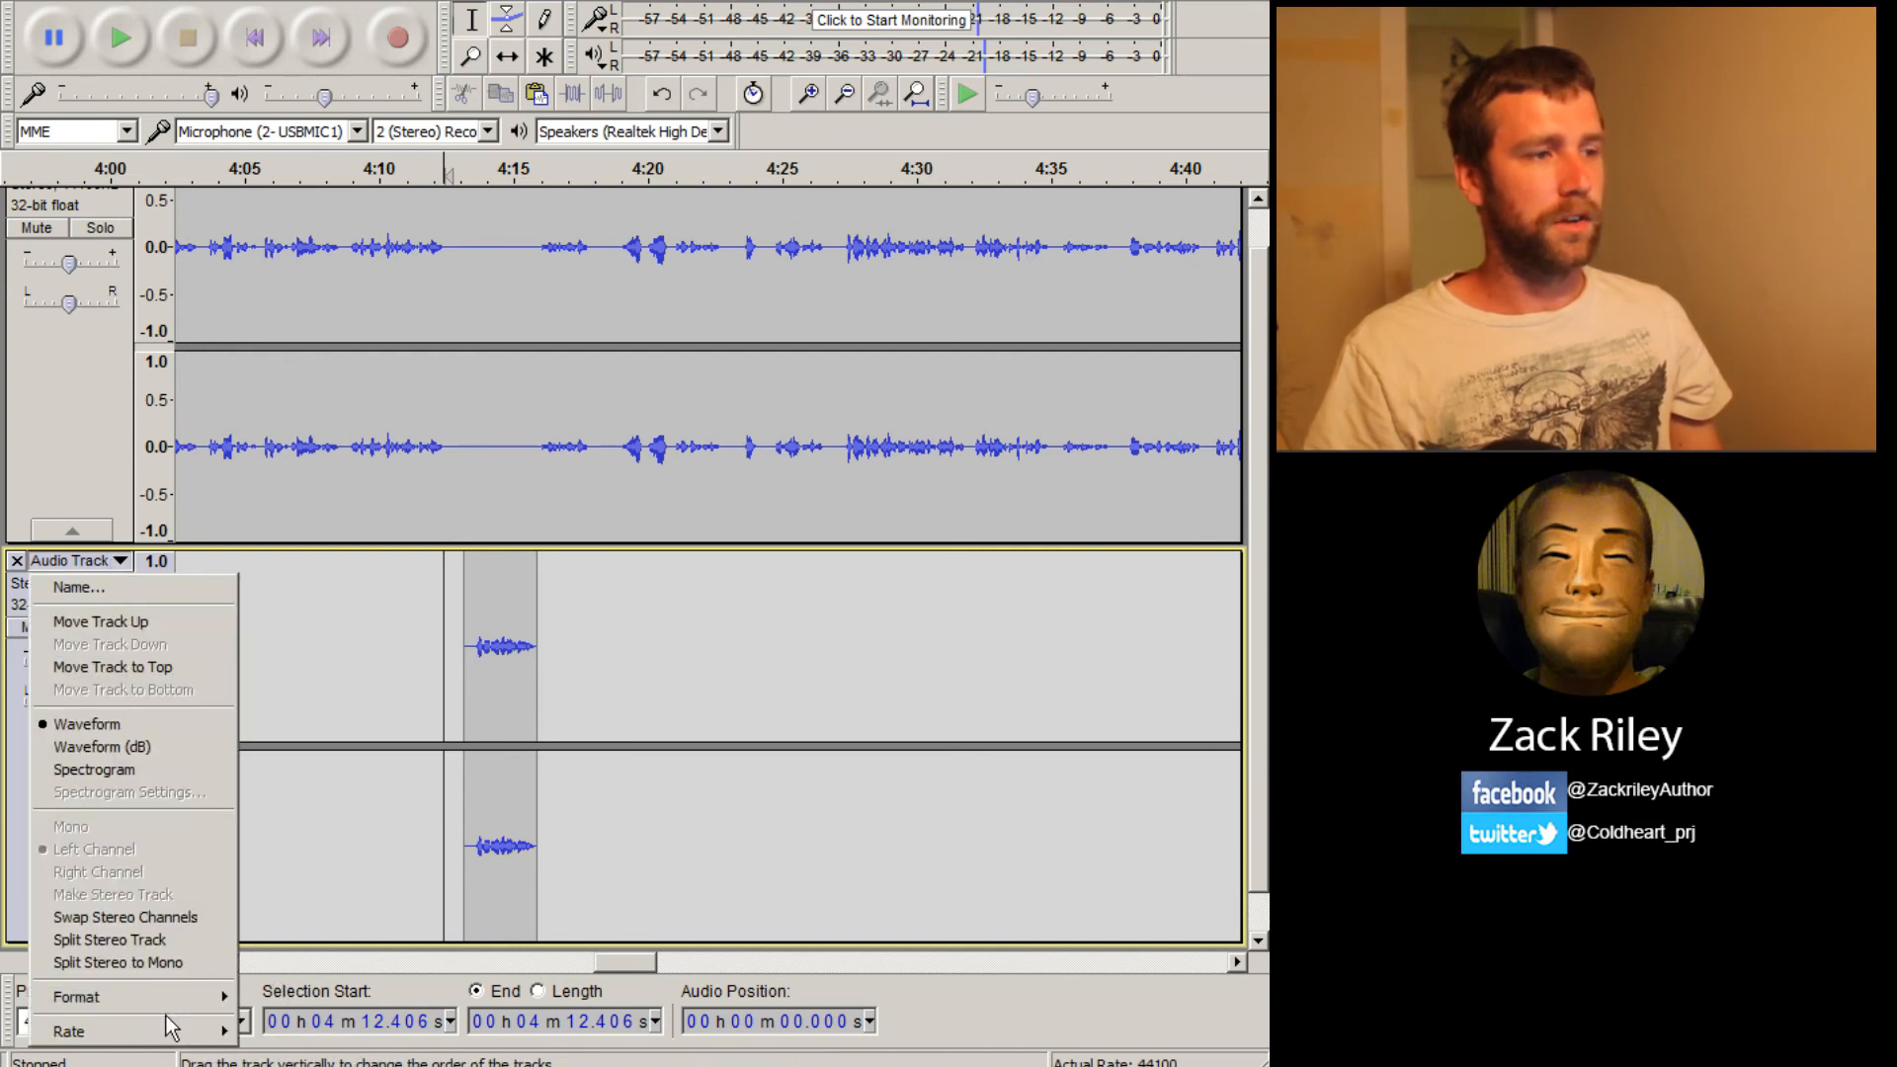
mouse_move(170, 1033)
left_click(296, 1066)
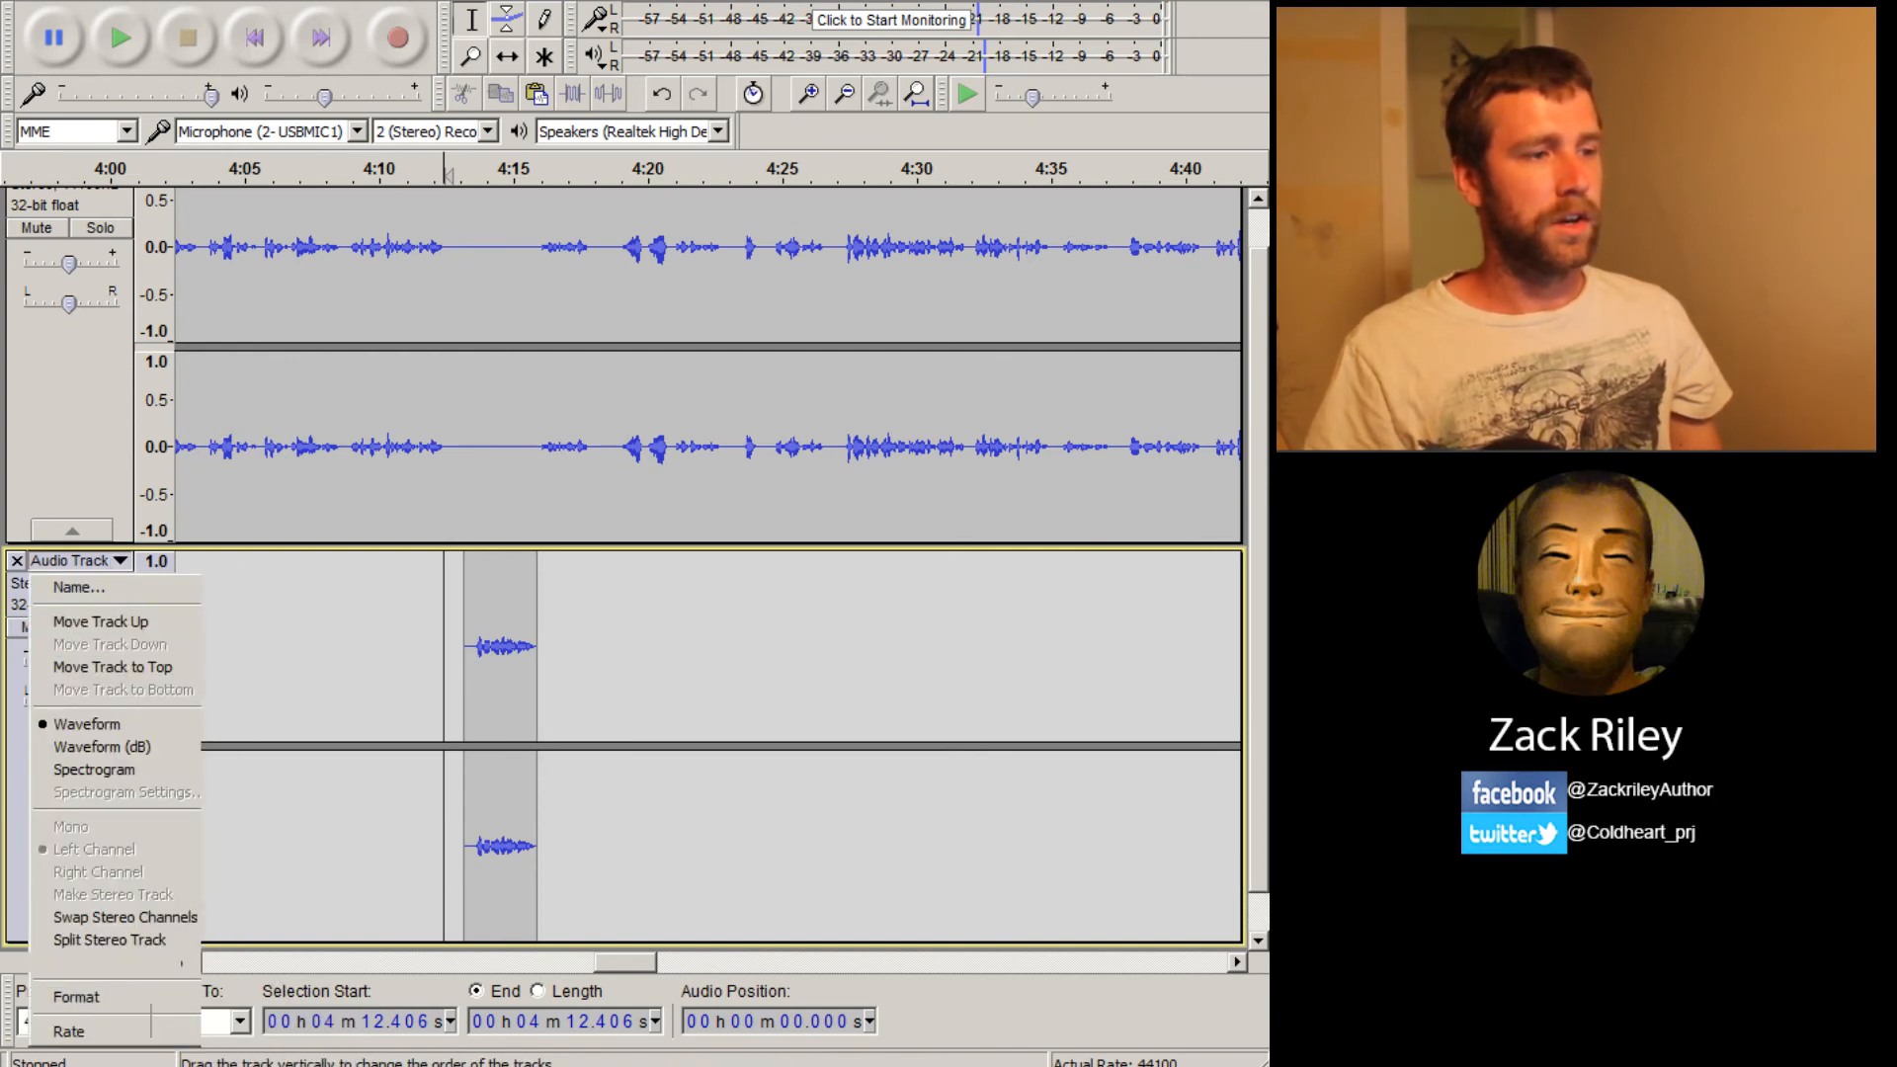
left_click(743, 557)
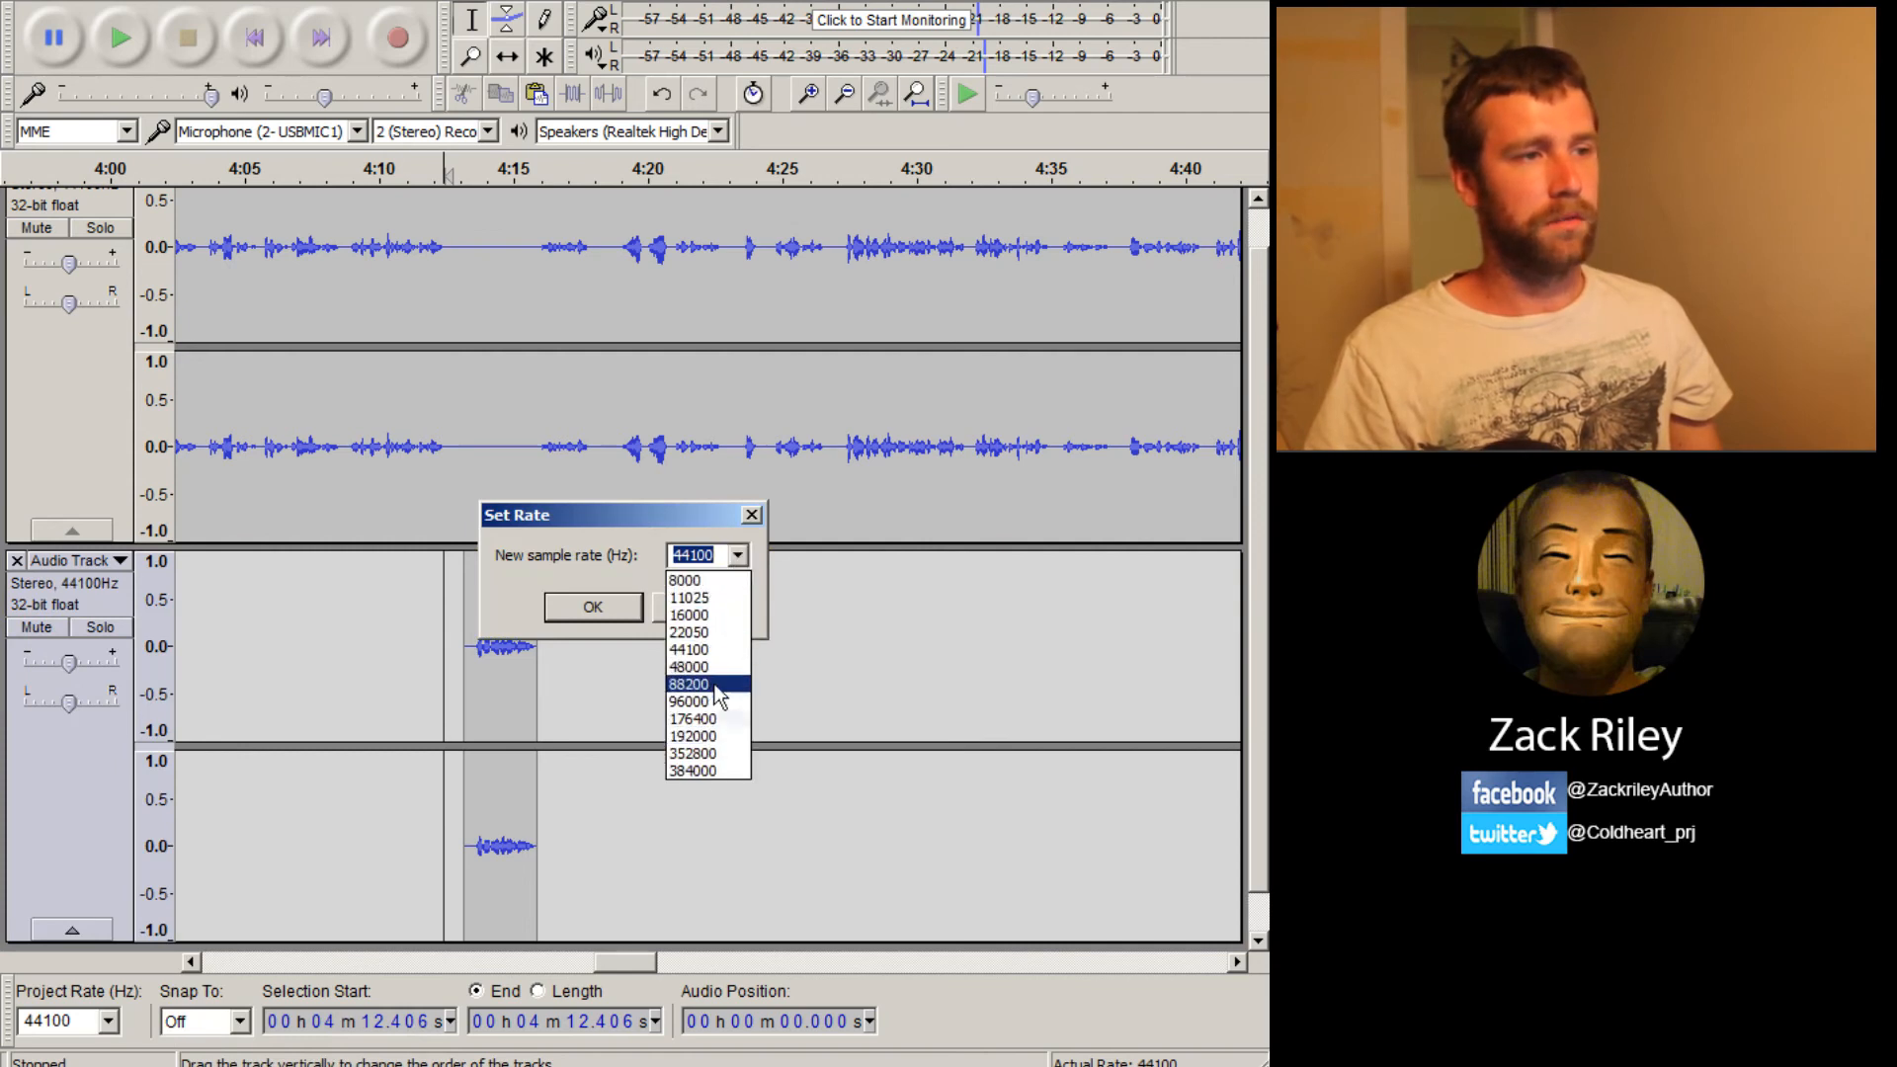
left_click(720, 555)
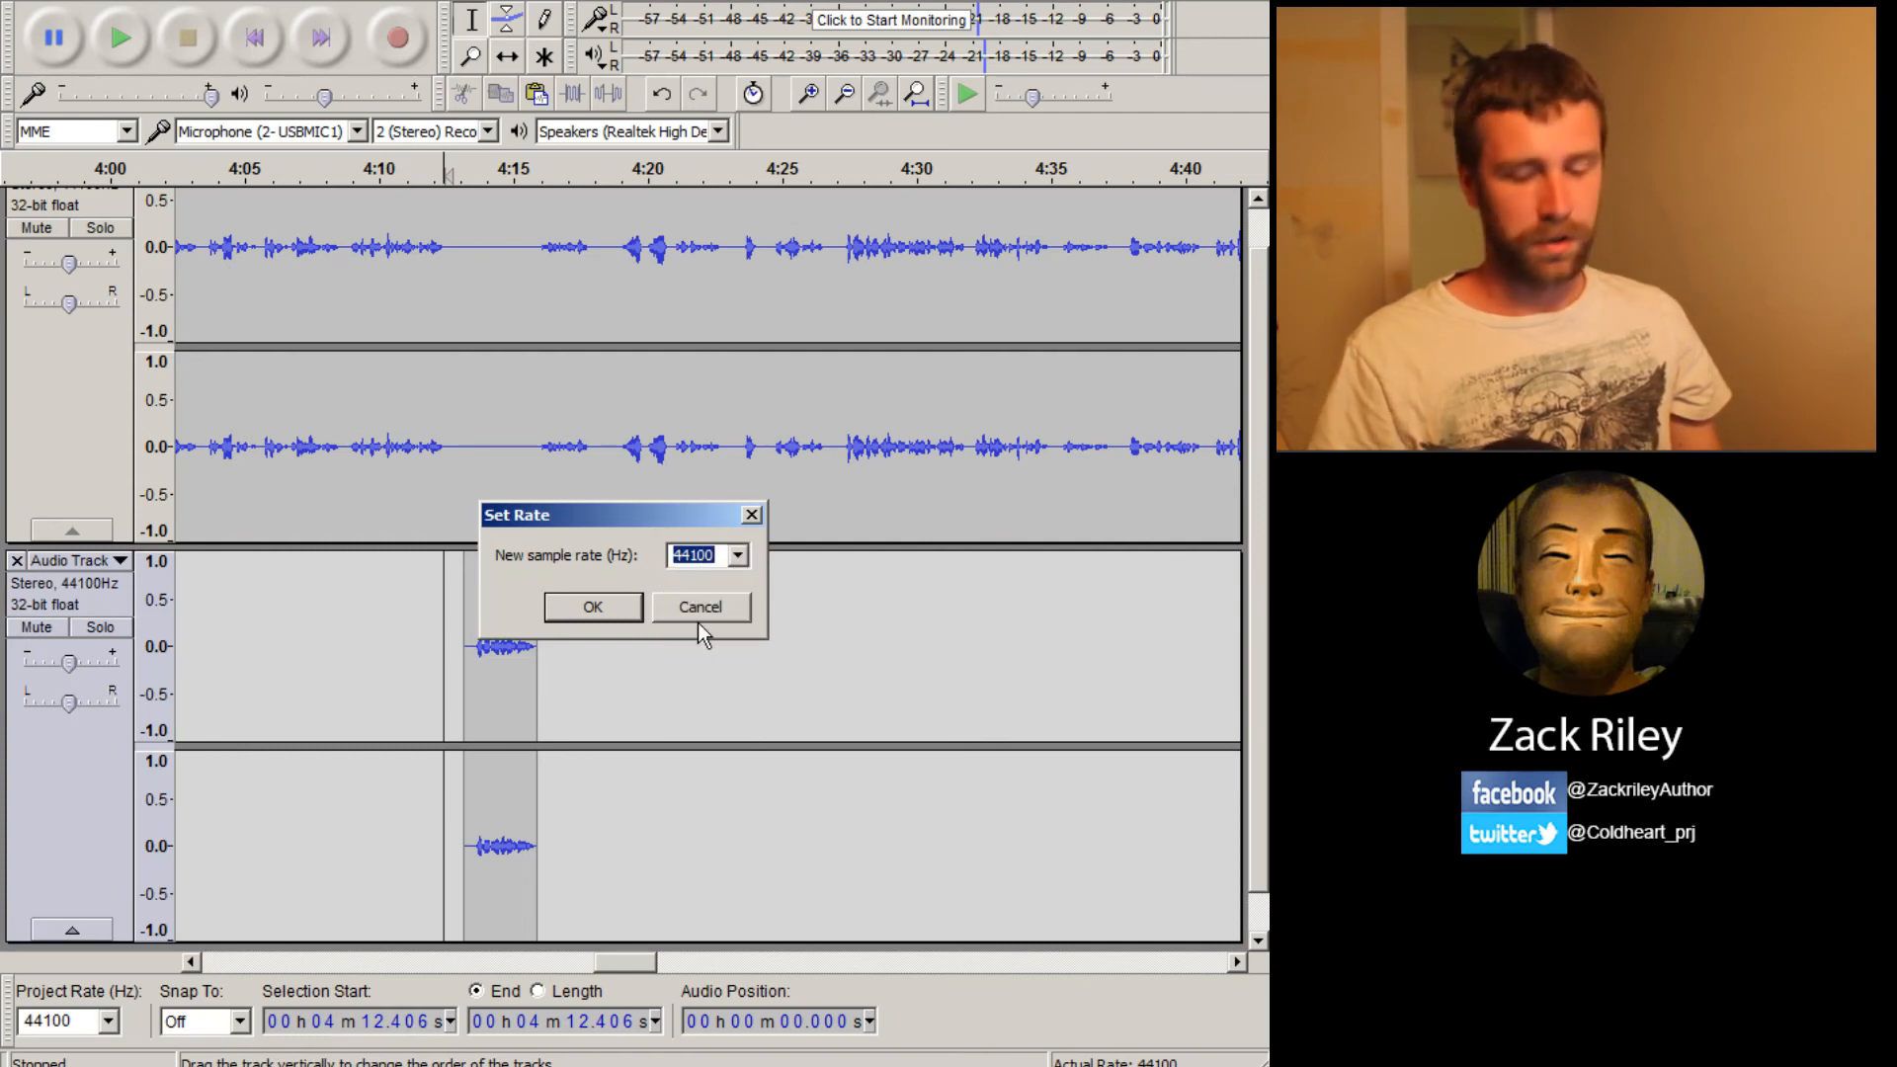
type("36000")
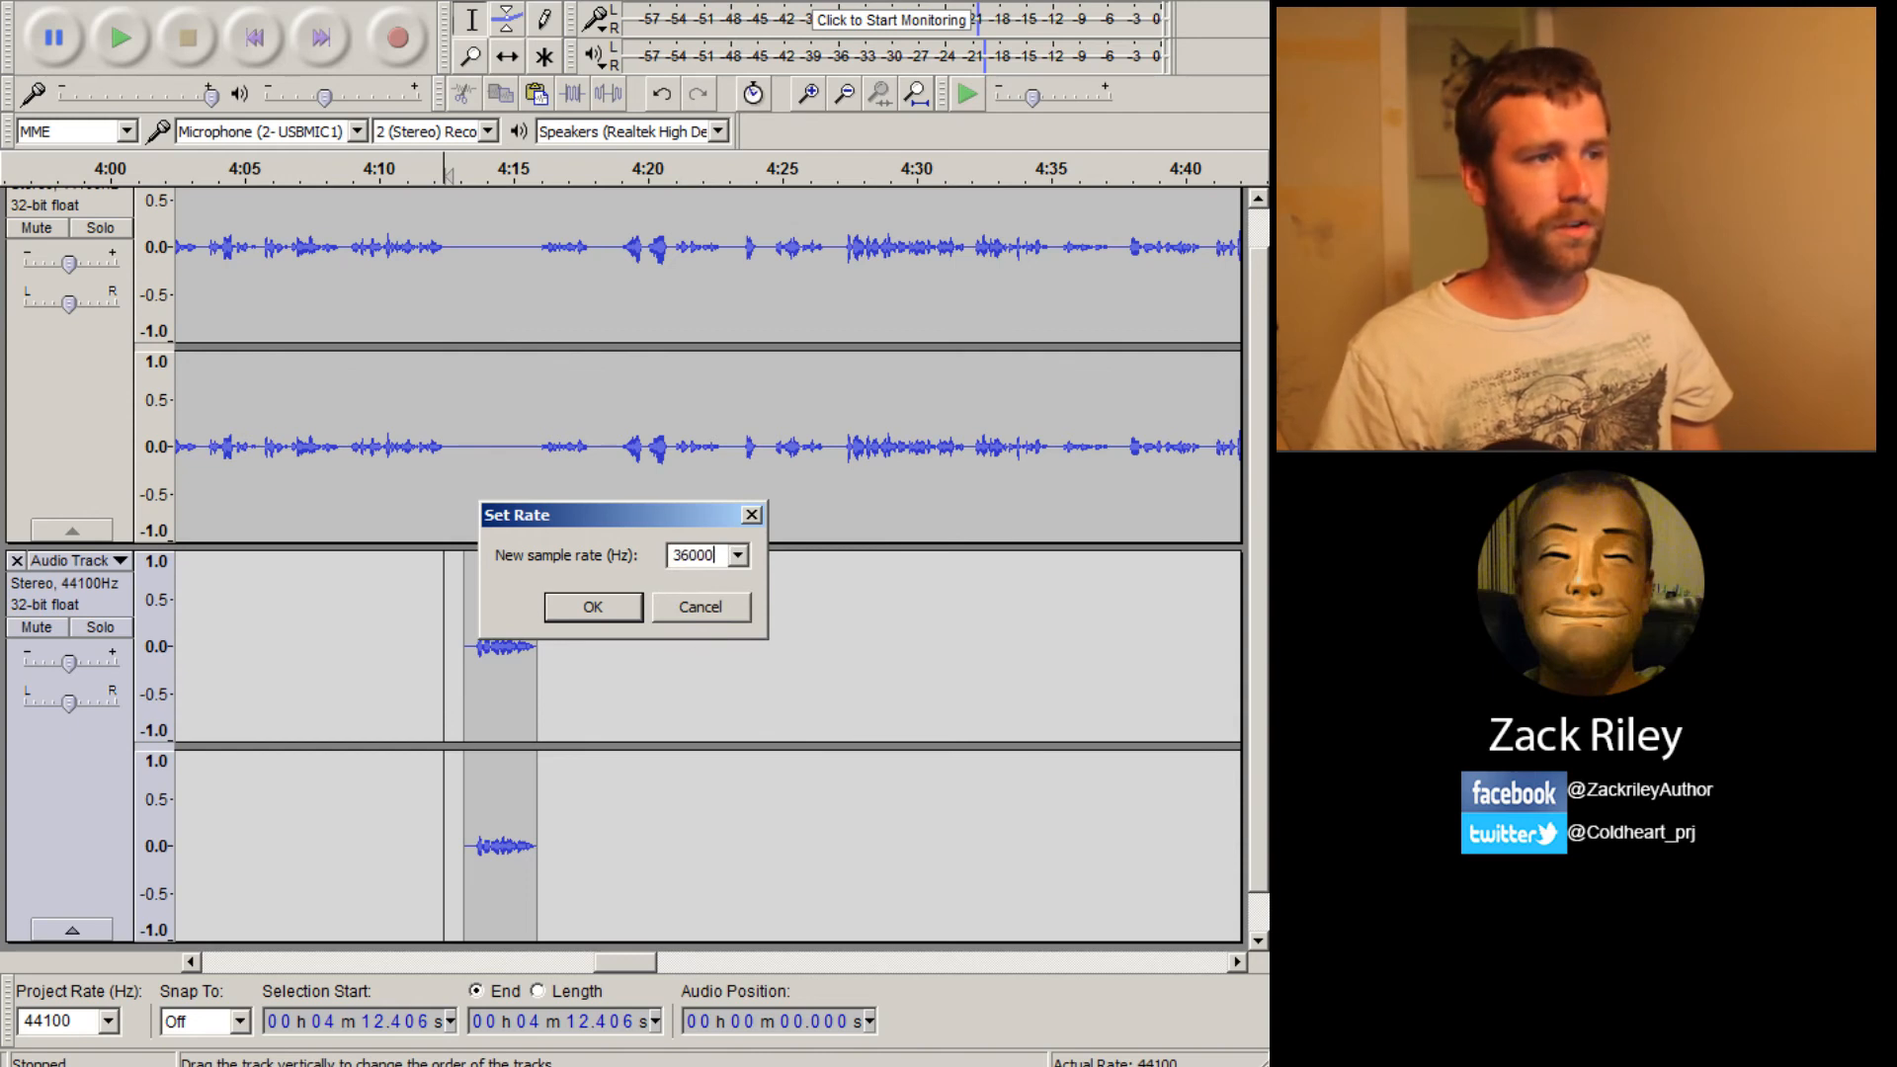
left_click(593, 607)
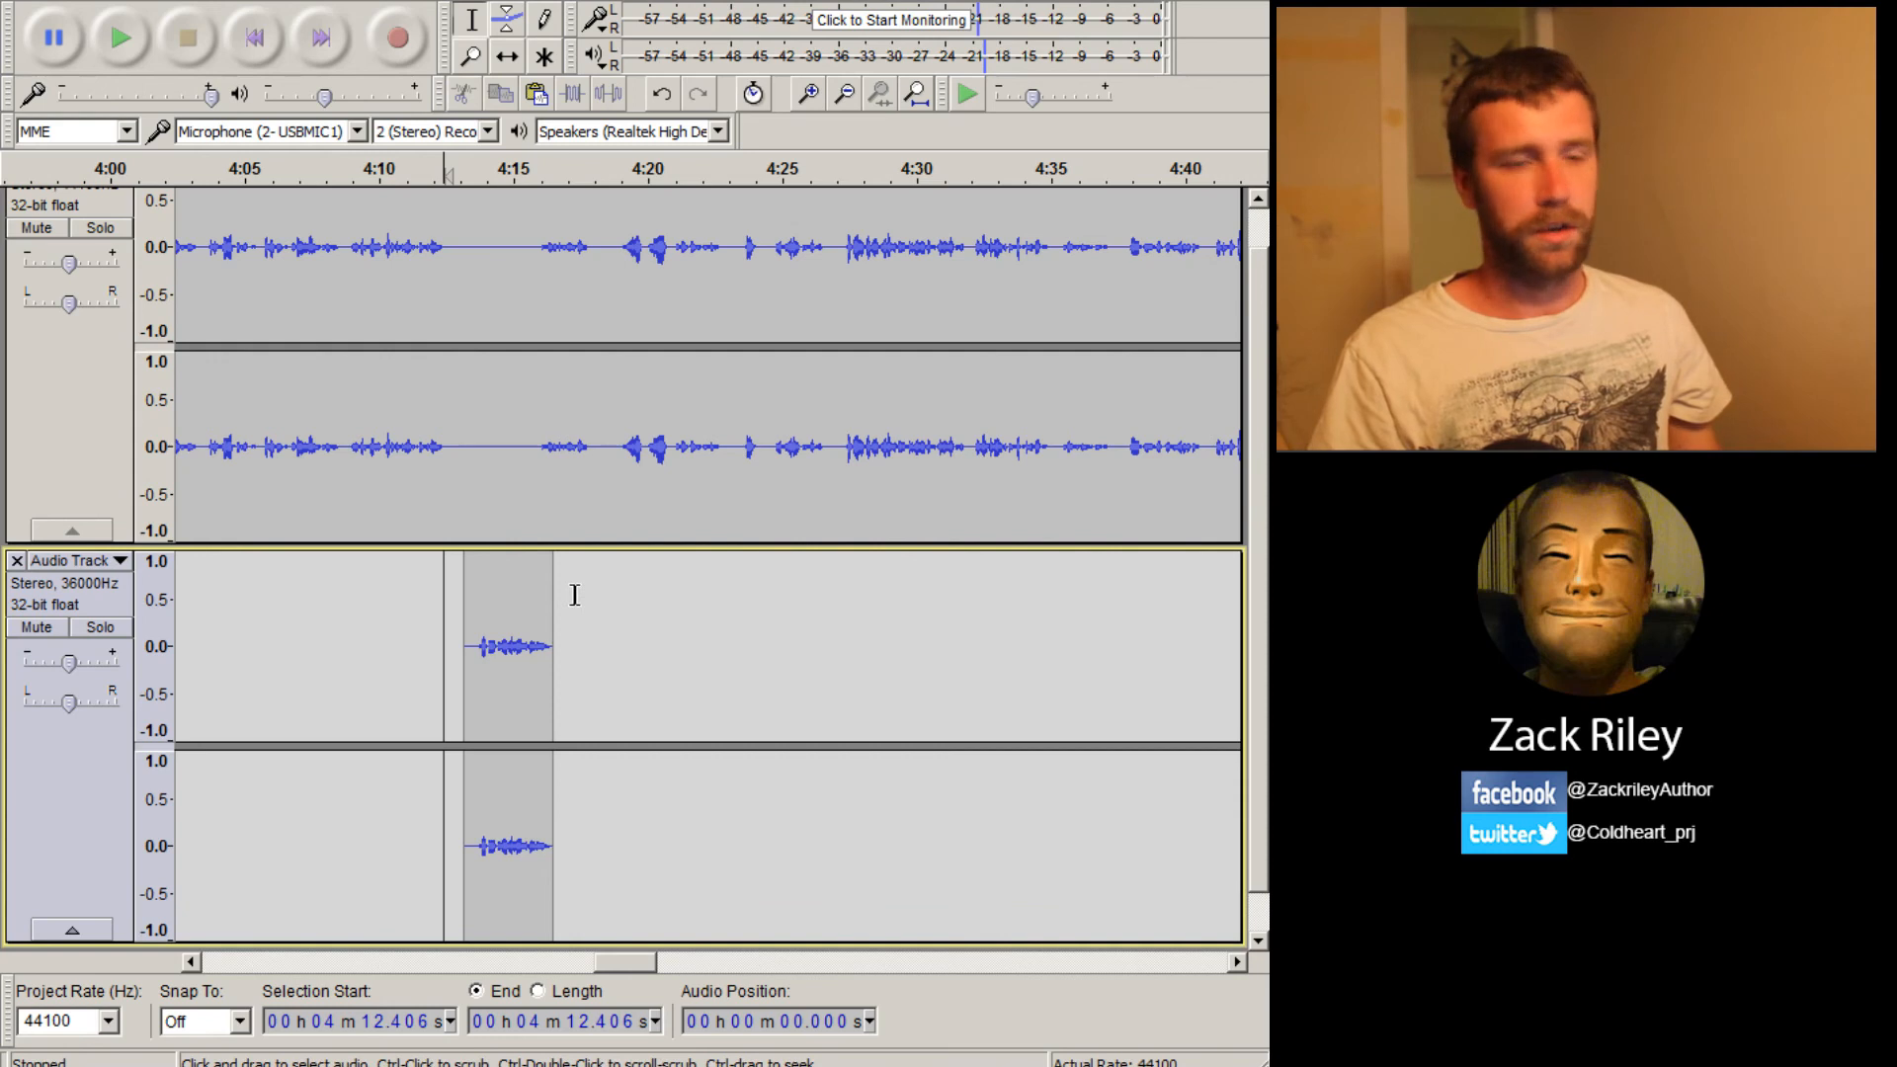
key("ctrl+z")
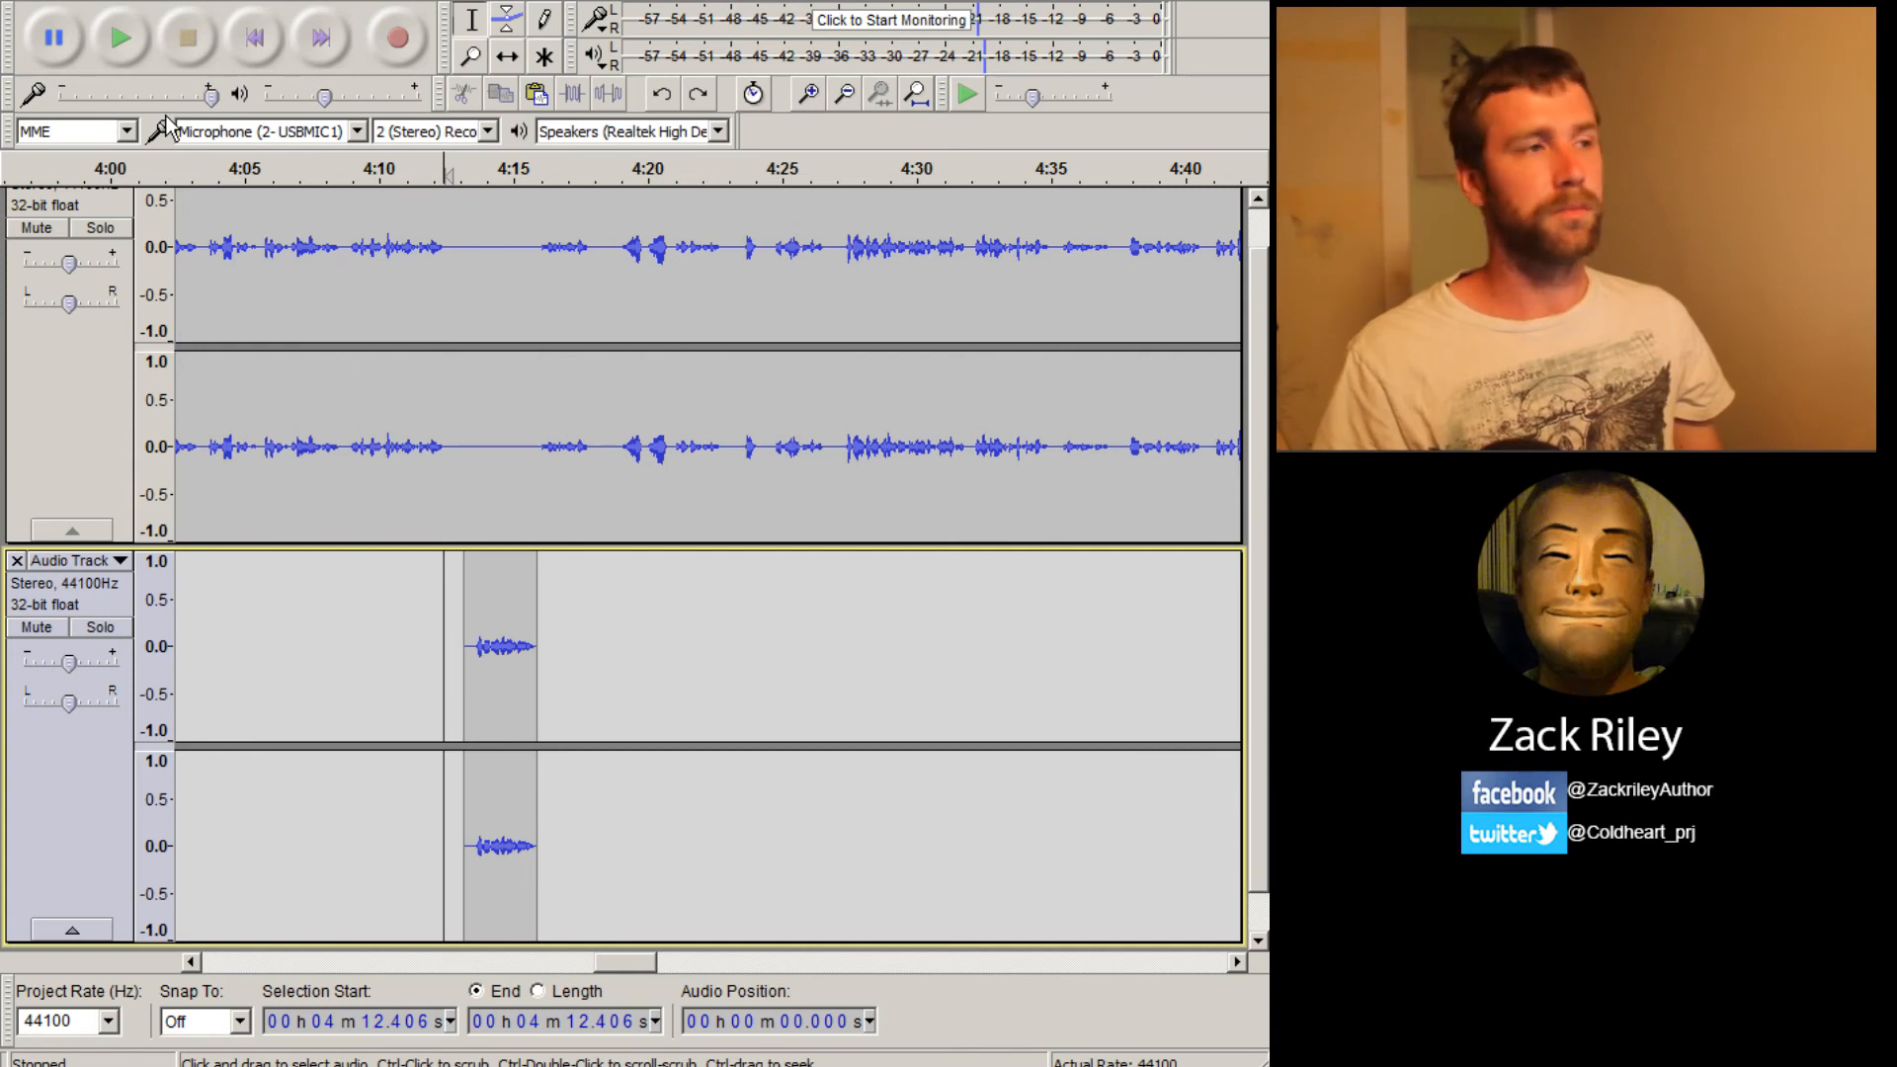
Start an MP3 audio export, and create and open a folder named tutorials inside Finished Chapters
left_click(20, 6)
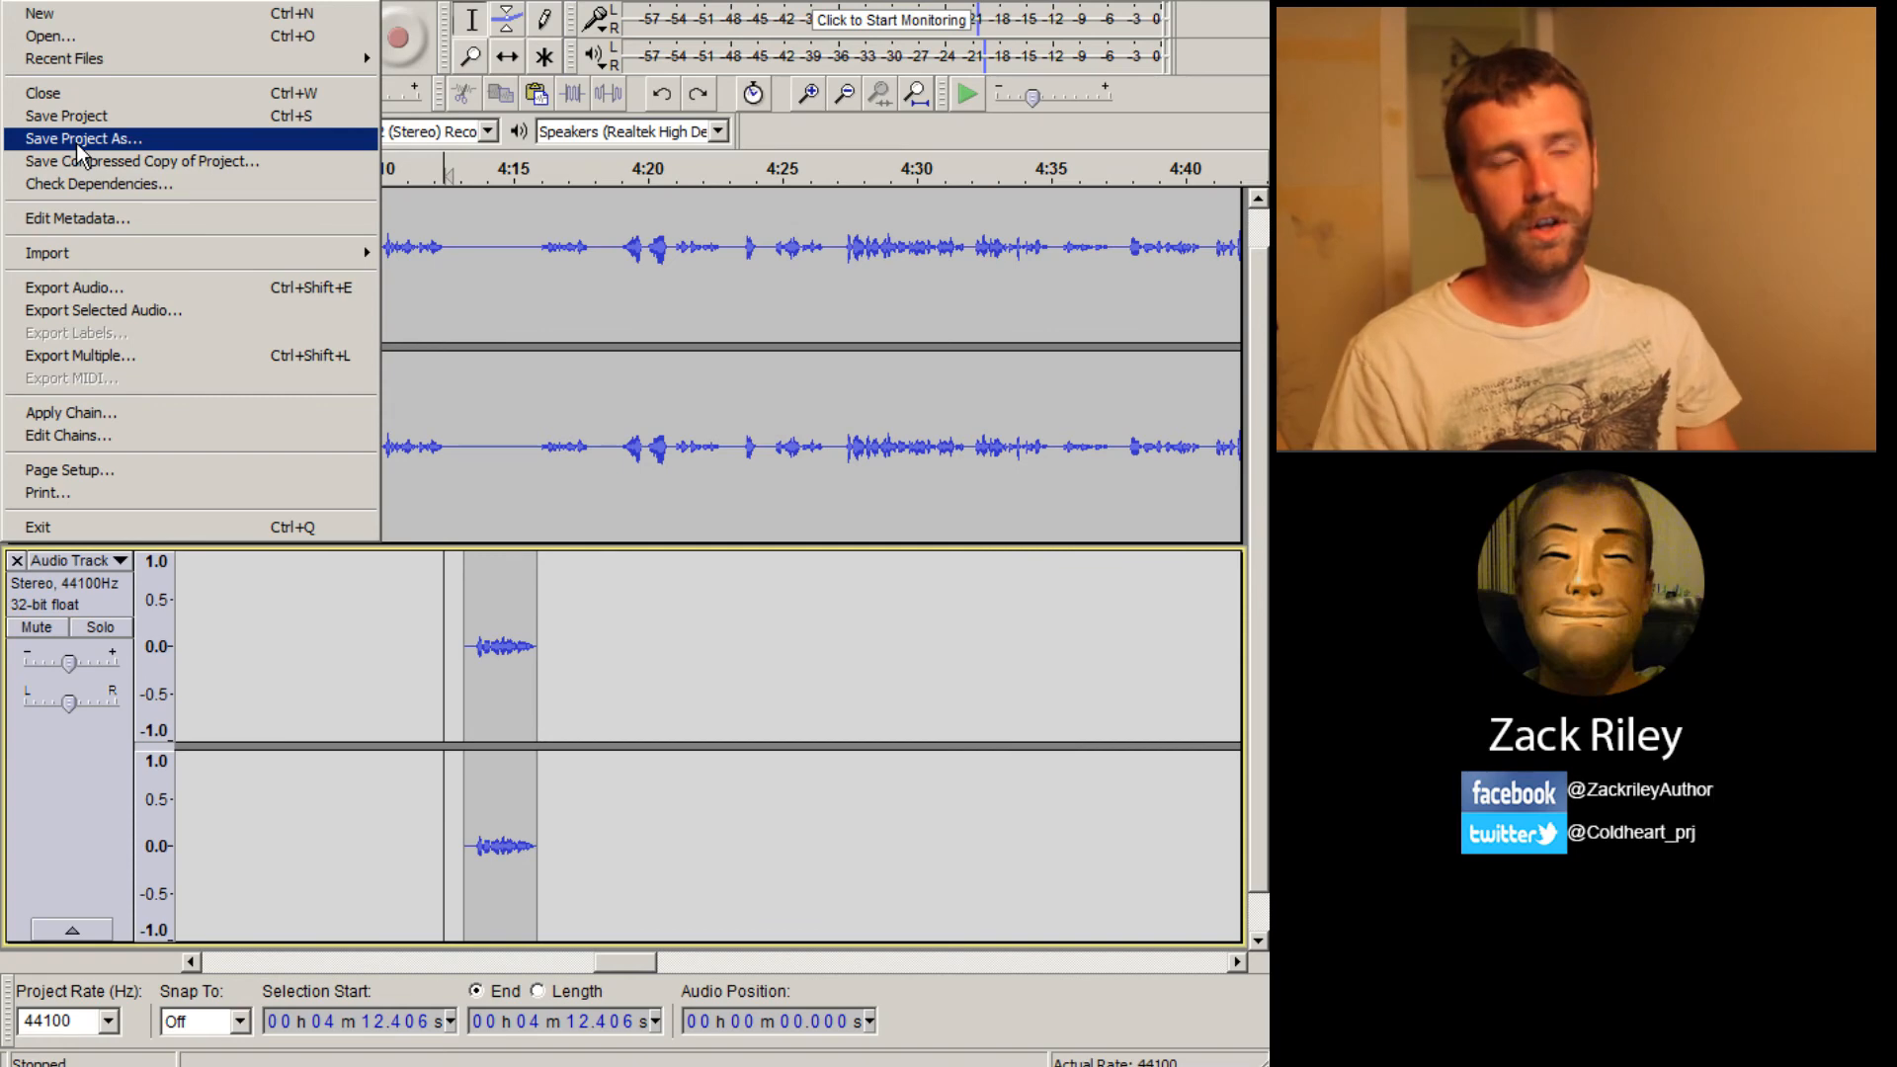
left_click(143, 293)
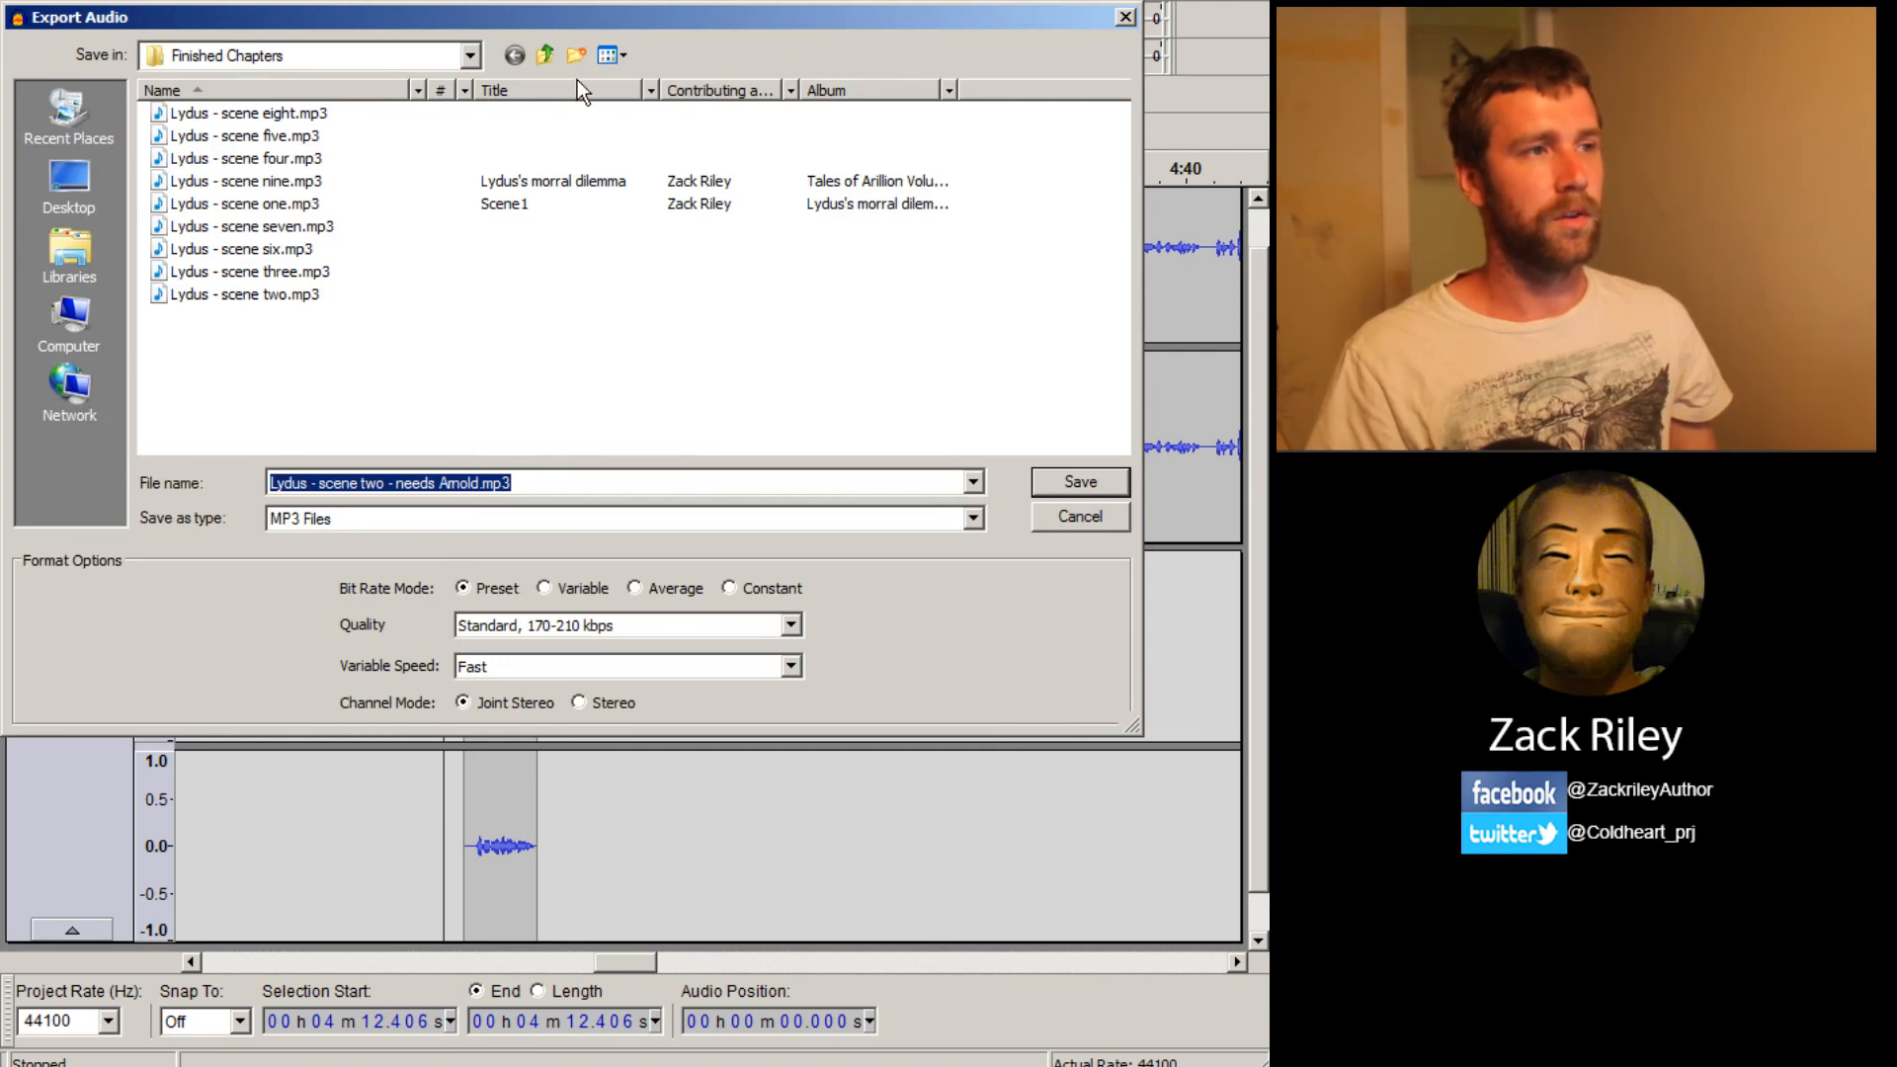
left_click(576, 55)
type("tutorials")
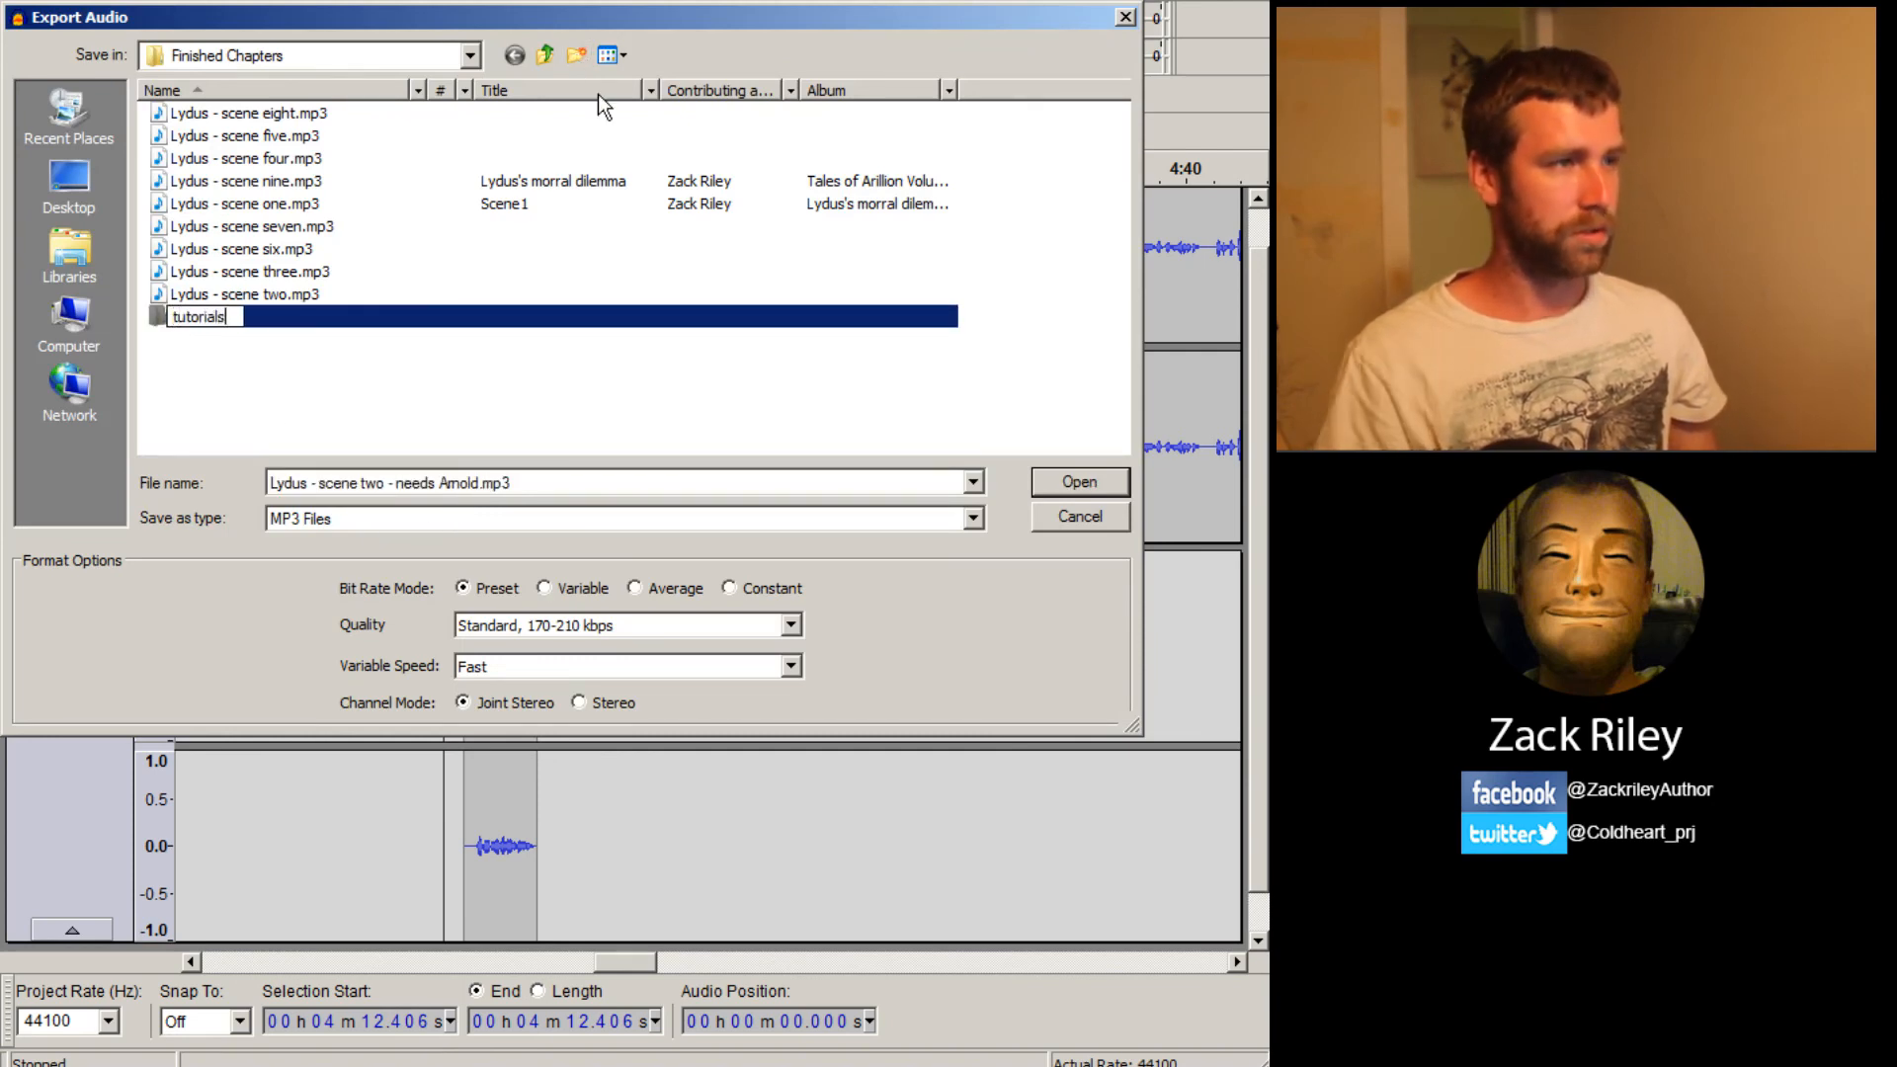
key("Return")
double_click(192, 316)
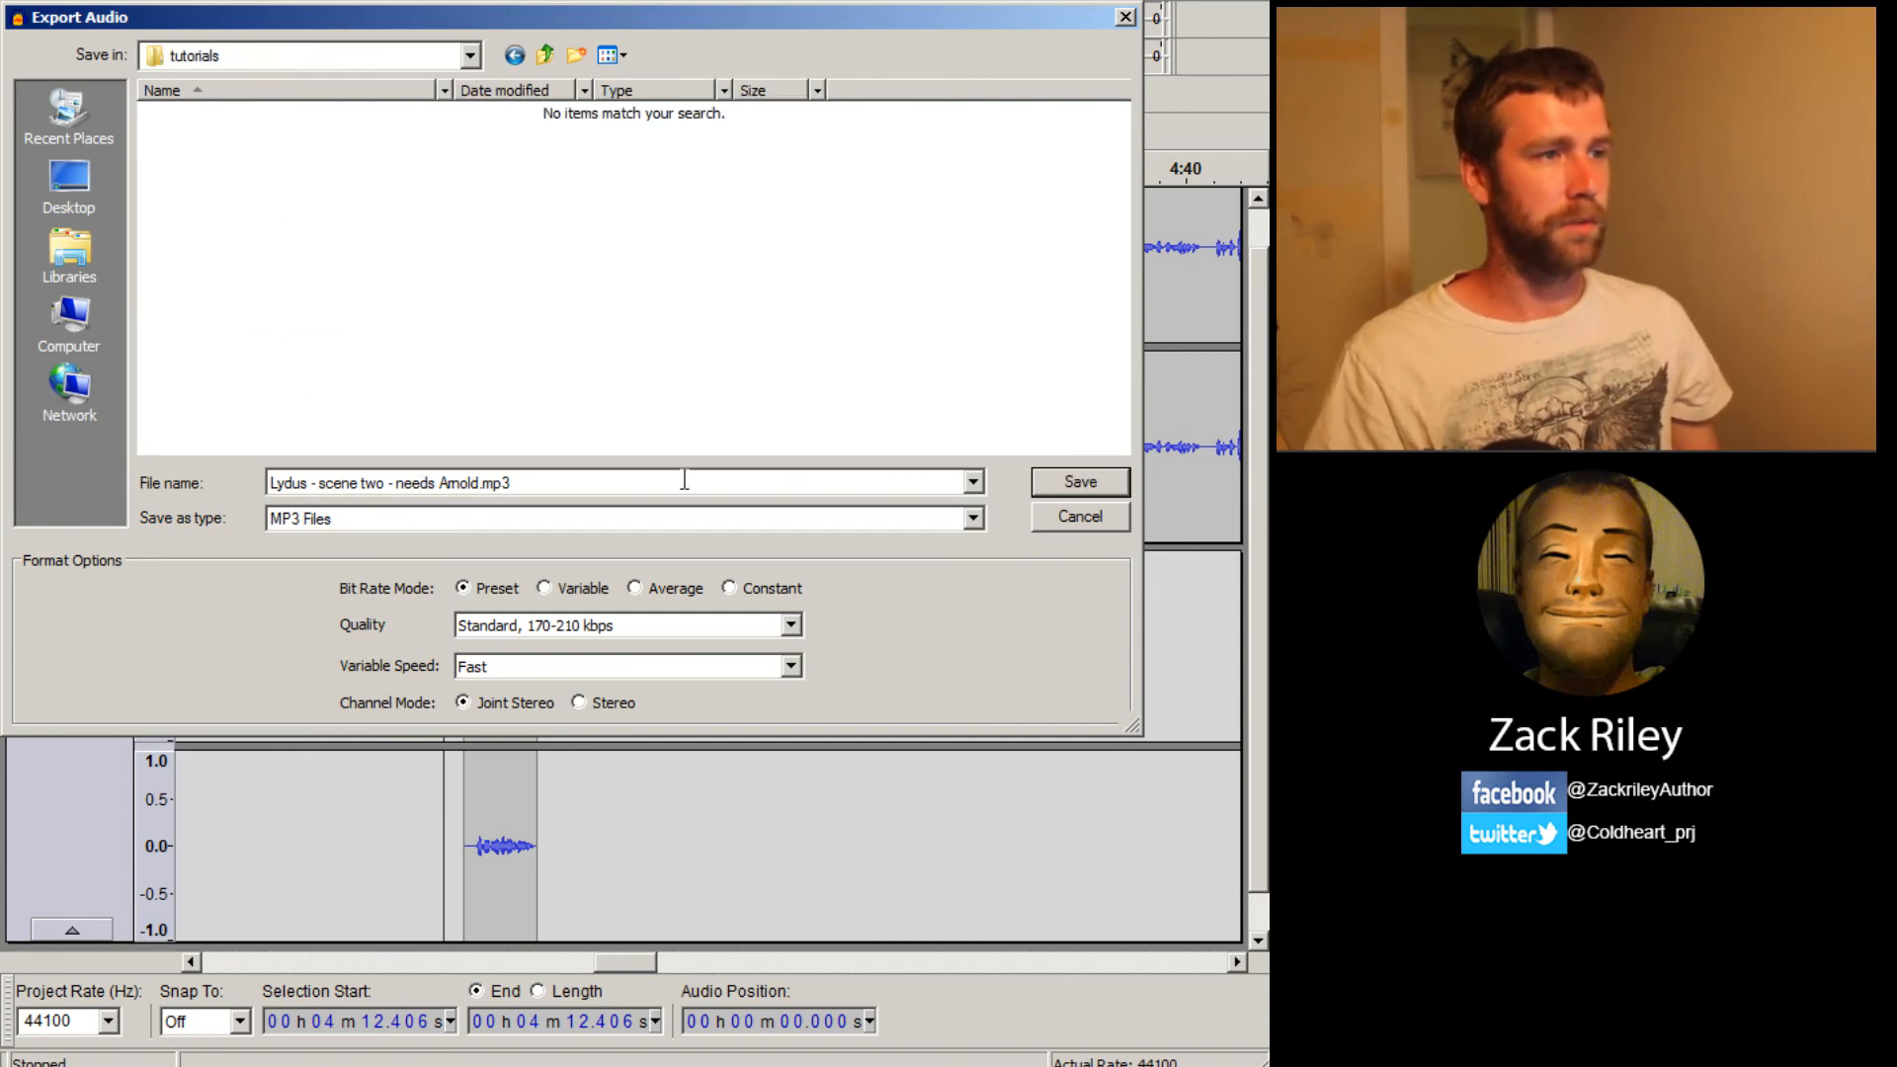
Export the stereo mixdown as "Lydus - scene two - ZR Arnold.mp3", leaving all metadata fields blank
left_click(398, 485)
left_click(434, 488)
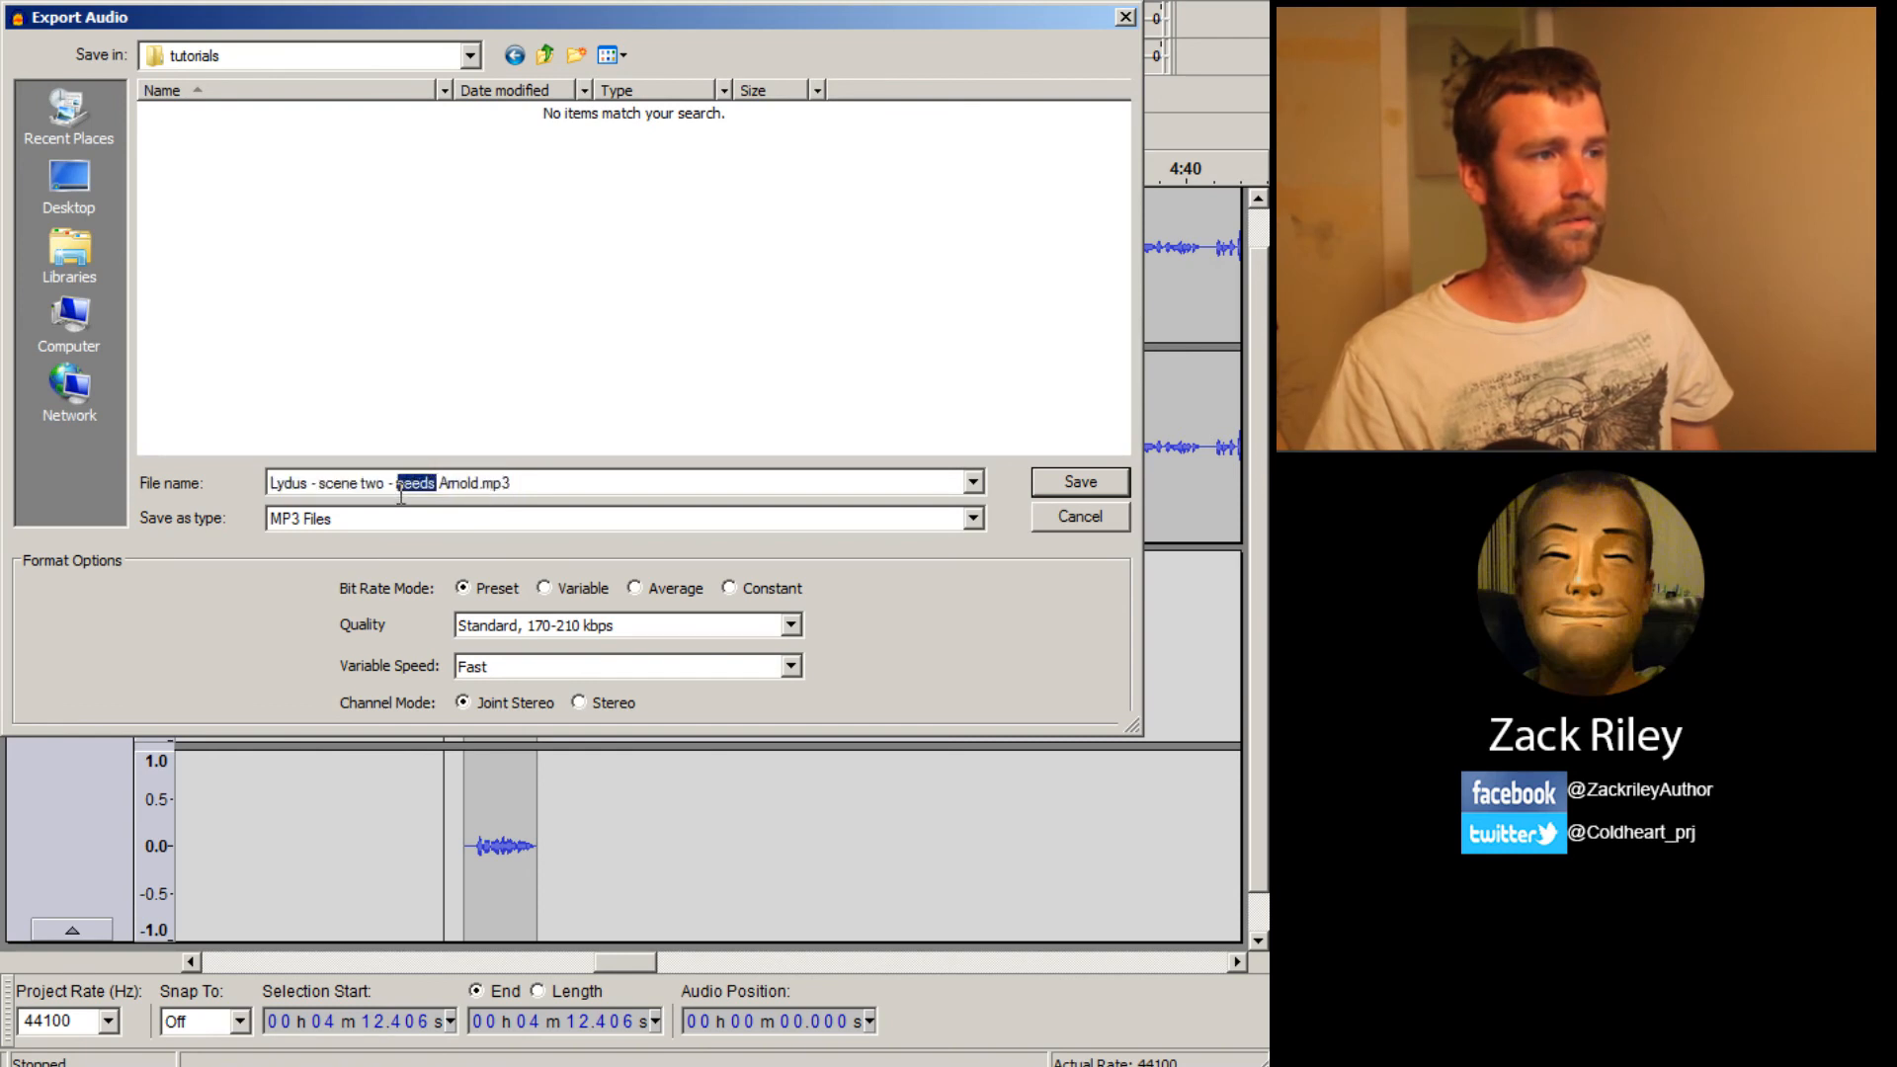
type("ZR")
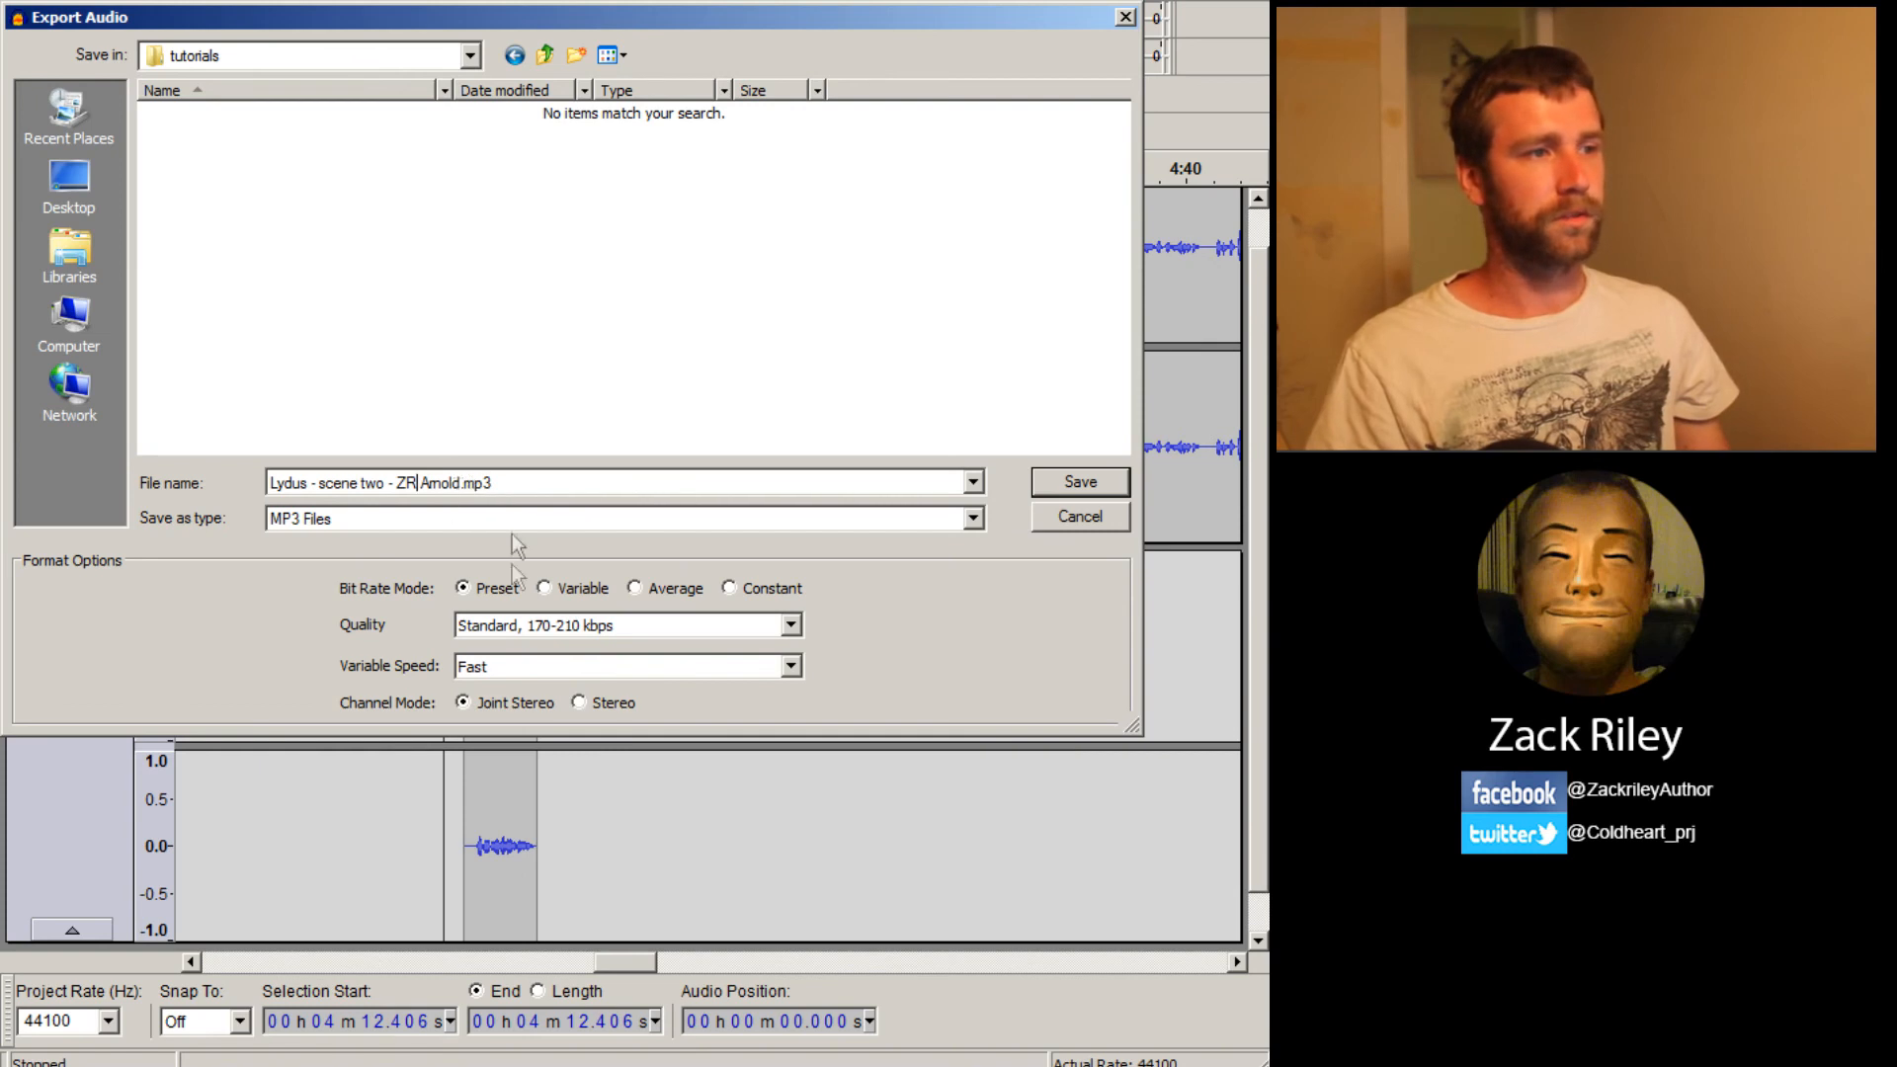
left_click(1070, 488)
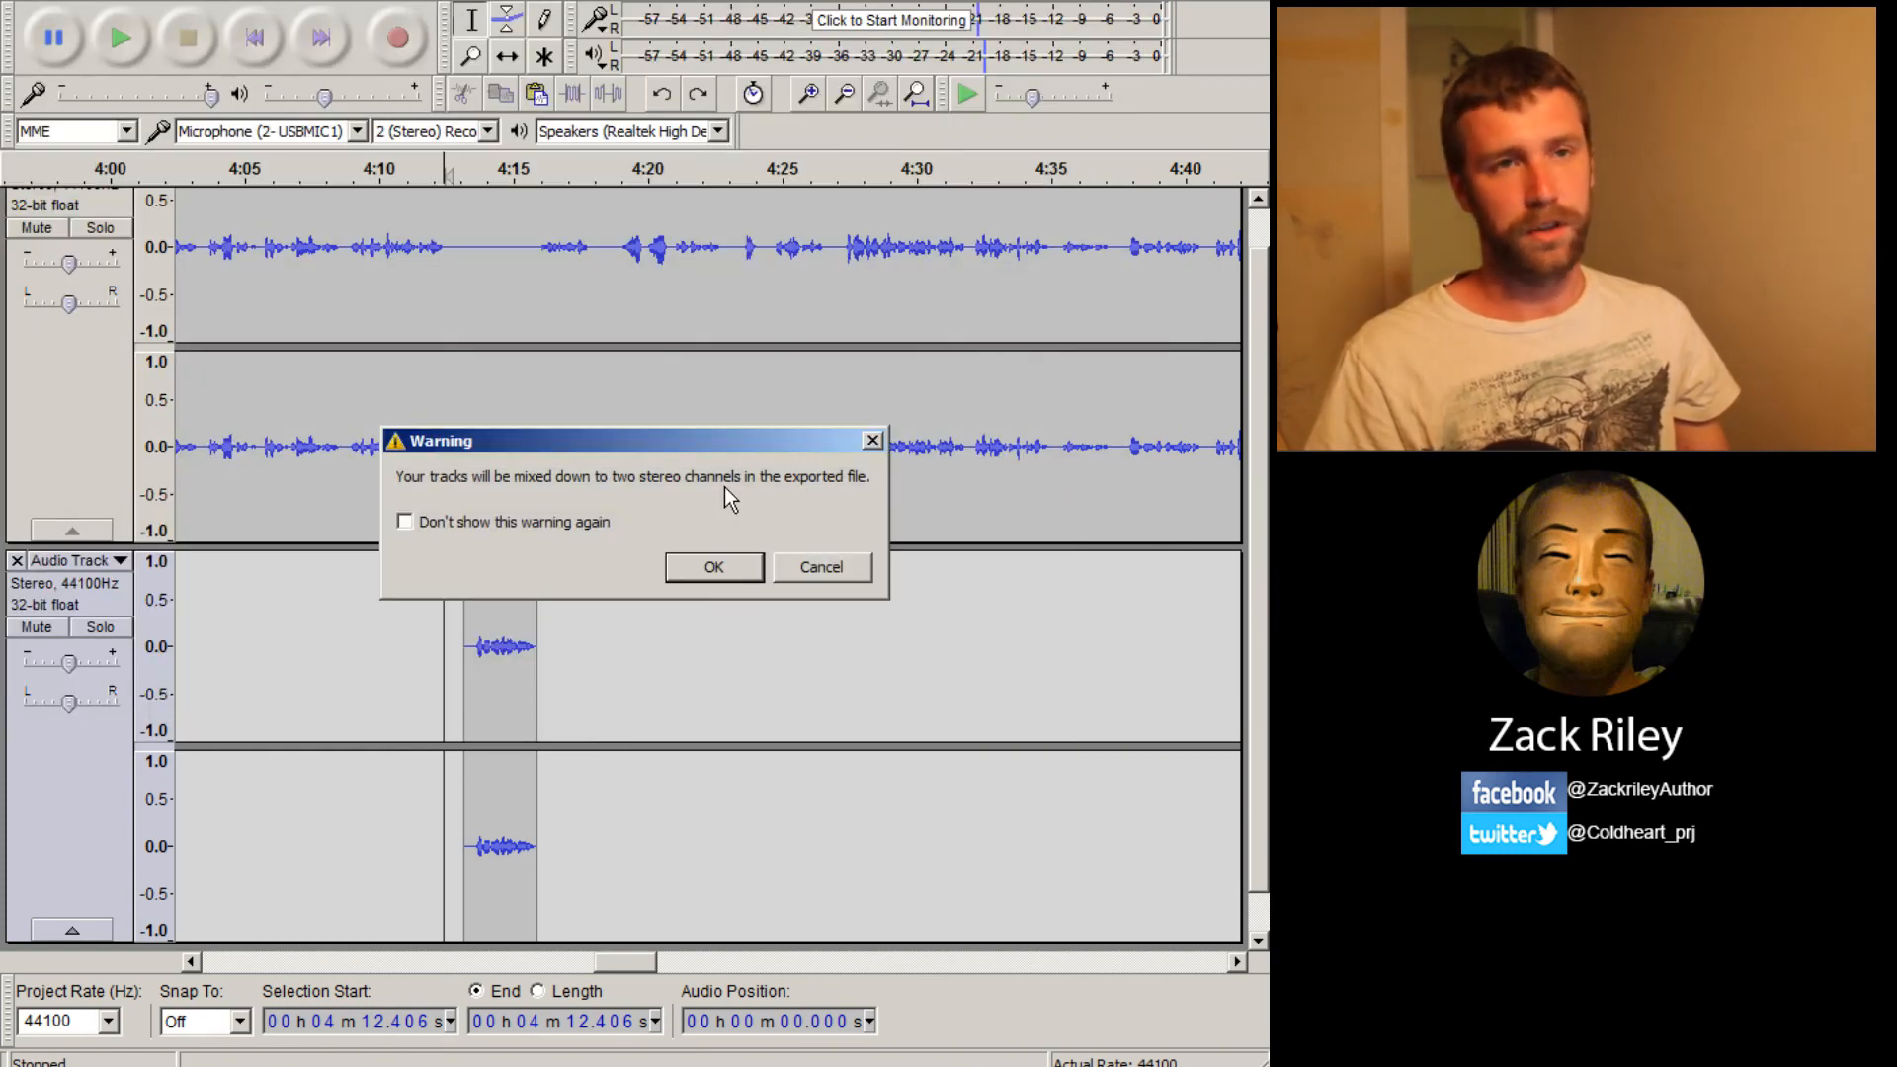
left_click(731, 566)
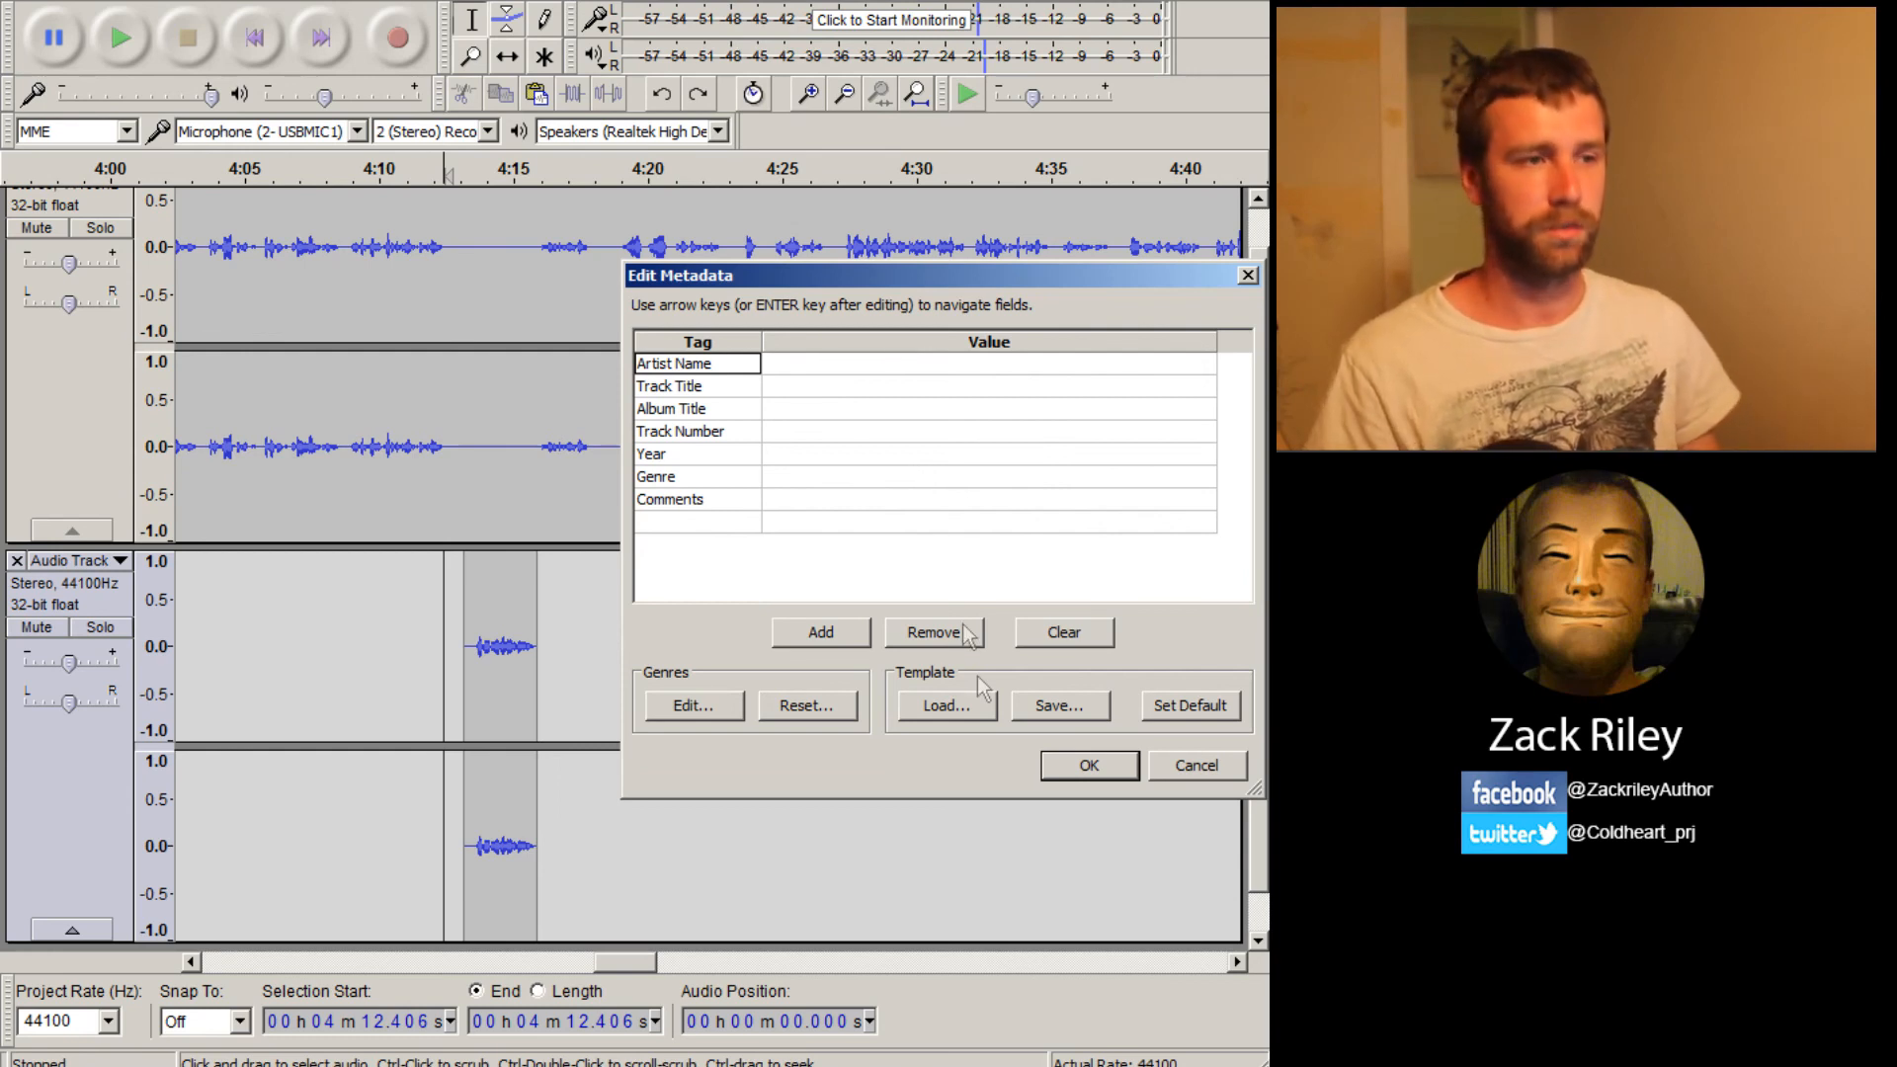
left_click(1049, 764)
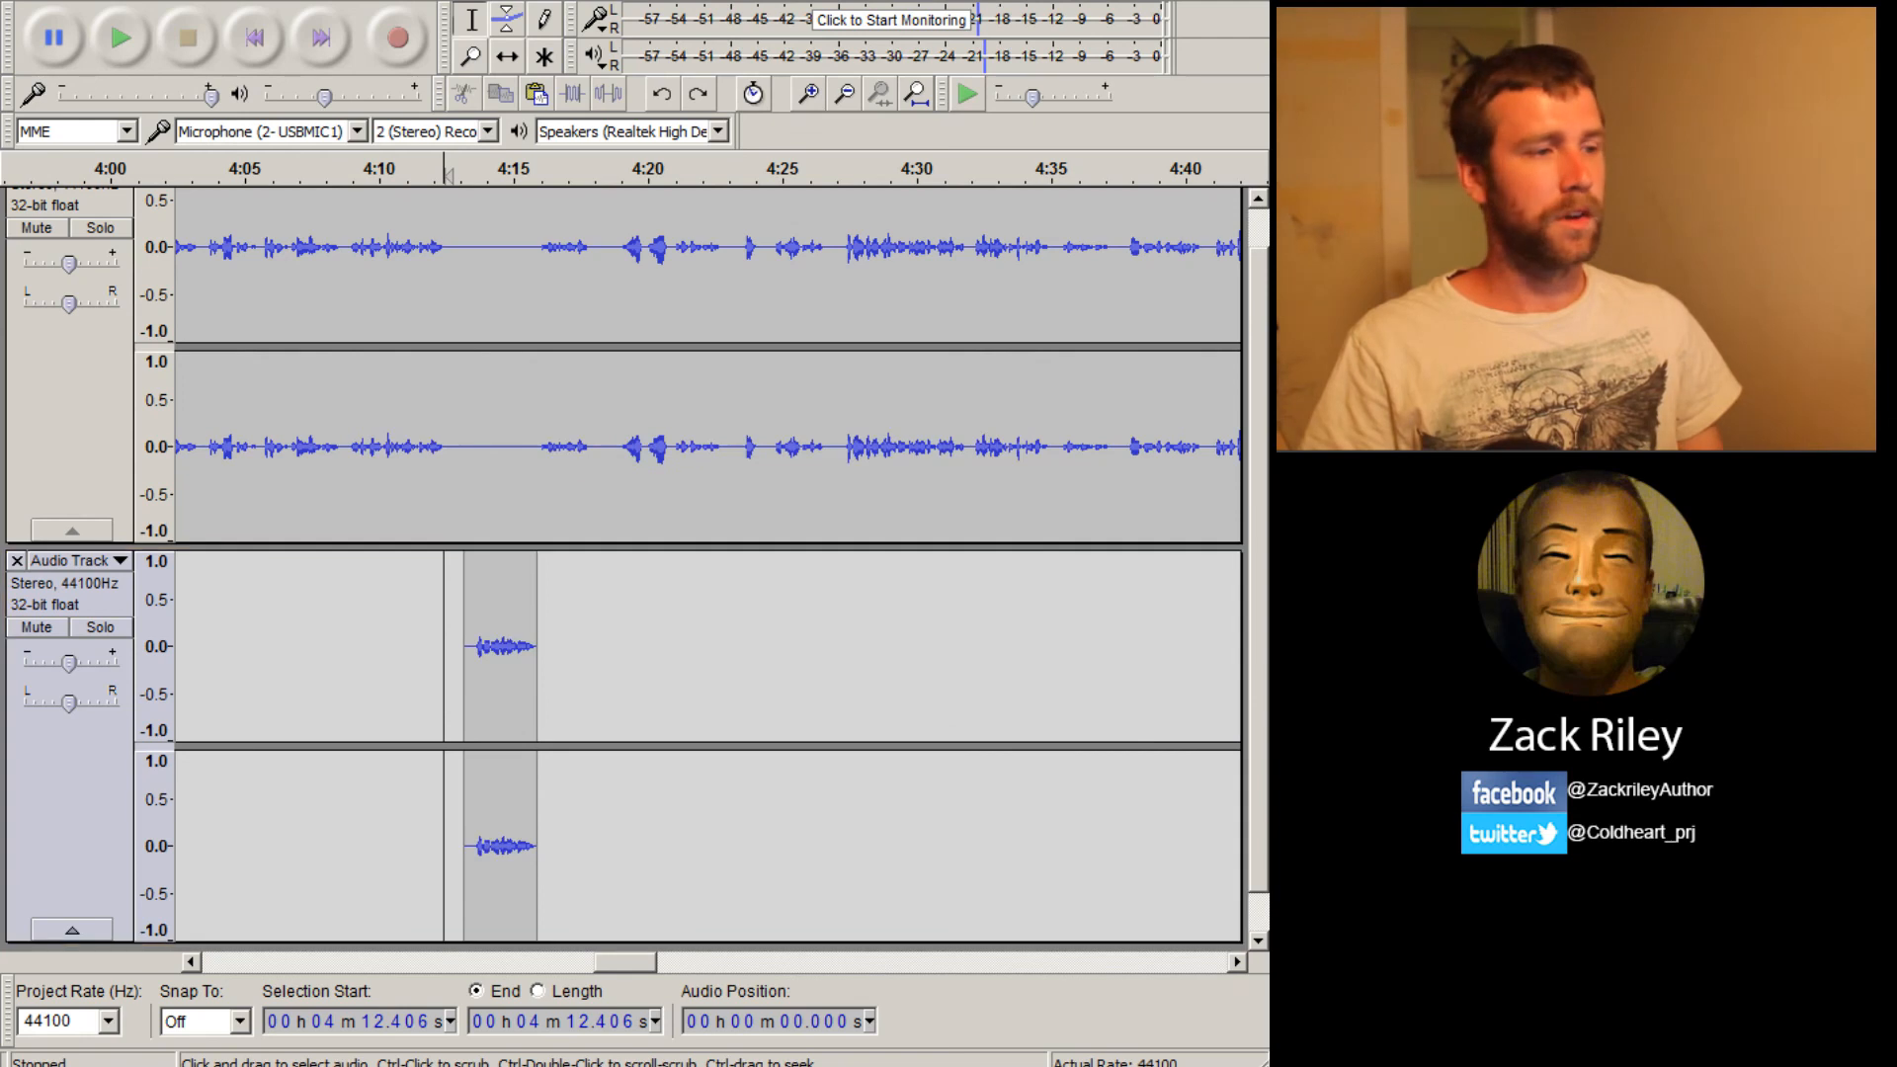
Switch to the tutorials folder in the file explorer and open the exported MP3 for playback
key("alt+Tab")
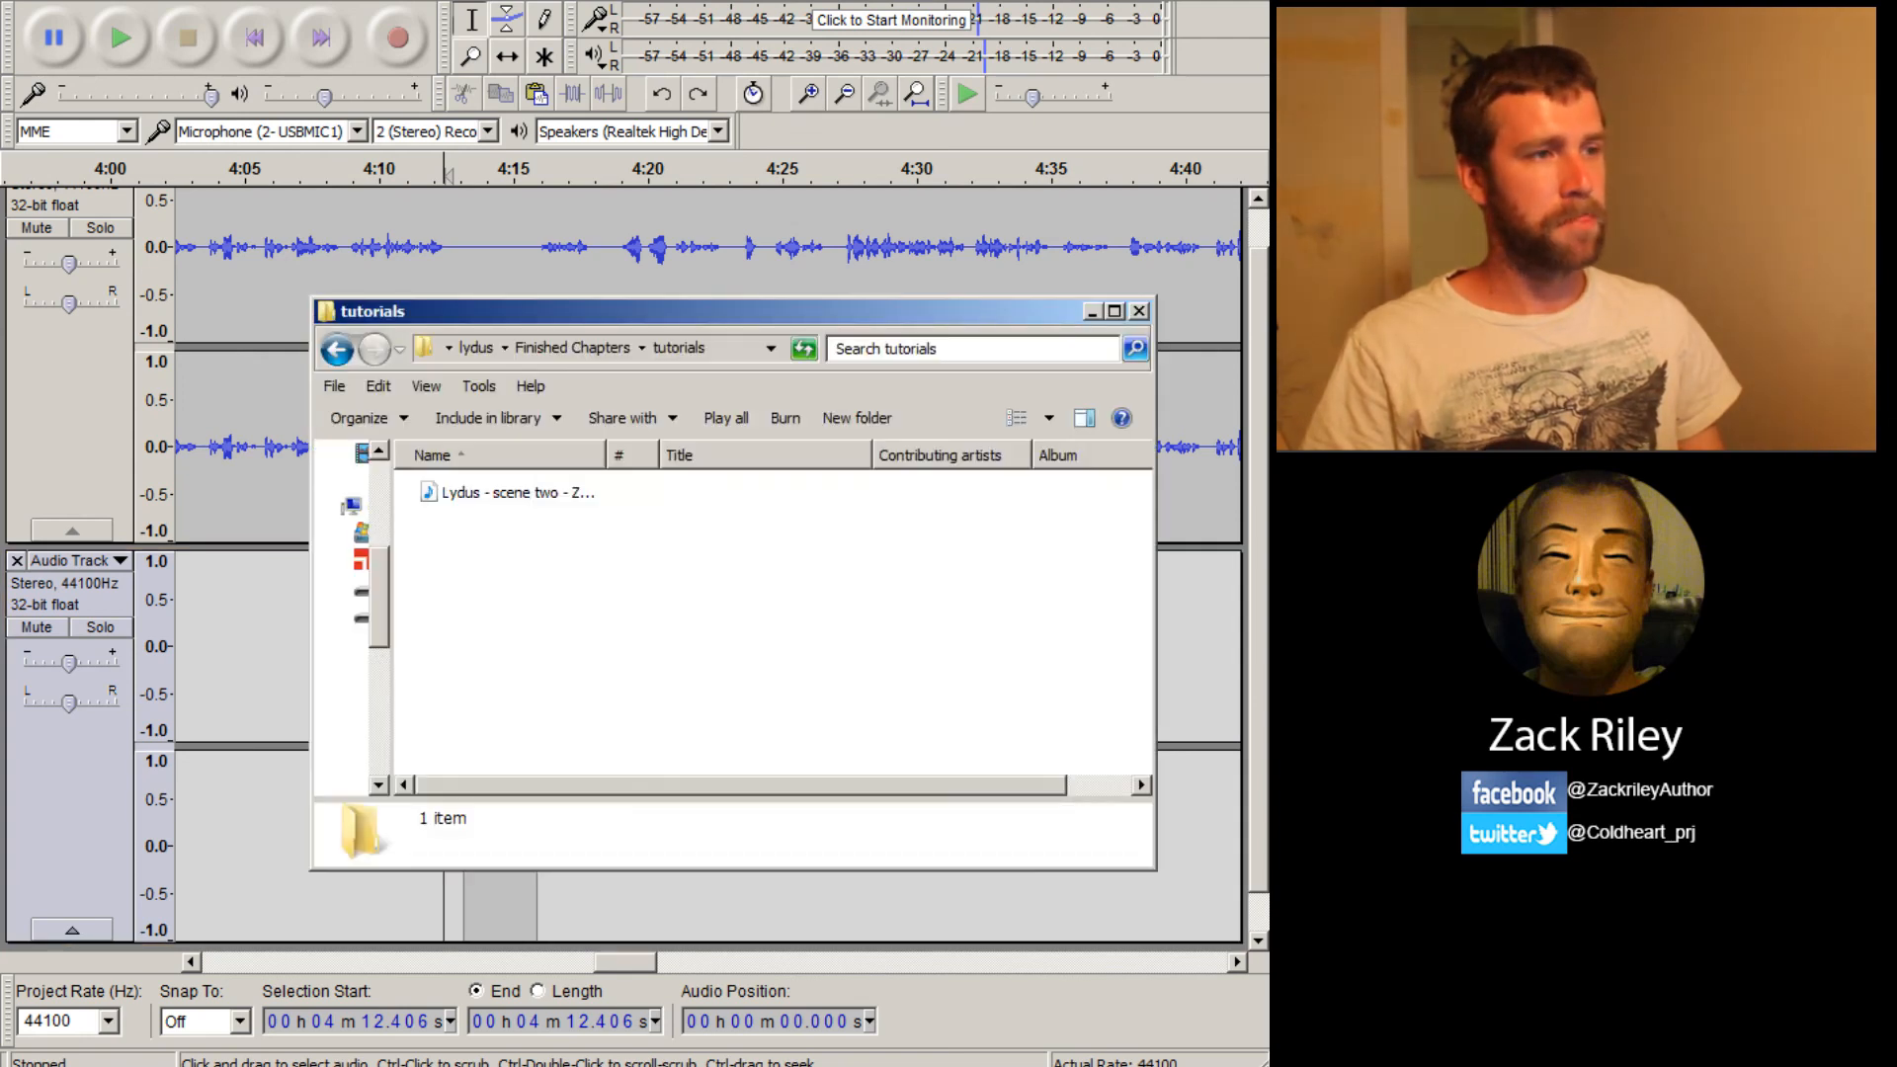
double_click(517, 493)
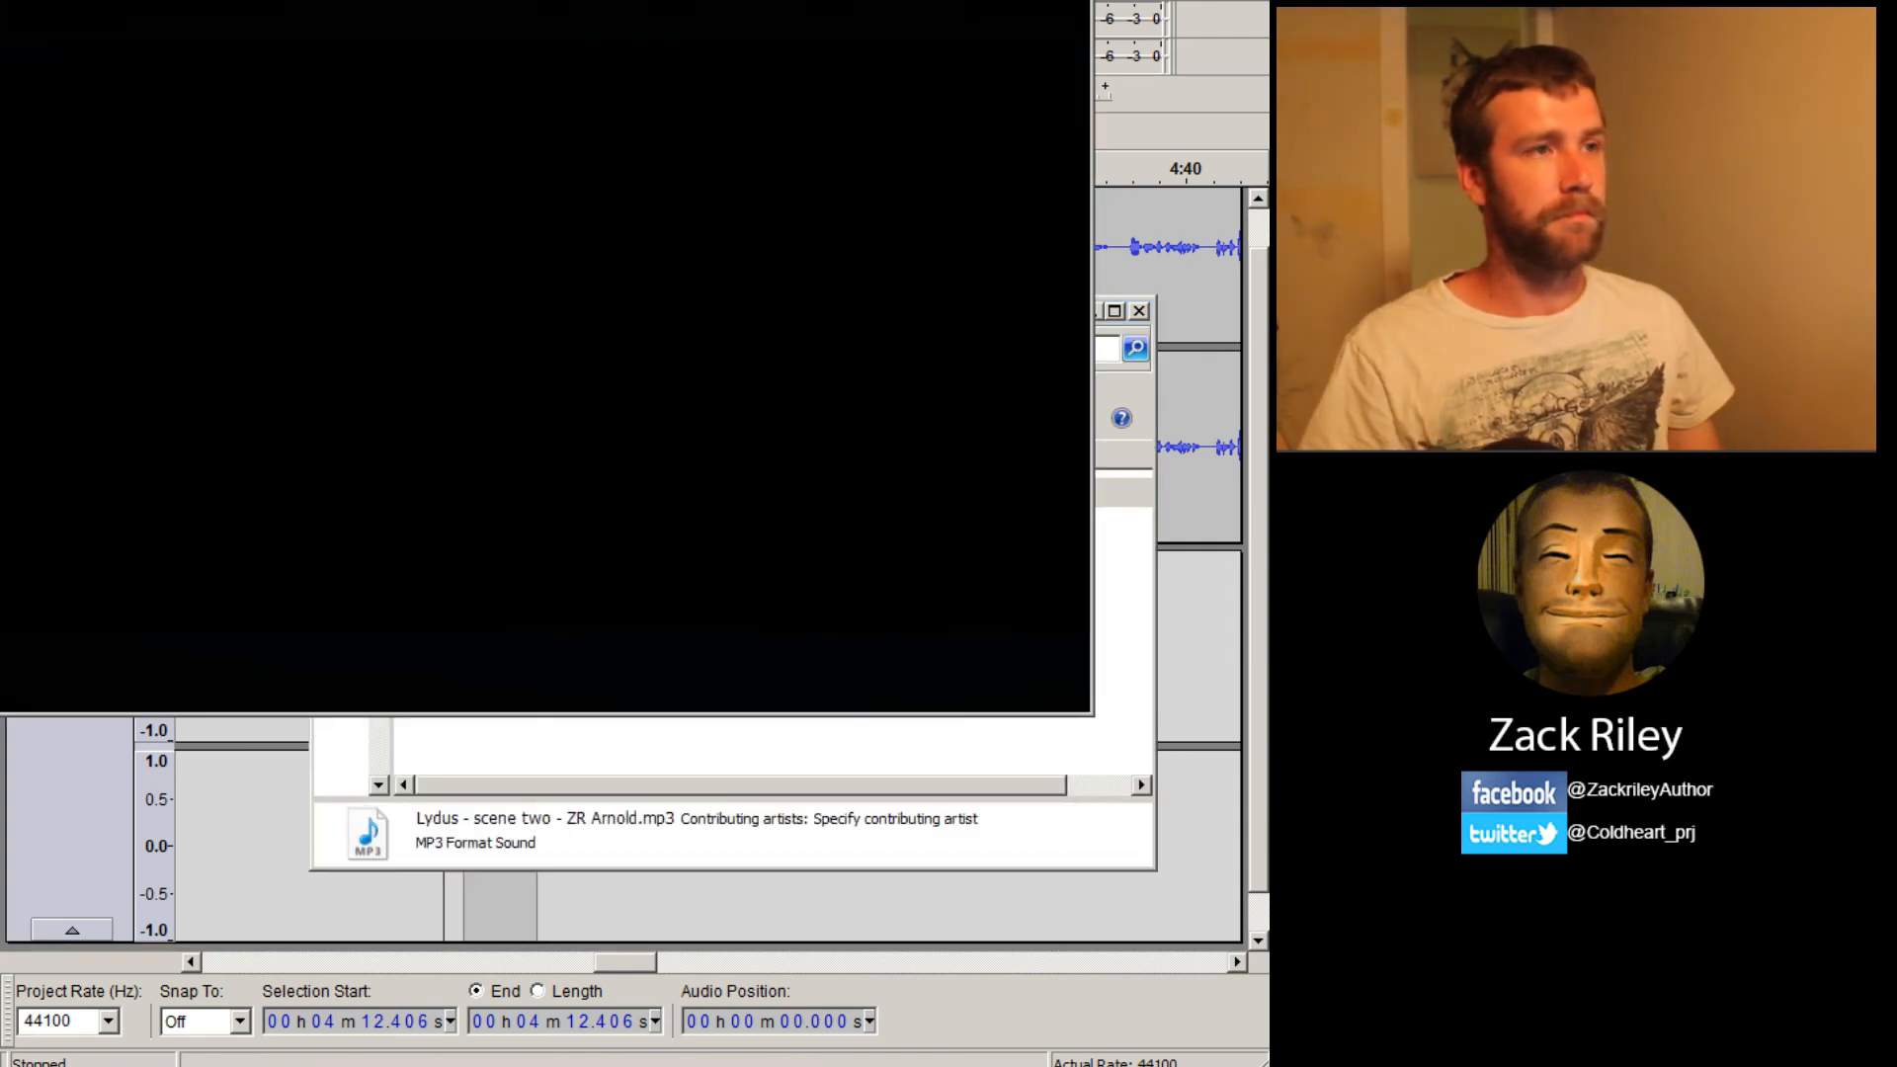